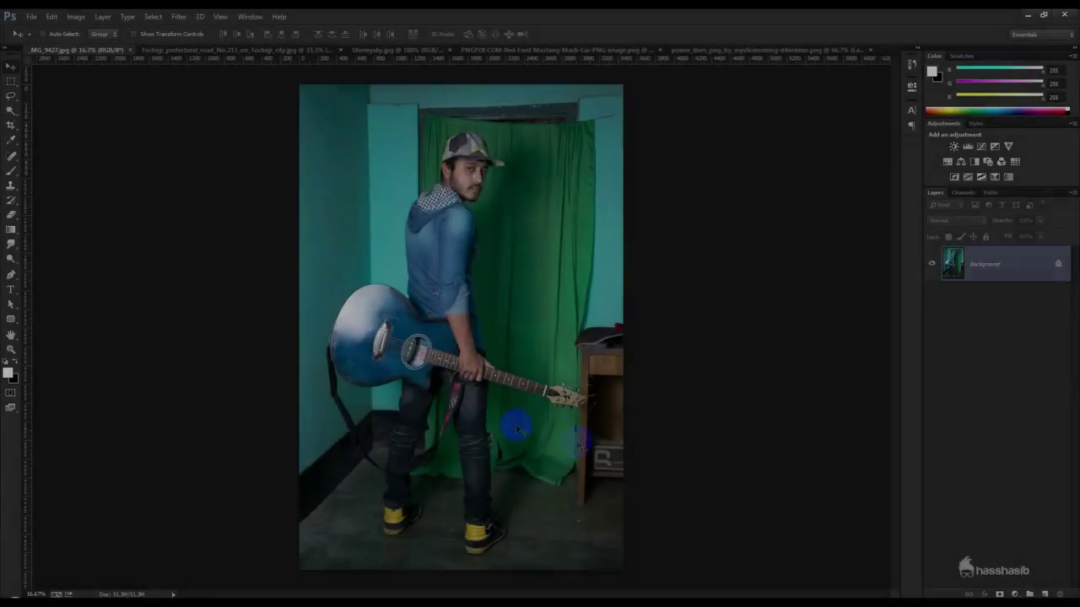
# Step: Heal the blemish under the man's eye with the Spot Healing Brush
pyautogui.scroll(5, 470, 164)
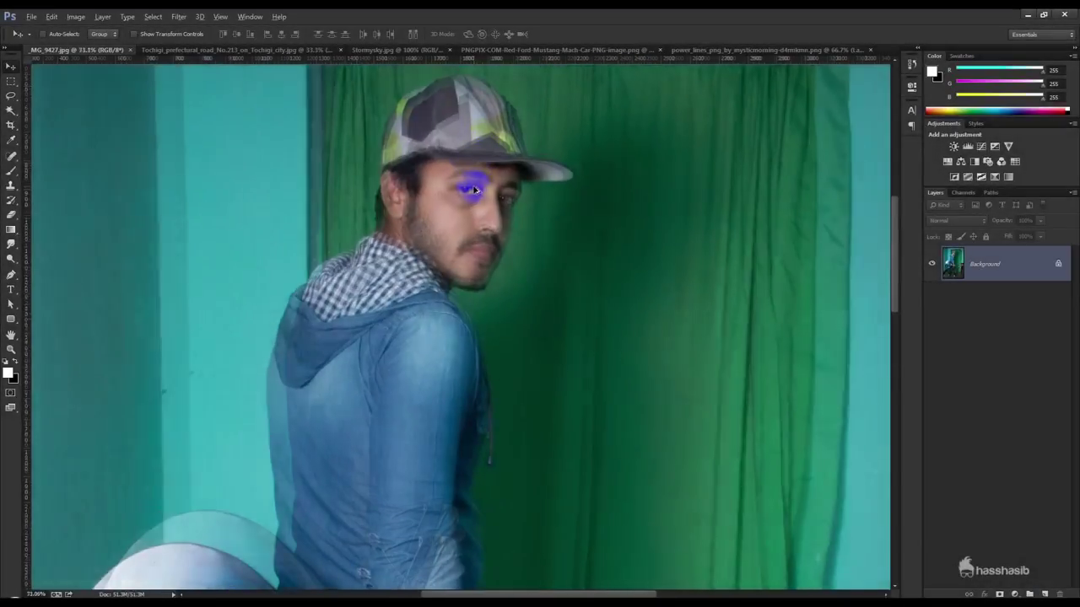
pyautogui.scroll(3, 470, 163)
pyautogui.click(11, 158)
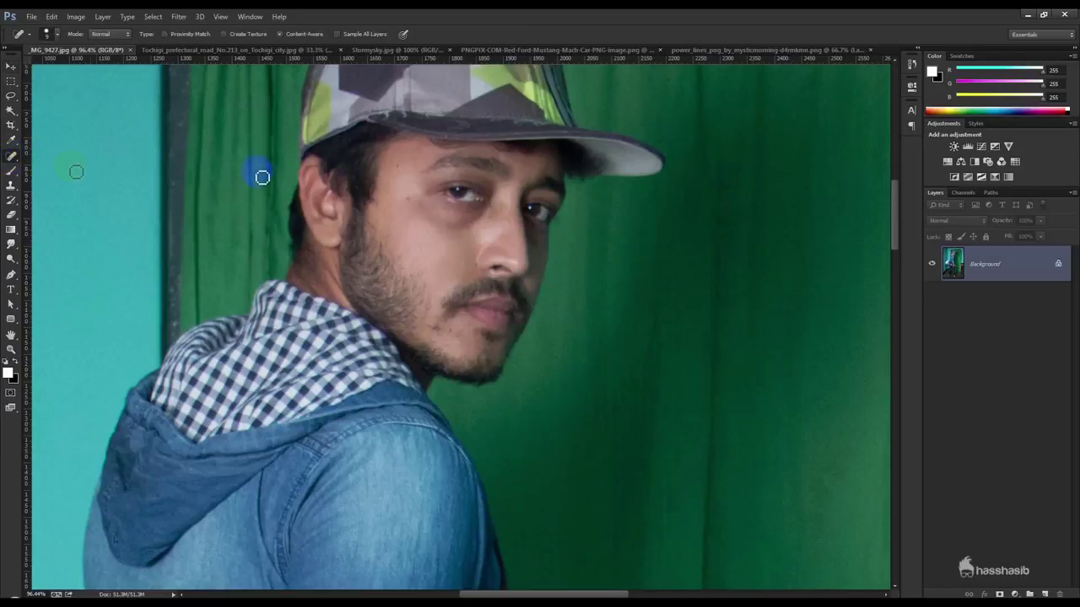
pyautogui.click(413, 203)
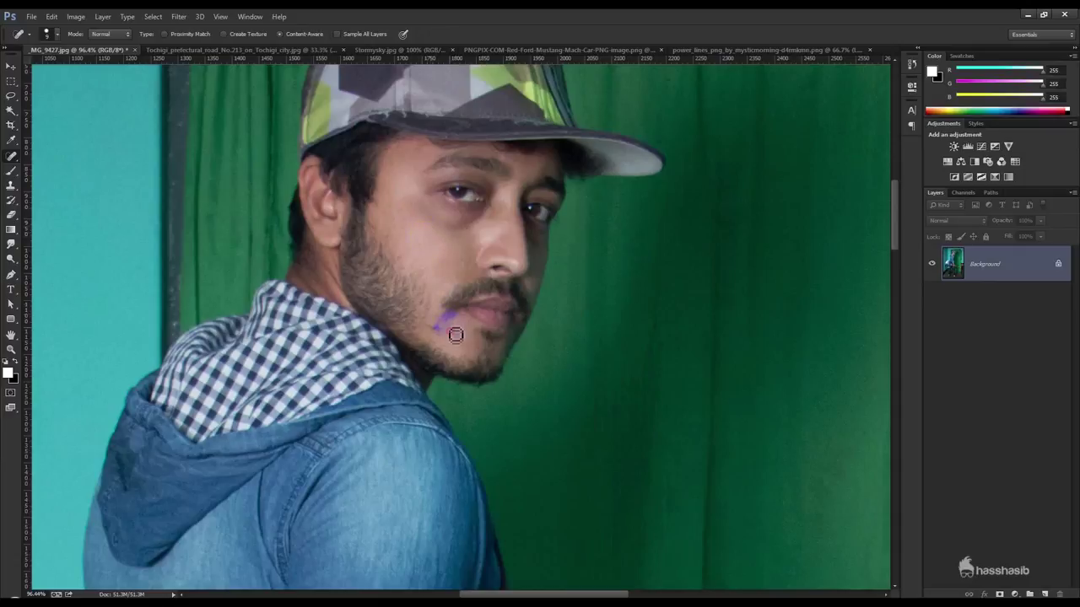
# Step: Zoom back out and open the Camera Raw Filter on the guitarist photo
pyautogui.scroll(-5, 461, 236)
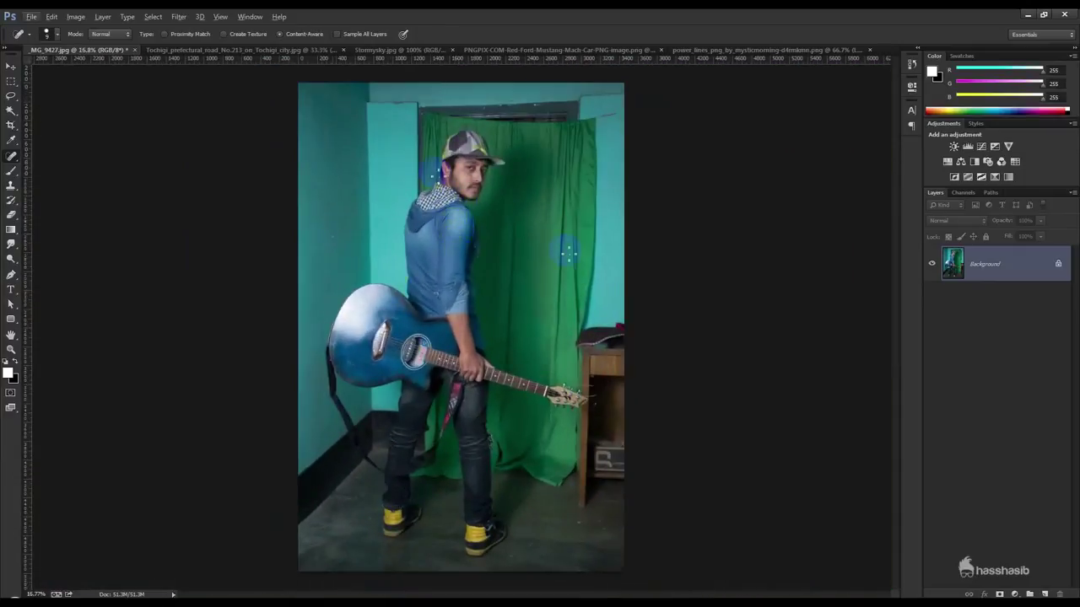
pyautogui.click(179, 16)
pyautogui.click(495, 254)
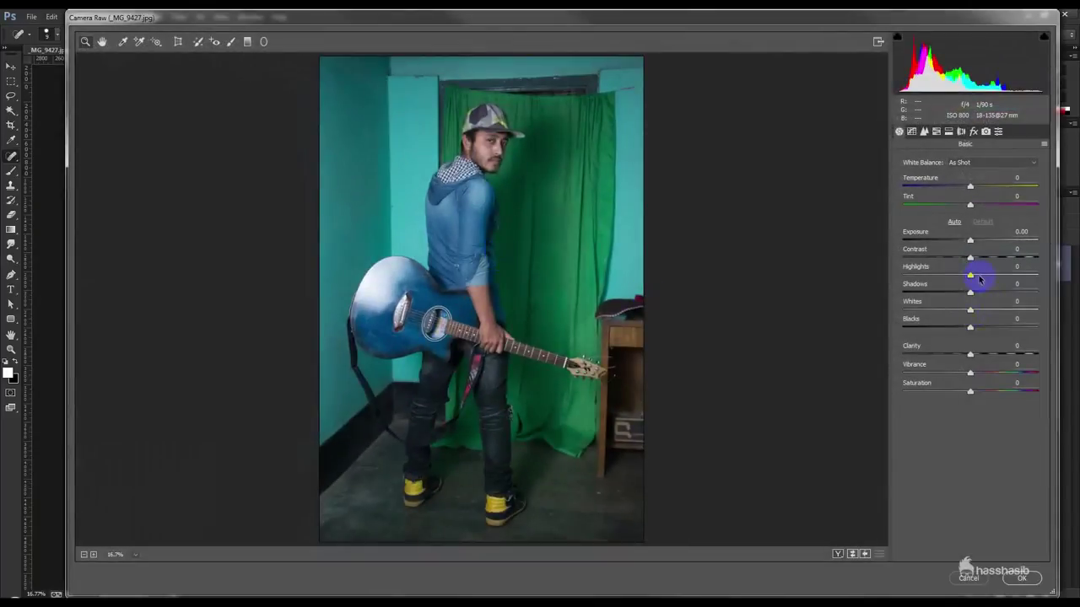
# Step: Apply Camera Raw Shadows +100, Highlights -49, Whites +33 and a slightly warmer Temperature (+5)
pyautogui.moveTo(970, 287)
pyautogui.mouseDown()
pyautogui.moveTo(940, 284)
pyautogui.moveTo(1039, 289)
pyautogui.mouseUp()
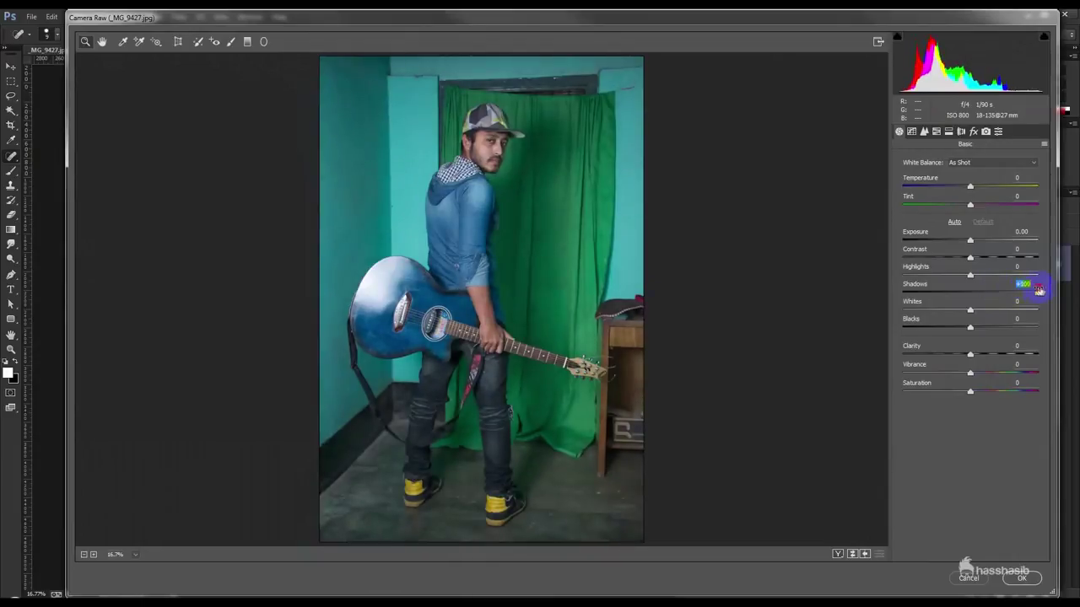
pyautogui.moveTo(972, 279)
pyautogui.mouseDown()
pyautogui.moveTo(902, 281)
pyautogui.moveTo(938, 285)
pyautogui.moveTo(998, 314)
pyautogui.mouseUp()
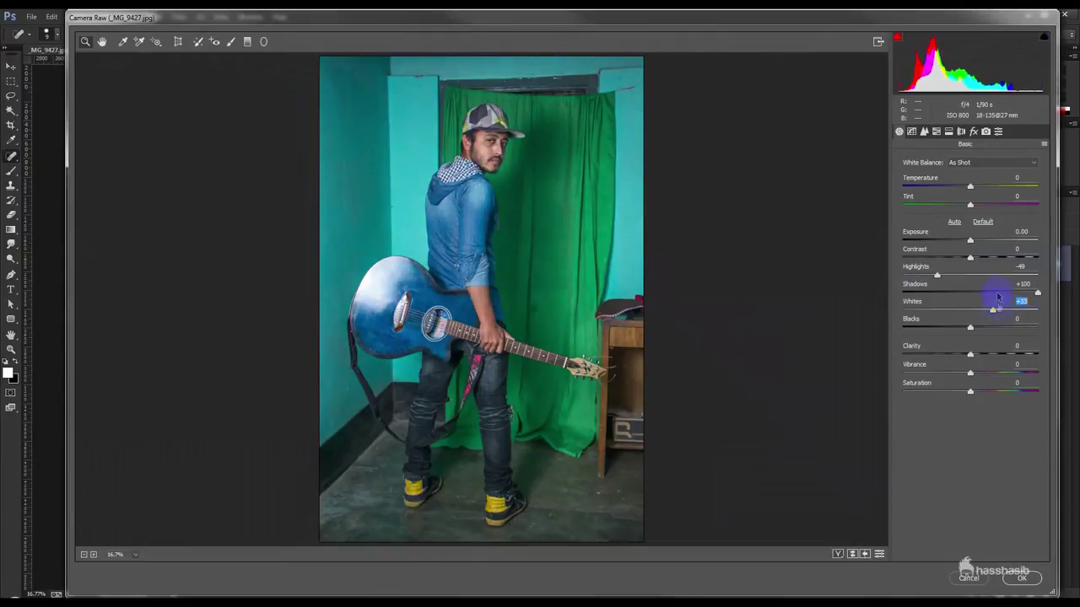
pyautogui.moveTo(970, 187); pyautogui.dragTo(963, 208)
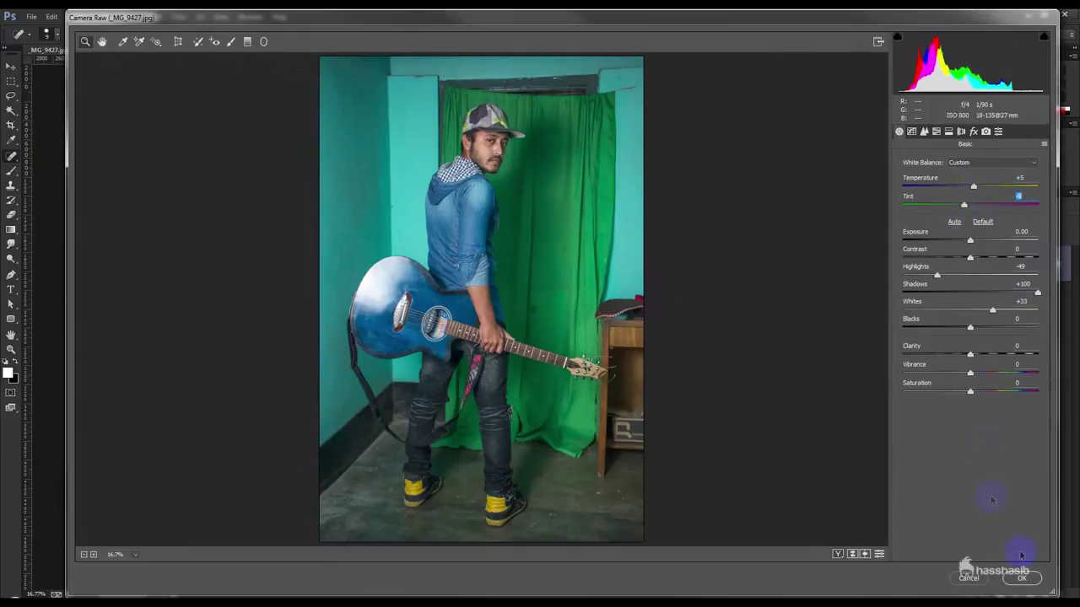
pyautogui.click(1021, 577)
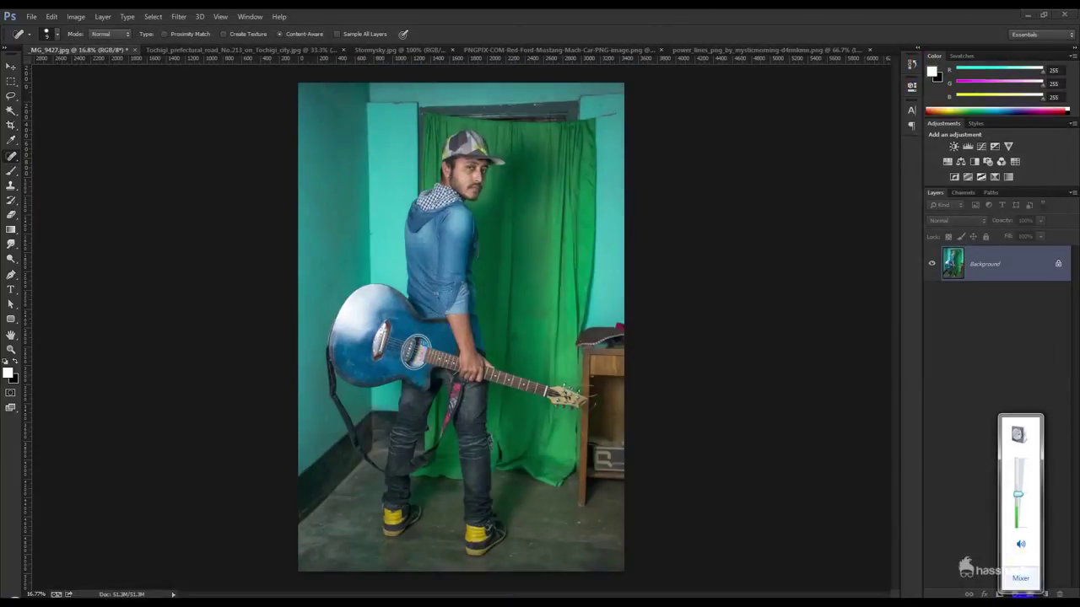
# Step: Dismiss the volume popup and start a Pen path at the shoe sole, tracing up its edge
pyautogui.click(828, 439)
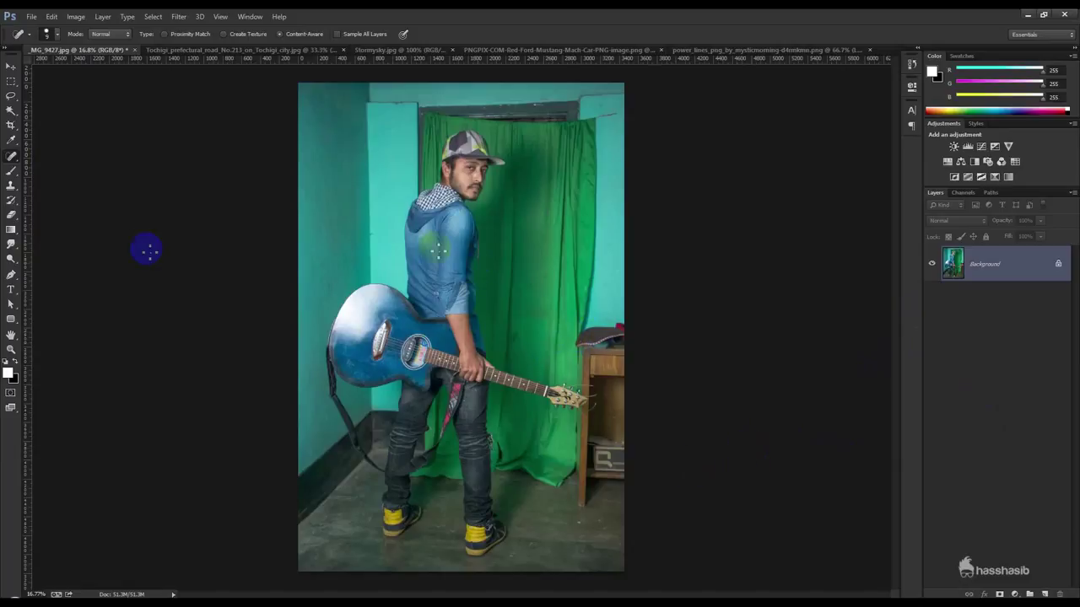
pyautogui.click(12, 276)
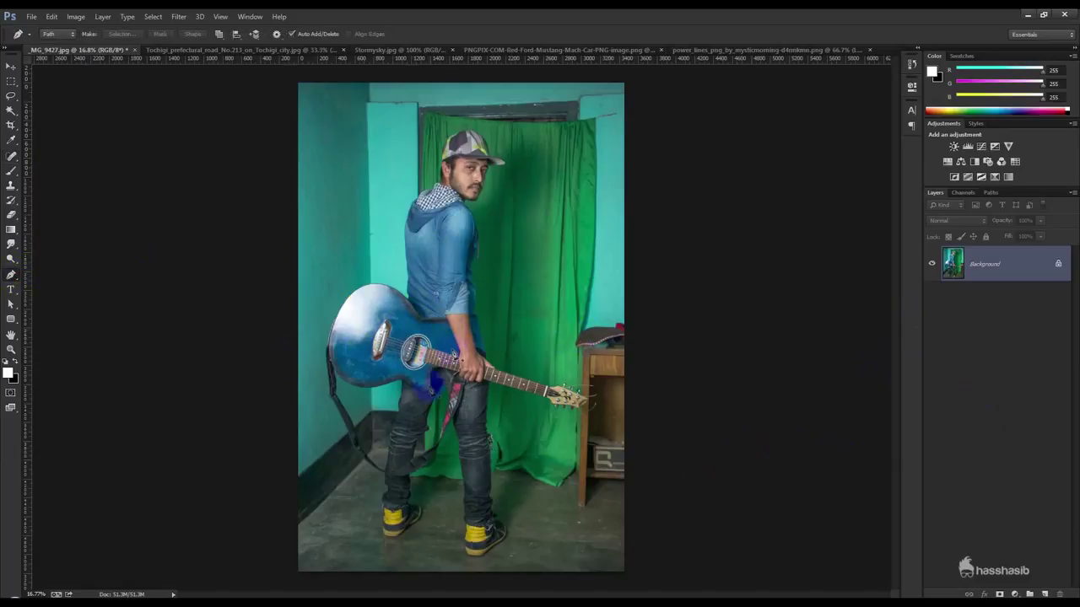
pyautogui.scroll(5, 405, 534)
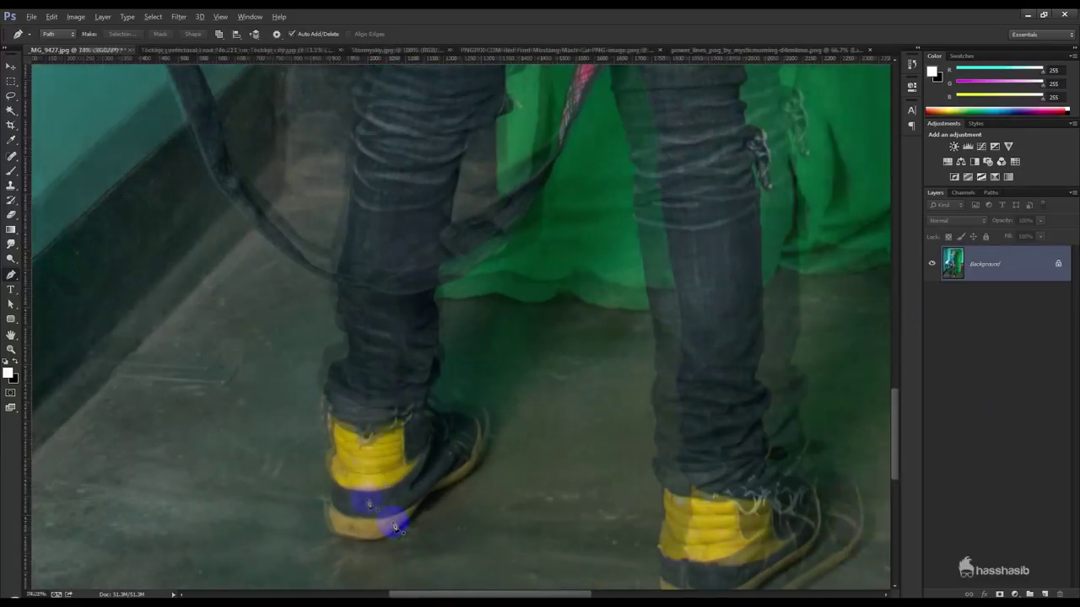
pyautogui.scroll(4, 379, 519)
pyautogui.click(280, 547)
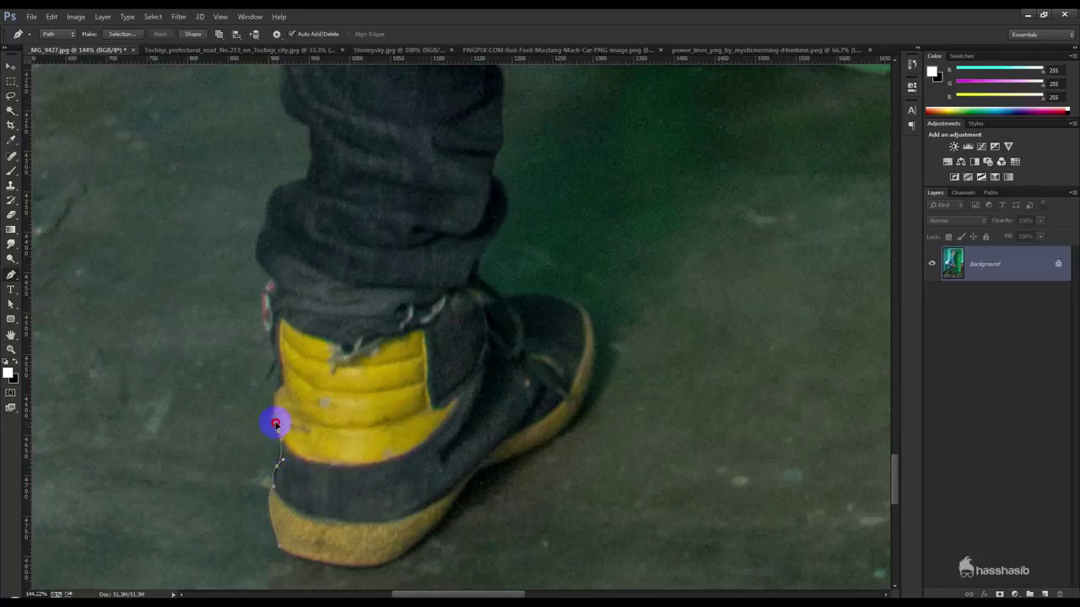
pyautogui.click(275, 424)
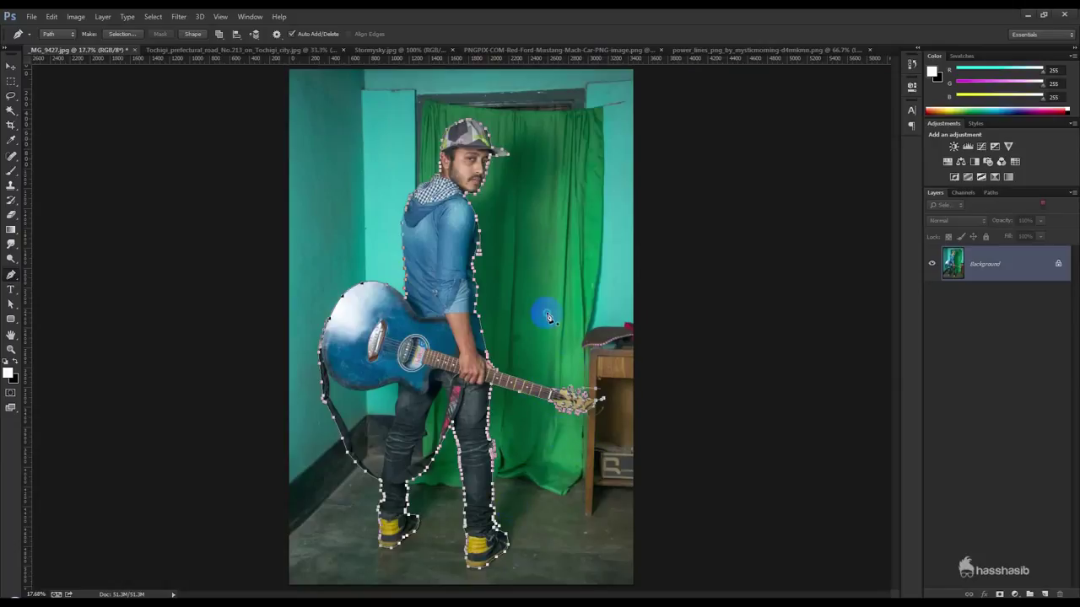
# Step: Duplicate the Background layer as Background copy
pyautogui.rightClick(997, 262)
pyautogui.click(991, 279)
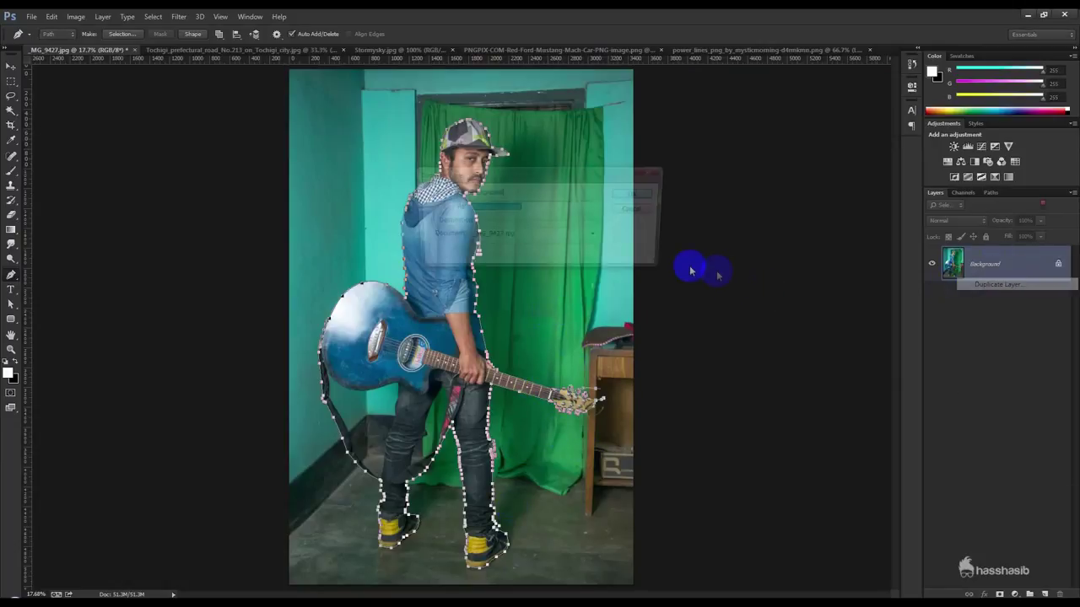
pyautogui.click(635, 193)
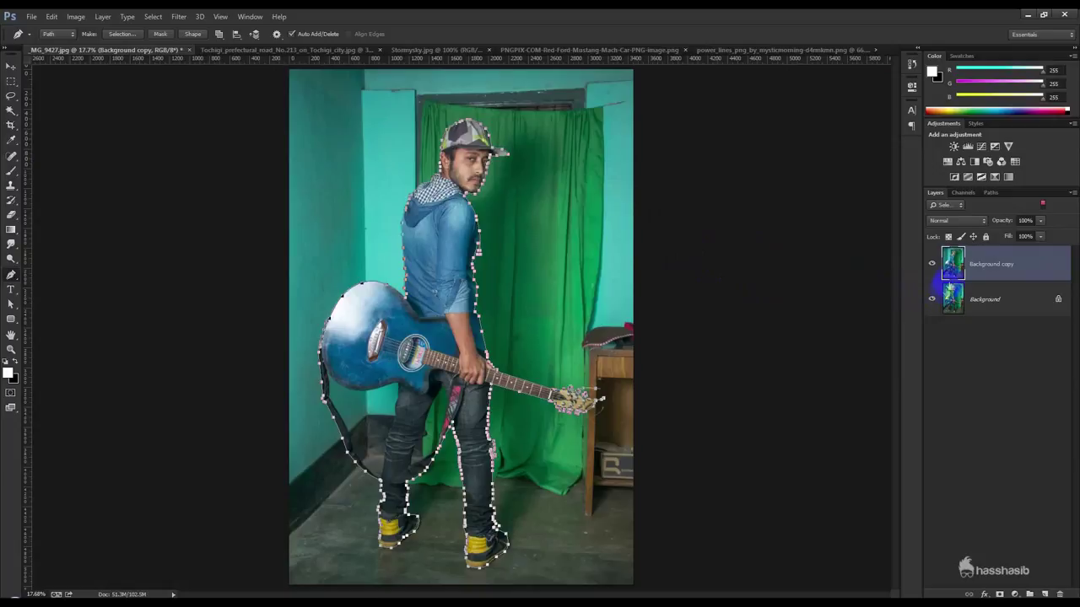
# Step: Turn the traced path into a selection, hide Background, and mask the copy to the figure
pyautogui.rightClick(597, 331)
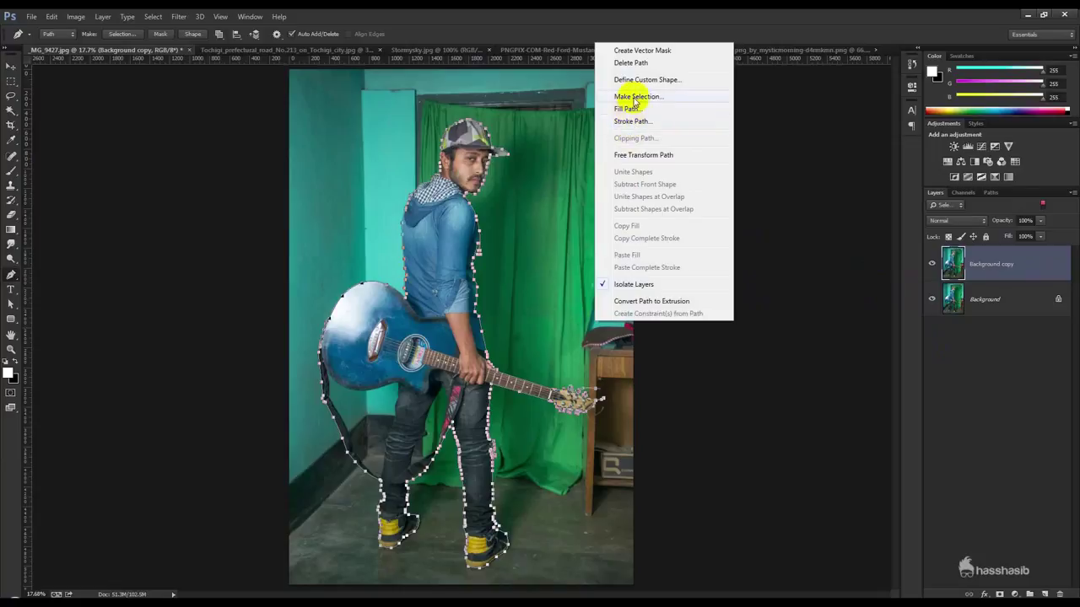
pyautogui.click(629, 96)
pyautogui.click(610, 180)
pyautogui.click(932, 299)
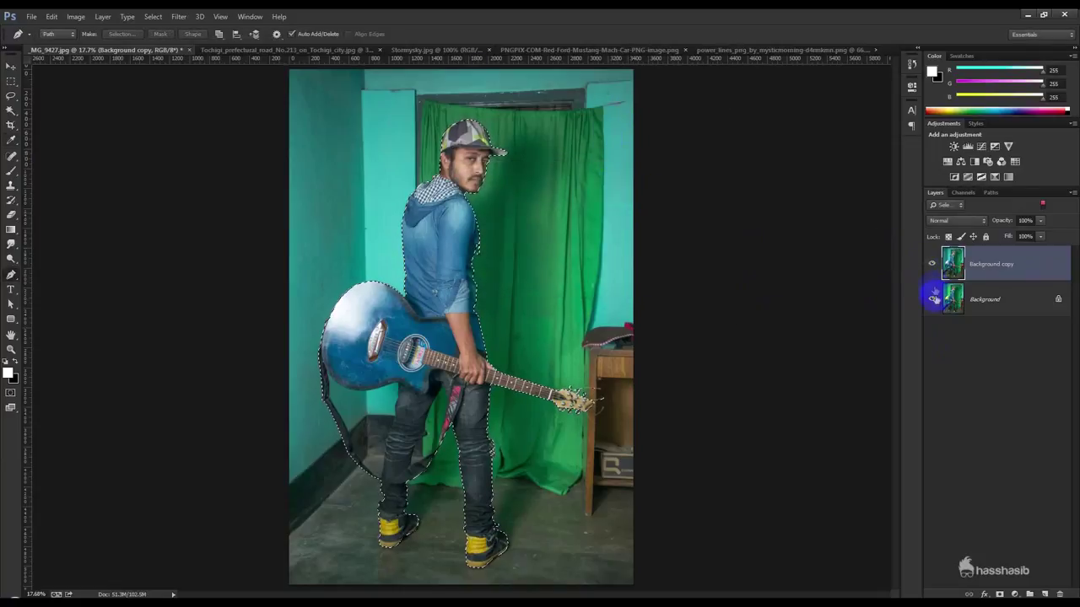
pyautogui.click(1000, 592)
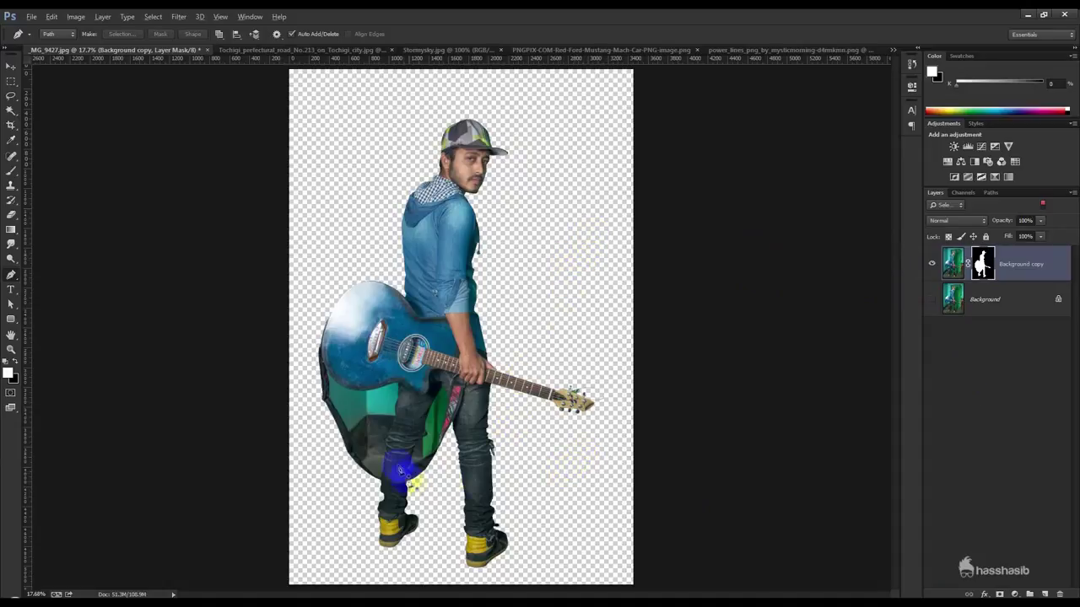
# Step: Toggle the original Background on and off to check the cutout, leaving it hidden
pyautogui.scroll(2, 388, 456)
pyautogui.scroll(1, 384, 457)
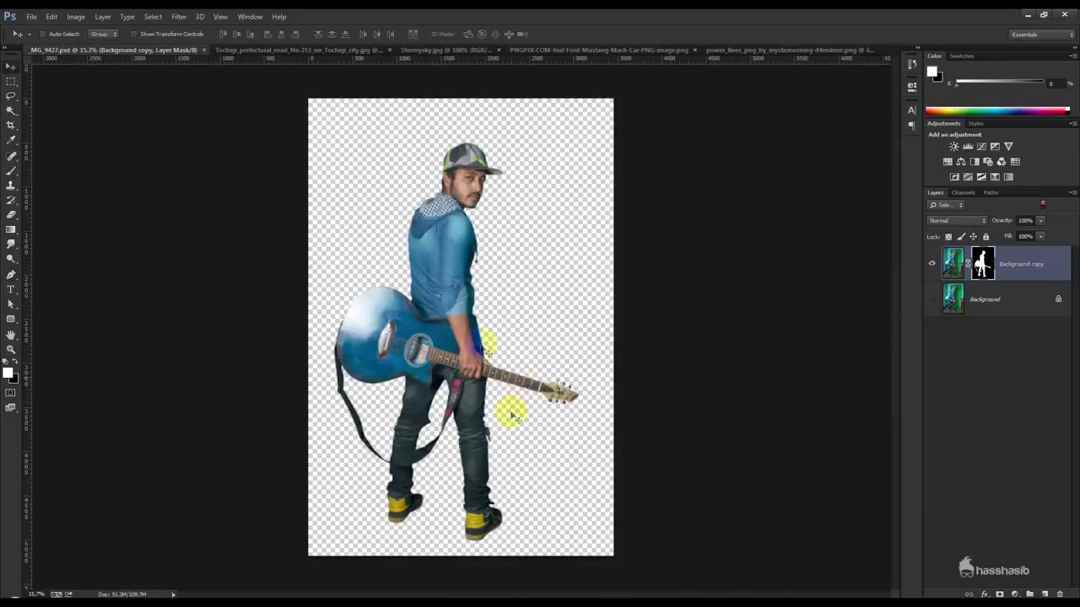
pyautogui.scroll(-1, 511, 294)
pyautogui.click(932, 300)
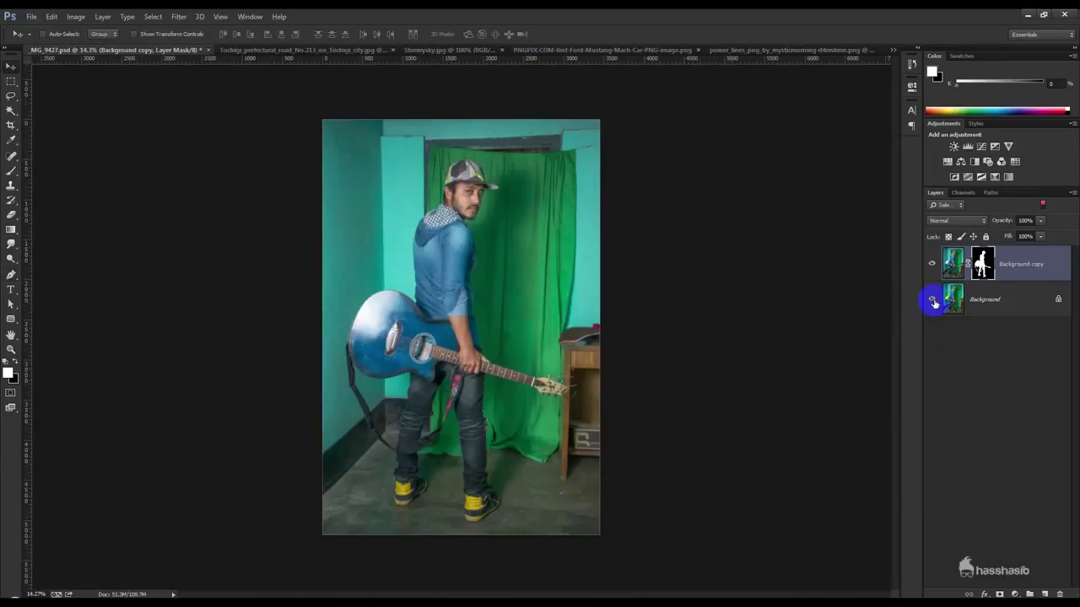
pyautogui.click(932, 300)
pyautogui.click(932, 299)
pyautogui.click(32, 16)
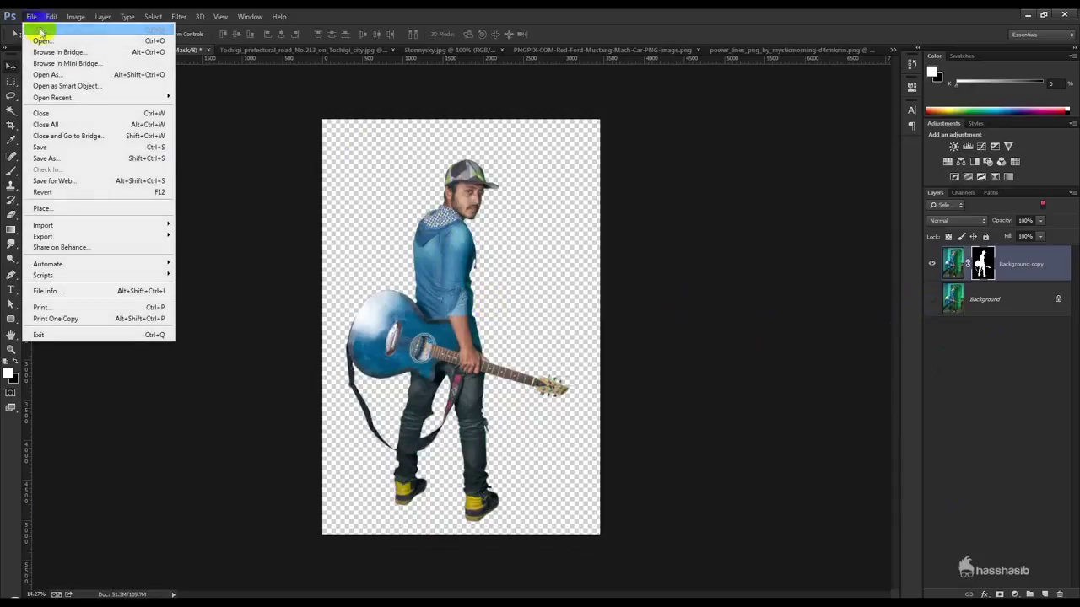
# Step: Create a new white 6 × 6 inch, 300 ppi document named 'Rock Ster Cover'
pyautogui.click(546, 235)
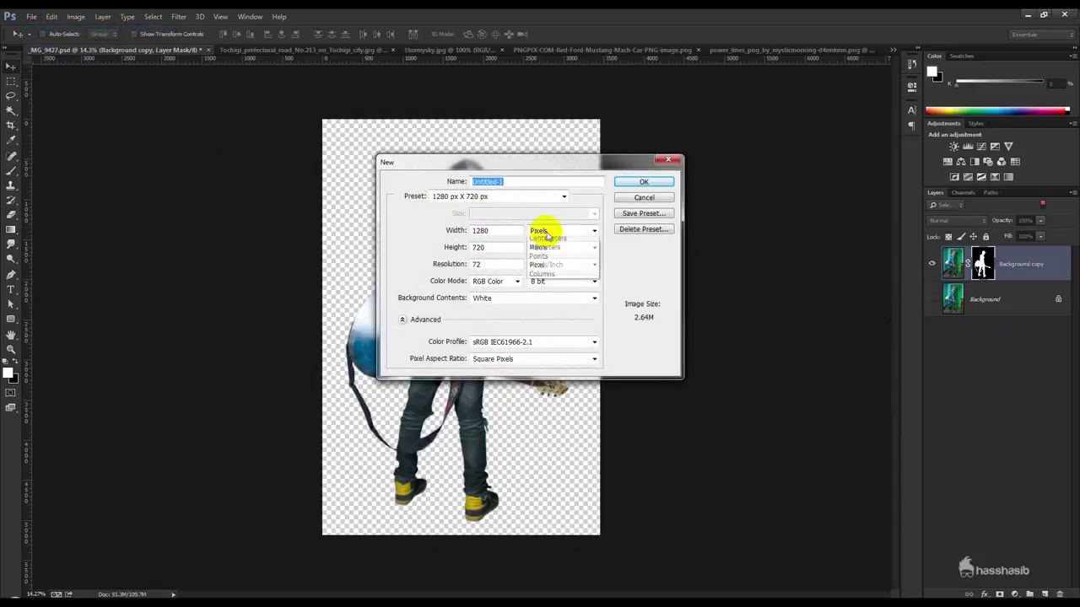
pyautogui.click(544, 239)
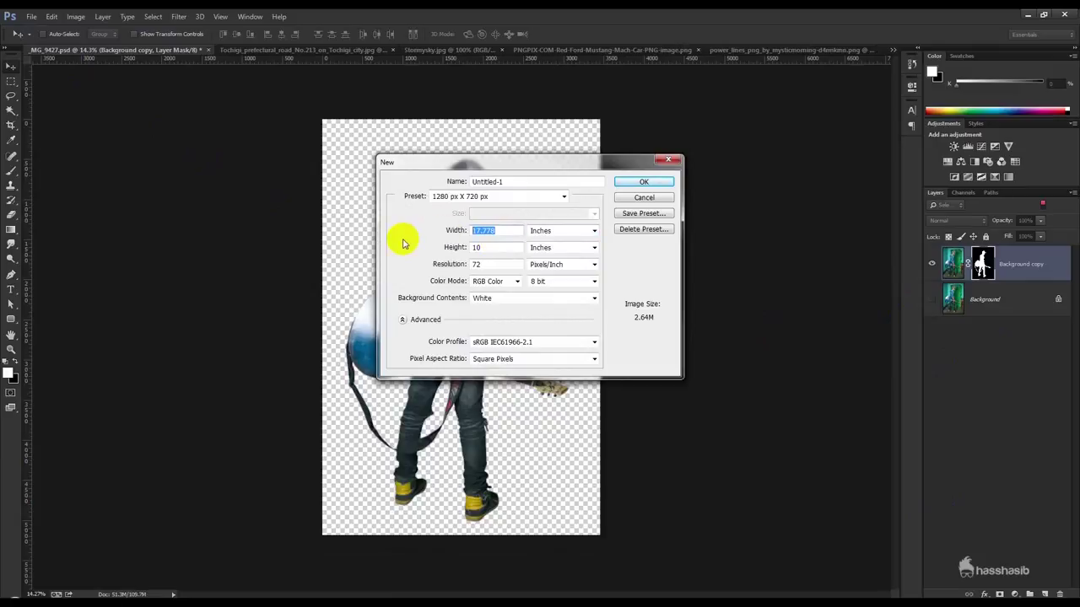
pyautogui.write('6')
pyautogui.press('Tab')
pyautogui.write('6')
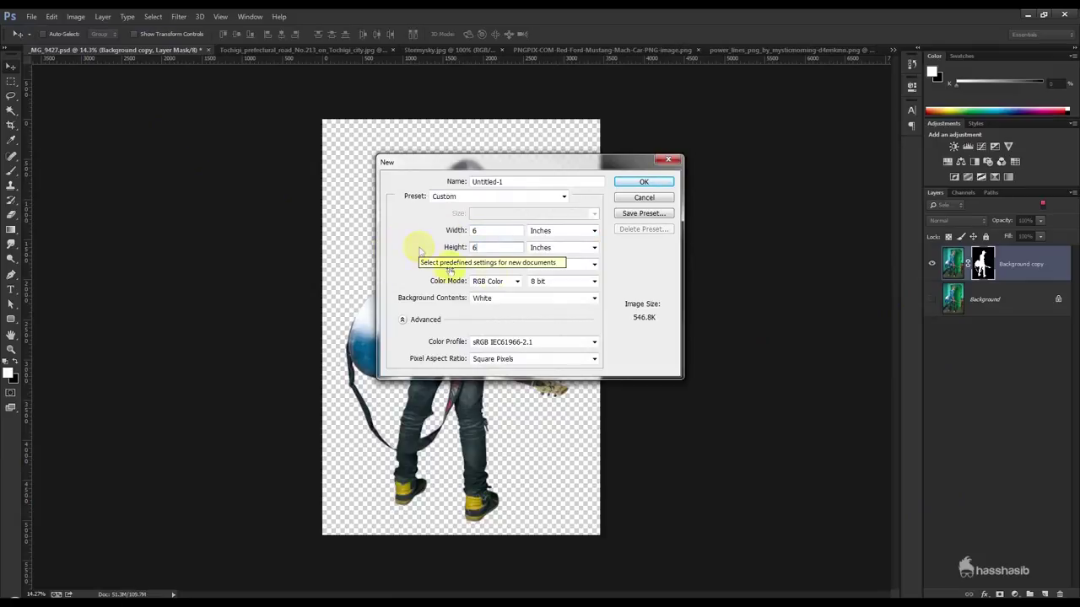
pyautogui.press('Tab')
pyautogui.write('300')
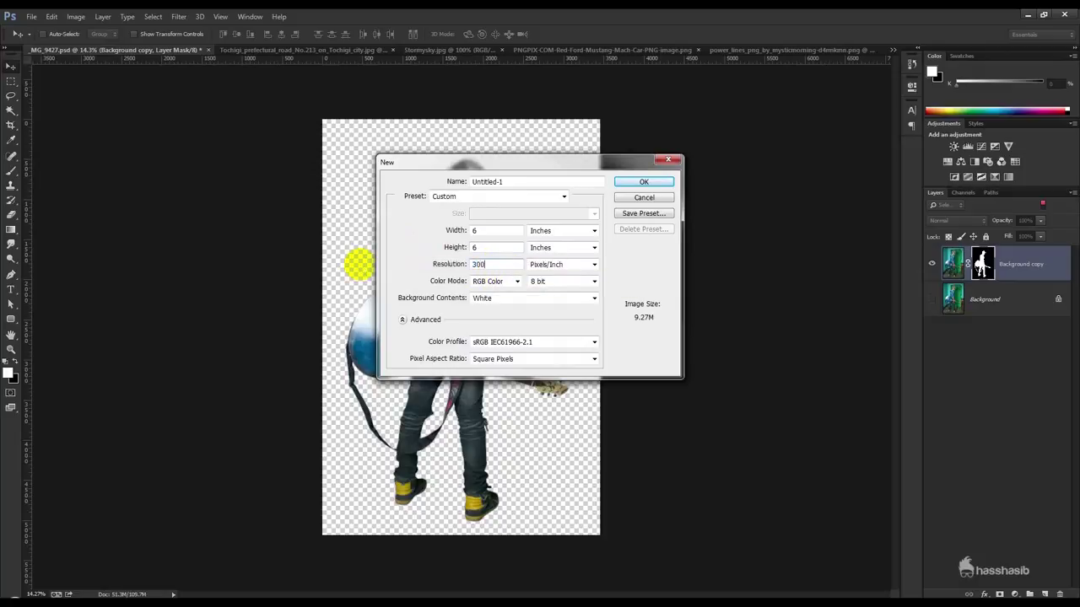
pyautogui.moveTo(518, 182); pyautogui.dragTo(169, 182)
pyautogui.write('Rock Ster Cover')
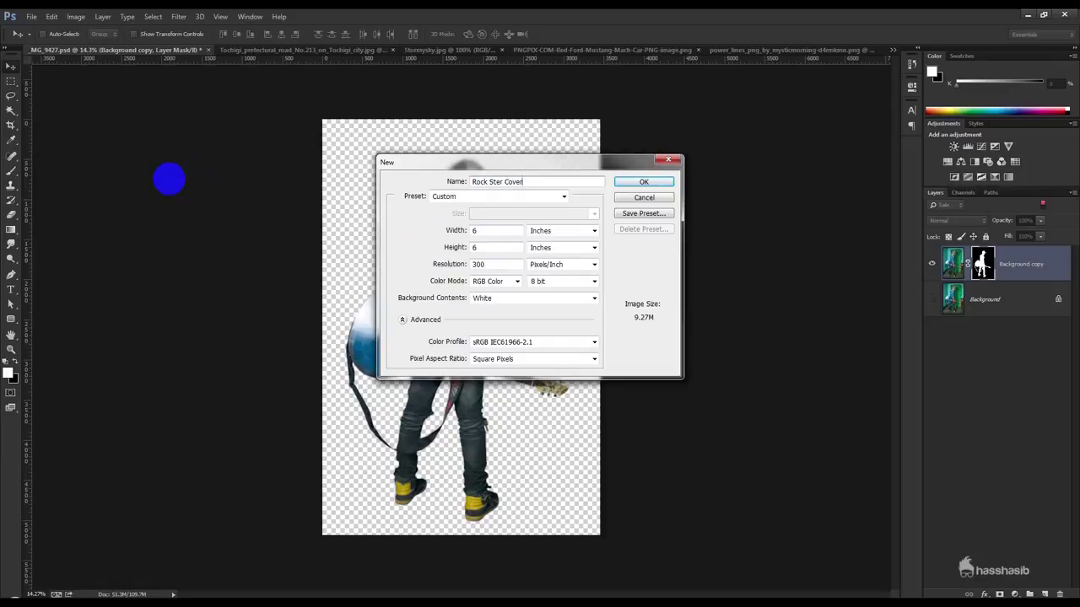
pyautogui.click(641, 182)
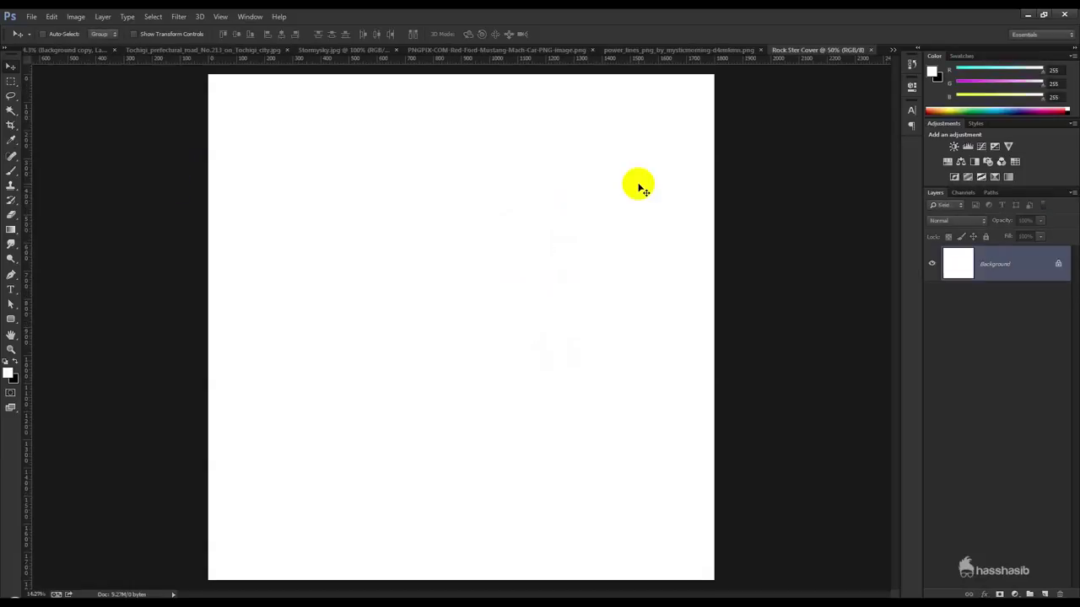
pyautogui.scroll(-2, 648, 181)
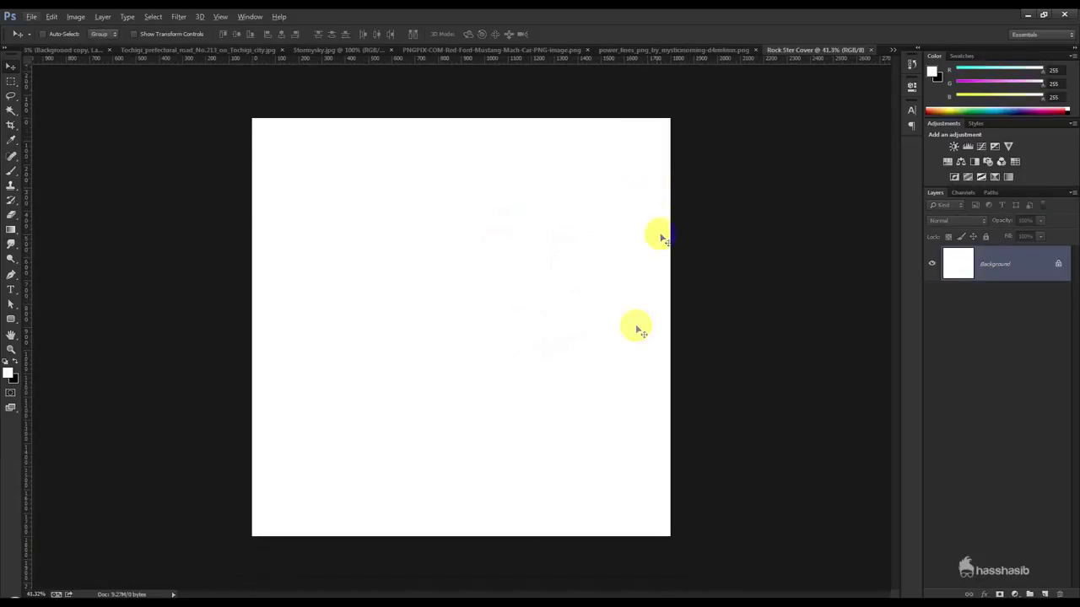
pyautogui.click(310, 52)
pyautogui.click(489, 53)
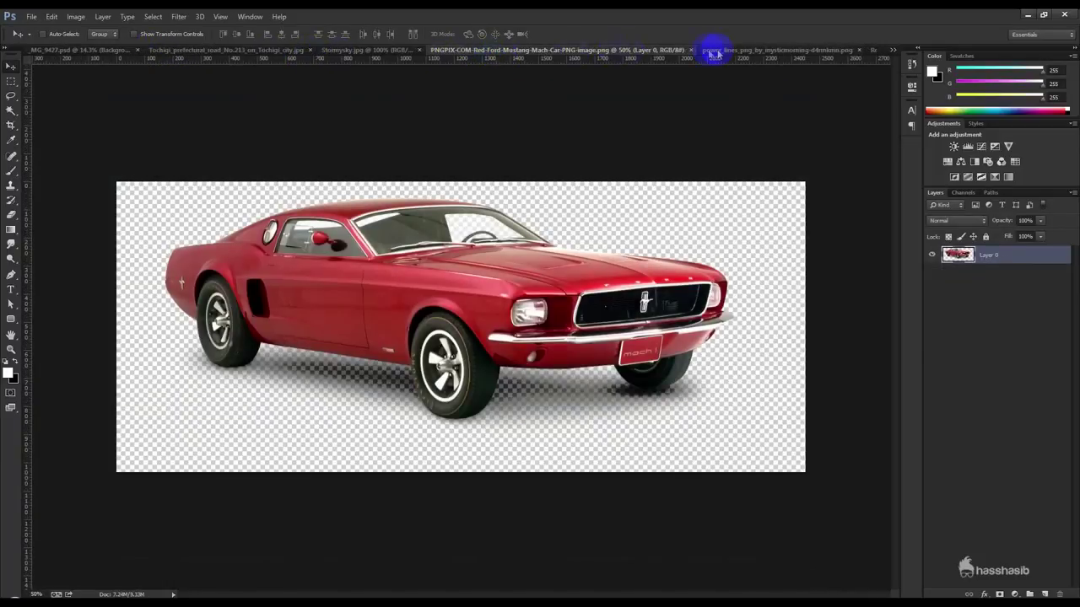
pyautogui.click(715, 52)
pyautogui.moveTo(831, 55); pyautogui.dragTo(498, 295)
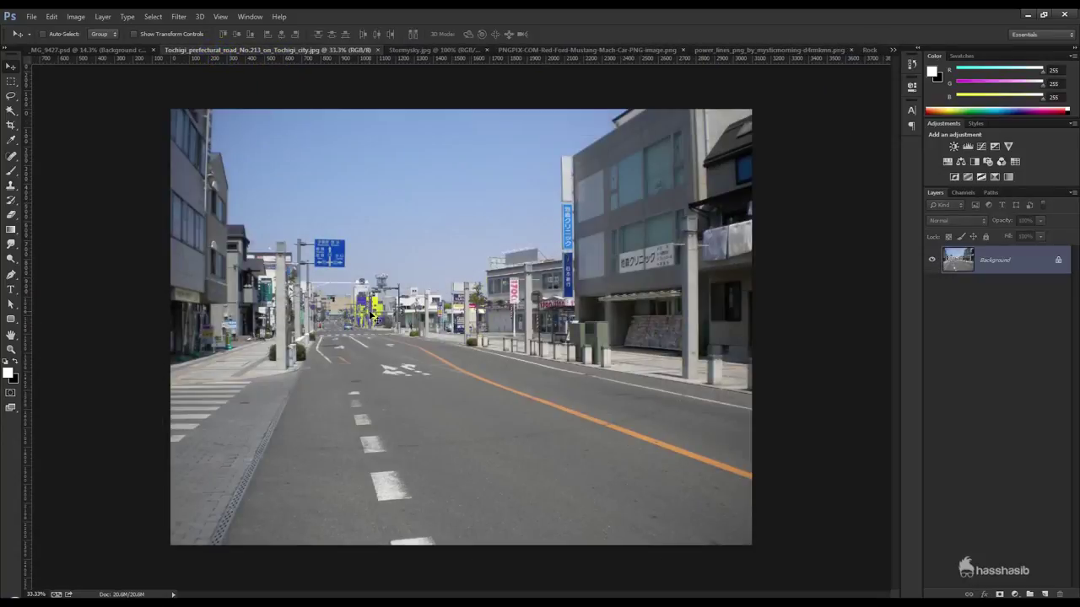
pyautogui.moveTo(371, 312); pyautogui.dragTo(620, 261)
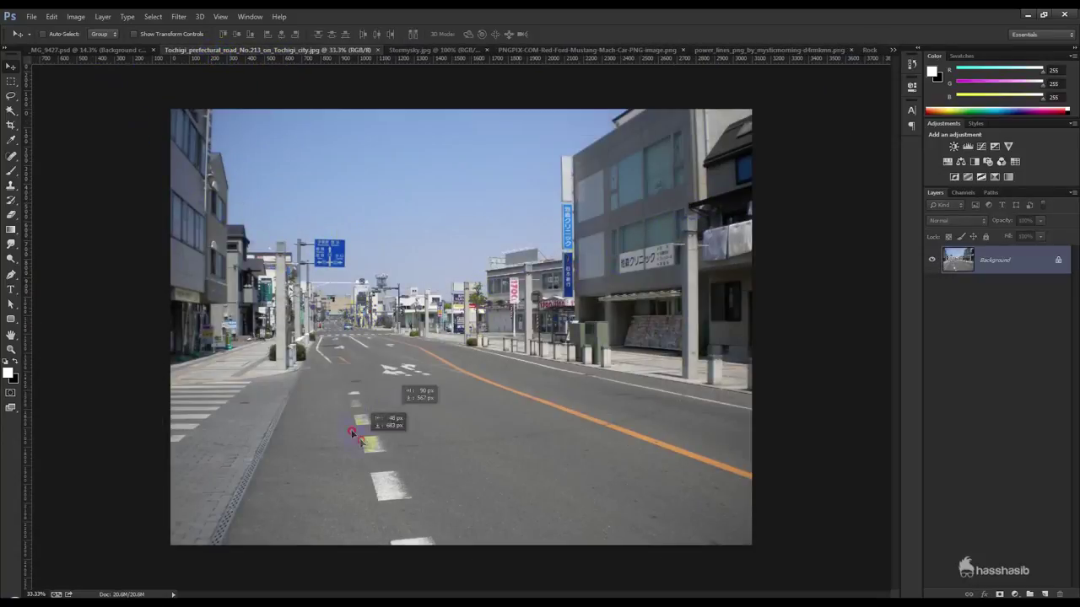
pyautogui.moveTo(622, 262); pyautogui.dragTo(351, 406)
pyautogui.click(547, 238)
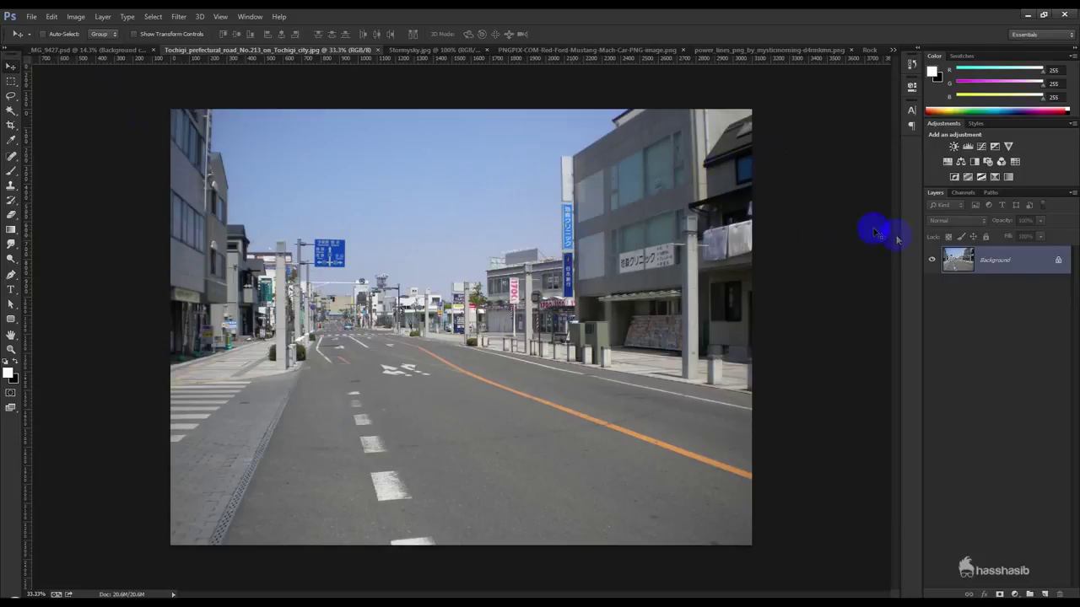
pyautogui.moveTo(870, 53)
pyautogui.mouseDown()
pyautogui.moveTo(721, 161)
pyautogui.moveTo(720, 144)
pyautogui.mouseUp()
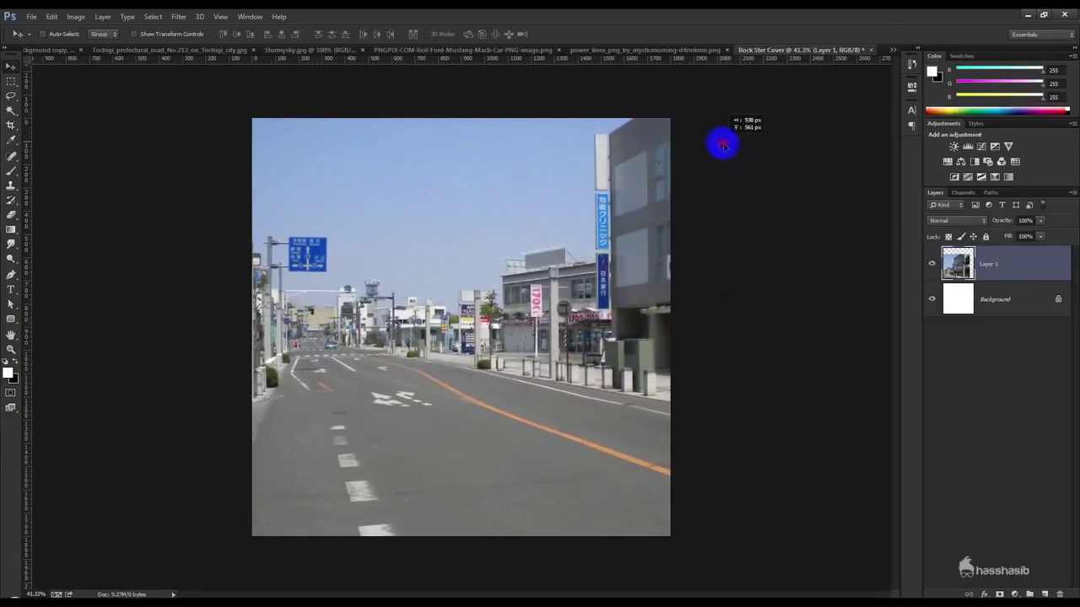
# Step: Scale and slightly rotate the placed street photo so it fills the cover canvas
pyautogui.moveTo(720, 143); pyautogui.dragTo(730, 161)
pyautogui.hotkey('ctrl', 't')
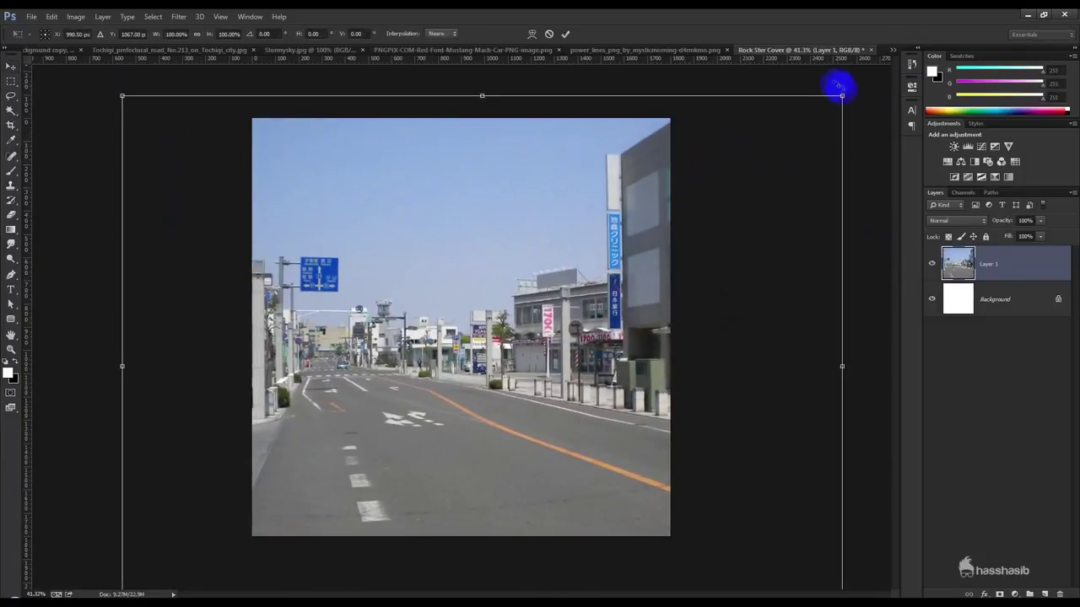
pyautogui.moveTo(840, 97)
pyautogui.mouseDown()
pyautogui.moveTo(692, 205)
pyautogui.moveTo(785, 118)
pyautogui.mouseUp()
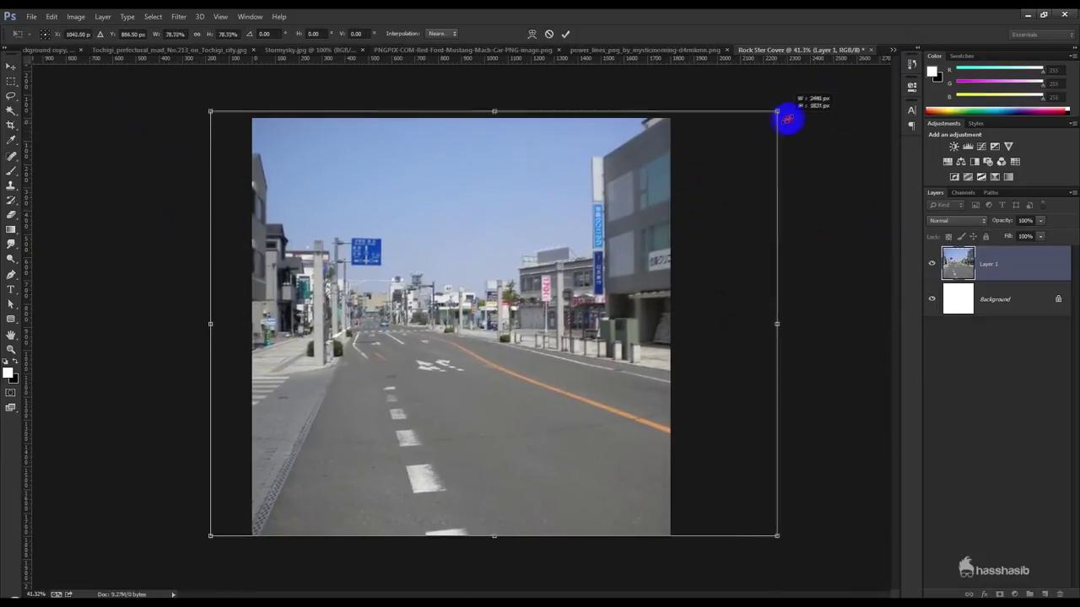
pyautogui.moveTo(812, 164); pyautogui.dragTo(819, 171)
pyautogui.moveTo(783, 536)
pyautogui.mouseDown()
pyautogui.moveTo(861, 507)
pyautogui.moveTo(861, 489)
pyautogui.mouseUp()
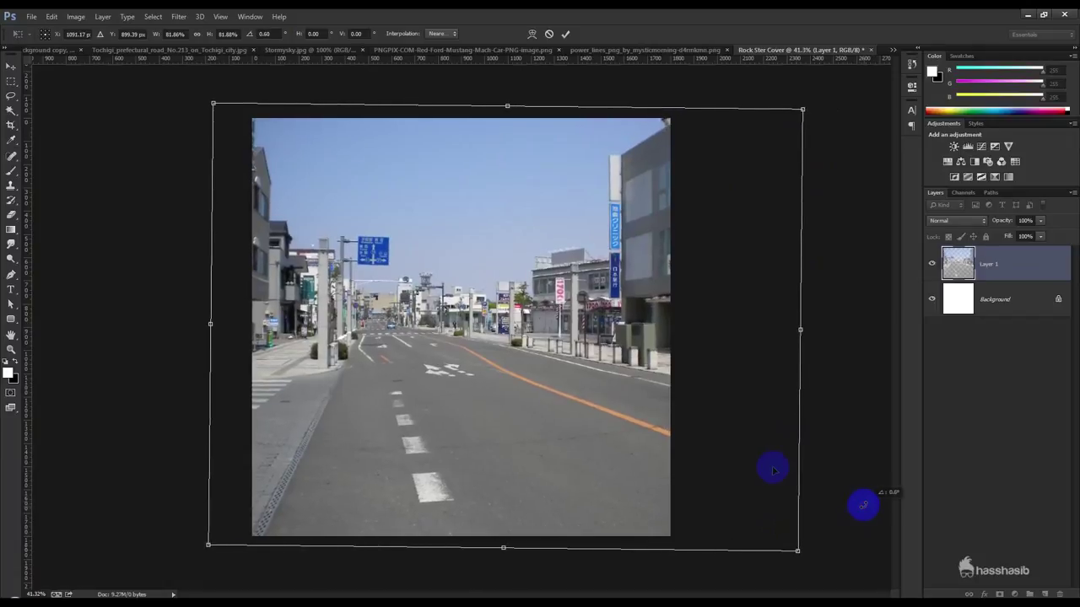
pyautogui.moveTo(610, 416); pyautogui.dragTo(593, 419)
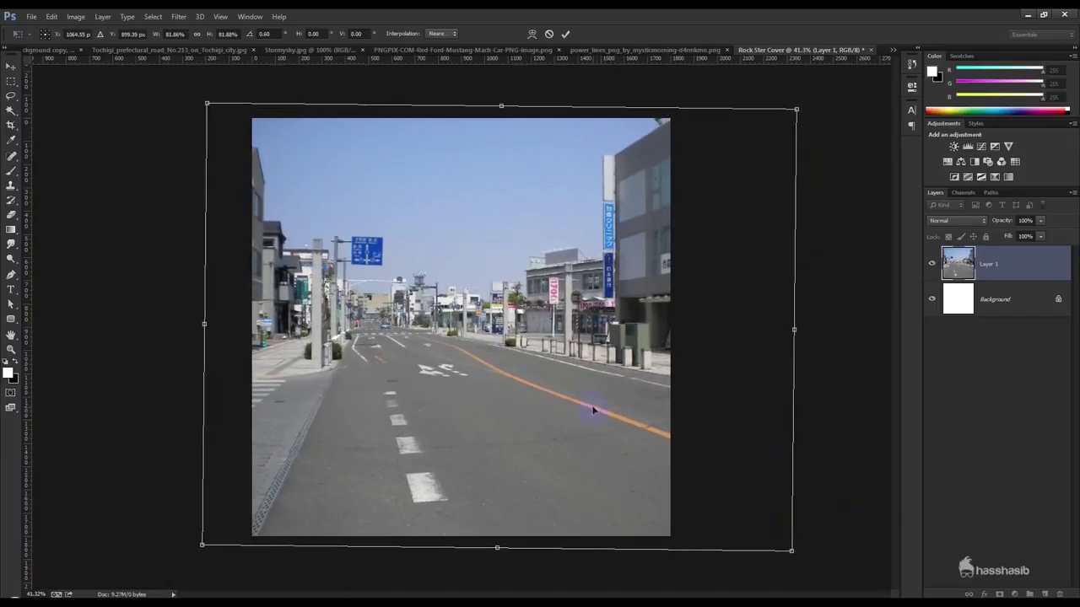
pyautogui.press('Return')
pyautogui.hotkey('ctrl', '+')
pyautogui.click(948, 297)
# Step: View the Red, Green and Blue channels individually in the Channels panel
pyautogui.click(975, 194)
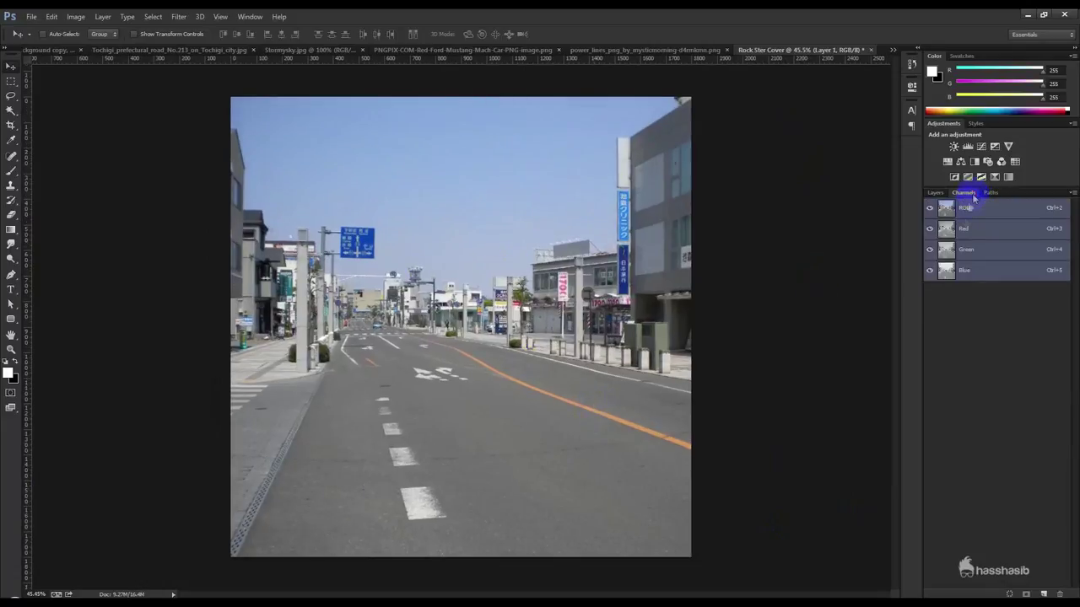
pyautogui.click(969, 237)
pyautogui.click(969, 251)
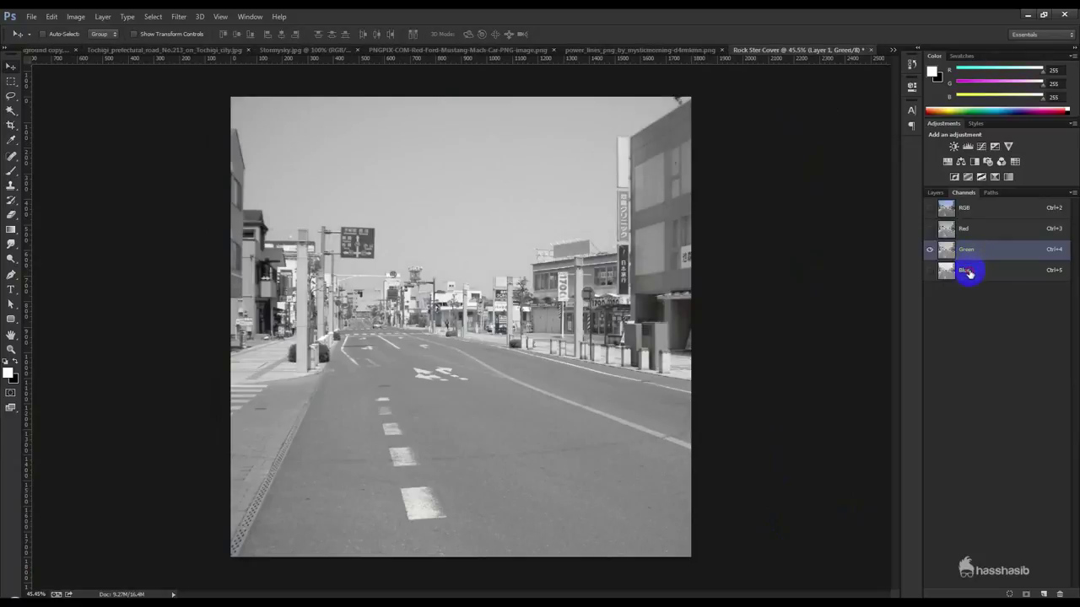
pyautogui.click(969, 271)
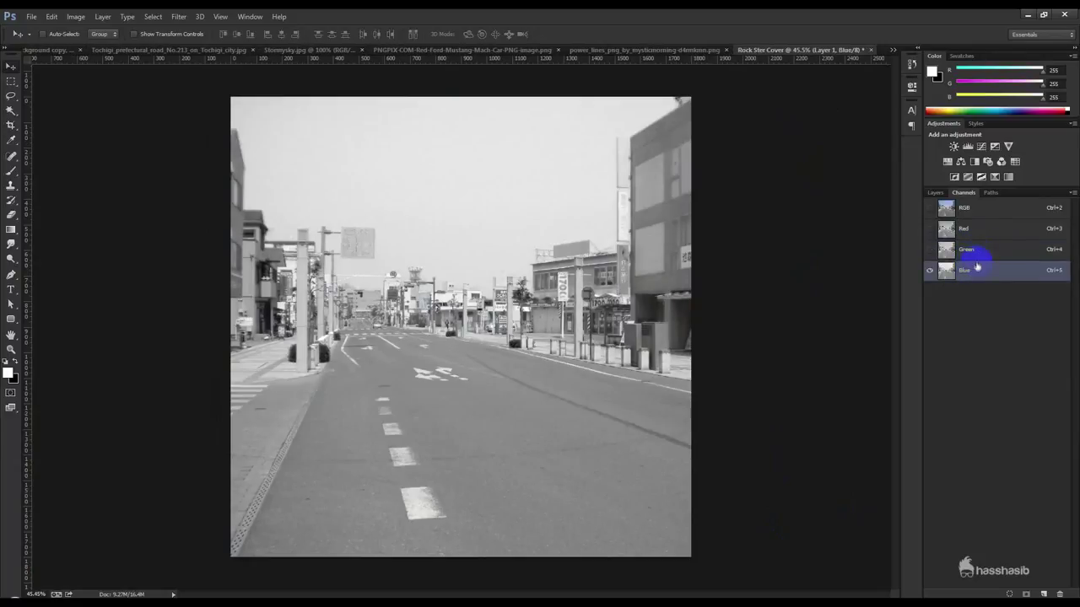
# Step: Duplicate the Blue channel as Blue copy, view it alone, and open Levels on it
pyautogui.rightClick(975, 279)
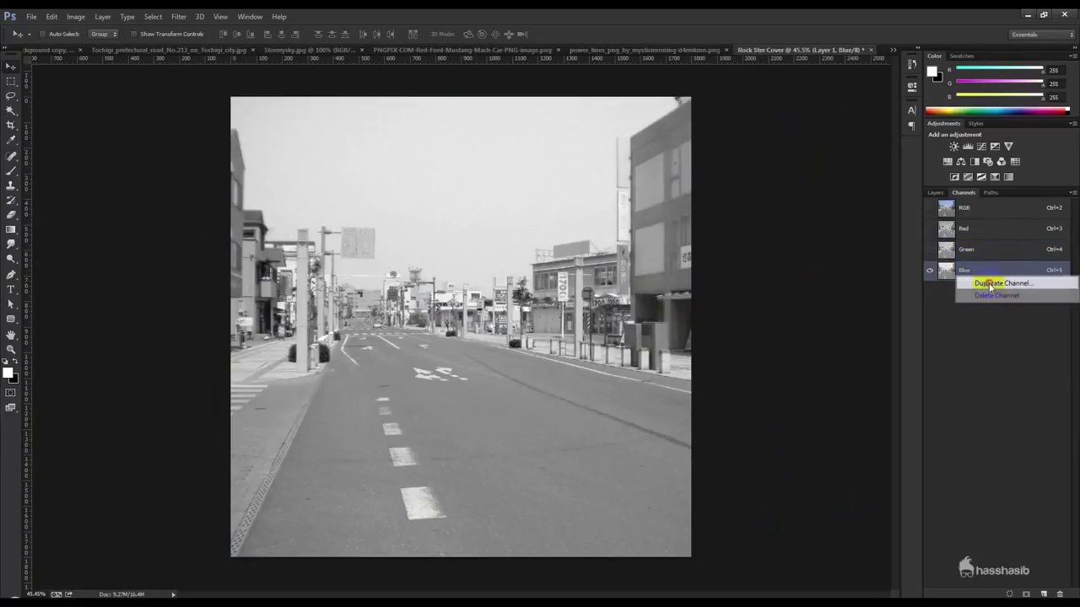
pyautogui.click(988, 283)
pyautogui.click(640, 188)
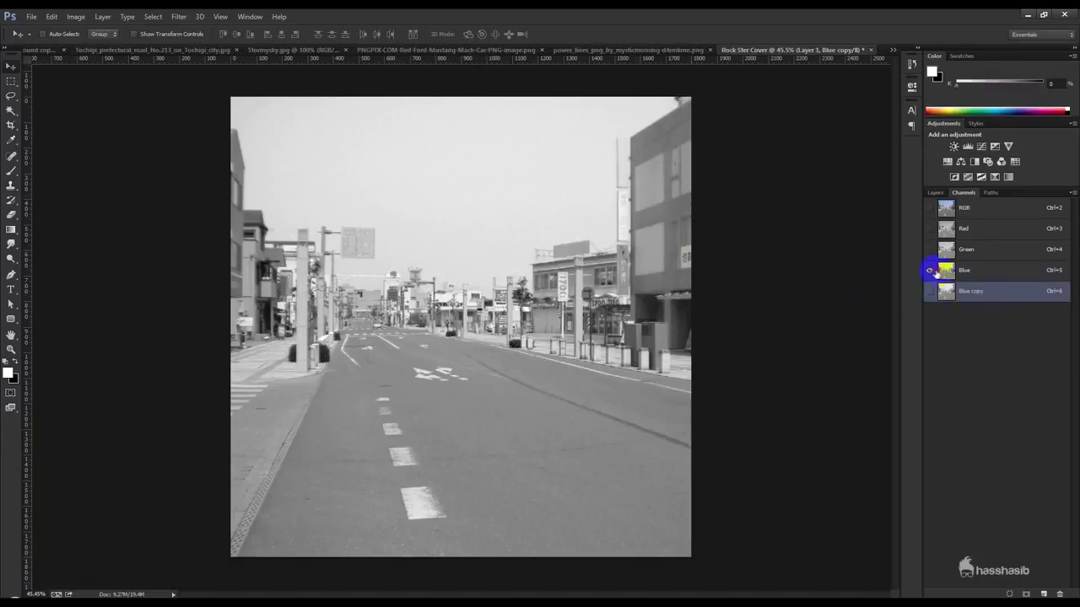
pyautogui.click(930, 291)
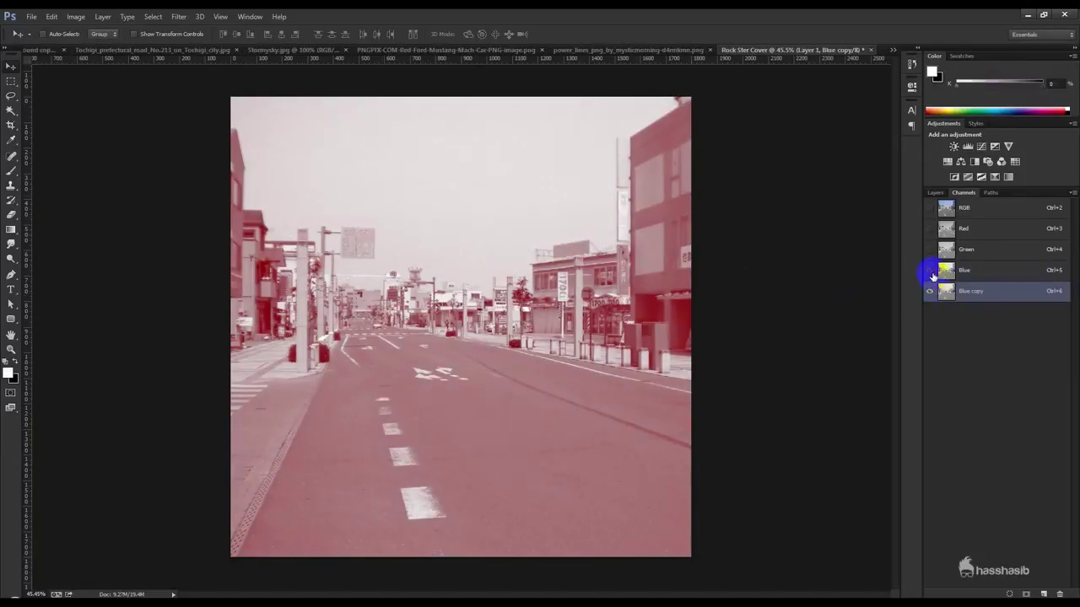
pyautogui.click(89, 18)
pyautogui.click(215, 46)
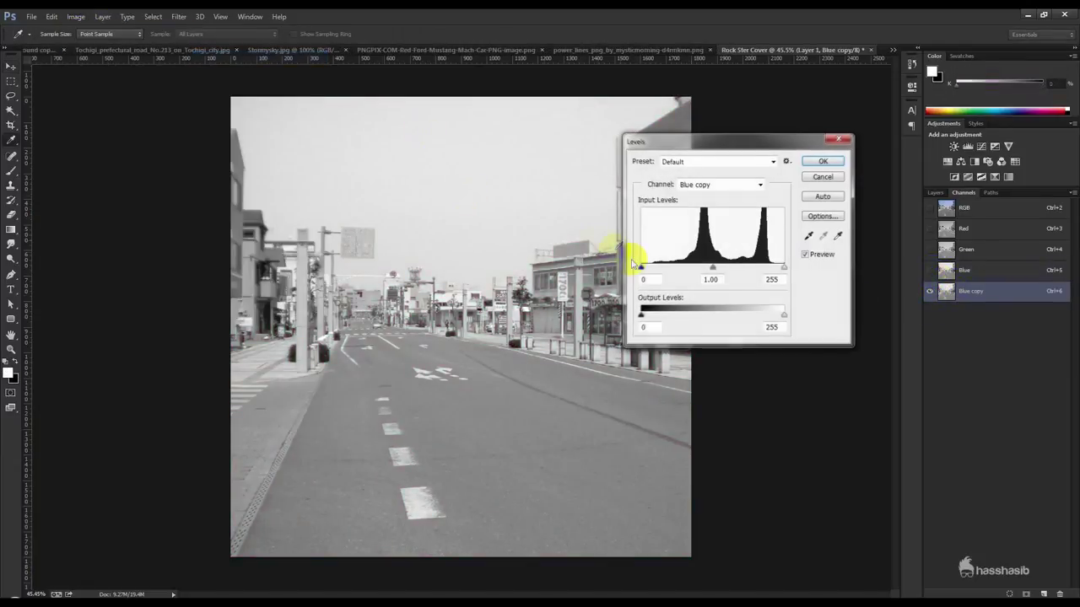
# Step: Set Blue copy Levels inputs to 155, 1.00 and 204 for a white sky and black street
pyautogui.moveTo(641, 267); pyautogui.dragTo(692, 268)
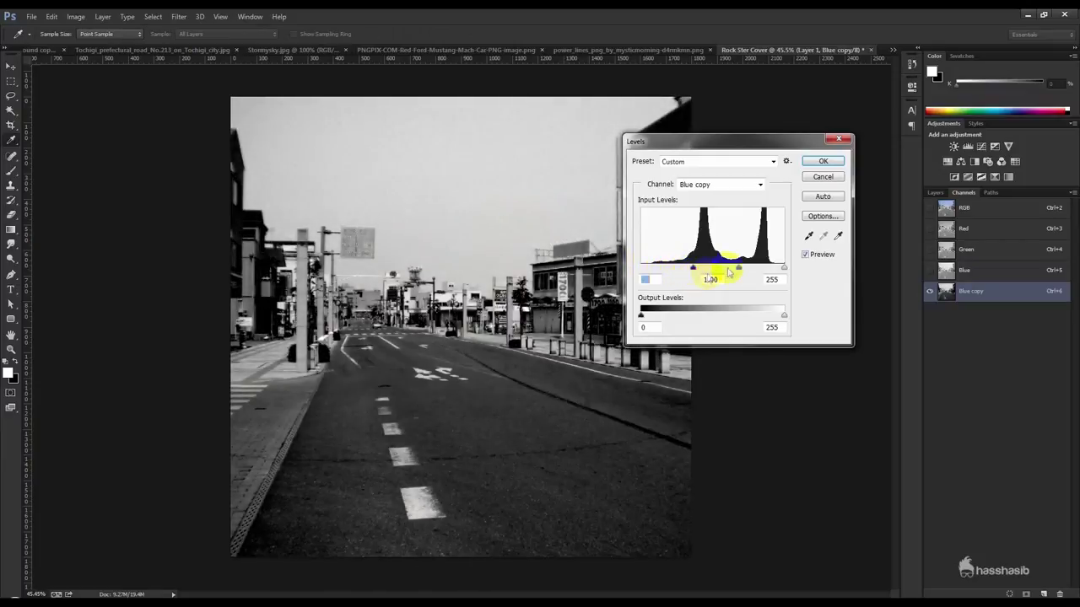
pyautogui.moveTo(784, 267); pyautogui.dragTo(775, 267)
pyautogui.moveTo(693, 267); pyautogui.dragTo(706, 267)
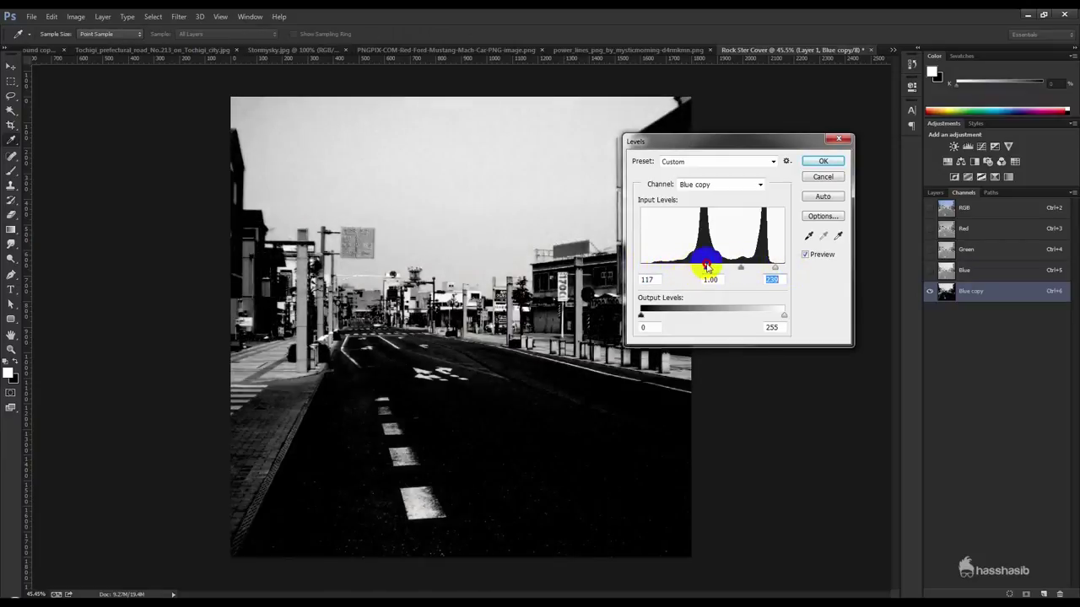
pyautogui.moveTo(775, 267); pyautogui.dragTo(743, 267)
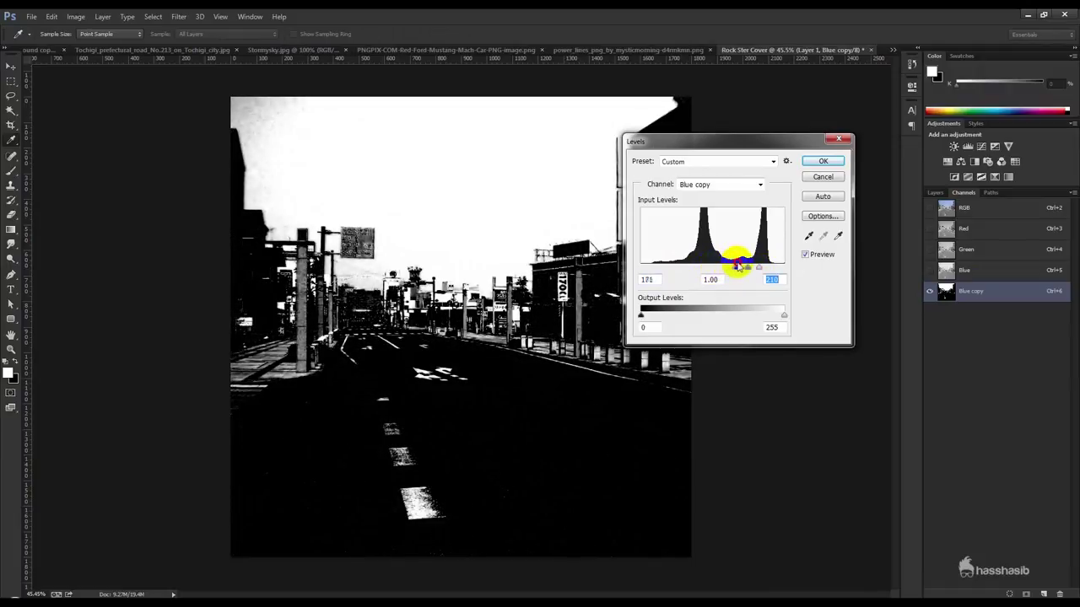
pyautogui.moveTo(736, 267)
pyautogui.mouseDown()
pyautogui.moveTo(727, 268)
pyautogui.moveTo(755, 268)
pyautogui.mouseUp()
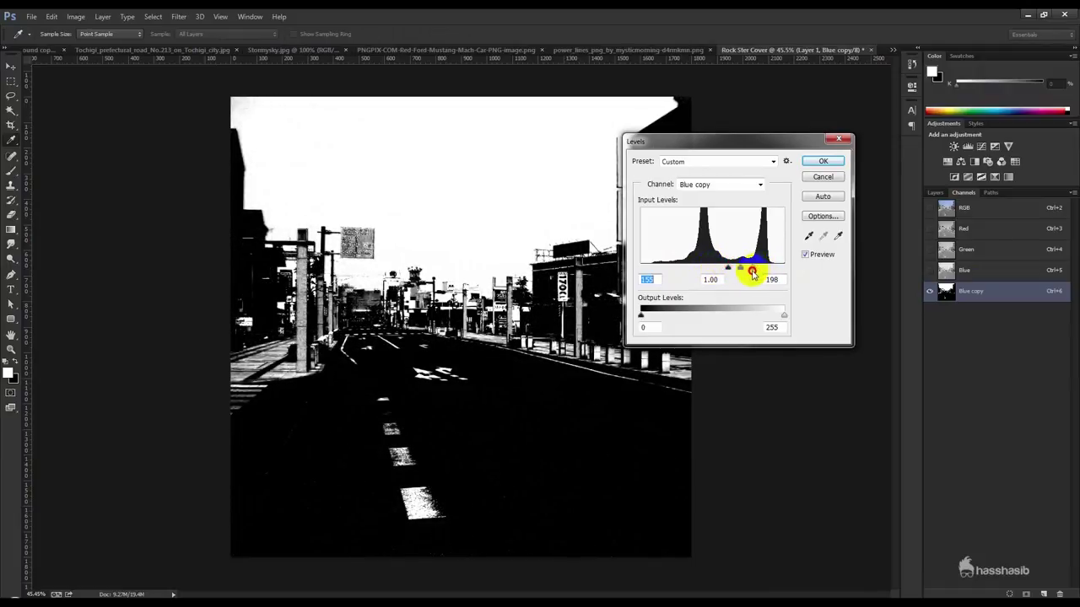
pyautogui.click(819, 164)
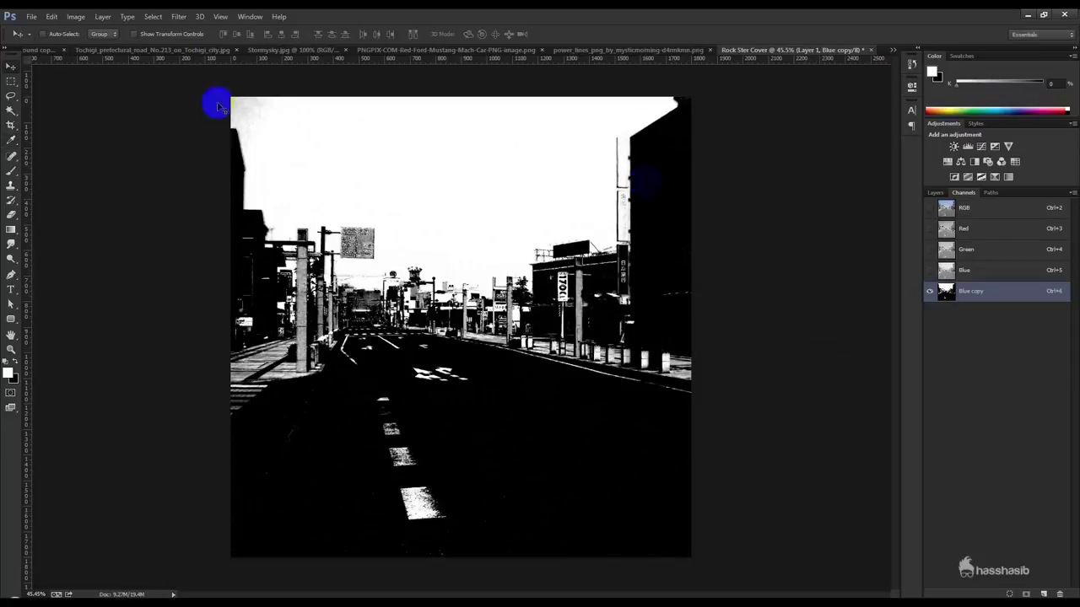
# Step: Select the bright sky of Blue copy with Color Range
pyautogui.click(147, 21)
pyautogui.click(174, 130)
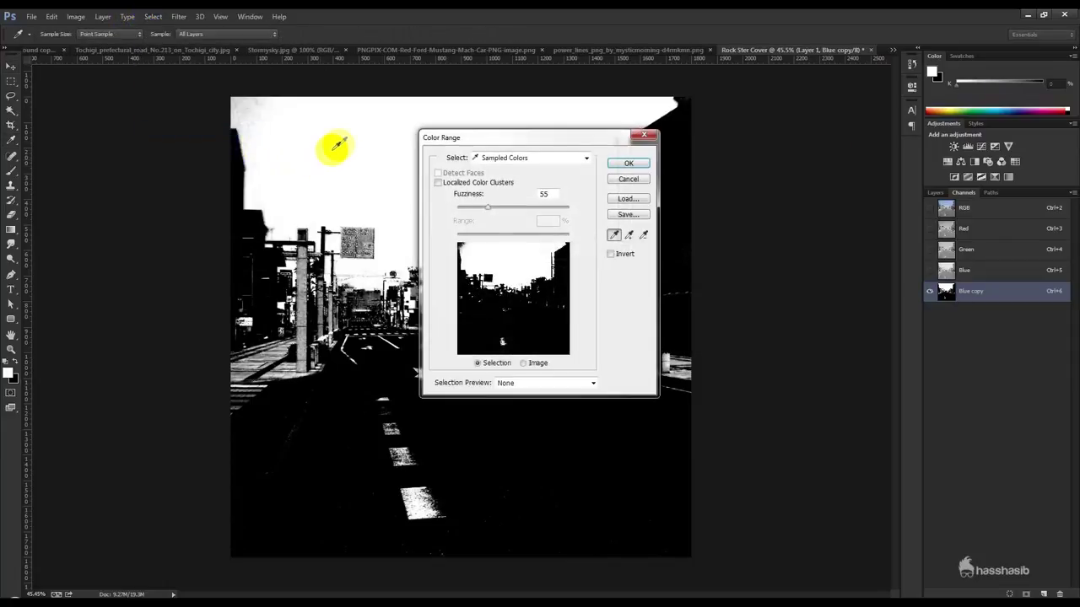
pyautogui.click(621, 165)
# Step: Refine the sky selection with the Lasso, then drag Blue copy to the trash
pyautogui.click(11, 96)
pyautogui.moveTo(234, 234)
pyautogui.mouseDown()
pyautogui.moveTo(264, 242)
pyautogui.moveTo(280, 280)
pyautogui.moveTo(342, 301)
pyautogui.moveTo(356, 291)
pyautogui.moveTo(469, 305)
pyautogui.mouseUp()
pyautogui.moveTo(510, 304); pyautogui.dragTo(552, 269)
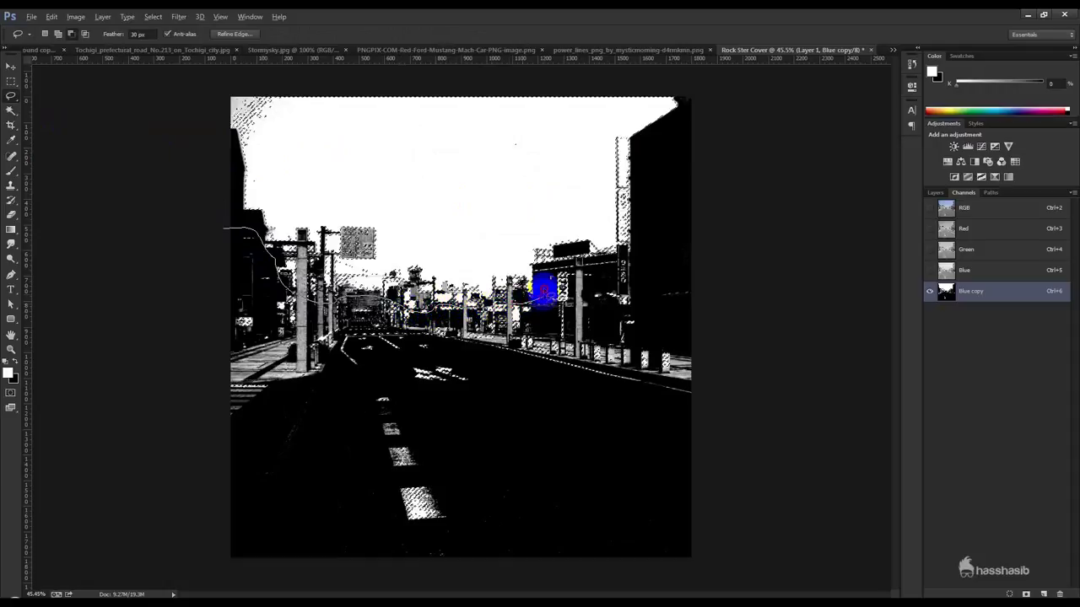
pyautogui.moveTo(627, 252); pyautogui.dragTo(328, 588)
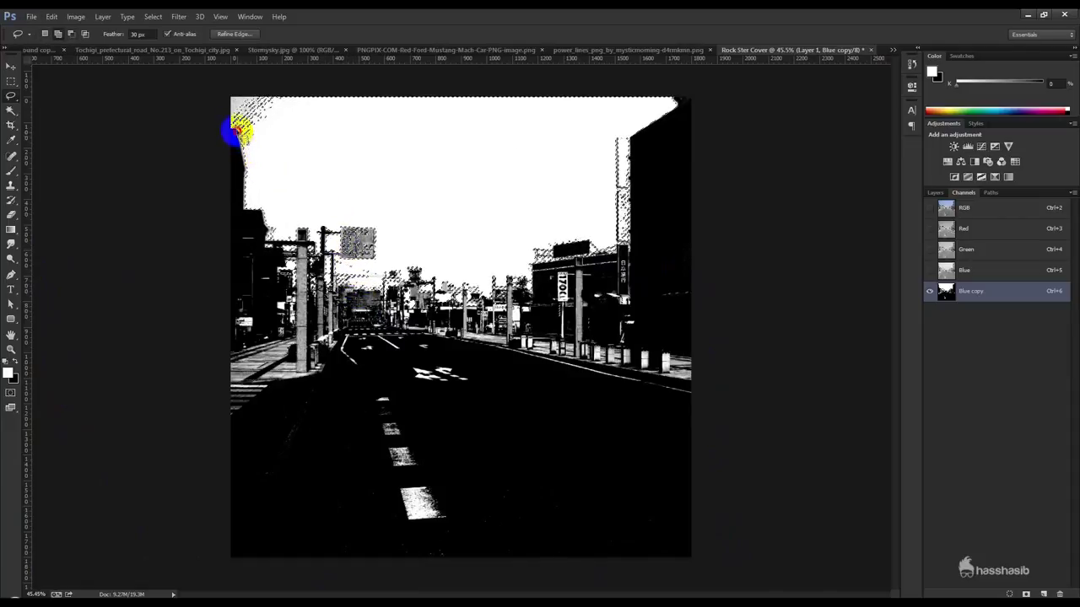
pyautogui.keyDown('shift'); pyautogui.moveTo(228, 126); pyautogui.dragTo(458, 79); pyautogui.keyUp('shift')
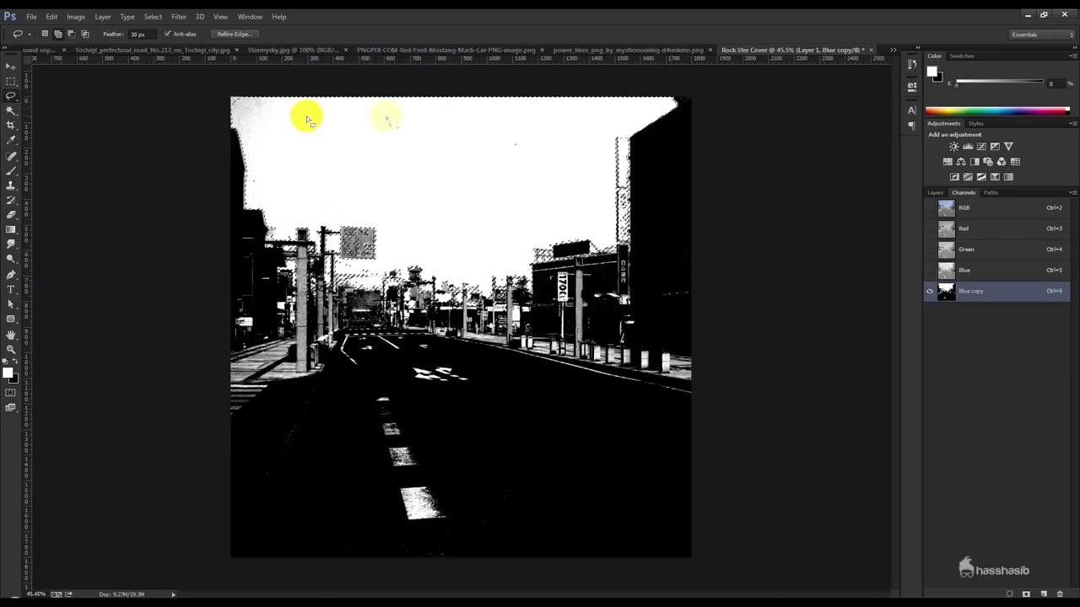
pyautogui.moveTo(250, 127)
pyautogui.mouseDown()
pyautogui.moveTo(246, 110)
pyautogui.moveTo(272, 108)
pyautogui.mouseUp()
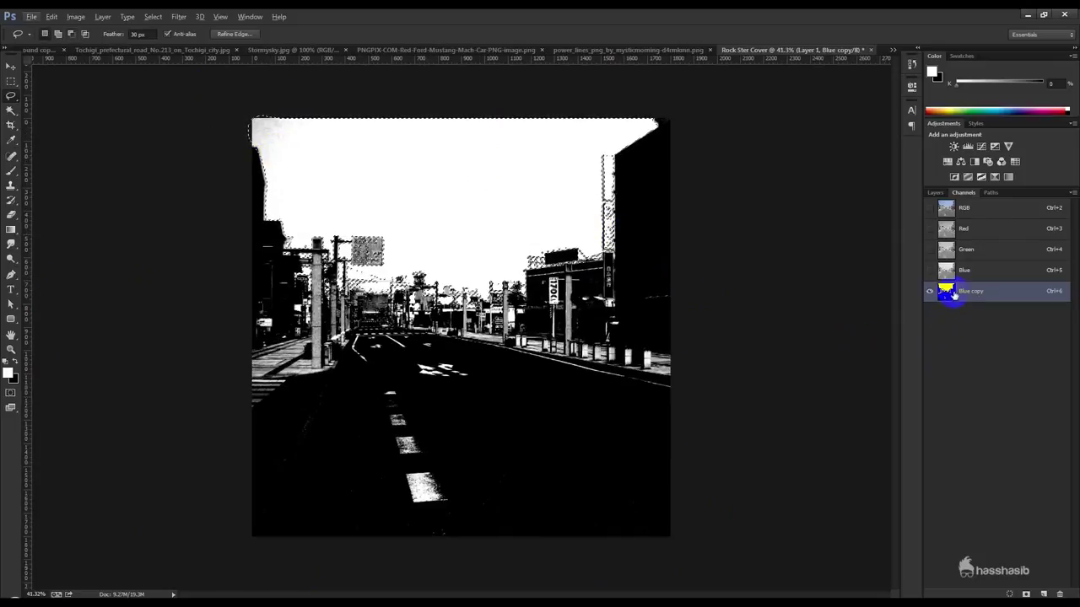
pyautogui.click(1060, 594)
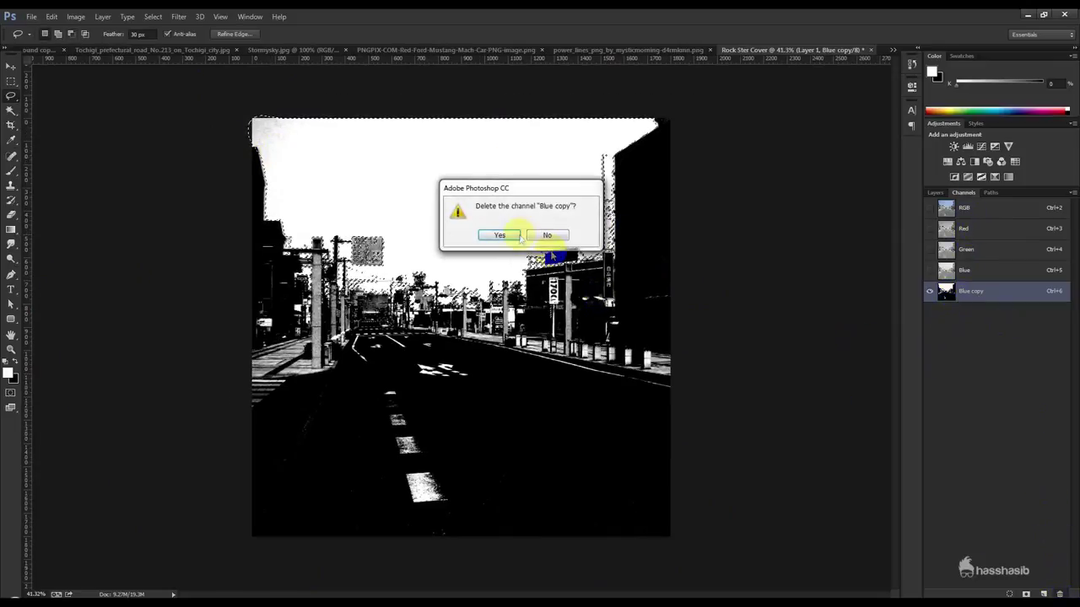
# Step: Delete Blue copy, invert the selection, and add a layer mask hiding Layer 1's sky
pyautogui.click(563, 241)
pyautogui.click(936, 192)
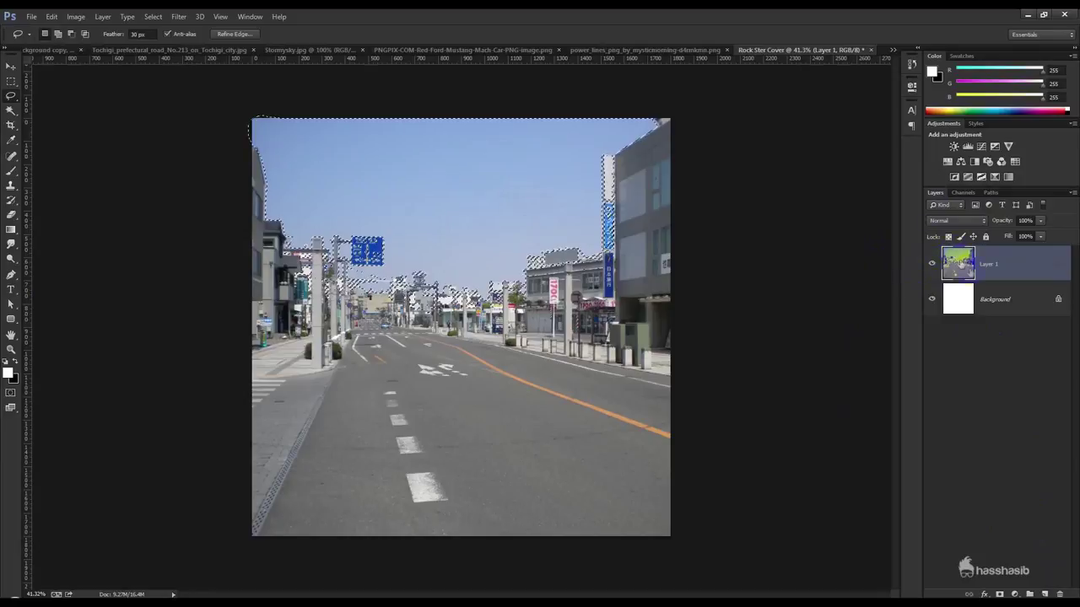
pyautogui.click(153, 16)
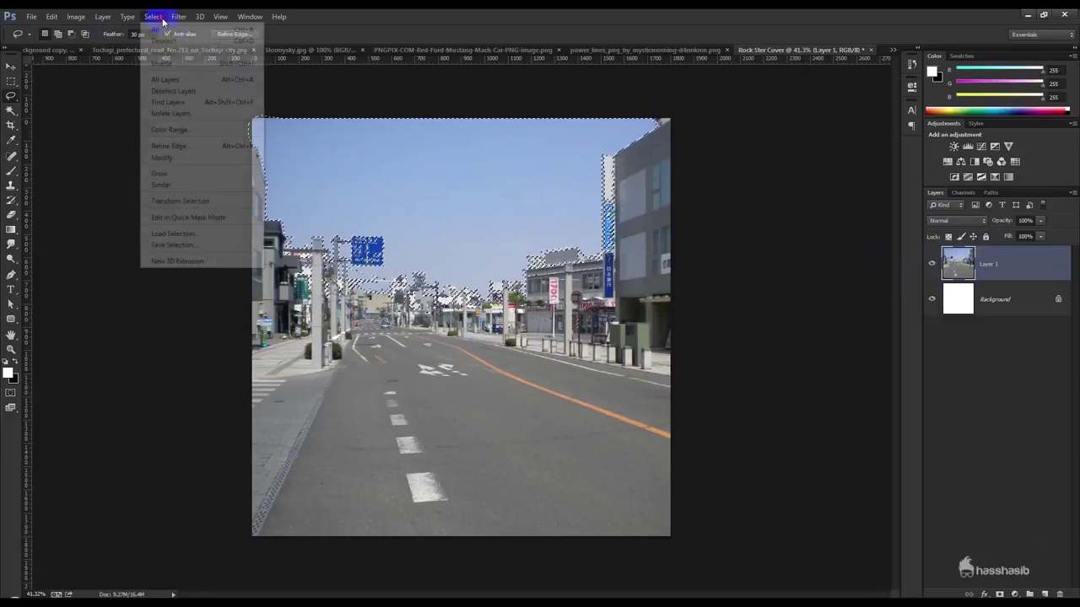
pyautogui.click(162, 63)
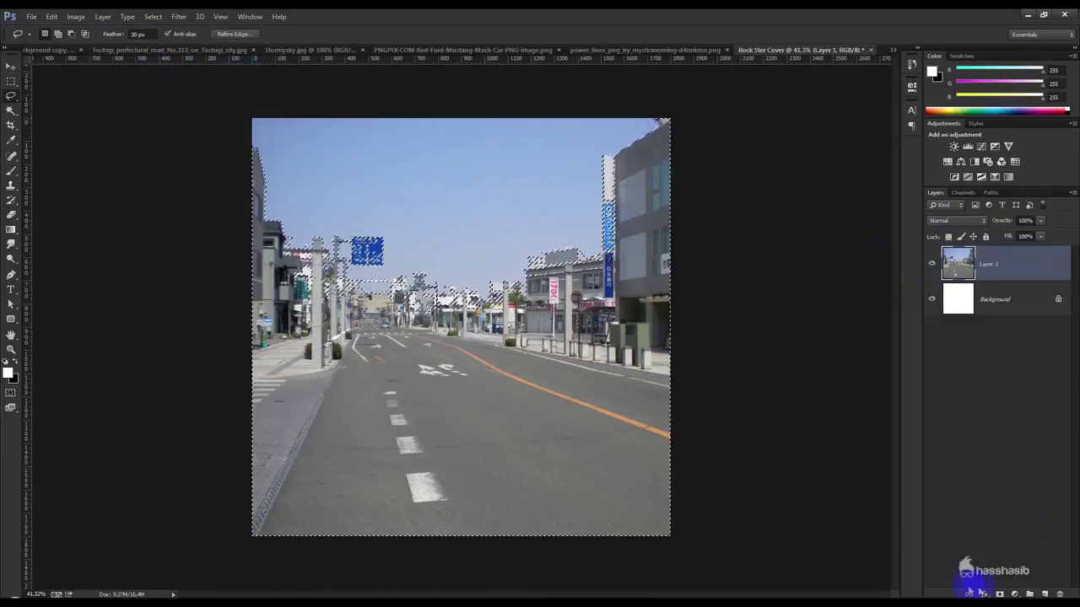
pyautogui.click(998, 593)
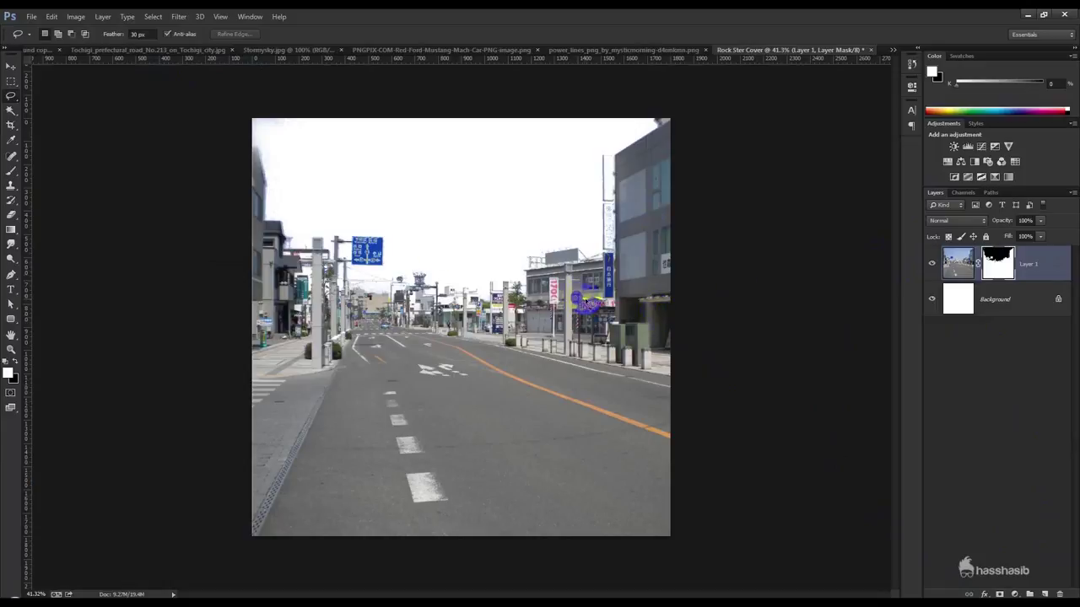
pyautogui.click(11, 67)
pyautogui.scroll(1, 421, 249)
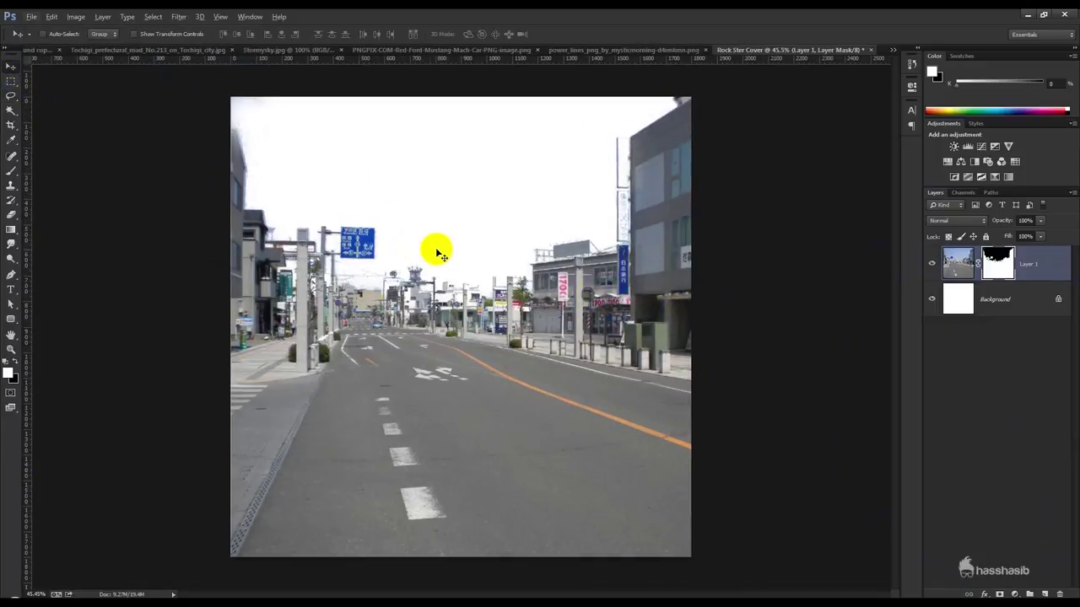
# Step: Refine Layer 1's sky mask with the Refine Radius brush along the left building, skyline and rooftops, and apply it
pyautogui.rightClick(1007, 268)
pyautogui.click(988, 361)
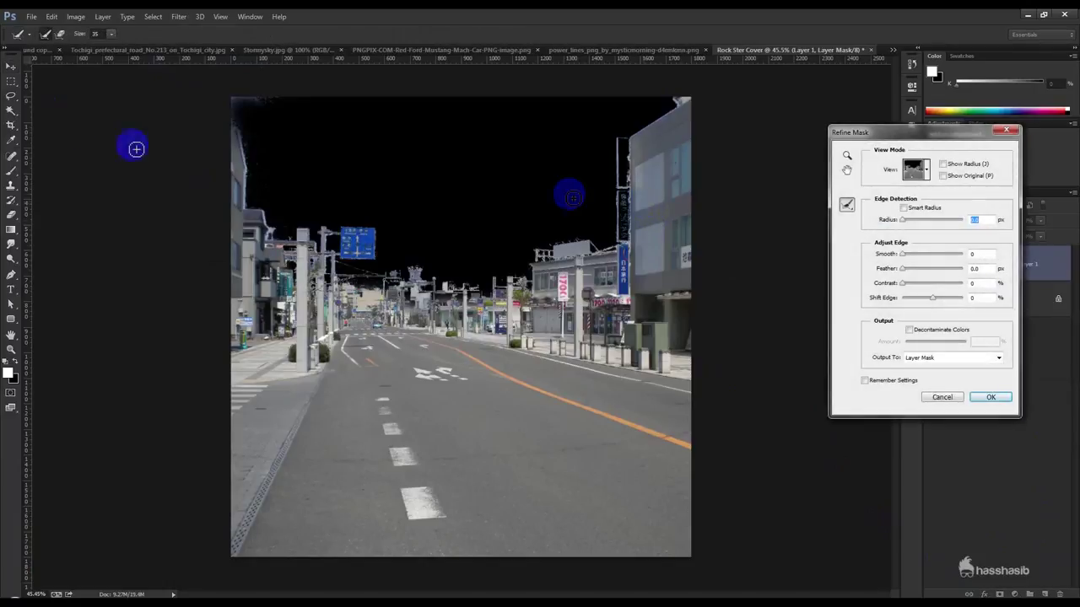
pyautogui.moveTo(113, 45); pyautogui.dragTo(134, 56)
pyautogui.moveTo(238, 126)
pyautogui.mouseDown()
pyautogui.moveTo(268, 234)
pyautogui.moveTo(334, 230)
pyautogui.moveTo(371, 240)
pyautogui.moveTo(341, 246)
pyautogui.mouseUp()
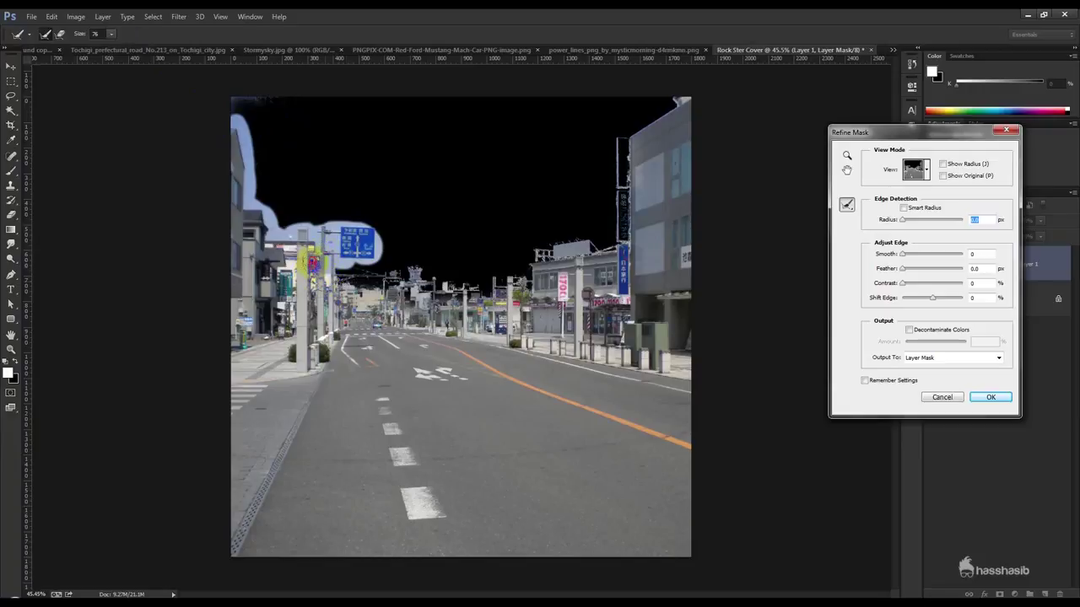
pyautogui.moveTo(319, 285)
pyautogui.mouseDown()
pyautogui.moveTo(416, 274)
pyautogui.moveTo(490, 296)
pyautogui.mouseUp()
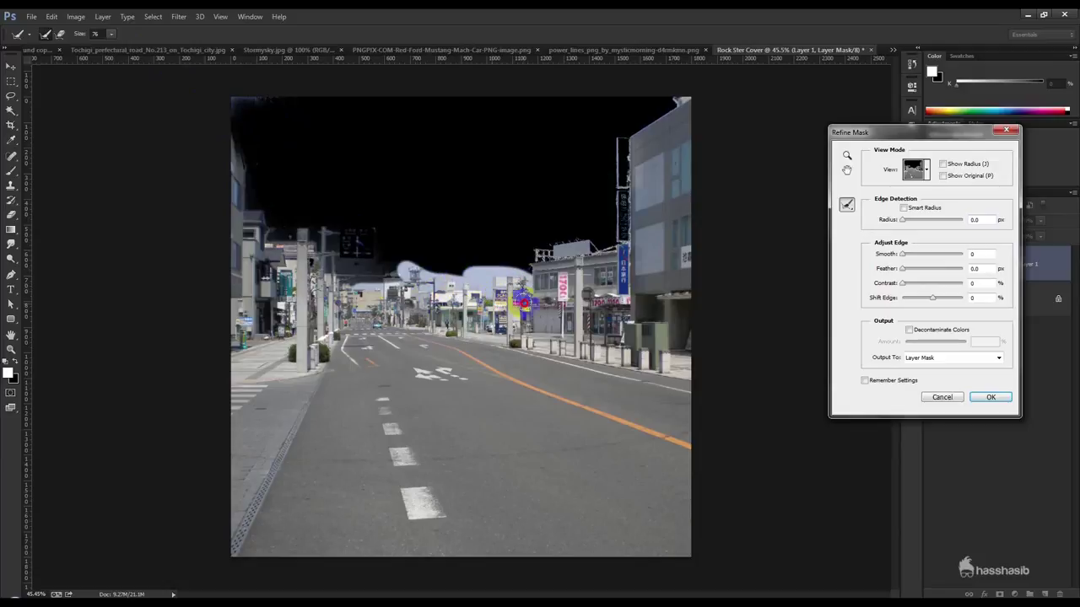
pyautogui.moveTo(533, 265)
pyautogui.mouseDown()
pyautogui.moveTo(554, 243)
pyautogui.moveTo(612, 243)
pyautogui.moveTo(619, 144)
pyautogui.moveTo(614, 181)
pyautogui.moveTo(675, 97)
pyautogui.mouseUp()
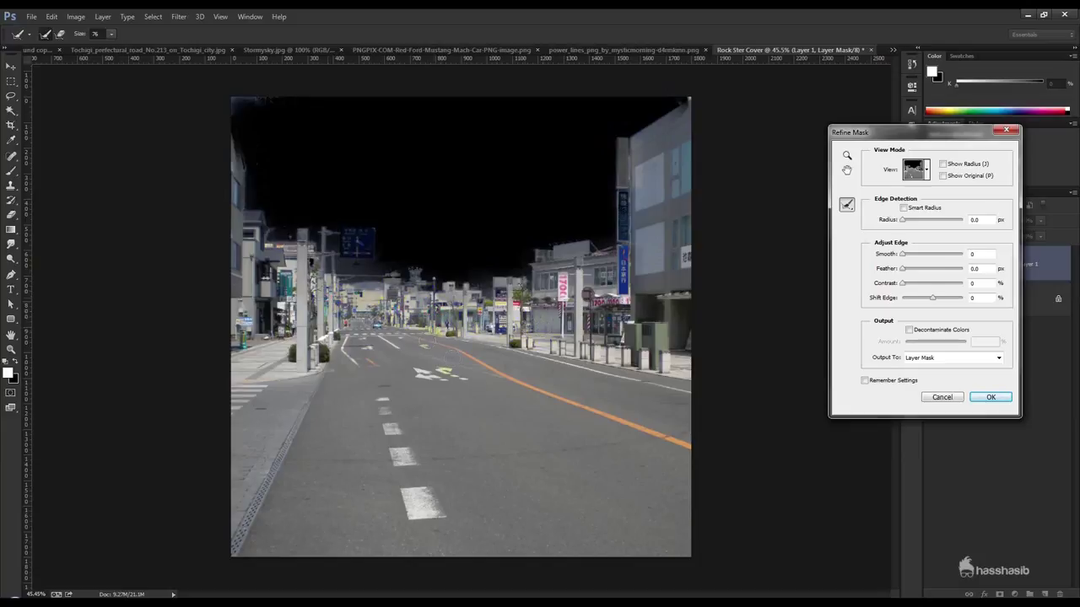
pyautogui.click(990, 397)
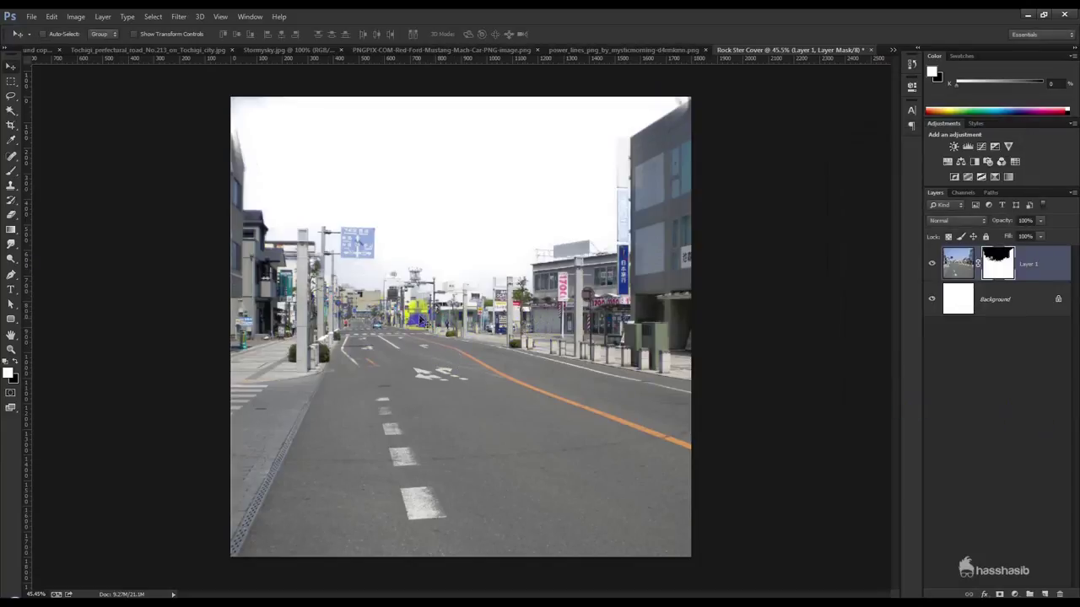
pyautogui.scroll(-1, 420, 257)
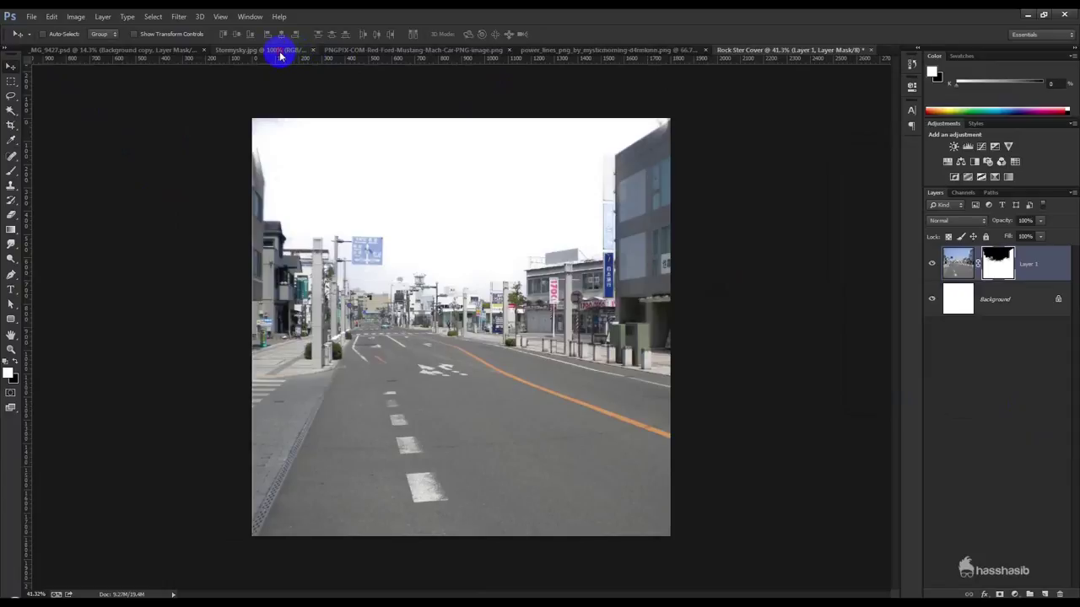
# Step: Bring the Stormysky image into Rock Star Cover as a layer below Layer 1
pyautogui.click(279, 50)
pyautogui.moveTo(452, 228)
pyautogui.mouseDown()
pyautogui.moveTo(755, 55)
pyautogui.moveTo(496, 178)
pyautogui.mouseUp()
pyautogui.moveTo(1022, 301); pyautogui.dragTo(1016, 251)
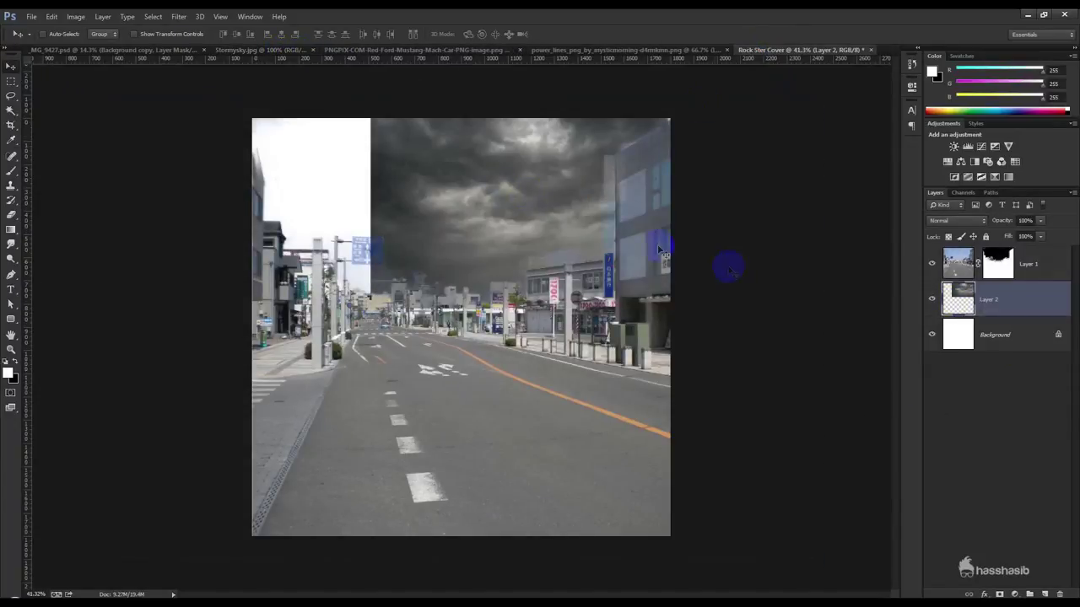
pyautogui.moveTo(557, 221); pyautogui.dragTo(436, 221)
# Step: Enlarge the clouds to fill the sky, flip them horizontally, and commit the transform
pyautogui.hotkey('ctrl', 't')
pyautogui.moveTo(549, 307); pyautogui.dragTo(675, 397)
pyautogui.moveTo(457, 267)
pyautogui.mouseDown()
pyautogui.moveTo(455, 302)
pyautogui.moveTo(475, 222)
pyautogui.mouseUp()
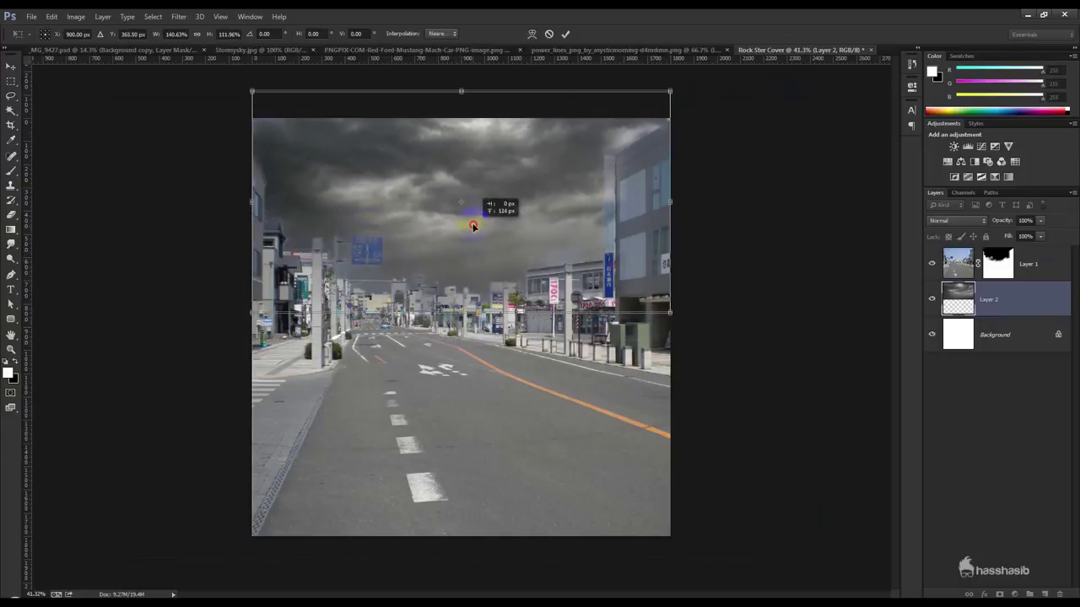
pyautogui.moveTo(252, 90); pyautogui.dragTo(222, 72)
pyautogui.moveTo(482, 152); pyautogui.dragTo(549, 172)
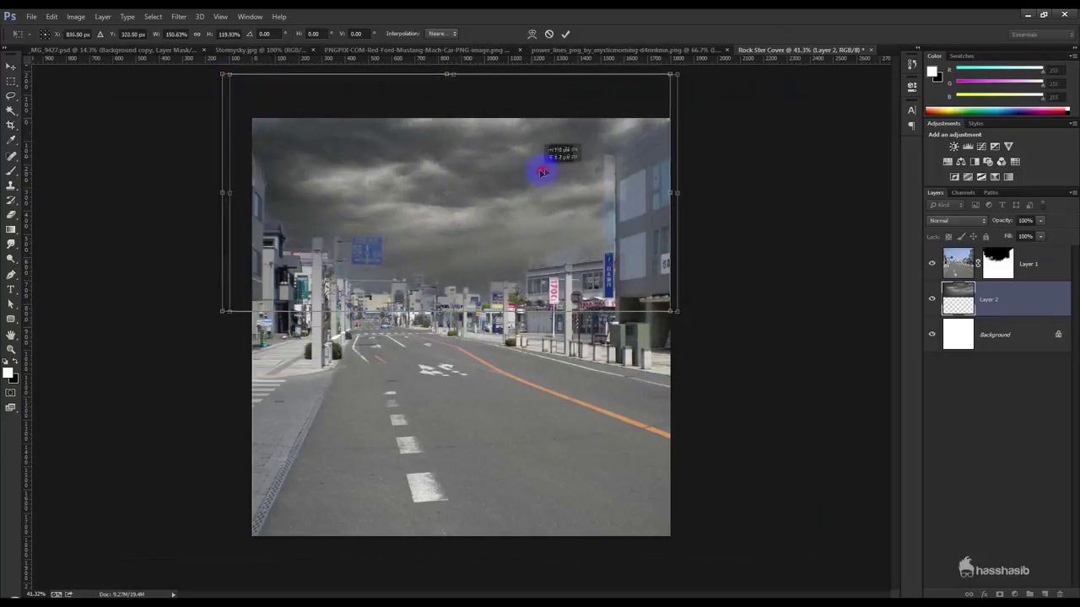
pyautogui.rightClick(549, 171)
pyautogui.click(608, 339)
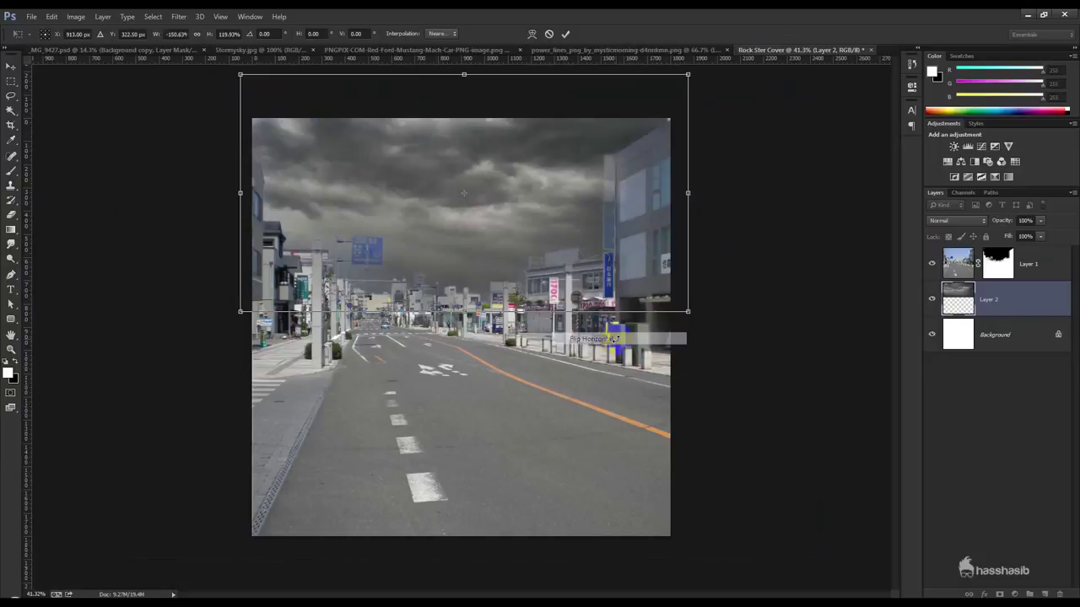
pyautogui.moveTo(565, 263); pyautogui.dragTo(568, 275)
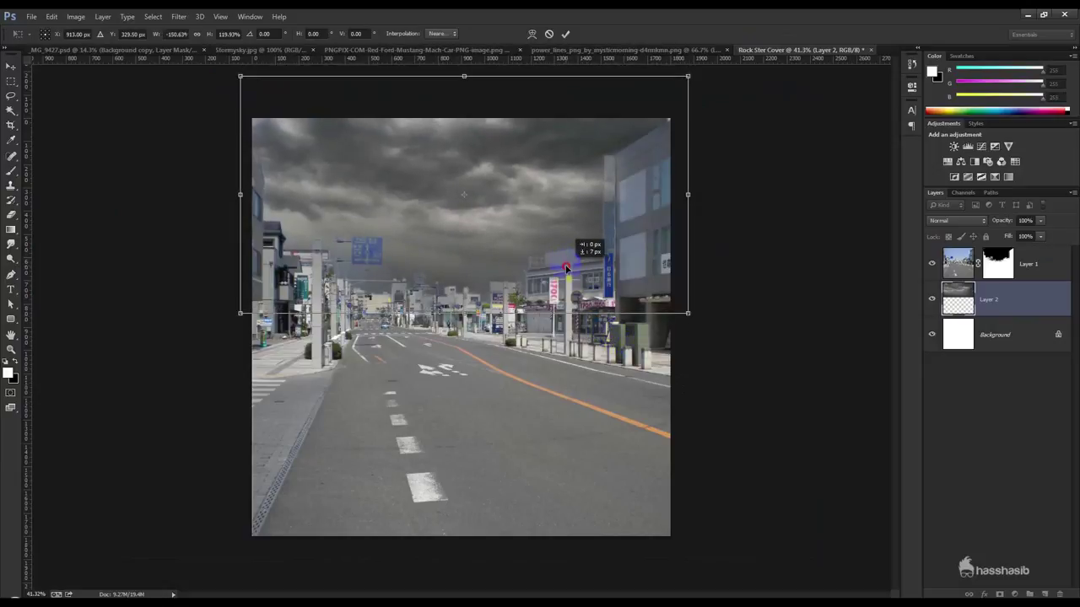
pyautogui.press('Return')
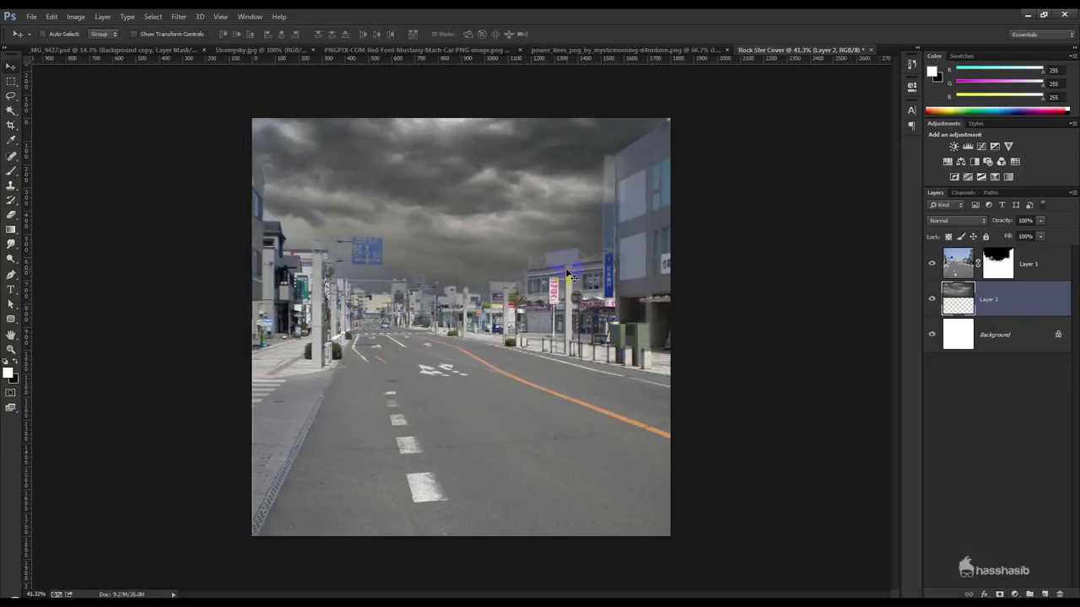
# Step: Pen-trace the tall sign strip on the right building and delete the clouds inside it
pyautogui.scroll(5, 624, 255)
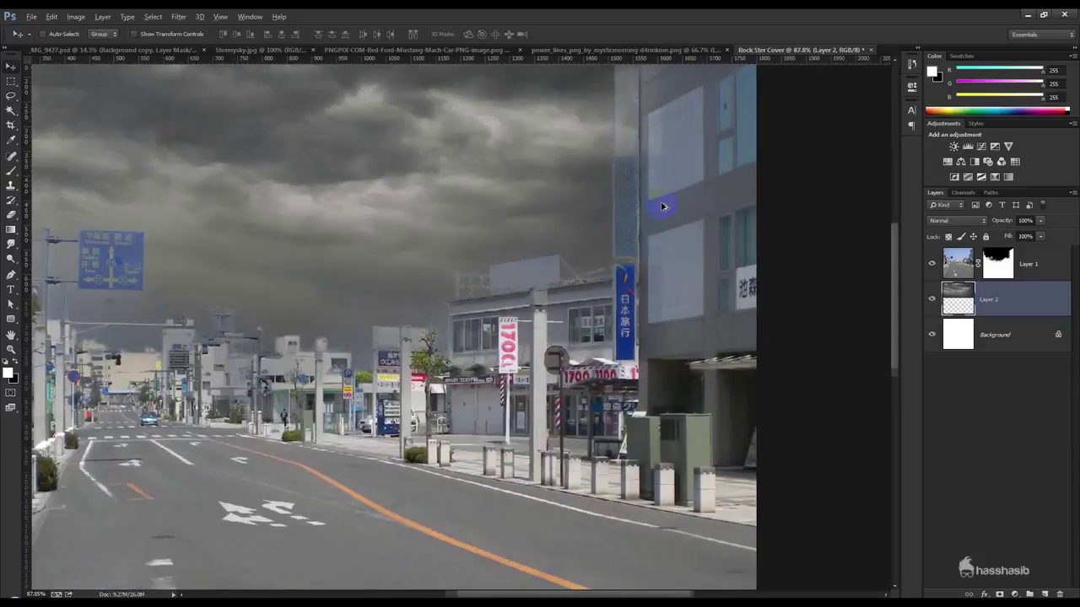
pyautogui.moveTo(657, 206); pyautogui.dragTo(610, 304)
pyautogui.scroll(2, 610, 304)
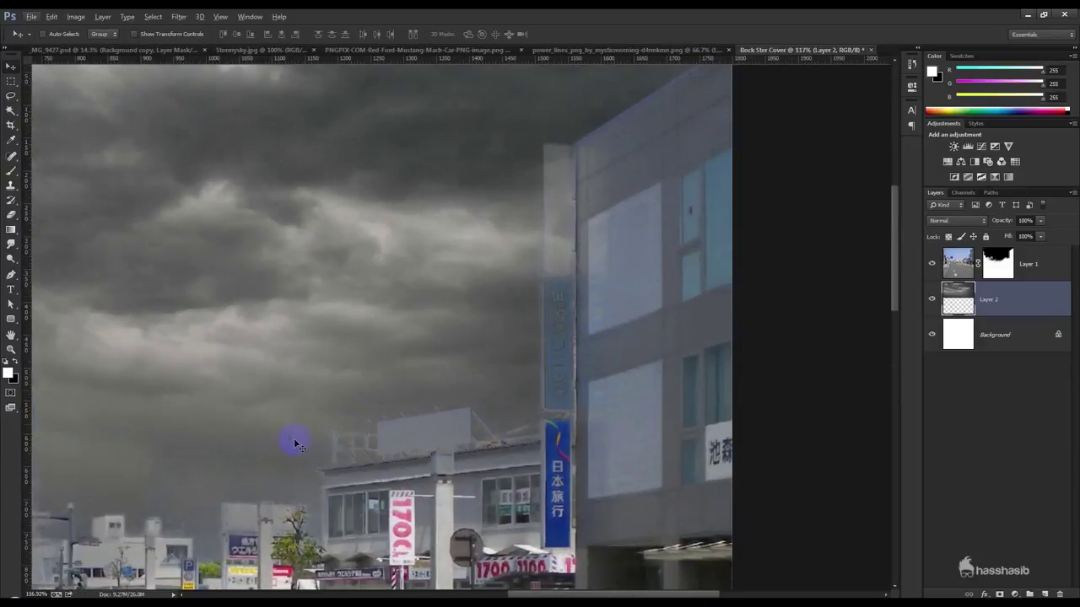
pyautogui.click(13, 275)
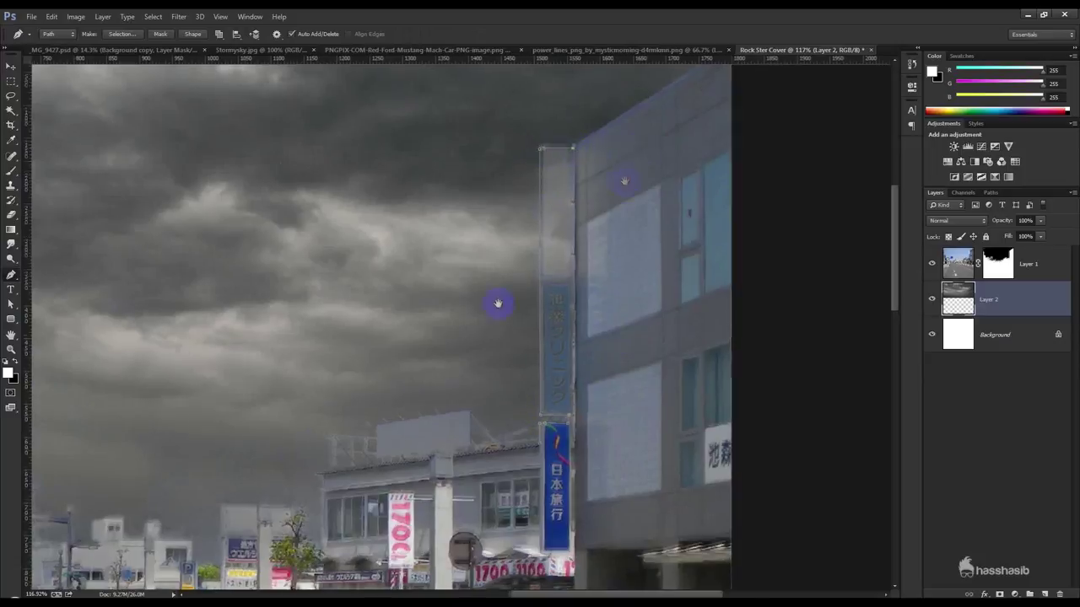
pyautogui.scroll(3, 559, 236)
pyautogui.hscroll(3, 559, 237)
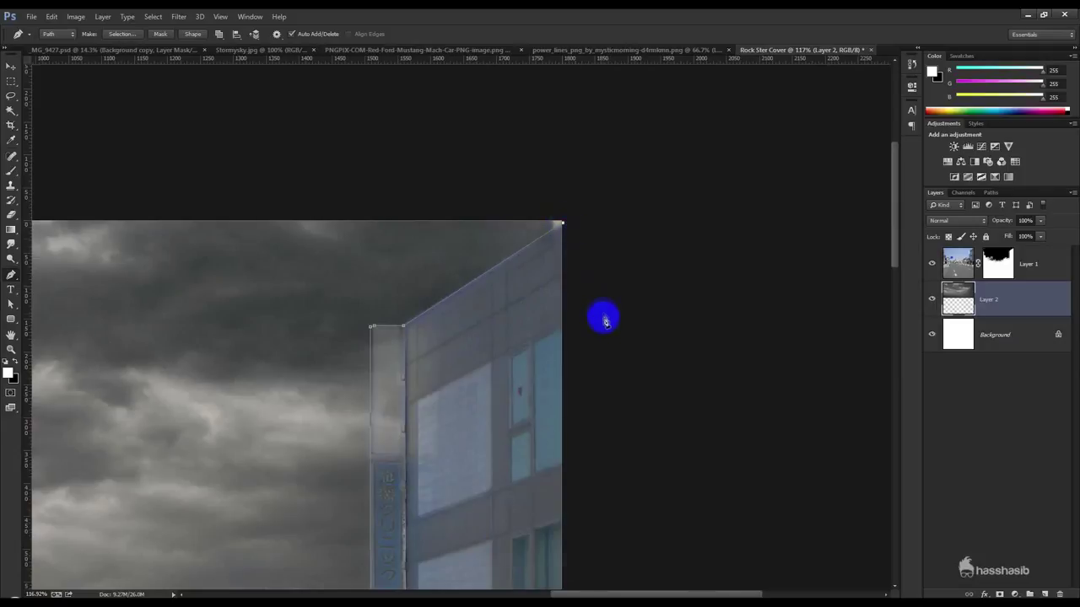
pyautogui.scroll(-3, 611, 346)
pyautogui.scroll(-2, 636, 421)
pyautogui.click(651, 470)
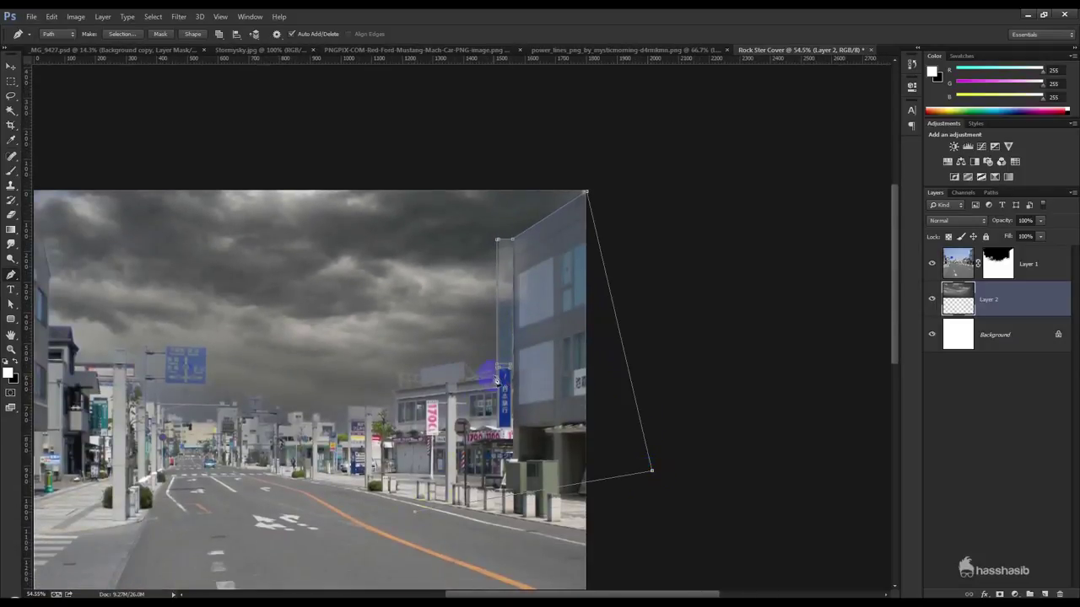
pyautogui.hotkey('ctrl', 'Return')
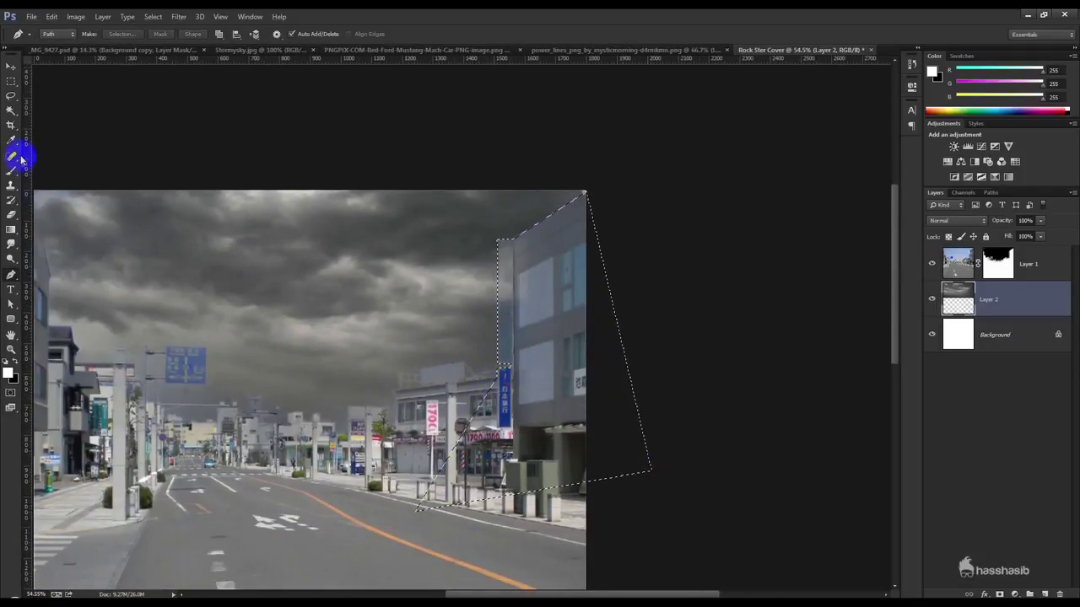
pyautogui.press('Delete')
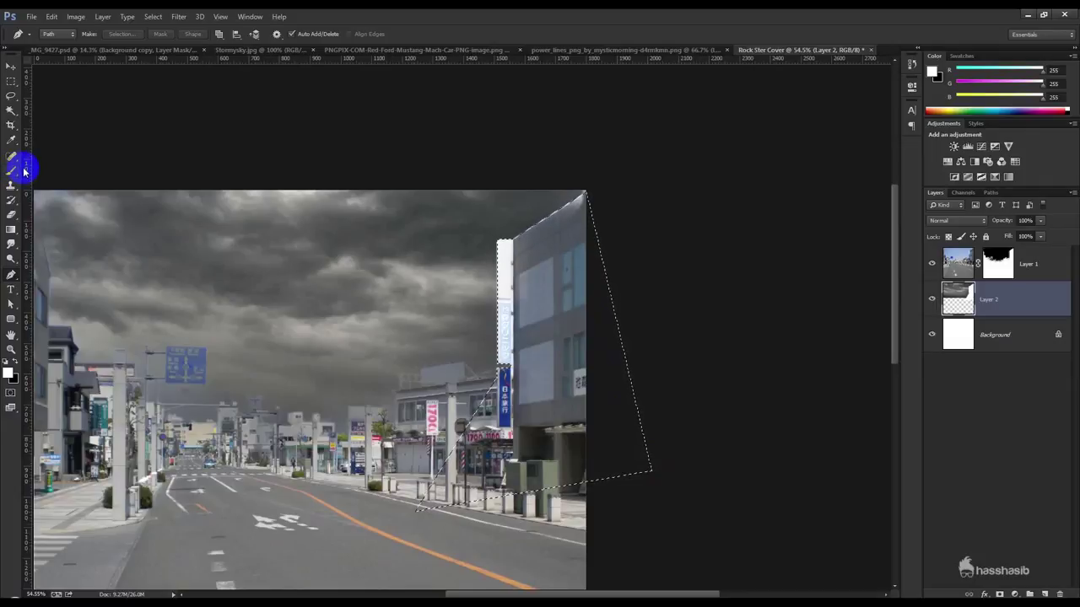
# Step: Touch up Layer 1's mask with a 103 px brush at the building's top, then deselect
pyautogui.click(12, 171)
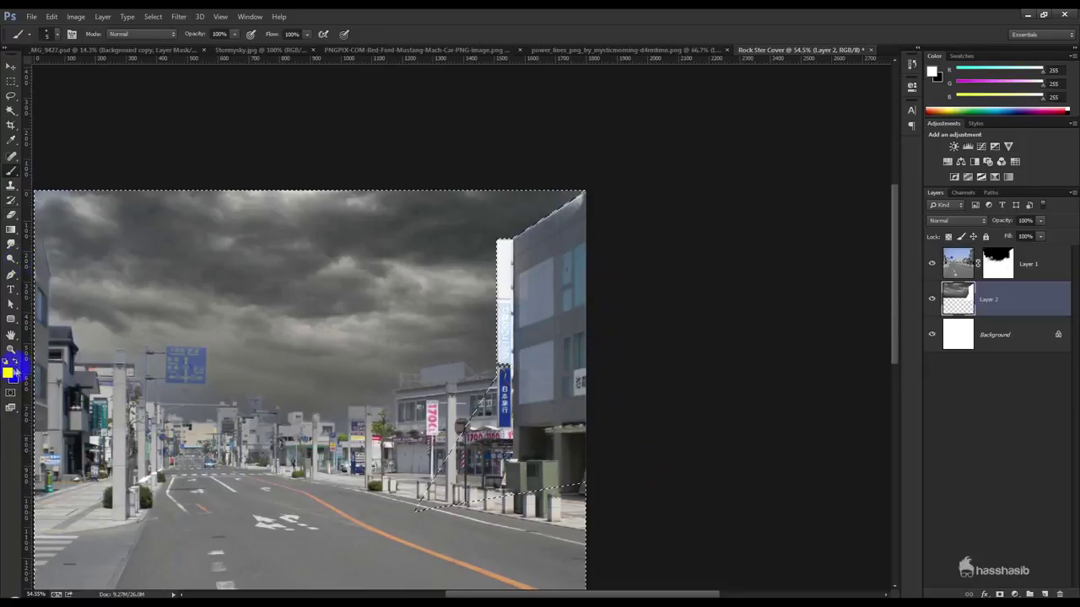
pyautogui.click(12, 361)
pyautogui.rightClick(506, 212)
pyautogui.moveTo(549, 233); pyautogui.dragTo(579, 234)
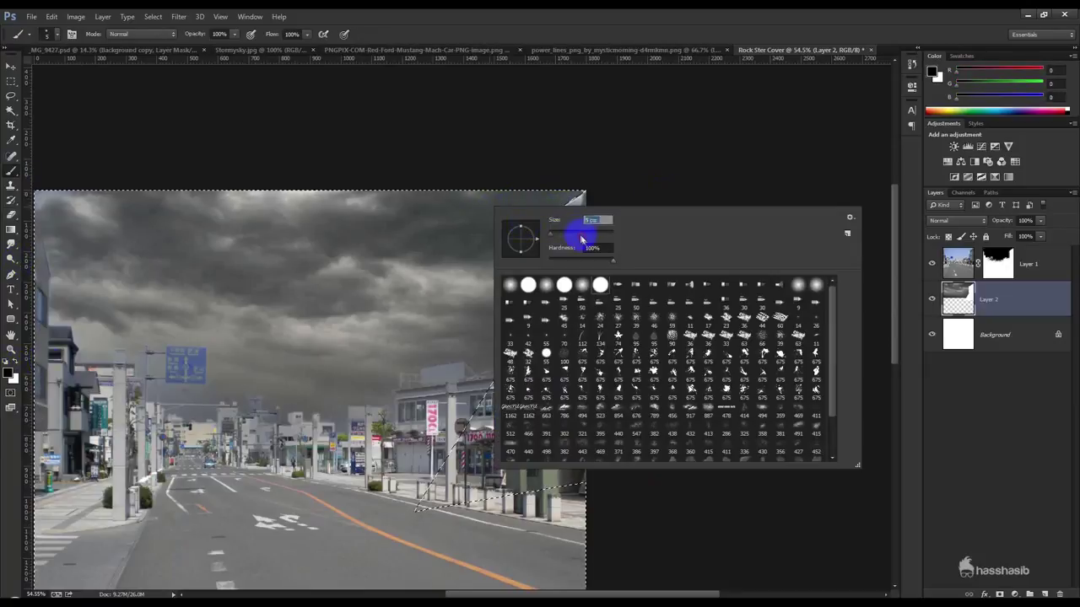
pyautogui.click(559, 189)
pyautogui.click(588, 188)
pyautogui.keyDown('ctrl'); pyautogui.click(997, 264); pyautogui.keyUp('ctrl')
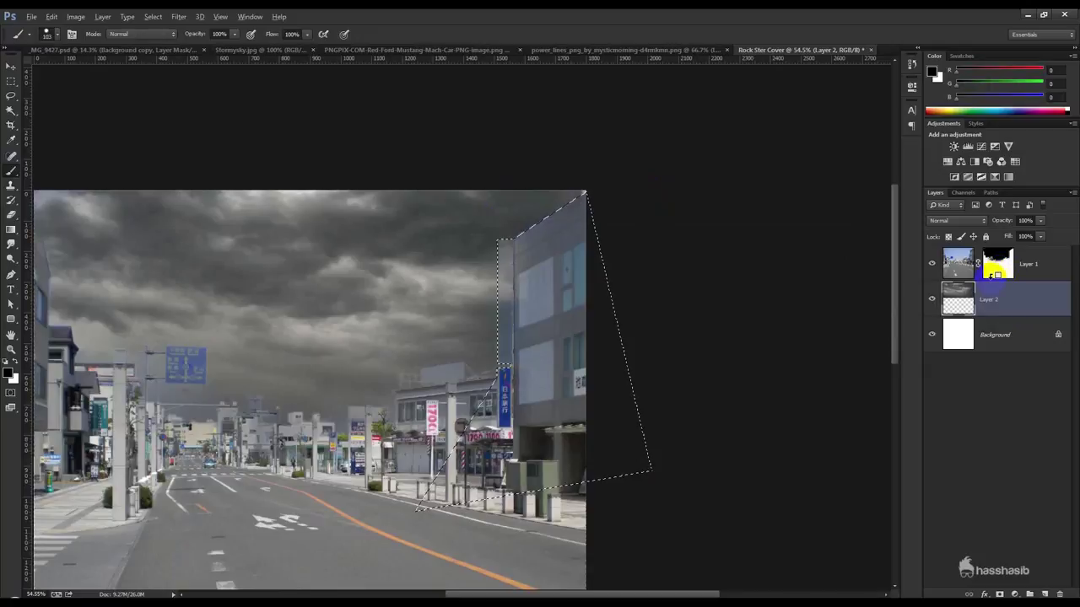
pyautogui.click(998, 272)
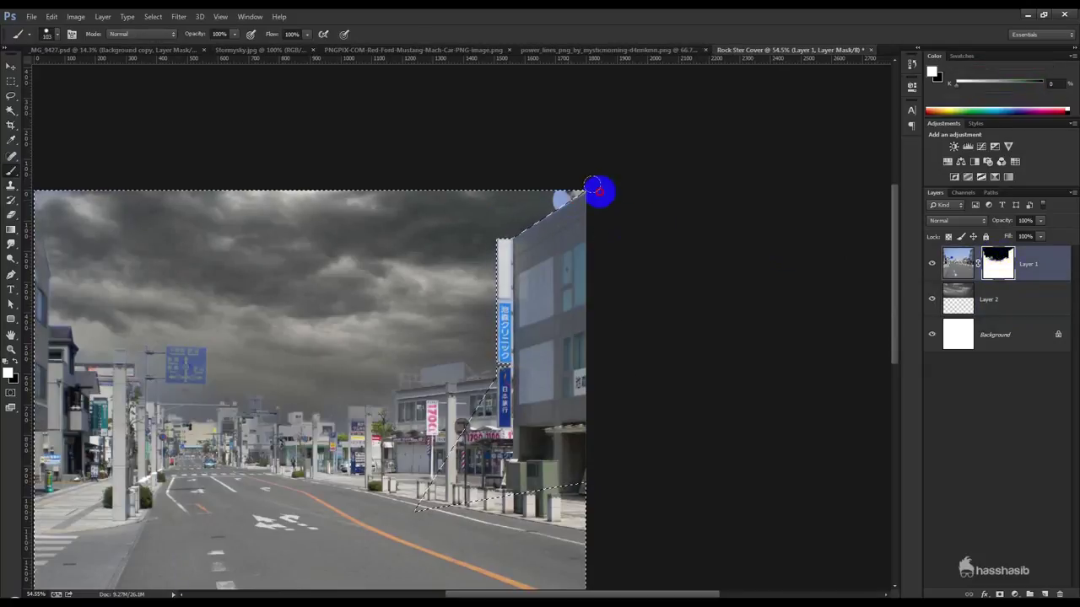
pyautogui.click(14, 362)
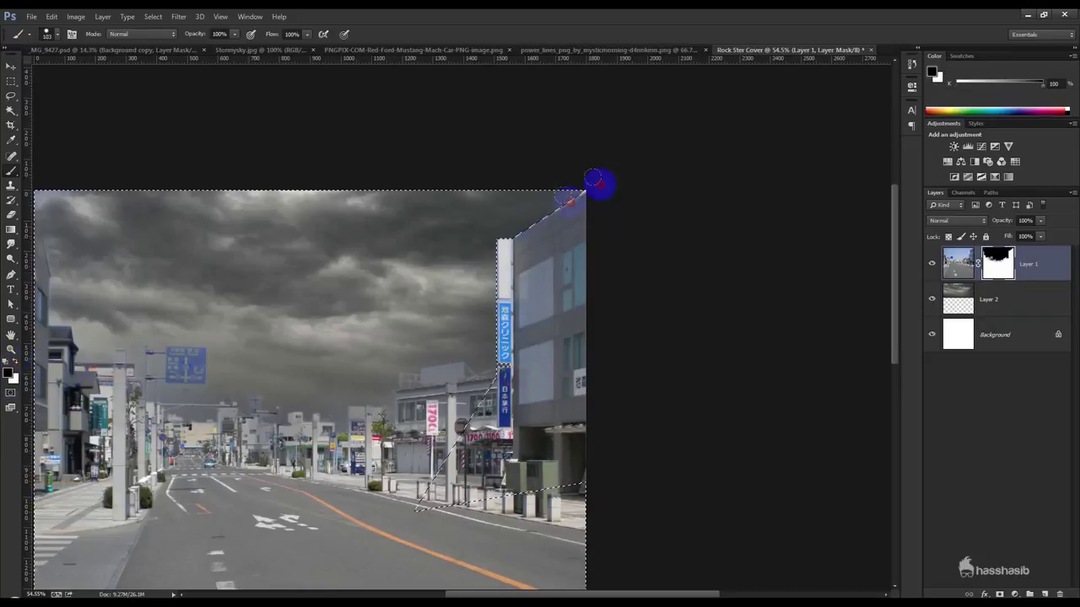
pyautogui.hotkey('ctrl', 'd')
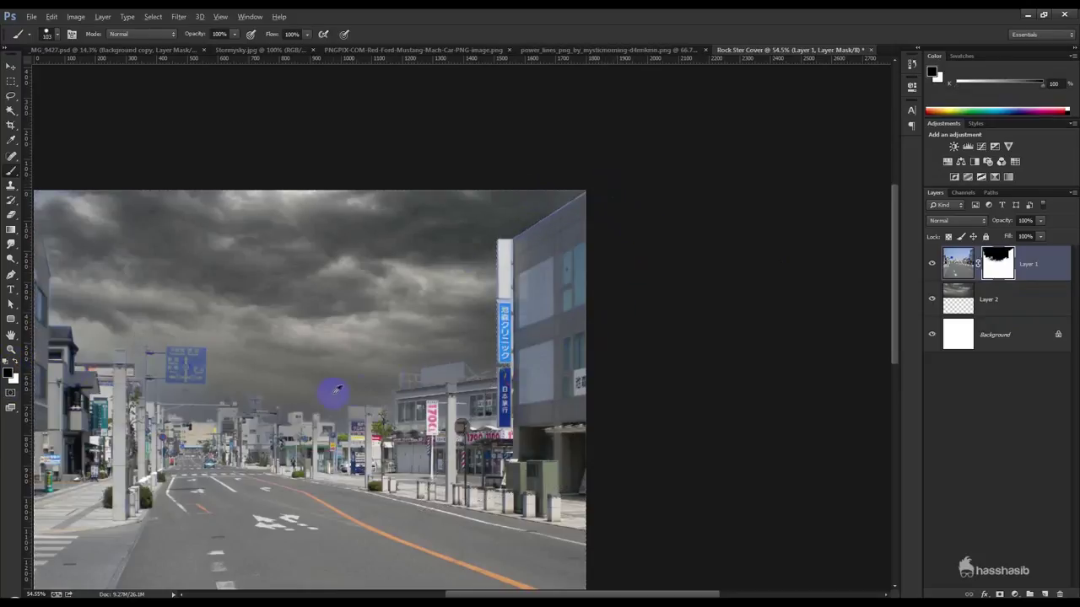
pyautogui.scroll(1, 337, 389)
pyautogui.moveTo(181, 337); pyautogui.dragTo(644, 338)
# Step: Pen-trace the right building's outline and turn it into a selection
pyautogui.click(11, 275)
pyautogui.scroll(3, 434, 197)
pyautogui.scroll(2, 453, 390)
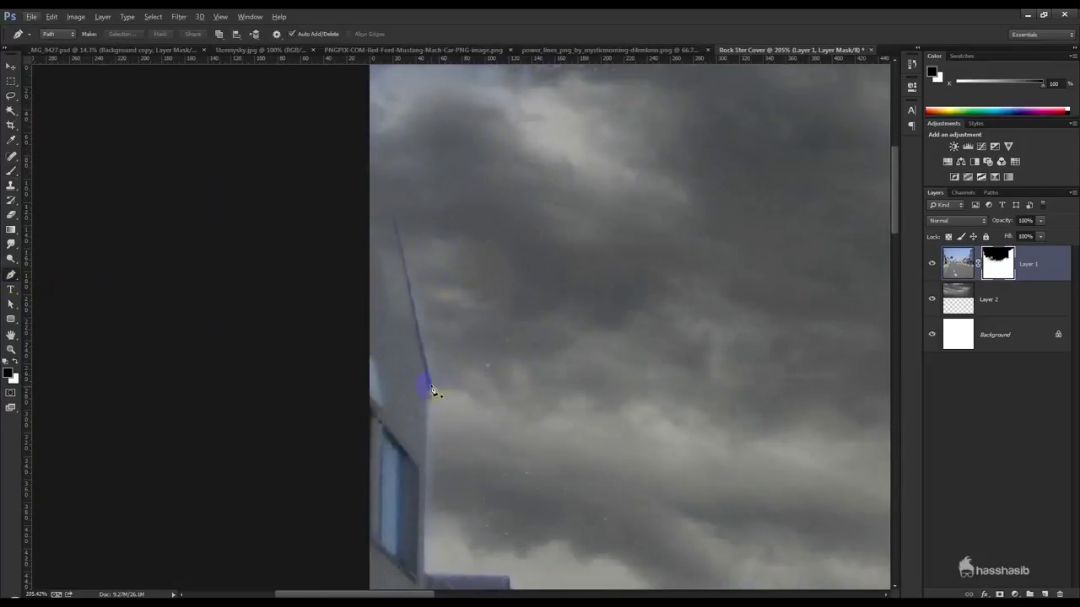
pyautogui.click(366, 116)
pyautogui.moveTo(361, 108); pyautogui.dragTo(352, 100)
pyautogui.click(335, 369)
pyautogui.scroll(-1, 351, 402)
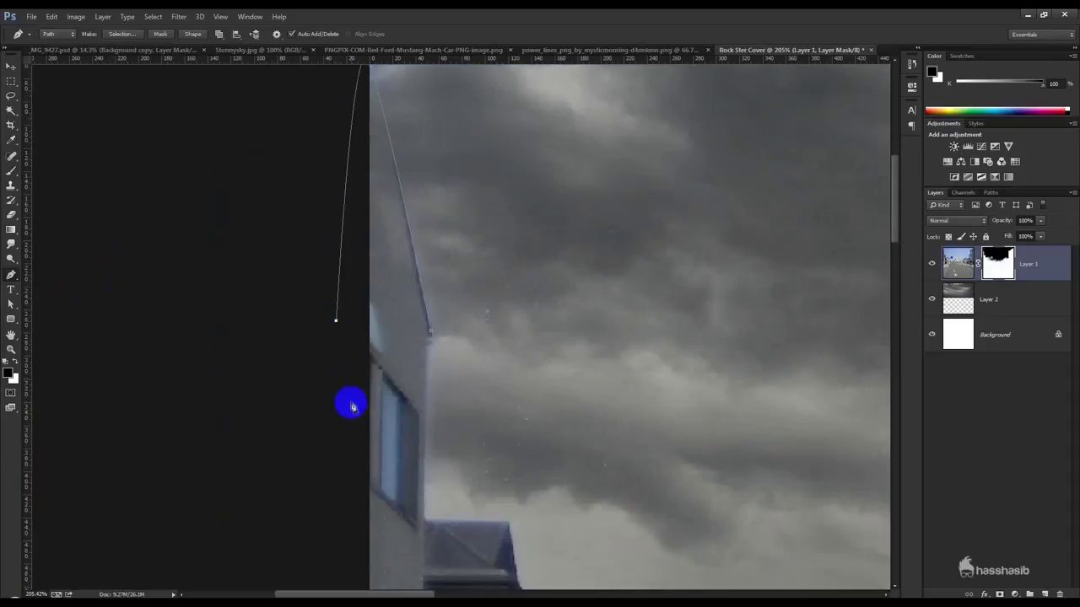
pyautogui.scroll(-2, 364, 441)
pyautogui.click(369, 466)
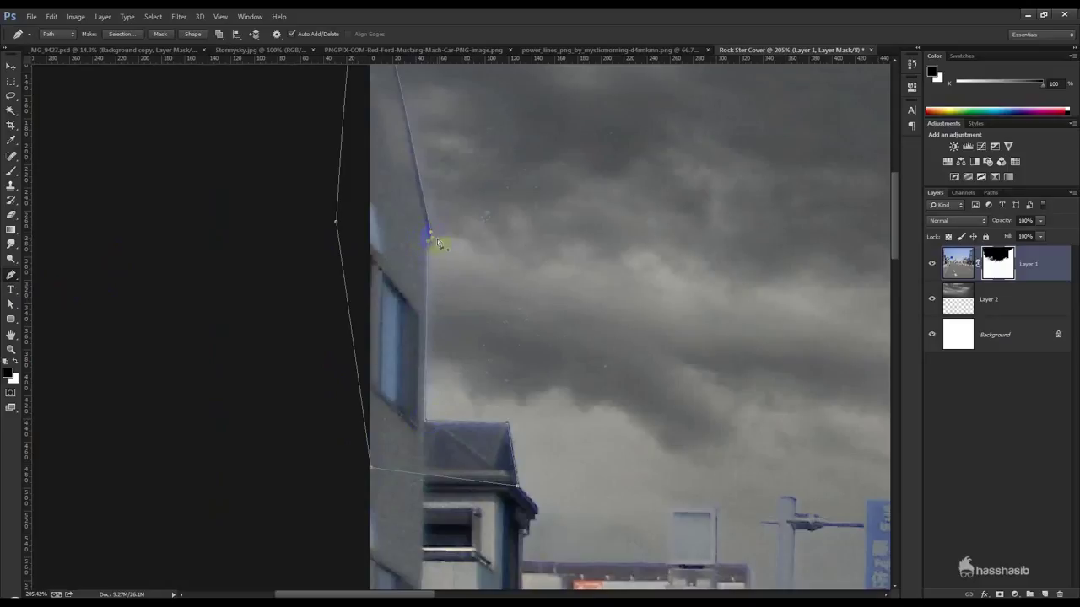
pyautogui.hotkey('ctrl', 'Return')
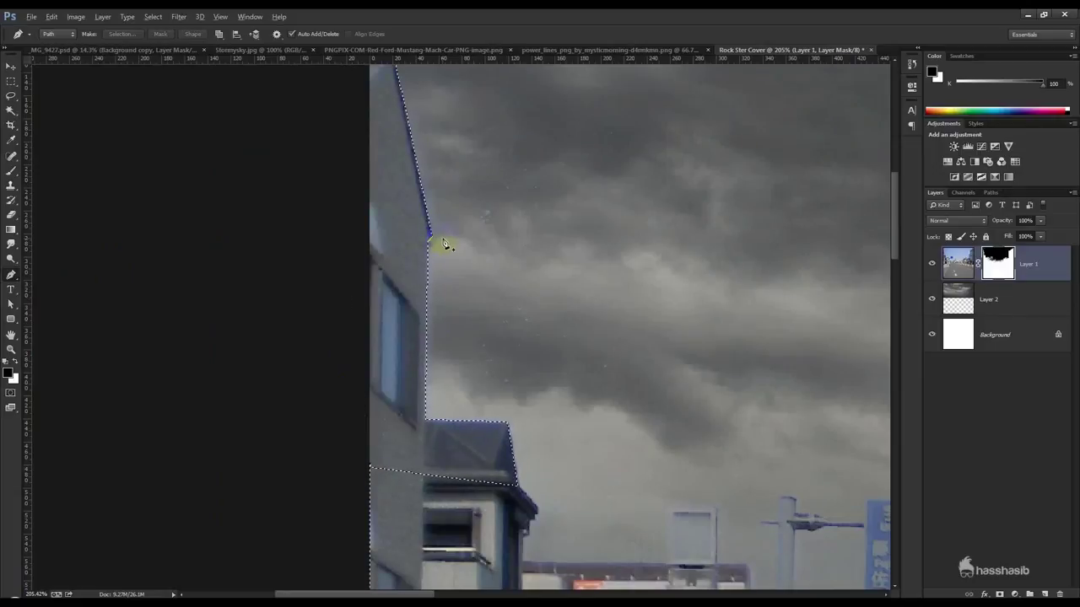
pyautogui.scroll(-3, 446, 245)
pyautogui.scroll(-3, 453, 282)
# Step: Paint Layer 1's mask along the building's top edge
pyautogui.click(11, 170)
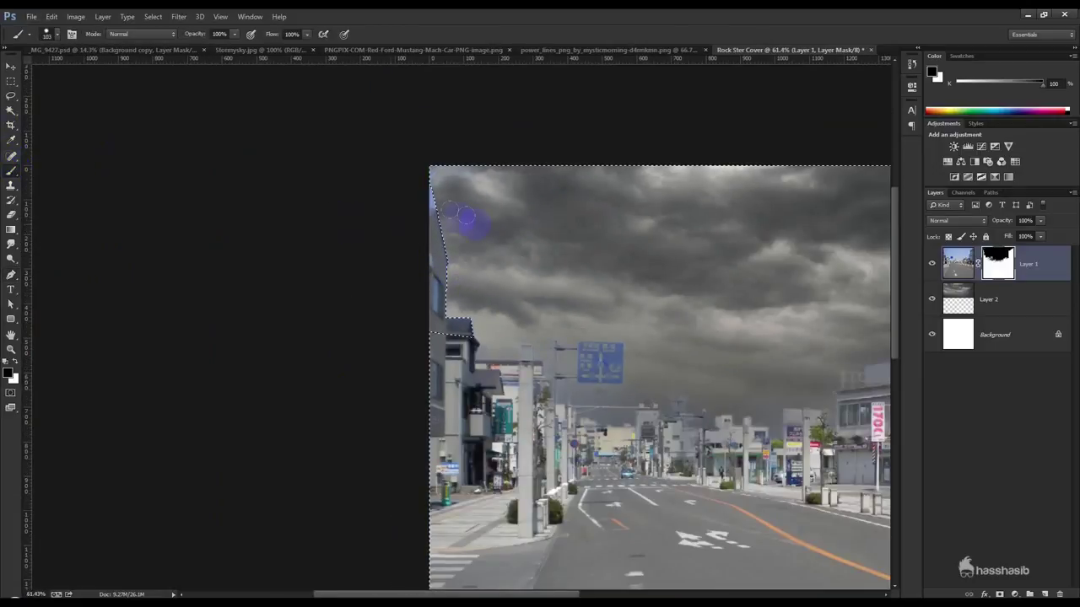
pyautogui.click(462, 266)
pyautogui.moveTo(450, 304); pyautogui.dragTo(460, 305)
pyautogui.scroll(2, 561, 273)
pyautogui.scroll(2, 549, 268)
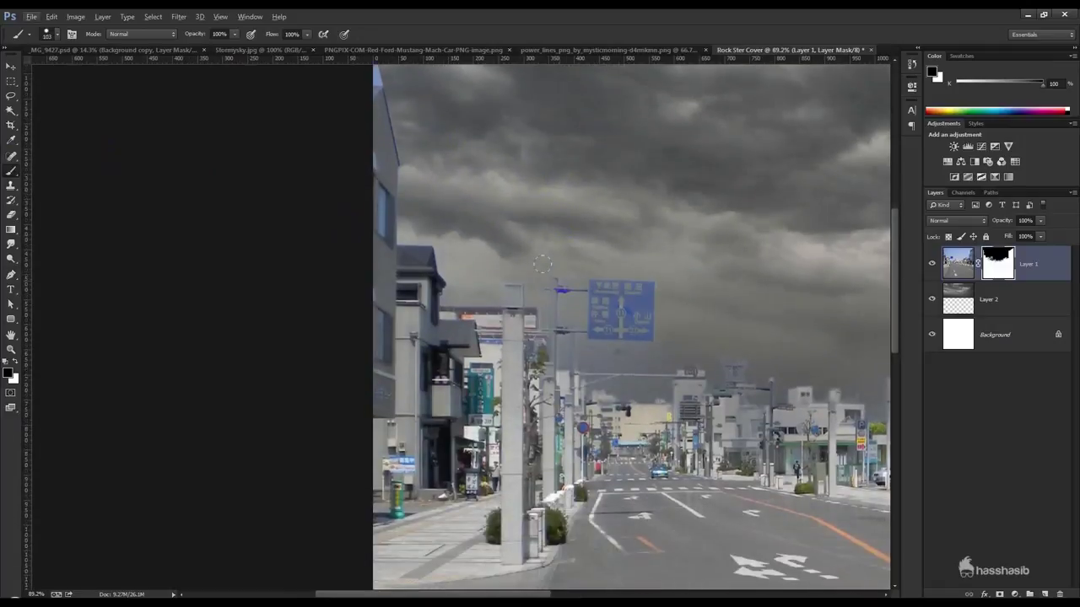
pyautogui.scroll(2, 675, 302)
pyautogui.scroll(2, 678, 303)
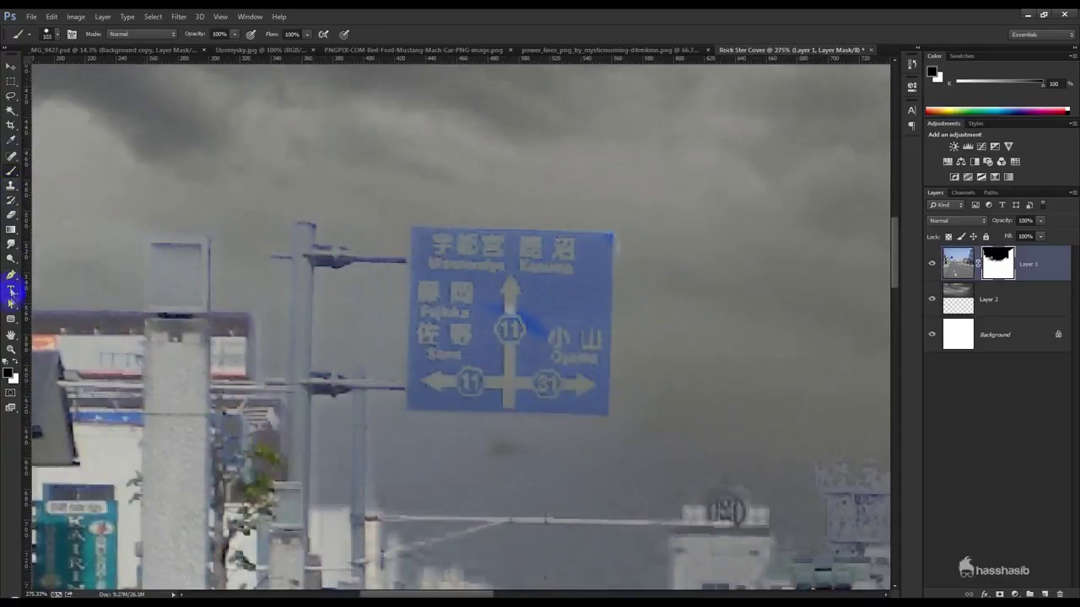
# Step: Trace the blue road sign's outline with the Pen and load it as a selection
pyautogui.press('p')
pyautogui.click(412, 229)
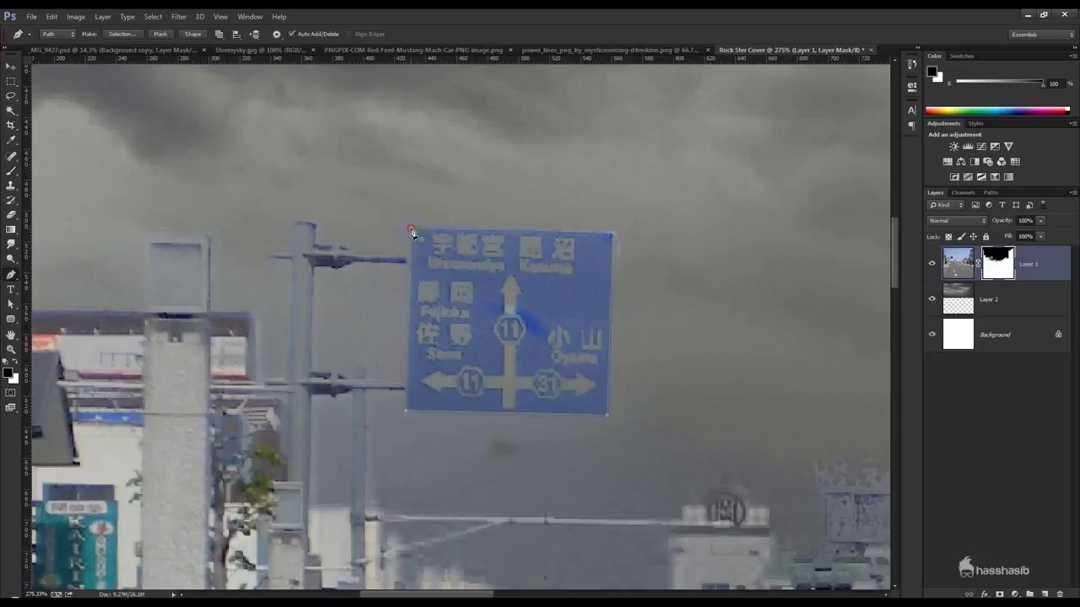
pyautogui.hotkey('ctrl', 'Return')
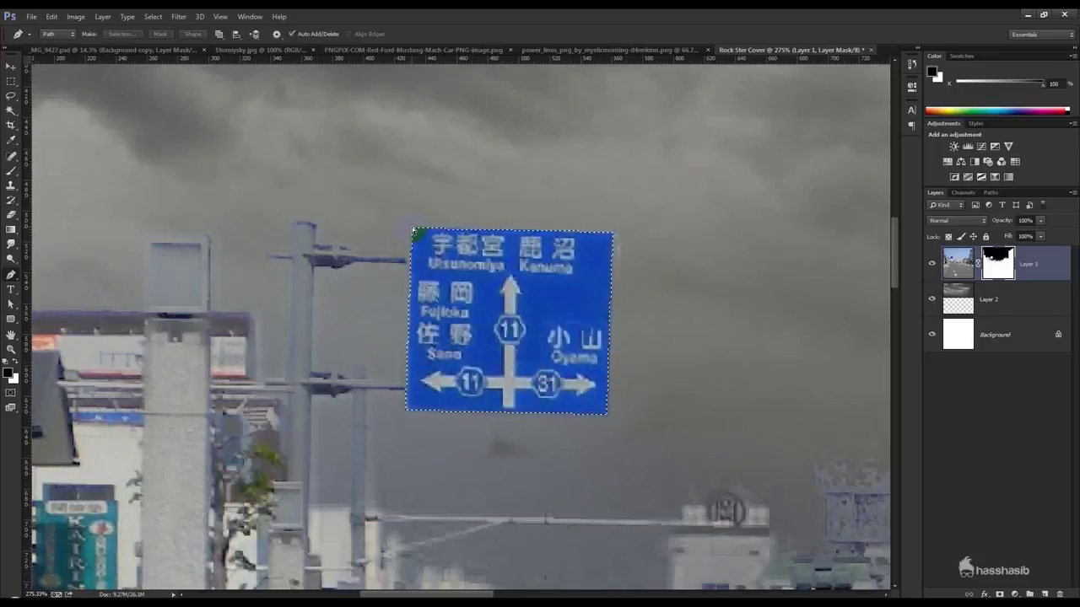
pyautogui.scroll(-5, 405, 233)
pyautogui.scroll(-3, 429, 258)
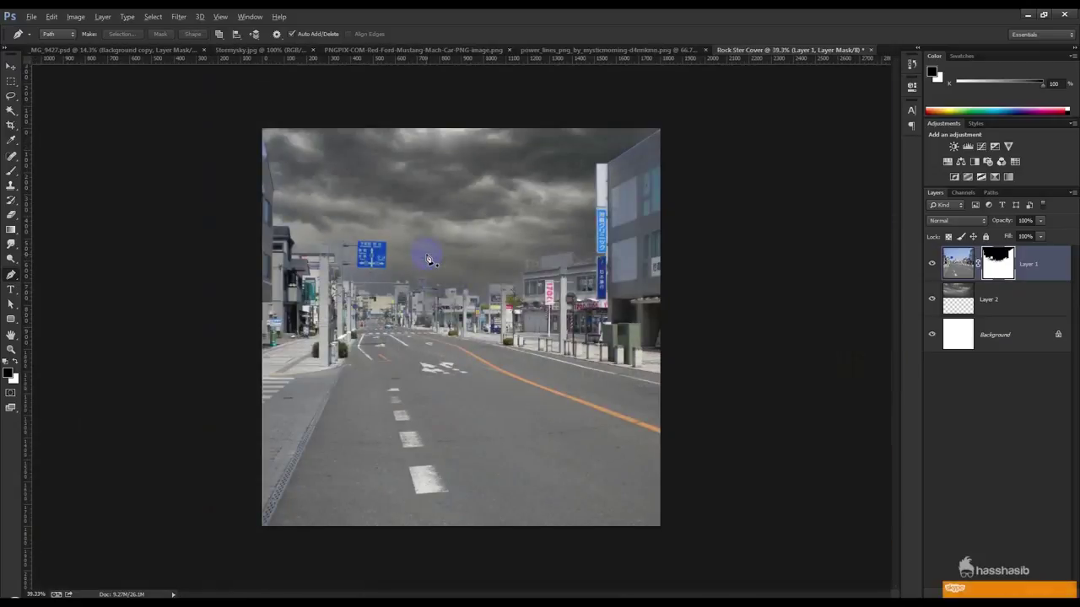
pyautogui.click(11, 66)
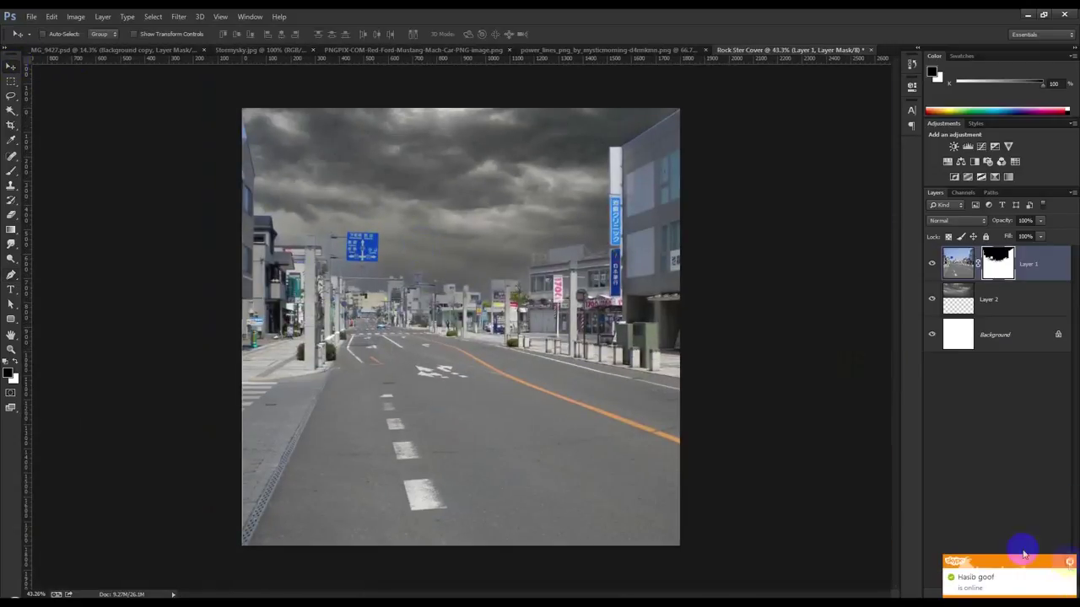
# Step: Drag the red Mustang from its tab into the Rock Star Cover document
pyautogui.moveTo(574, 49); pyautogui.dragTo(595, 62)
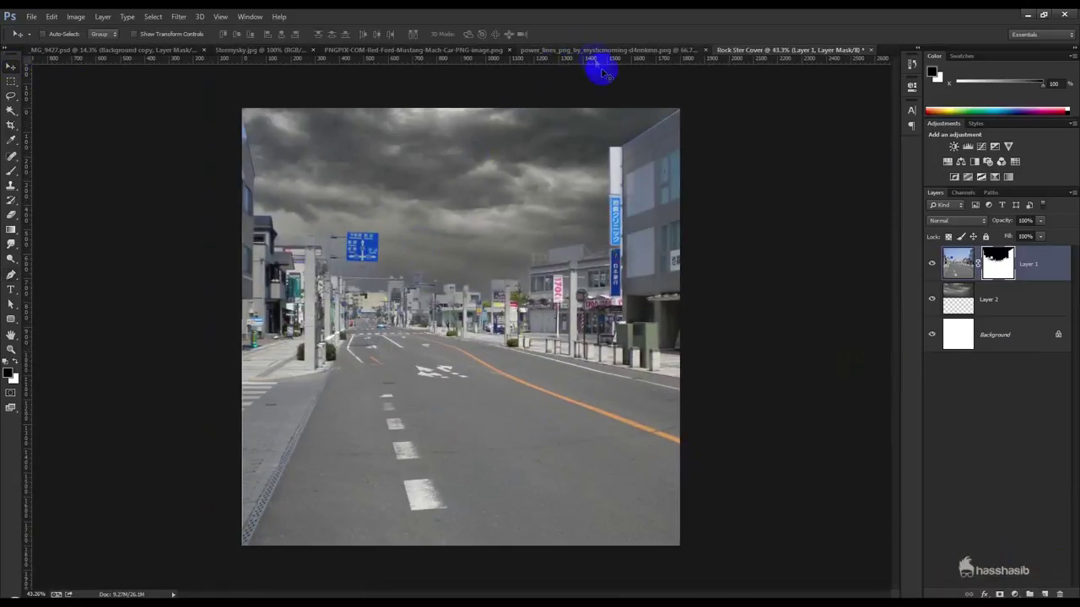
pyautogui.click(594, 50)
pyautogui.click(416, 49)
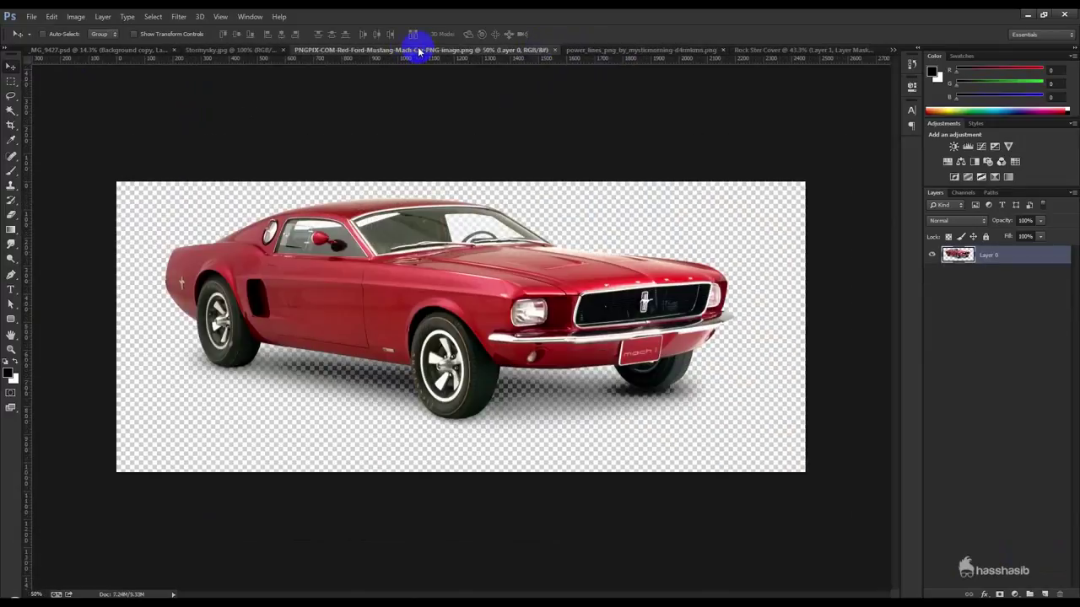
pyautogui.moveTo(405, 301); pyautogui.dragTo(478, 382)
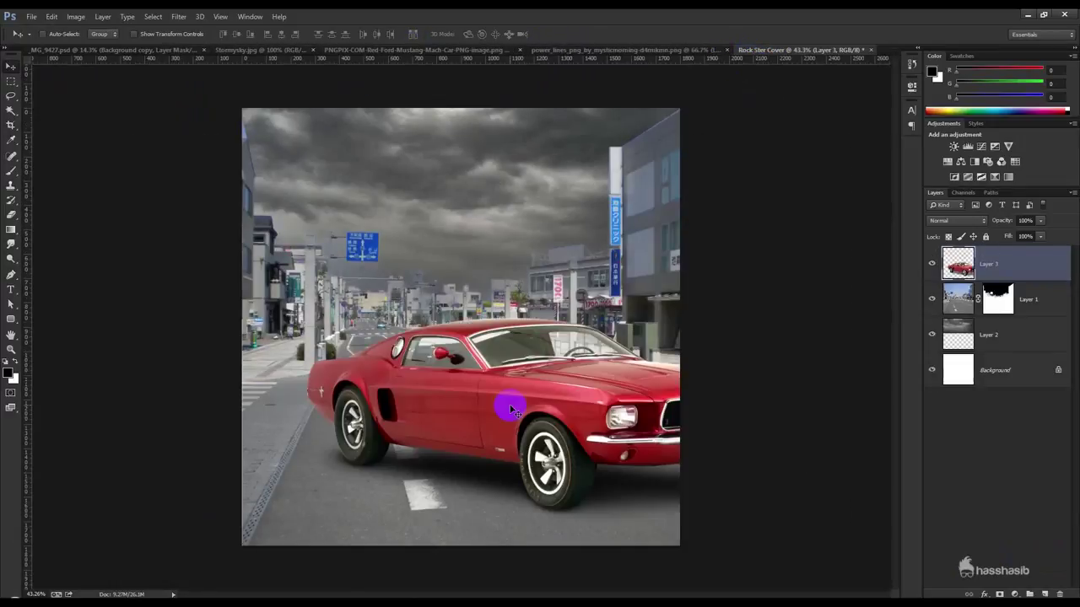
# Step: Scale the car down to about 60% and place it on the road
pyautogui.hotkey('ctrl', 't')
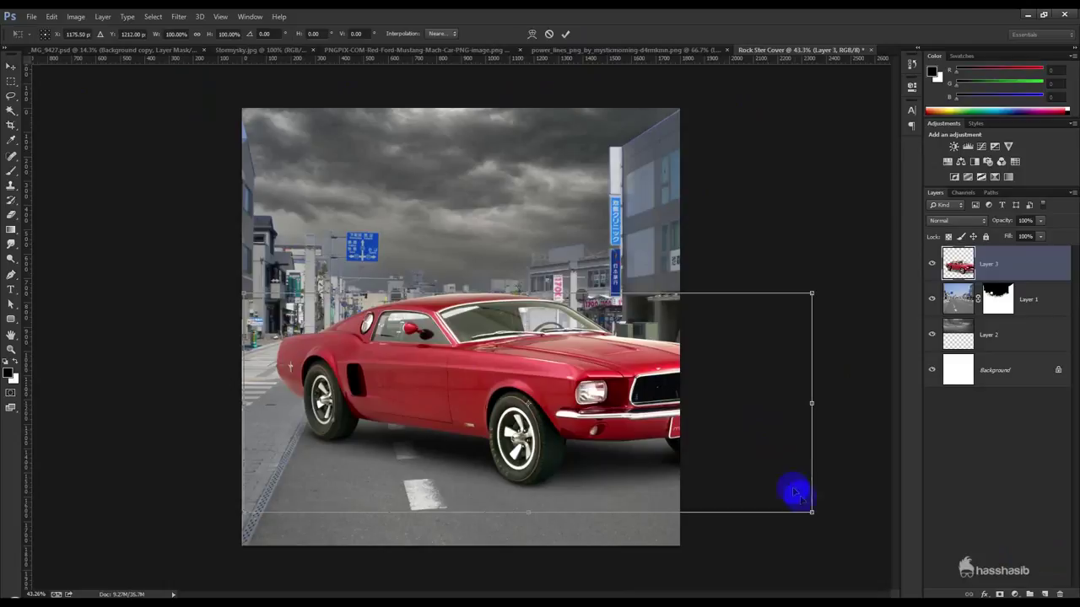
pyautogui.moveTo(807, 511)
pyautogui.mouseDown()
pyautogui.moveTo(556, 375)
pyautogui.moveTo(635, 417)
pyautogui.mouseUp()
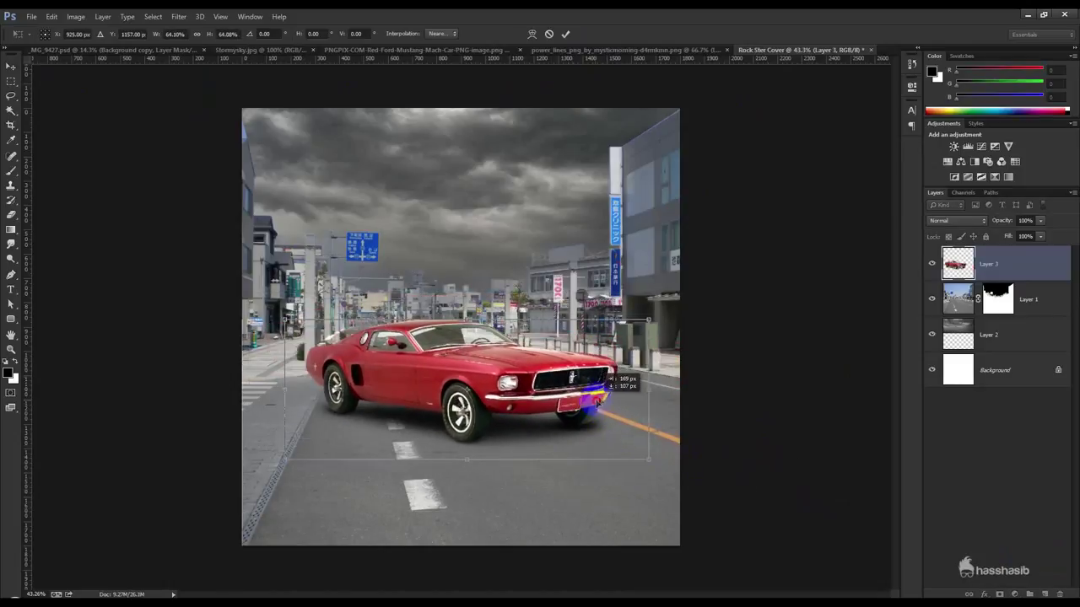
pyautogui.moveTo(663, 453); pyautogui.dragTo(638, 441)
pyautogui.moveTo(580, 402); pyautogui.dragTo(609, 410)
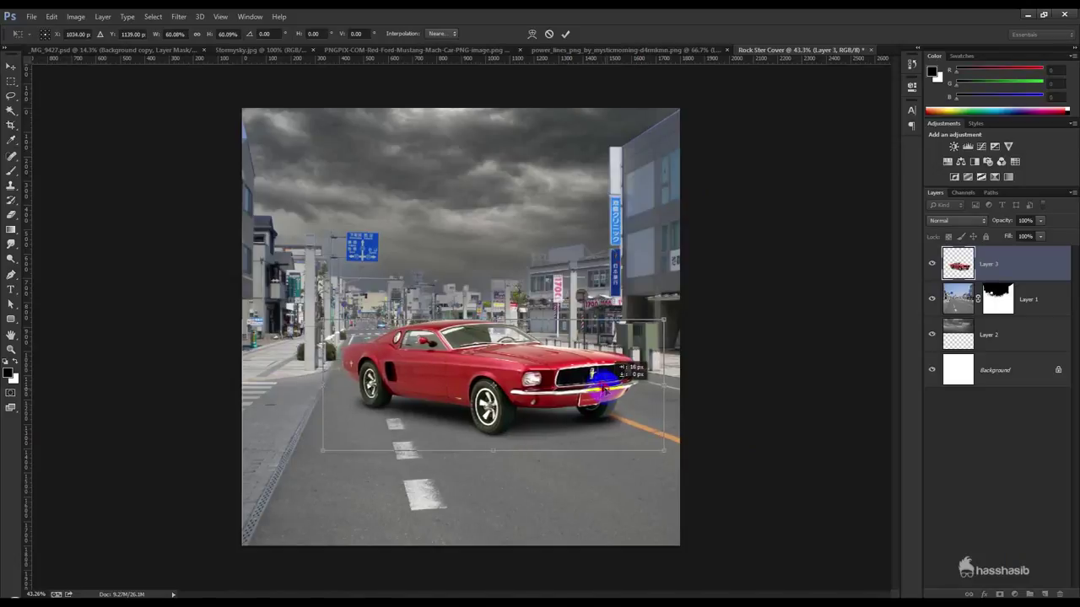
pyautogui.moveTo(600, 393); pyautogui.dragTo(603, 386)
pyautogui.press('Return')
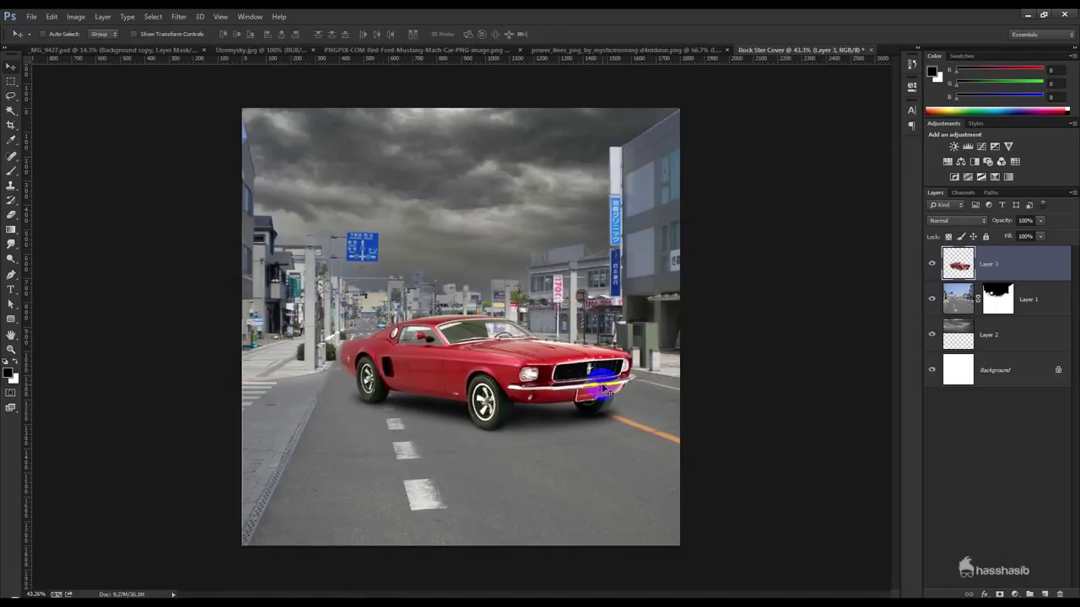
# Step: Apply a Camera Raw Filter to Layer 1: Highlights -100, Shadows +100, Whites -100, Blacks lowered
pyautogui.click(1033, 309)
pyautogui.click(177, 17)
pyautogui.click(206, 72)
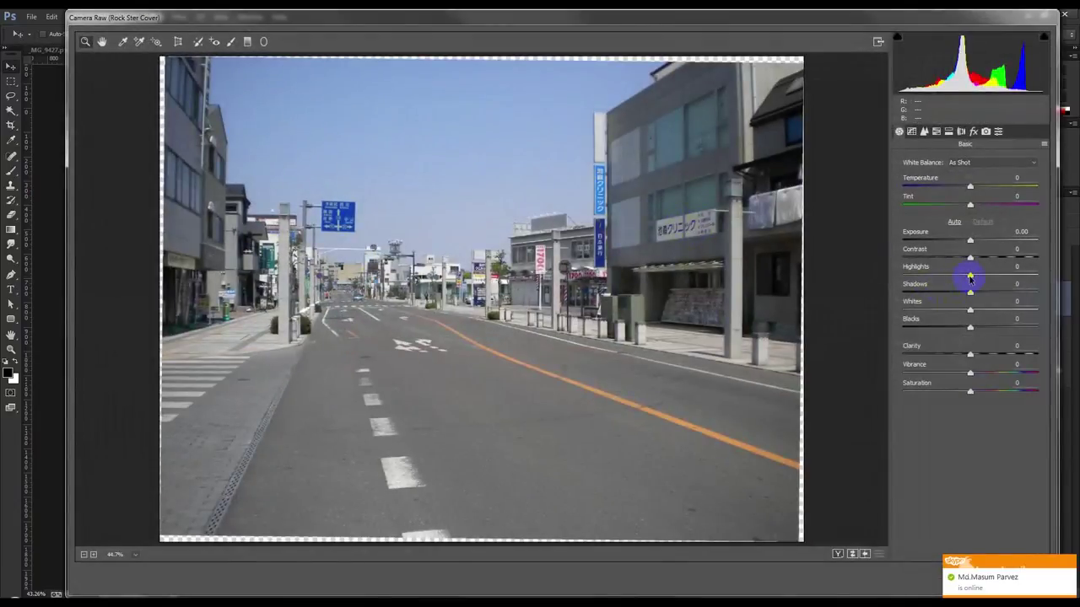
pyautogui.moveTo(970, 276); pyautogui.dragTo(875, 281)
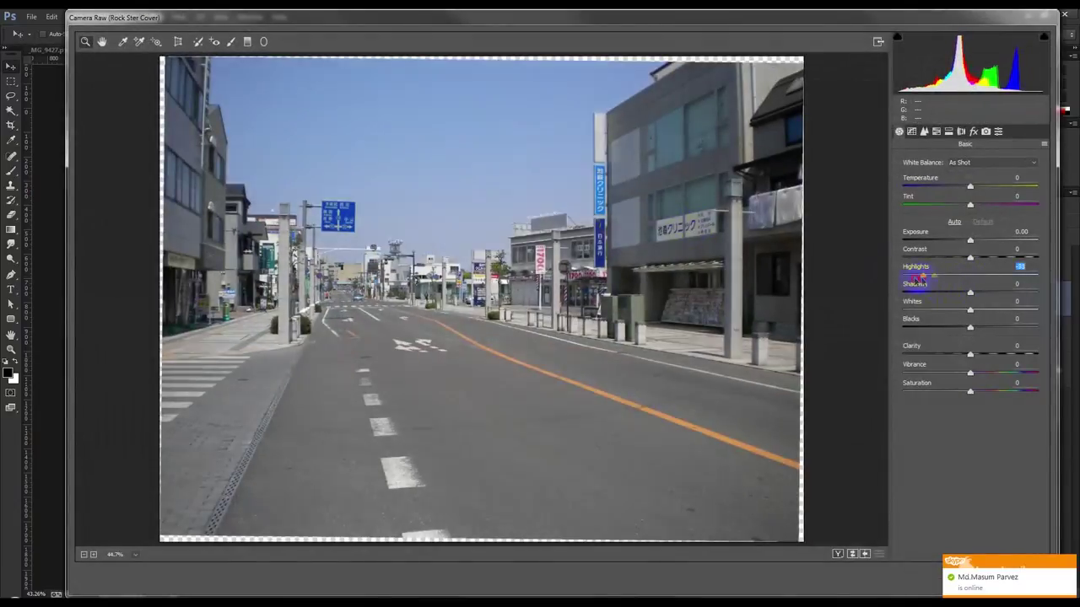
pyautogui.moveTo(970, 311)
pyautogui.mouseDown()
pyautogui.moveTo(877, 315)
pyautogui.moveTo(959, 313)
pyautogui.moveTo(892, 315)
pyautogui.mouseUp()
pyautogui.moveTo(970, 329); pyautogui.dragTo(914, 328)
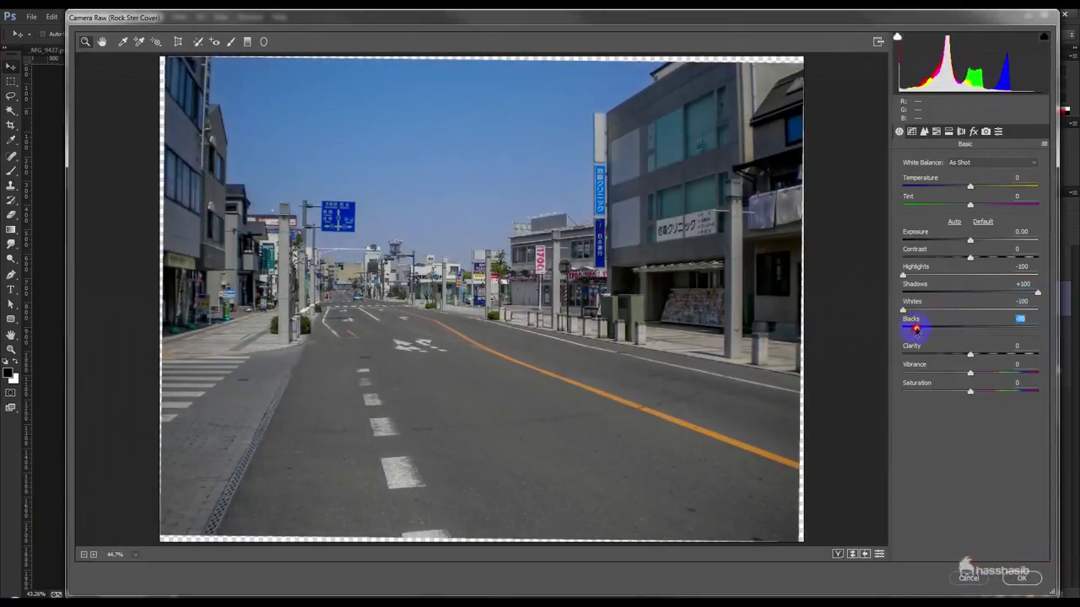
pyautogui.click(1004, 561)
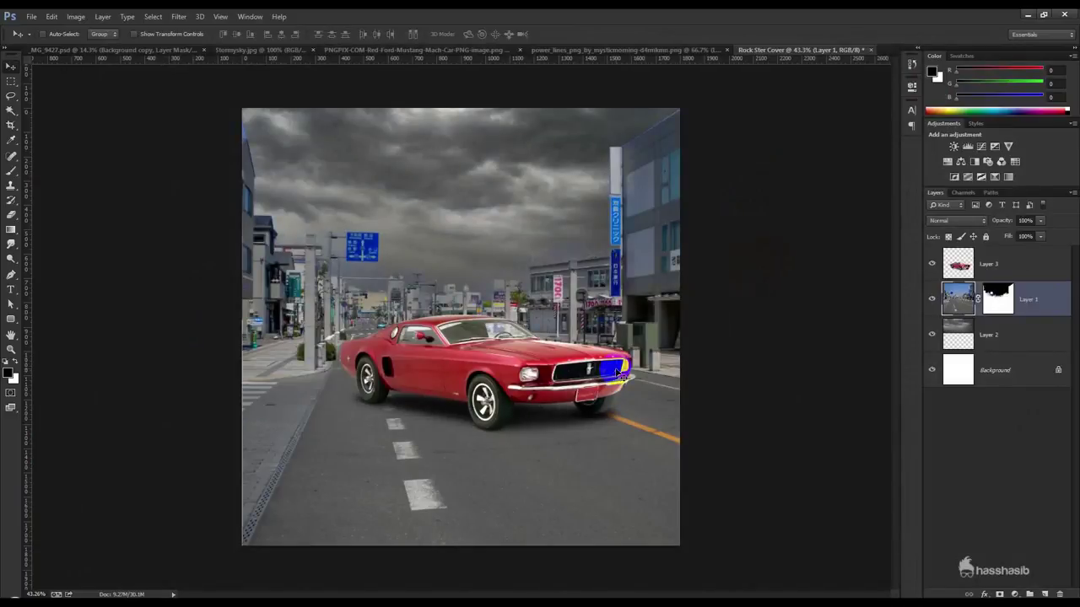
# Step: Add a Color Balance adjustment layer clipped to the street photo, Layer 1
pyautogui.hotkey('ctrl', '+')
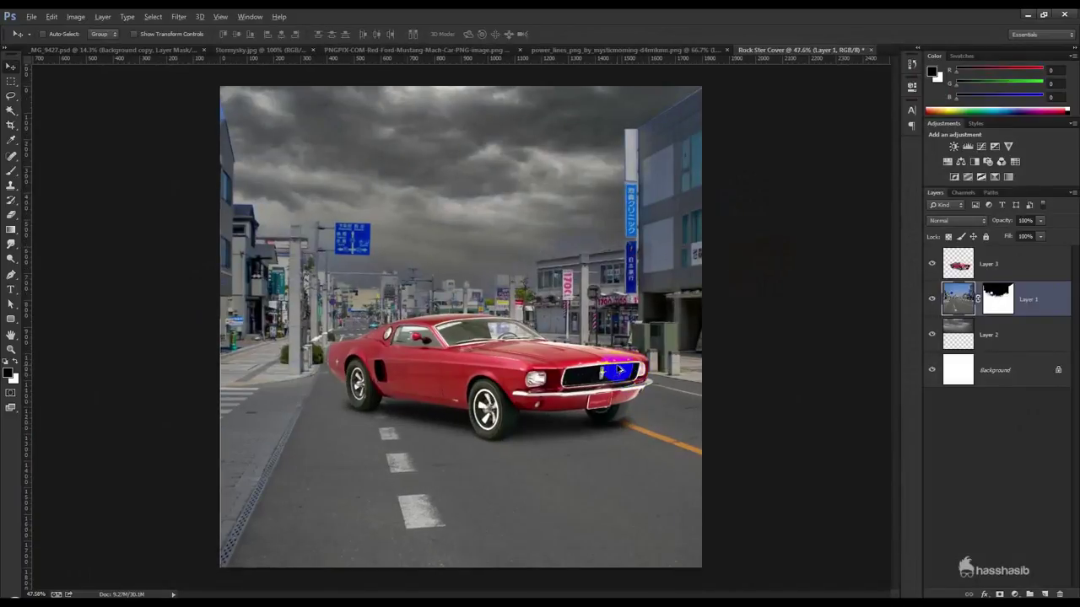
pyautogui.click(1035, 300)
pyautogui.click(76, 17)
pyautogui.moveTo(92, 46)
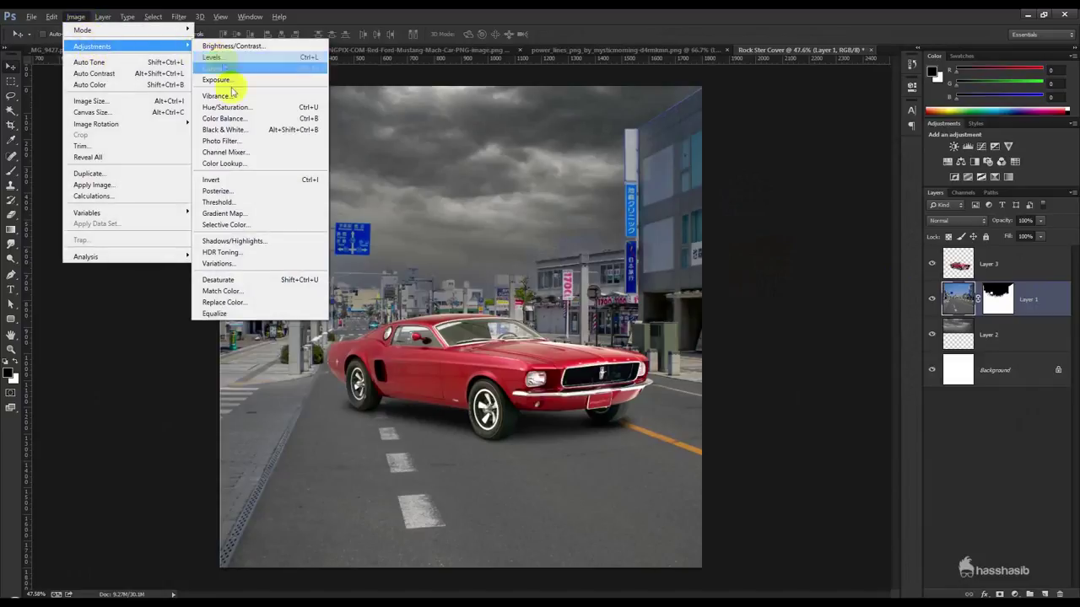
pyautogui.click(1041, 309)
pyautogui.click(1015, 594)
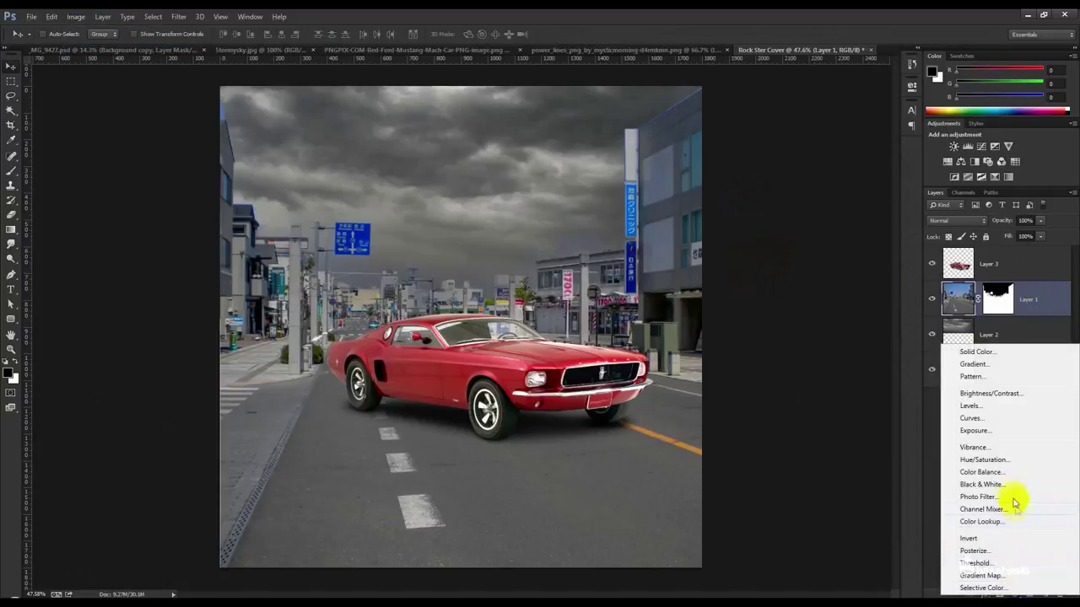
pyautogui.click(987, 475)
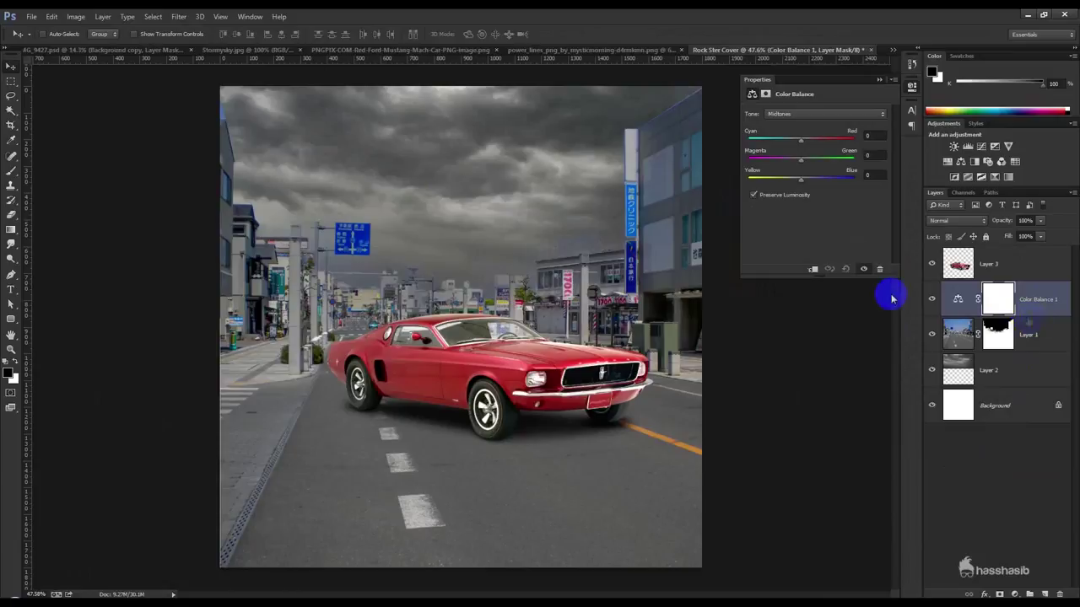
pyautogui.click(812, 270)
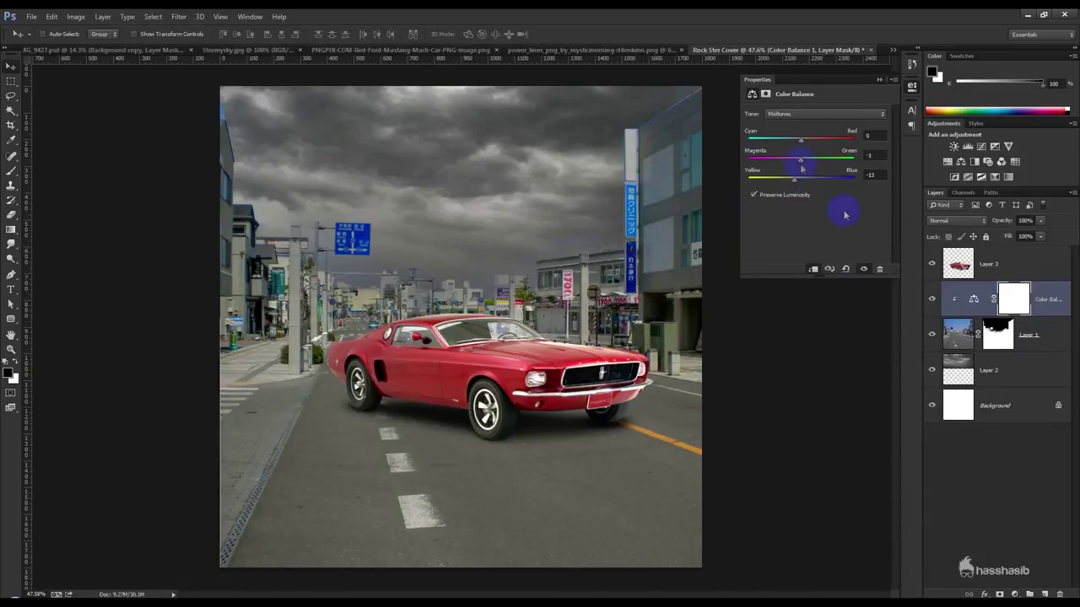
# Step: Add a Color Balance clipped to the Mustang layer with midtones +9, -7, +6
pyautogui.click(985, 268)
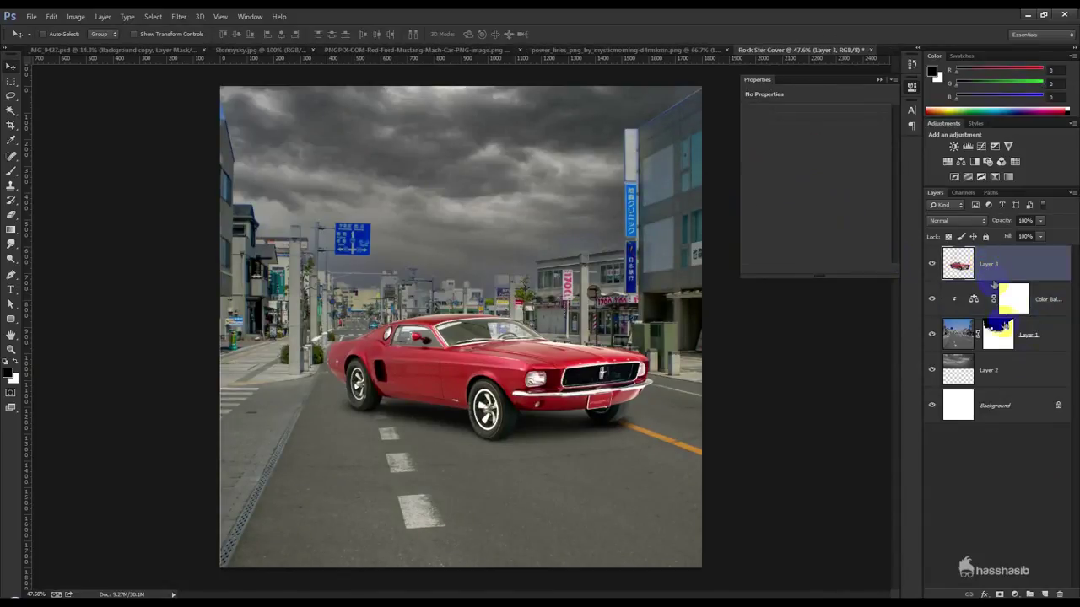
pyautogui.click(1014, 592)
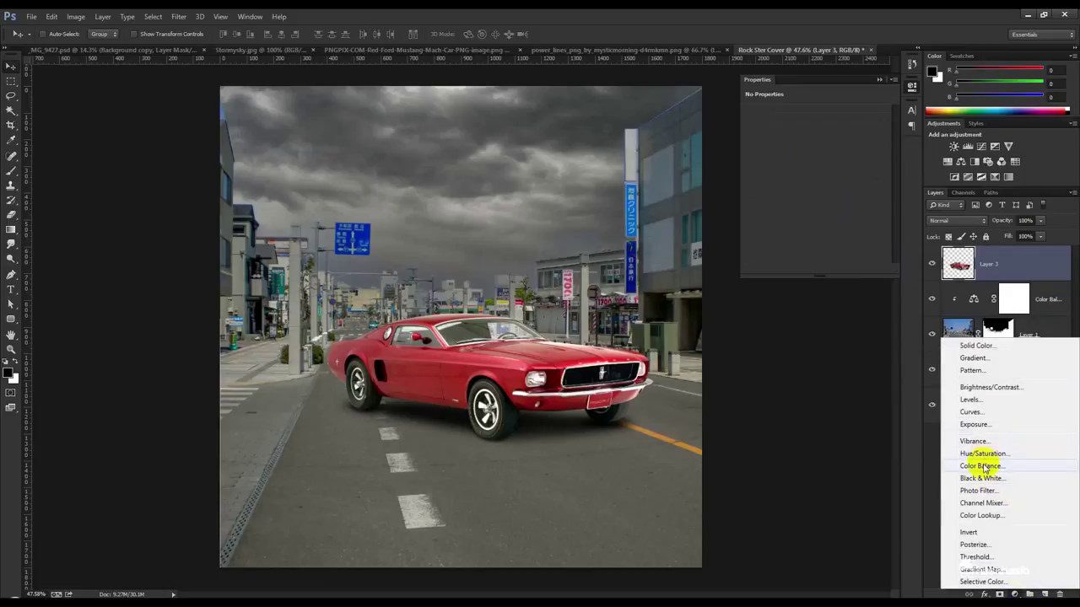
pyautogui.click(980, 466)
pyautogui.click(1020, 271)
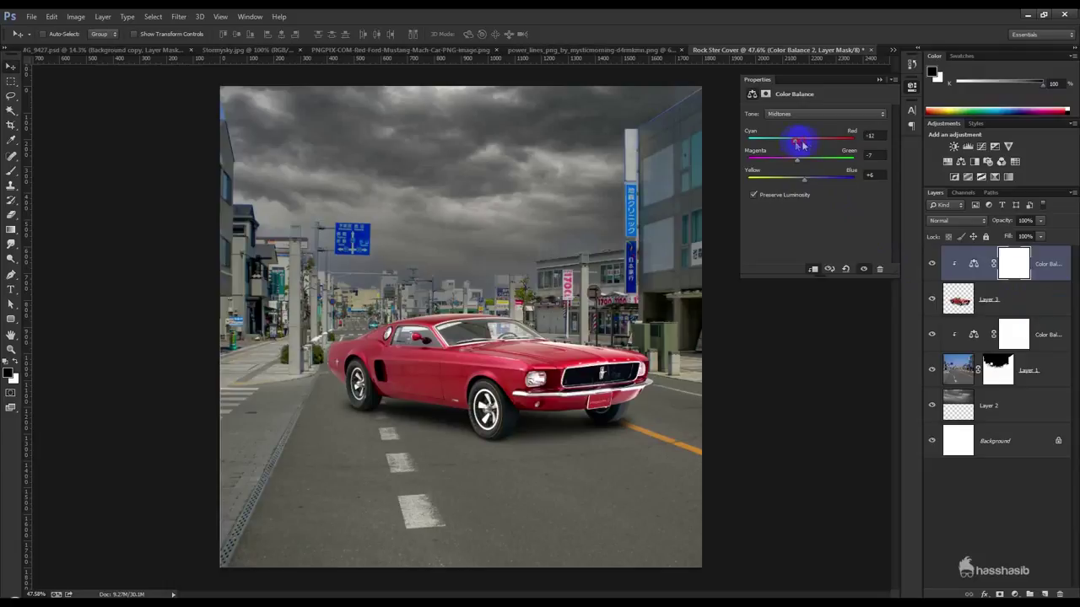
pyautogui.click(597, 305)
pyautogui.click(876, 82)
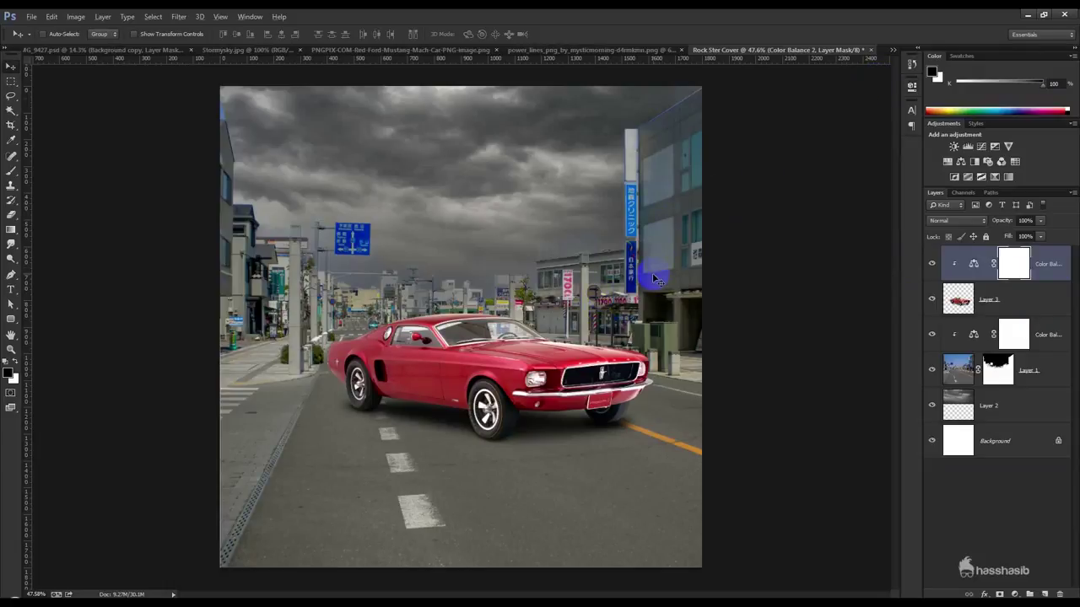
pyautogui.scroll(3, 272, 91)
pyautogui.scroll(2, 264, 99)
pyautogui.click(980, 371)
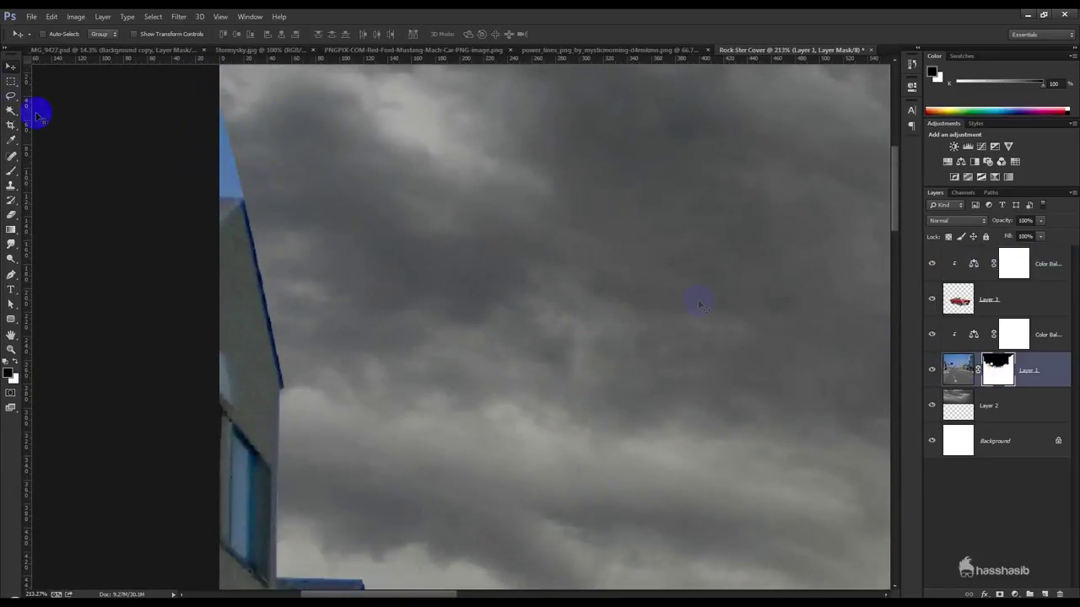
# Step: Paint black on Layer 1's mask over the leftover blue sky above the left building
pyautogui.click(10, 175)
pyautogui.rightClick(292, 120)
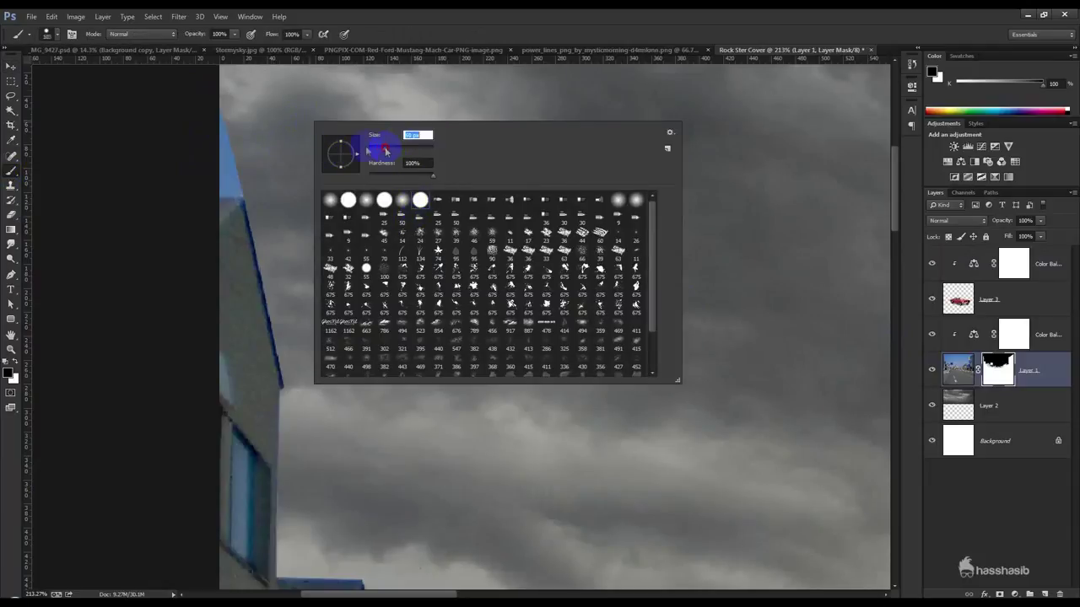
pyautogui.click(231, 129)
pyautogui.moveTo(227, 148); pyautogui.dragTo(232, 163)
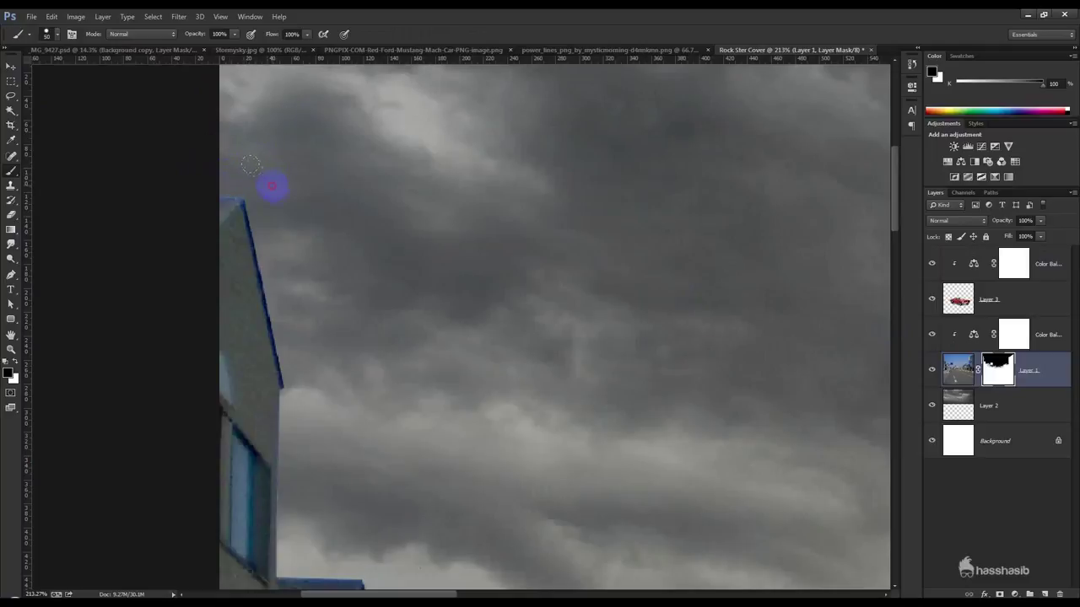
pyautogui.press('v')
pyautogui.hotkey('ctrl', '0')
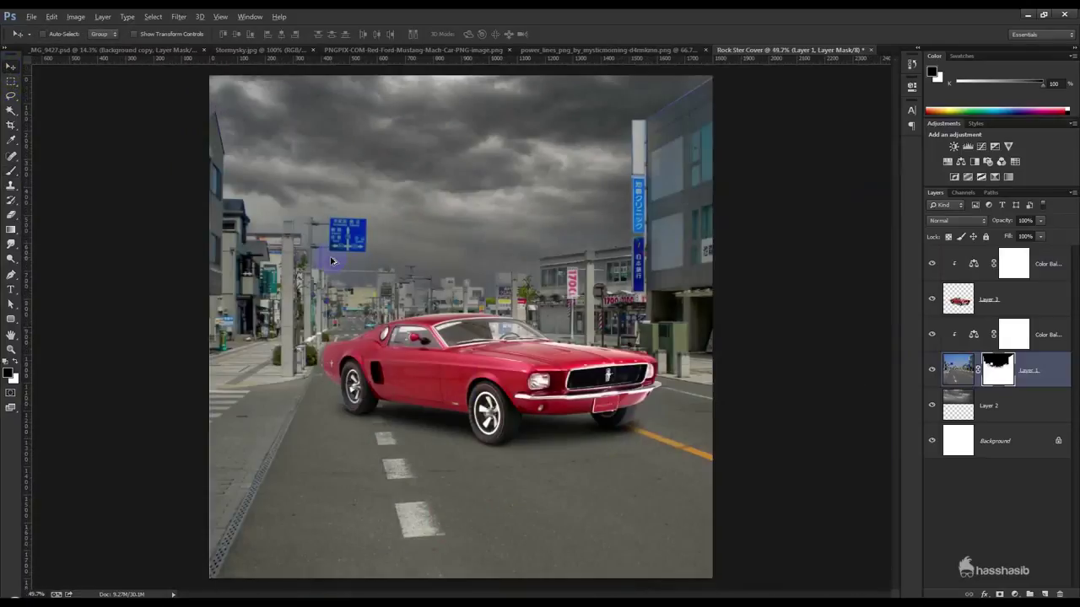
# Step: Load Layer 1's mask as a selection and set the Brush to 50 px, 0% hardness
pyautogui.keyDown('ctrl'); pyautogui.click(998, 370); pyautogui.keyUp('ctrl')
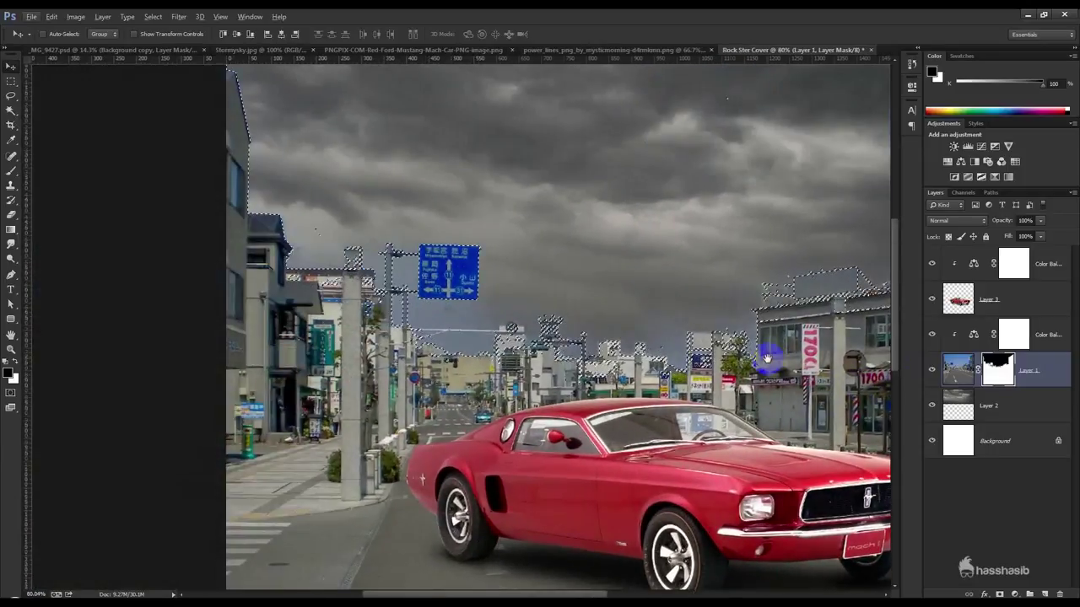
pyautogui.click(11, 169)
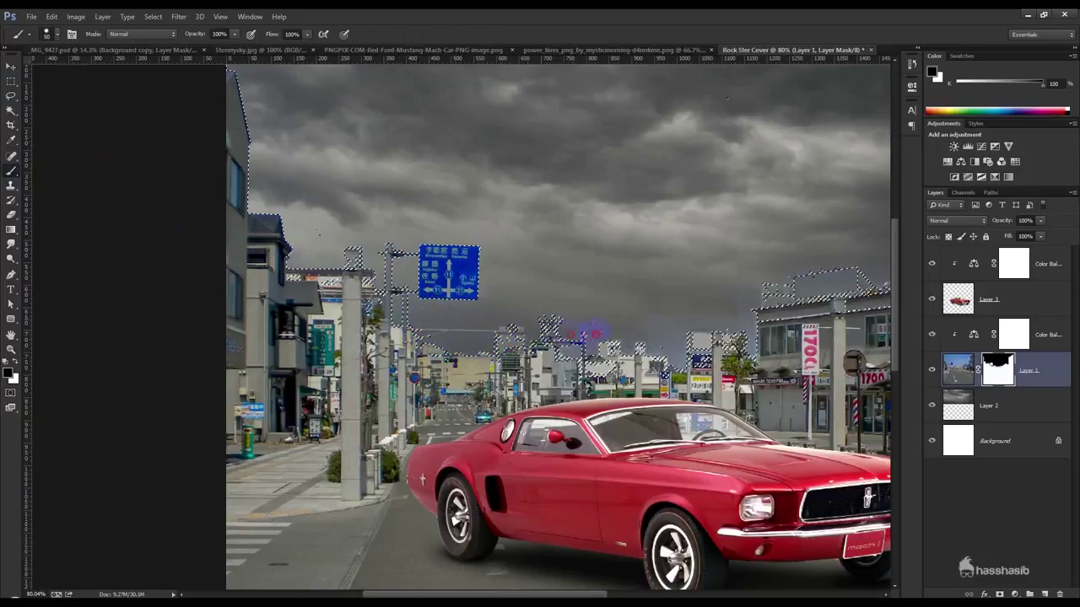
pyautogui.rightClick(615, 265)
pyautogui.press('Return')
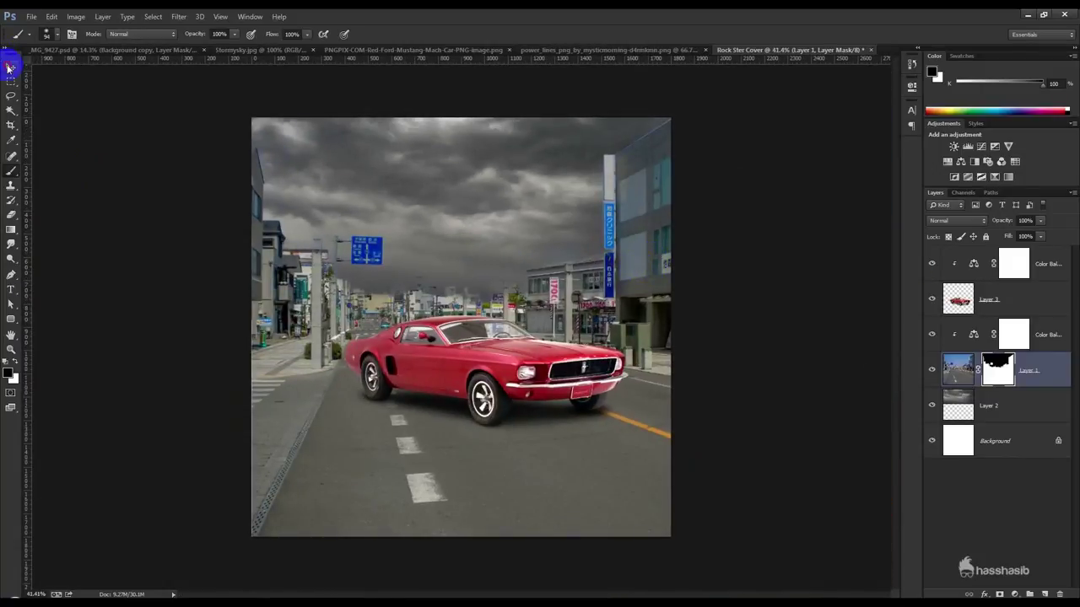
# Step: Toggle the car, stormy sky and street layers' visibility to compare the composite
pyautogui.click(11, 67)
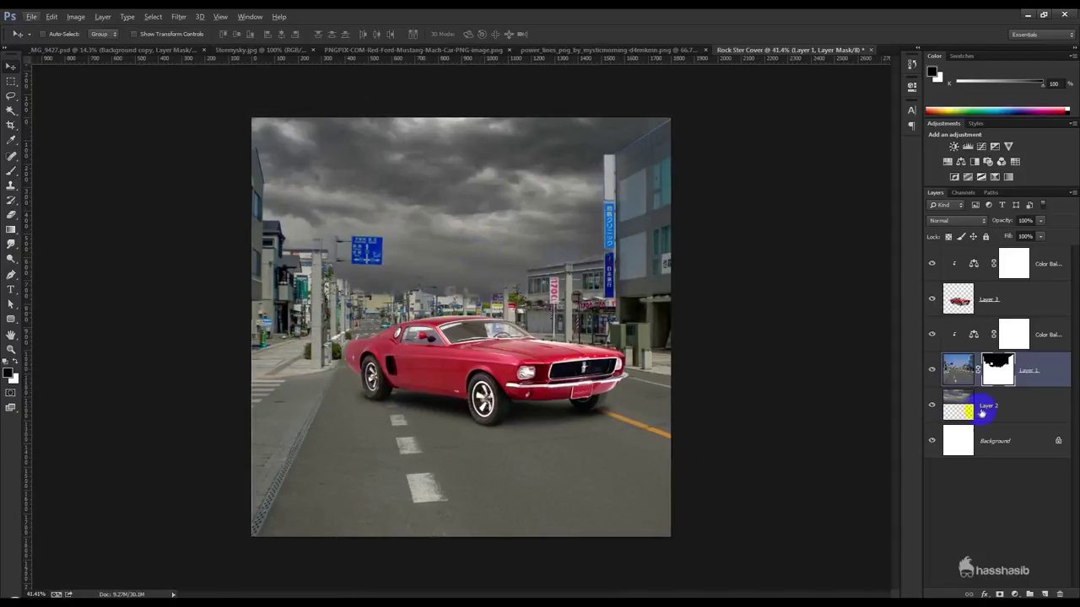
pyautogui.hotkey('ctrl', 't')
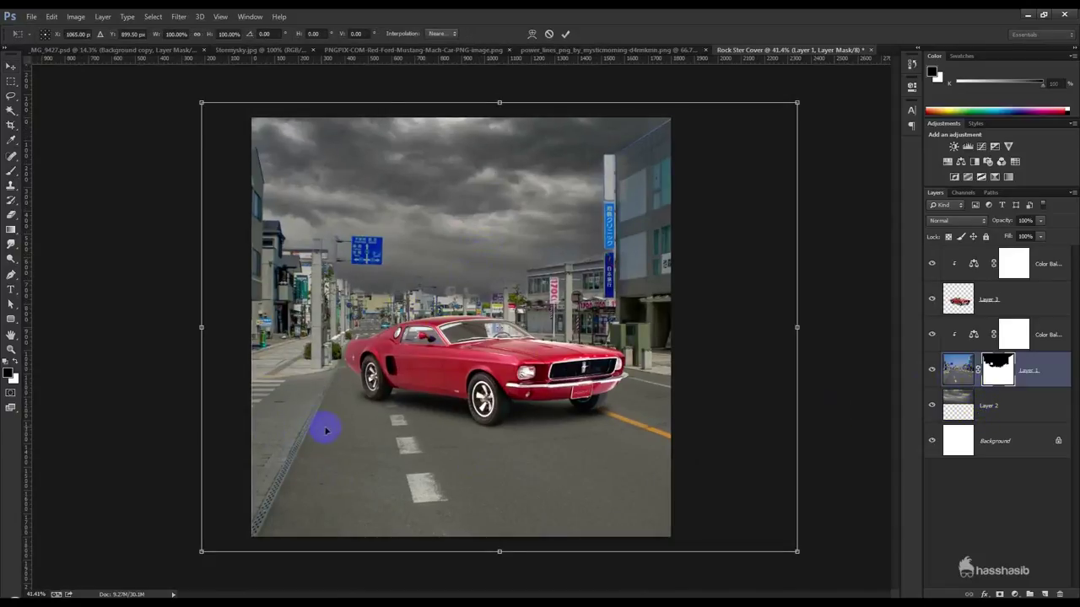
pyautogui.press('Return')
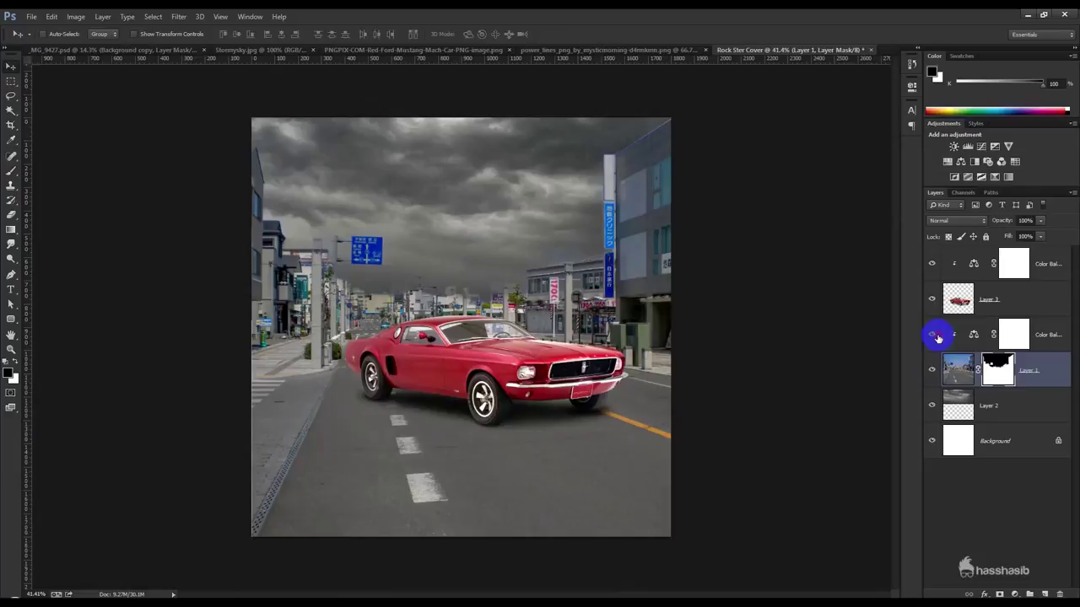
pyautogui.click(931, 302)
pyautogui.click(929, 407)
pyautogui.click(932, 371)
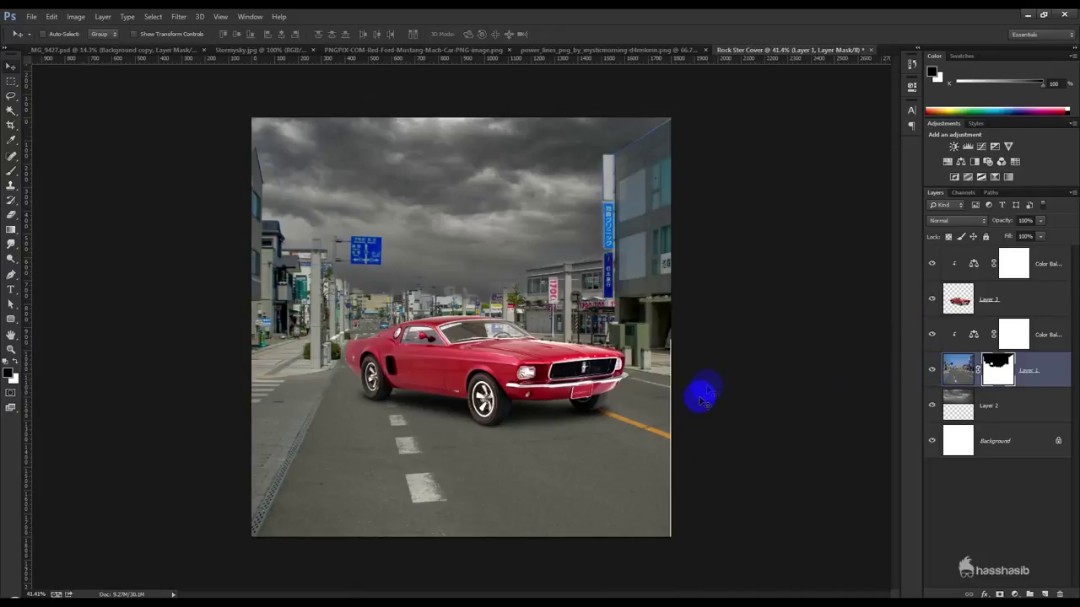
# Step: Stretch the street photo layer wider to 2570 px, then bring up the power_lines document
pyautogui.hotkey('ctrl', 't')
pyautogui.moveTo(798, 327); pyautogui.dragTo(800, 328)
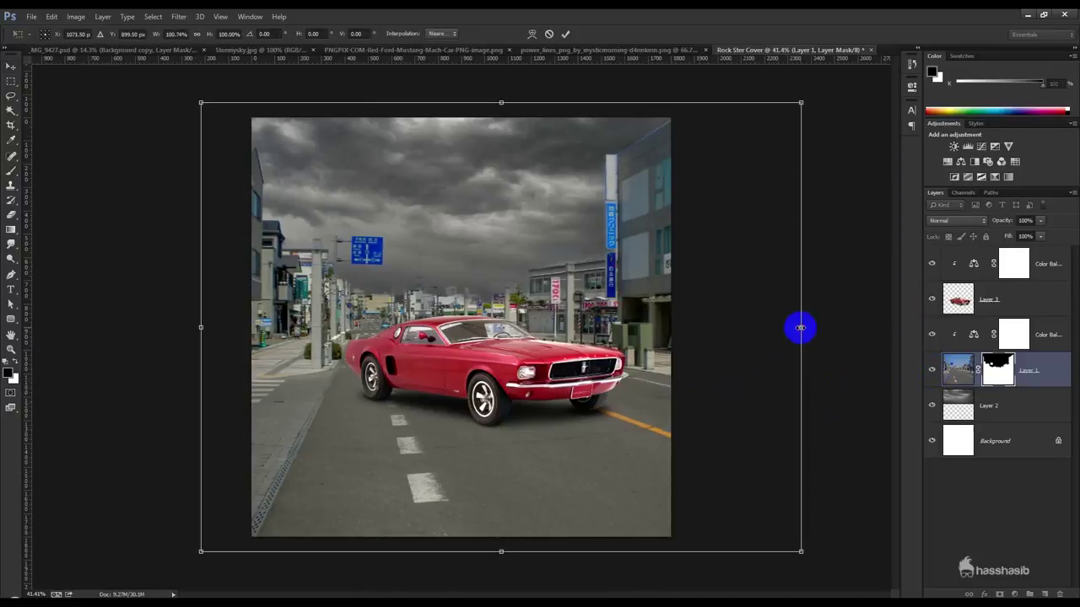
pyautogui.press('Return')
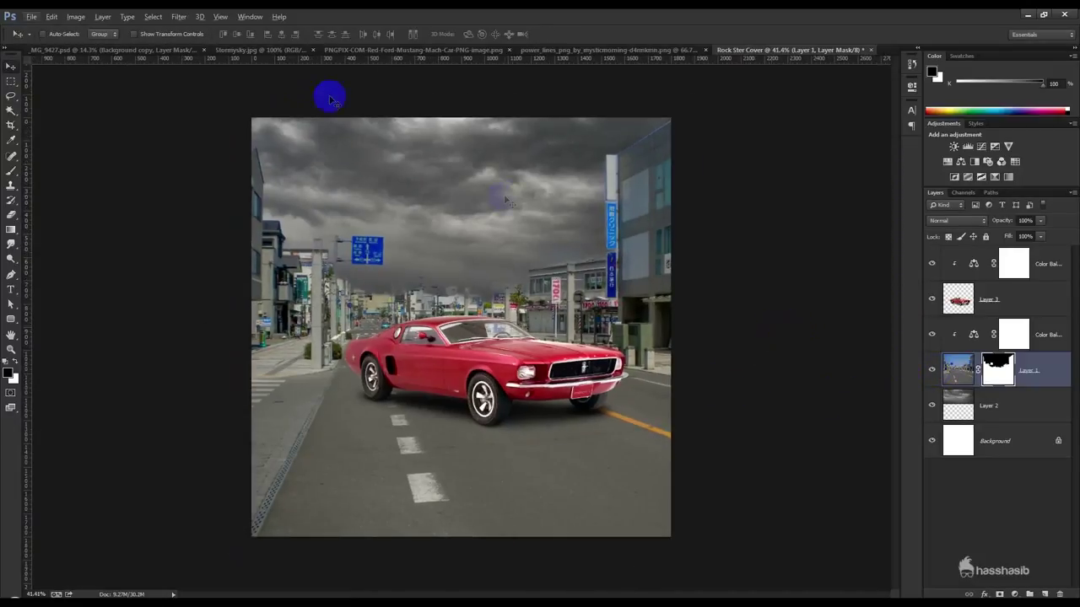
pyautogui.click(633, 49)
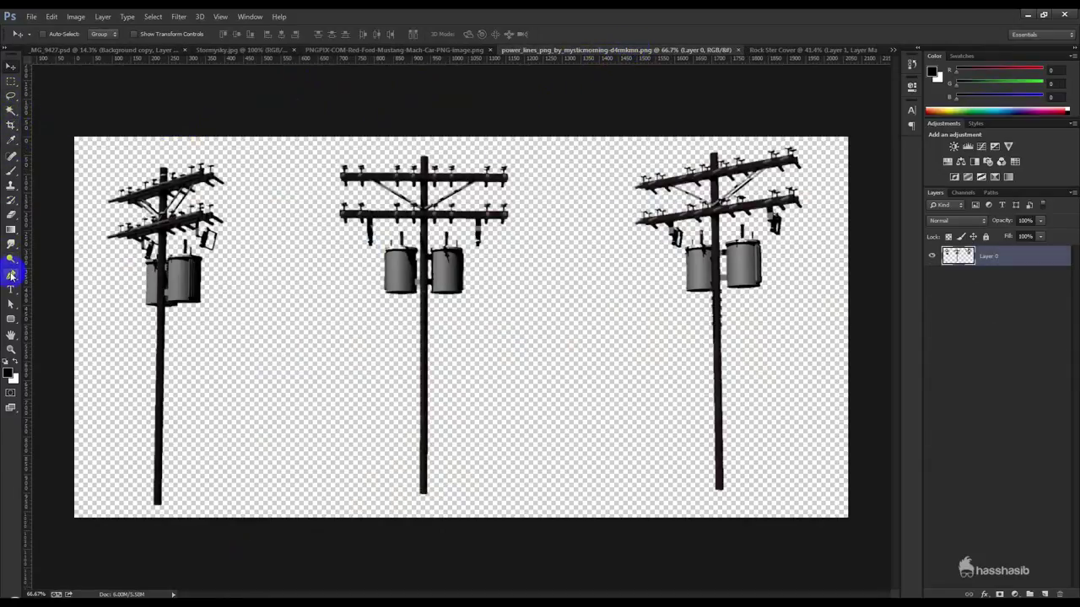
# Step: Bring the left utility pole into Rock Star Cover as Layer 4, beneath the car layer
pyautogui.click(11, 81)
pyautogui.moveTo(86, 138)
pyautogui.mouseDown()
pyautogui.moveTo(269, 571)
pyautogui.moveTo(267, 556)
pyautogui.mouseUp()
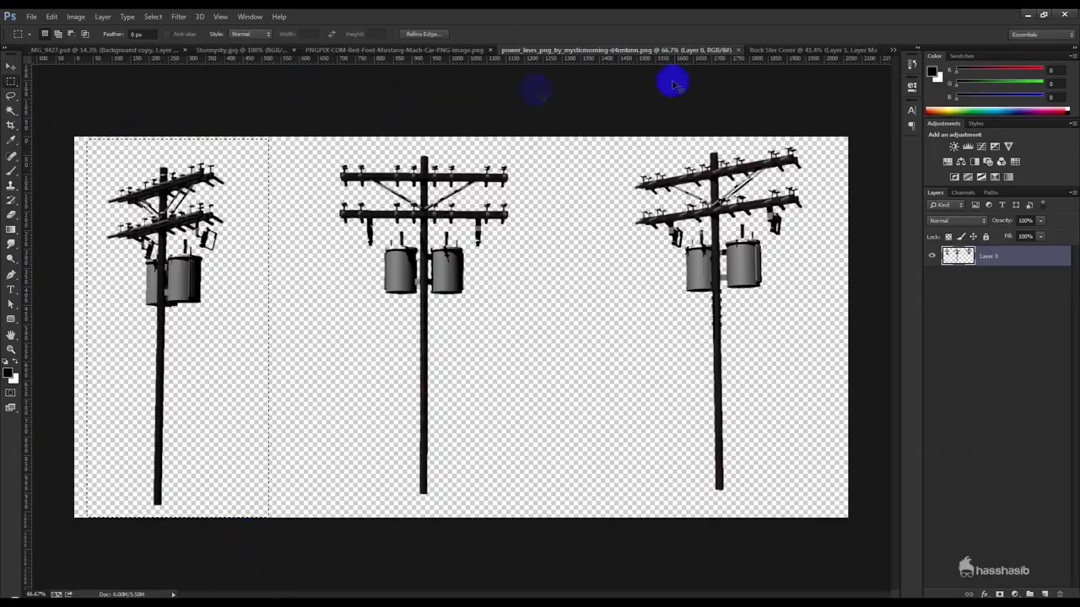
pyautogui.click(779, 51)
pyautogui.click(11, 66)
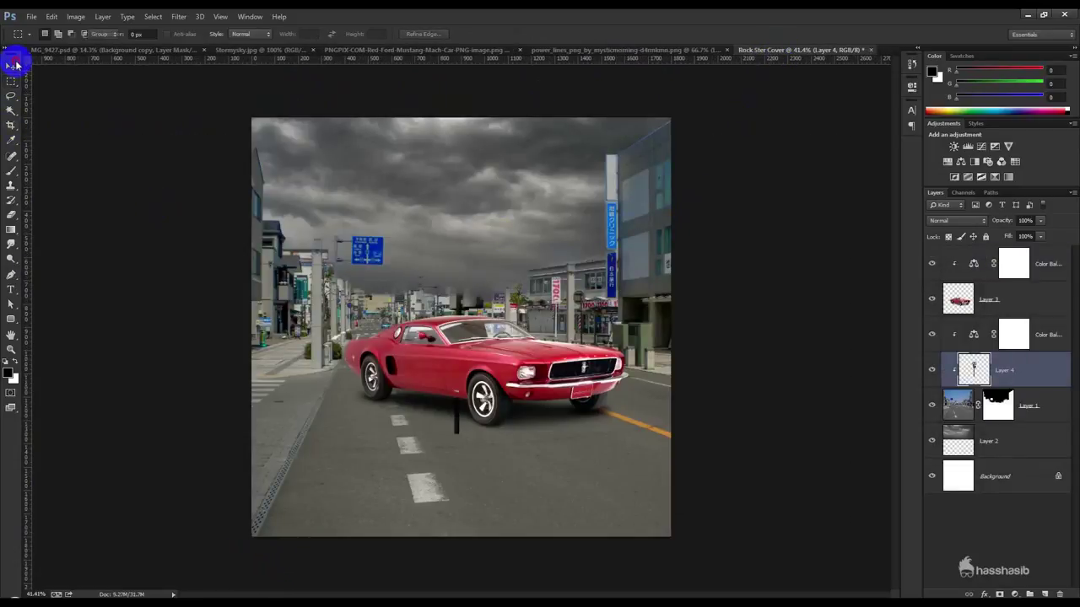
pyautogui.moveTo(1039, 377); pyautogui.dragTo(970, 266)
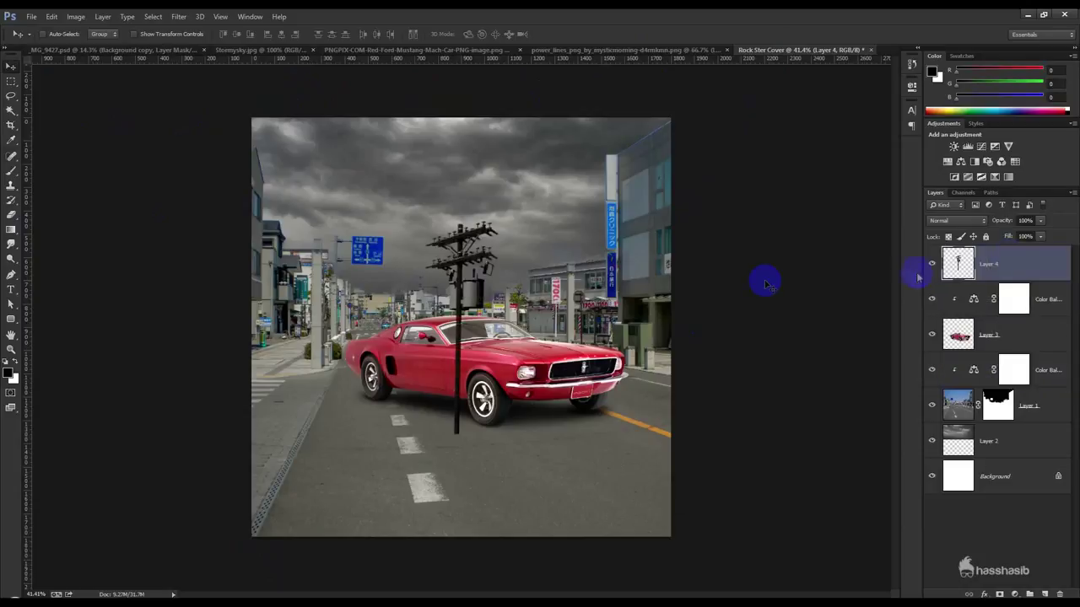
pyautogui.moveTo(1012, 264); pyautogui.dragTo(1012, 337)
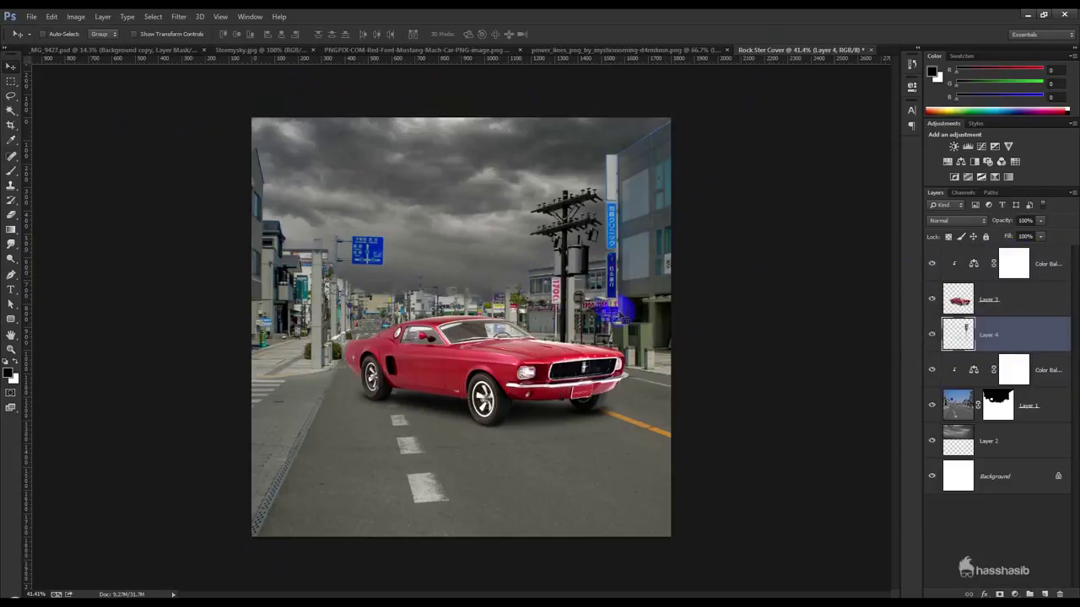
# Step: Shrink the pole to about 75%, tilt it upright, and set it by the right-side buildings
pyautogui.moveTo(600, 311); pyautogui.dragTo(595, 263)
pyautogui.hotkey('ctrl', 't')
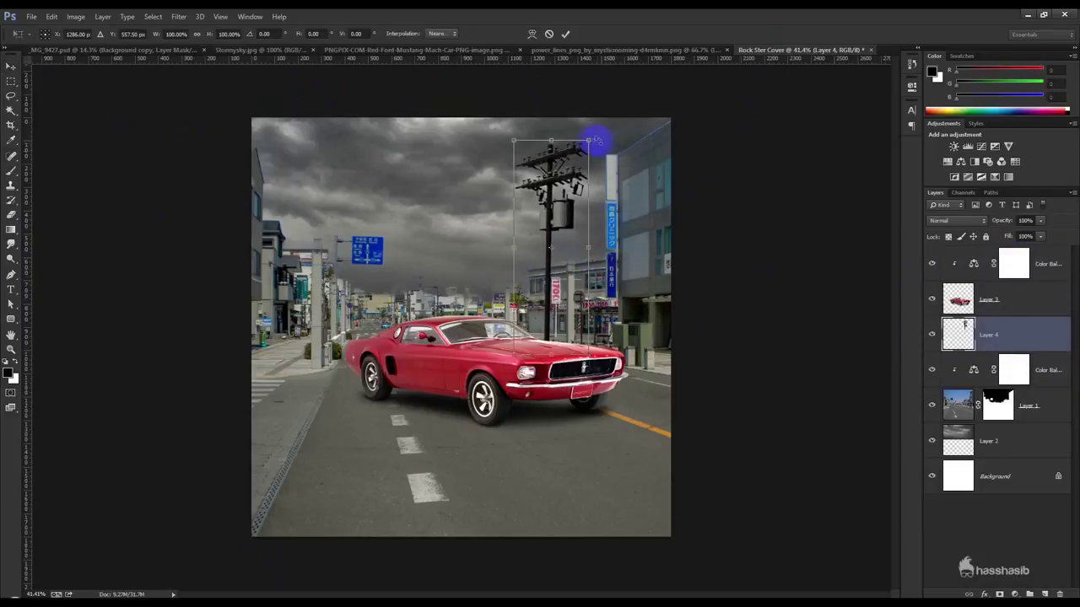
pyautogui.moveTo(596, 141); pyautogui.dragTo(573, 160)
pyautogui.moveTo(549, 270); pyautogui.dragTo(571, 319)
pyautogui.moveTo(647, 240); pyautogui.dragTo(626, 251)
pyautogui.press('Return')
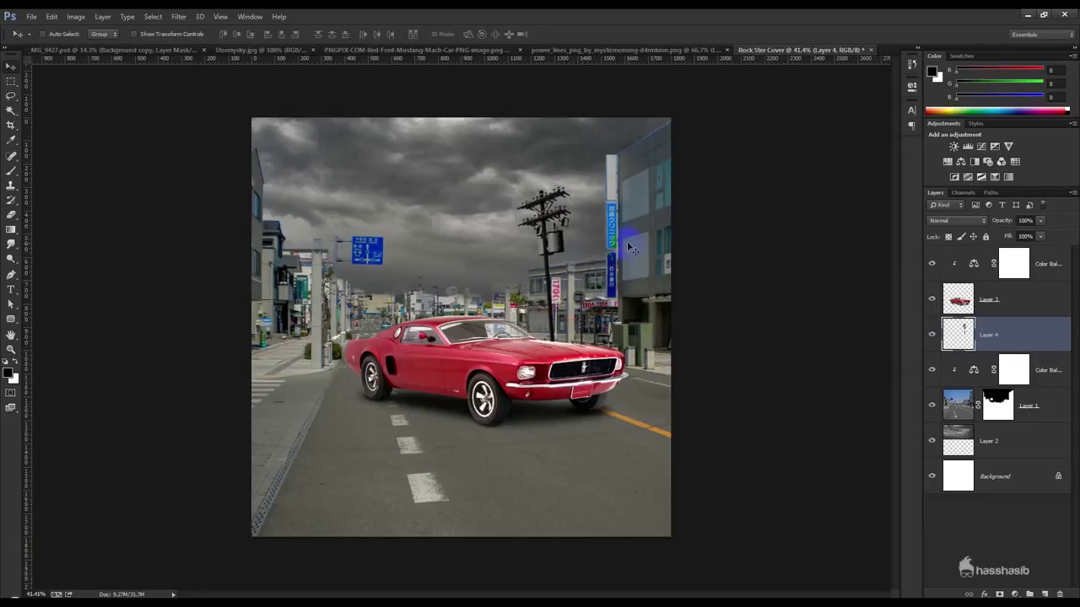
pyautogui.scroll(3, 397, 253)
pyautogui.moveTo(598, 220); pyautogui.dragTo(603, 221)
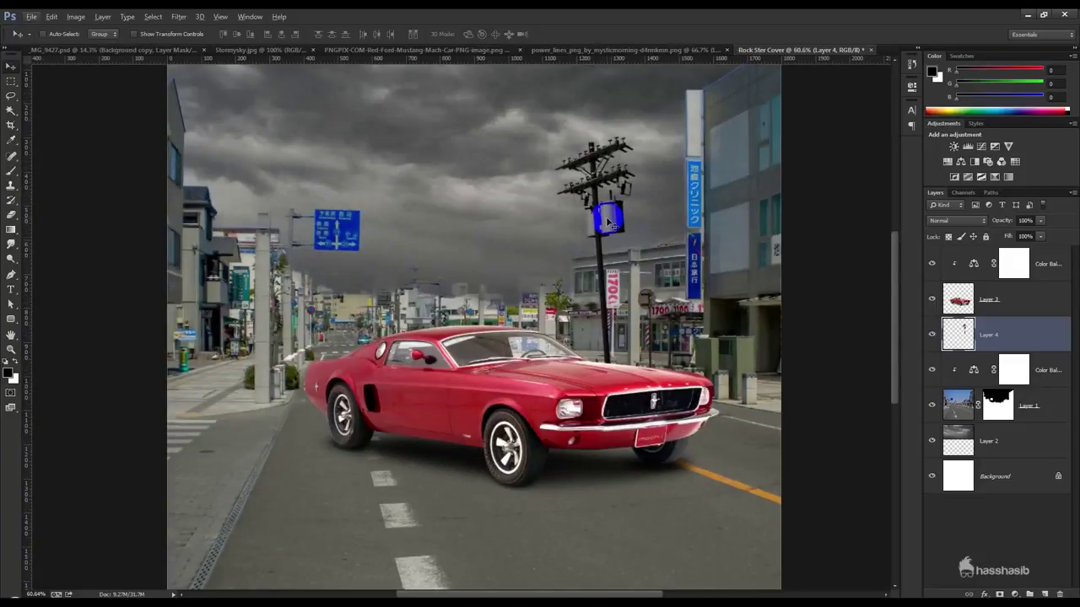
pyautogui.moveTo(603, 221)
pyautogui.mouseDown()
pyautogui.moveTo(614, 218)
pyautogui.moveTo(595, 219)
pyautogui.mouseUp()
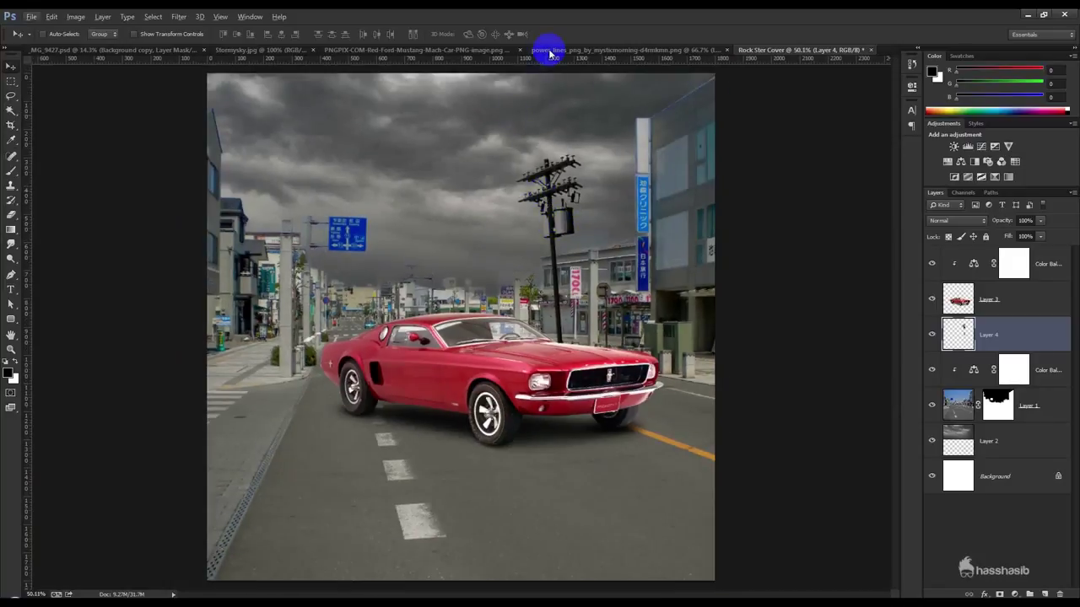
# Step: Return to the power-lines image with a selection tool active
pyautogui.click(550, 49)
pyautogui.click(15, 82)
pyautogui.click(11, 95)
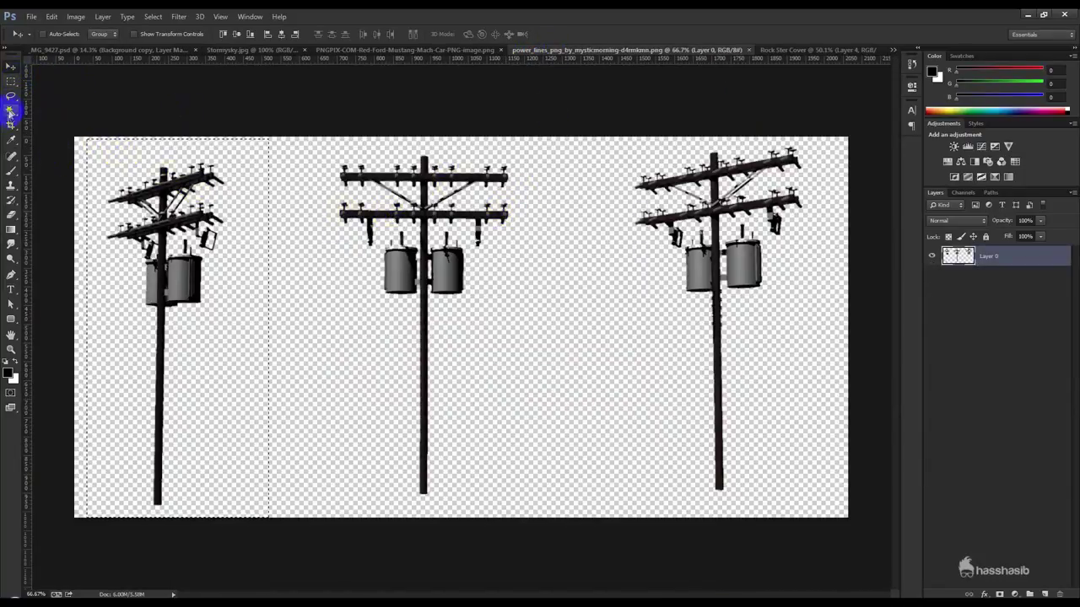
# Step: Copy the right utility pole from the power-lines image and paste it into Rock Star Cover
pyautogui.press('m')
pyautogui.moveTo(625, 116); pyautogui.dragTo(882, 525)
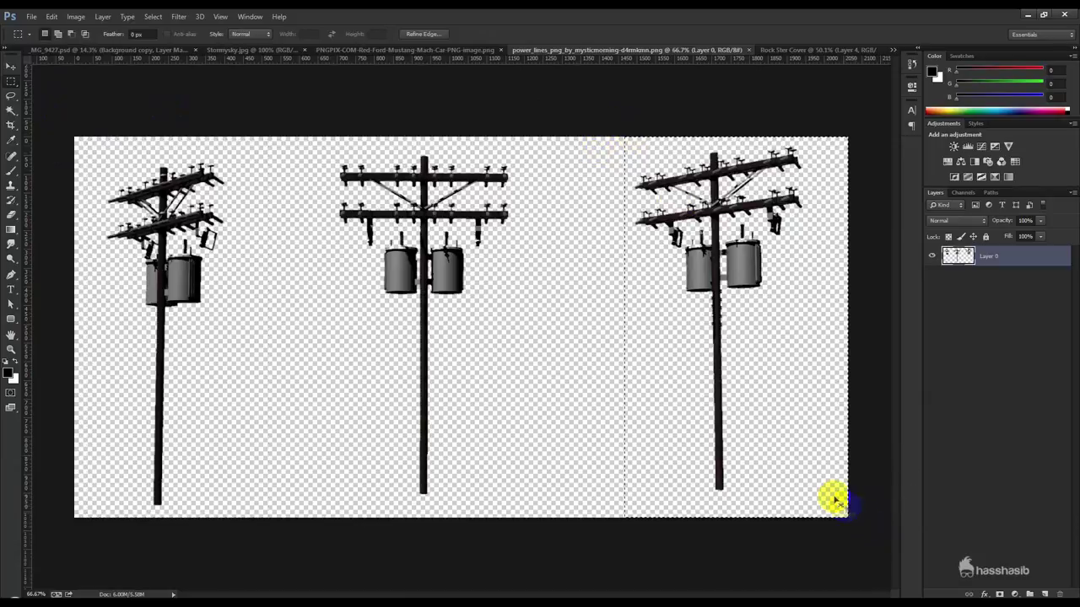
pyautogui.hotkey('ctrl', 'c')
pyautogui.click(784, 50)
pyautogui.hotkey('ctrl', 'v')
# Step: Scale the pasted pole to about 35% and place it mid-street behind the car
pyautogui.hotkey('ctrl', 't')
pyautogui.rightClick(519, 287)
pyautogui.click(573, 464)
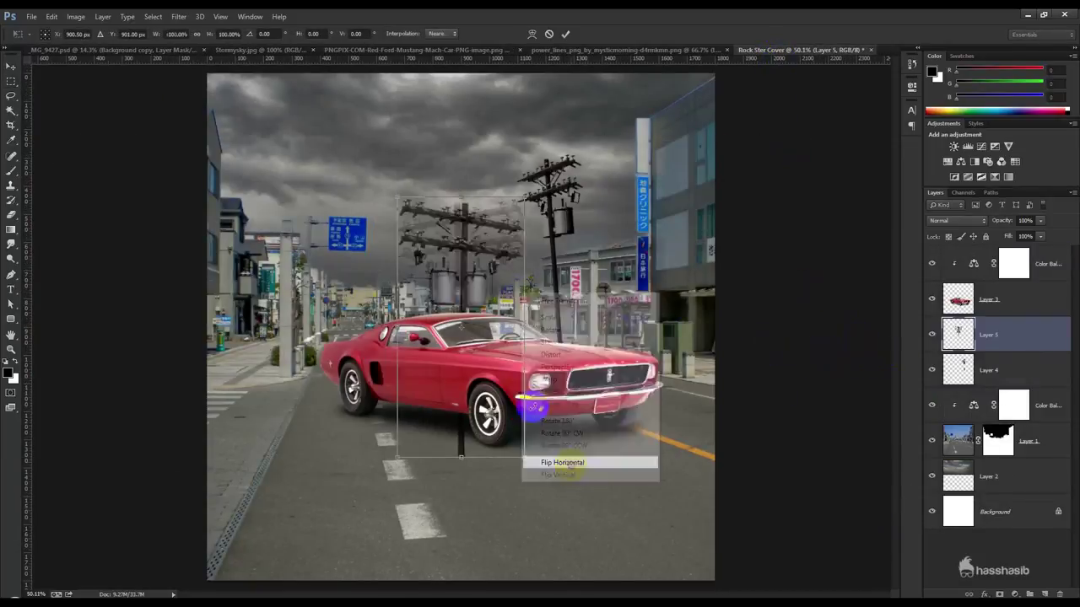
pyautogui.moveTo(530, 198); pyautogui.dragTo(327, 265)
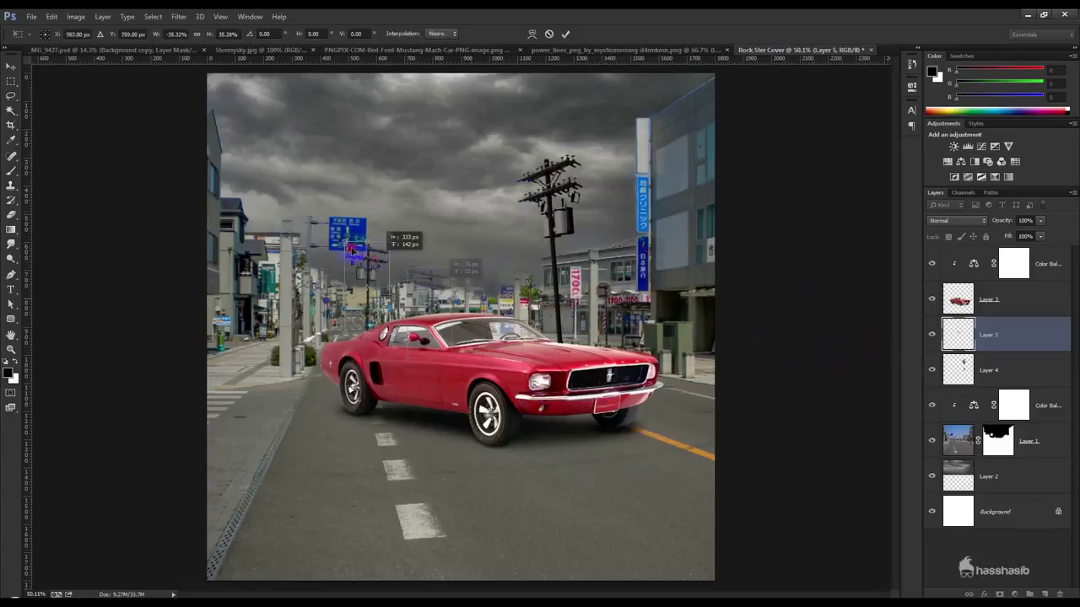
pyautogui.moveTo(326, 265)
pyautogui.mouseDown()
pyautogui.moveTo(291, 295)
pyautogui.moveTo(359, 266)
pyautogui.mouseUp()
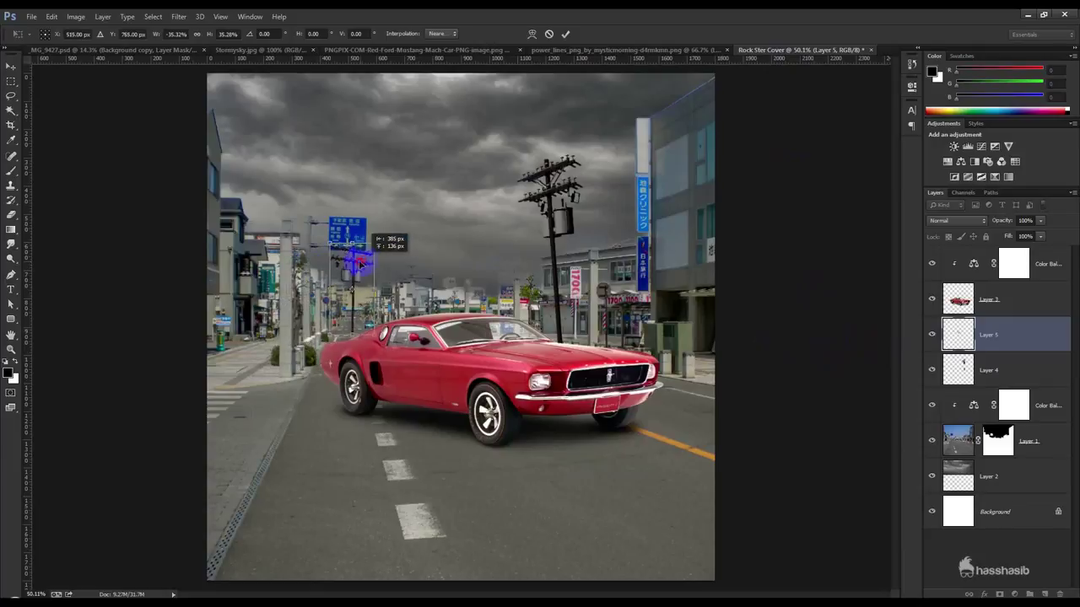
pyautogui.moveTo(394, 262)
pyautogui.mouseDown()
pyautogui.moveTo(492, 243)
pyautogui.moveTo(485, 266)
pyautogui.mouseUp()
pyautogui.rightClick(484, 253)
pyautogui.click(547, 424)
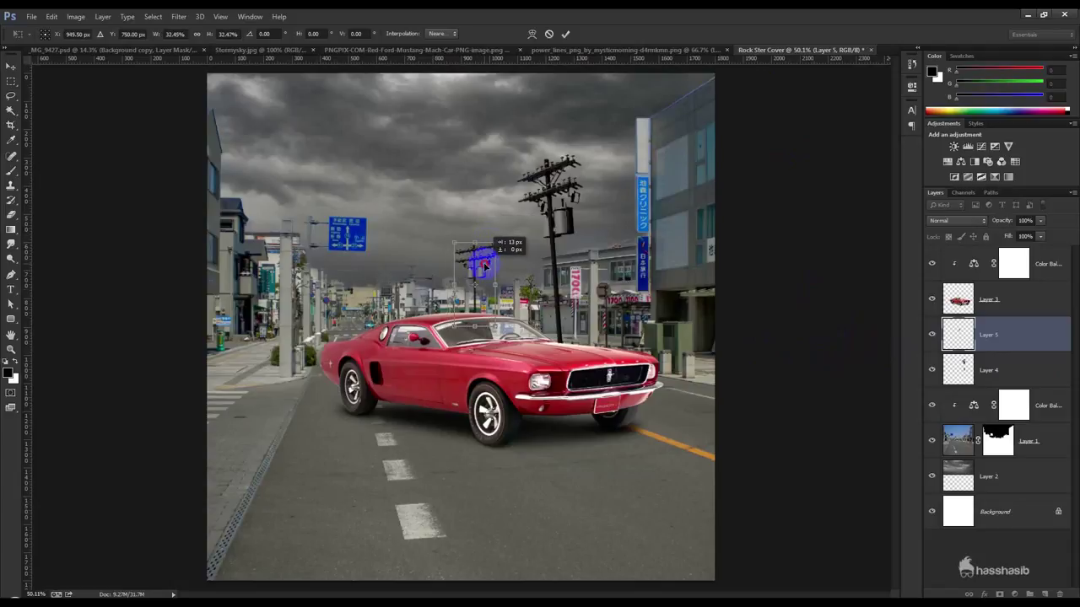
pyautogui.press('Return')
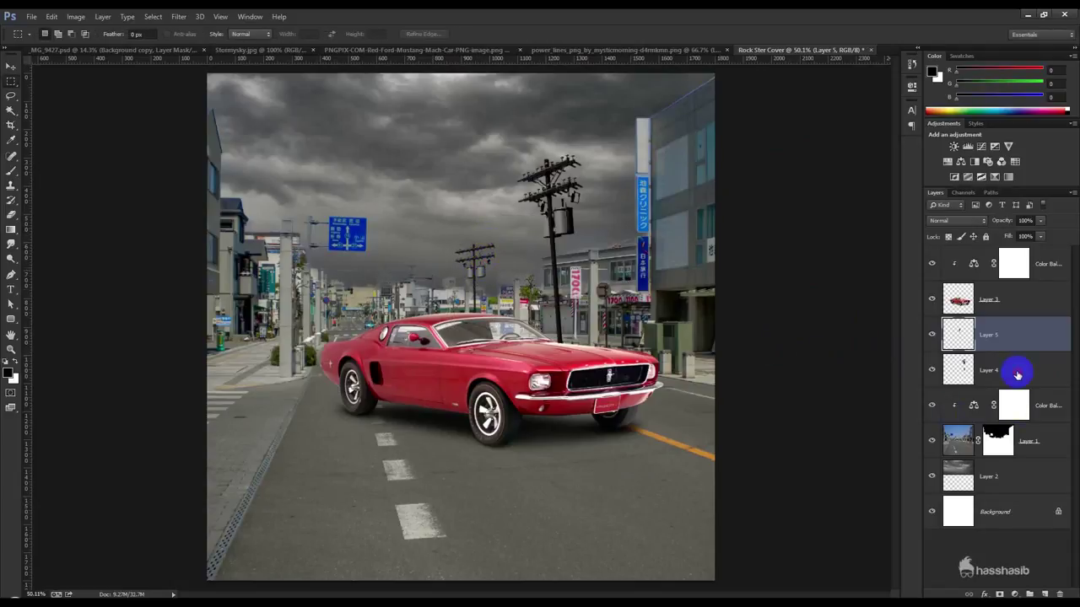
# Step: Reselect Layer 4 with the big pole and commit an unchanged transform on it
pyautogui.click(1017, 372)
pyautogui.hotkey('ctrl', 't')
pyautogui.press('Return')
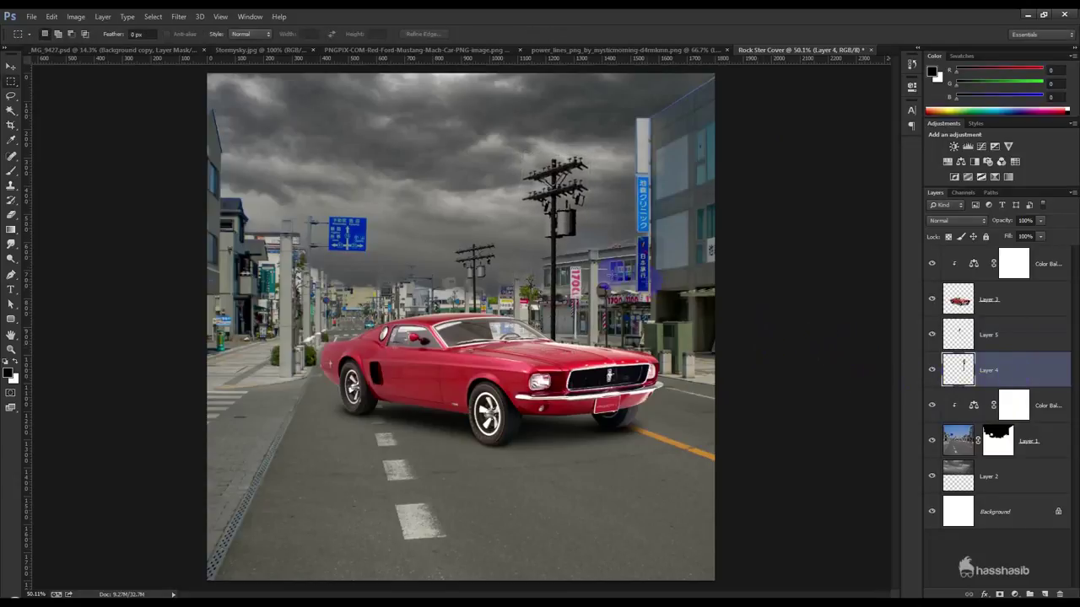
pyautogui.scroll(3, 580, 217)
pyautogui.scroll(-3, 591, 219)
# Step: Draw six wires with the Line tool from the far pole up into the upper-left sky
pyautogui.click(12, 275)
pyautogui.click(11, 318)
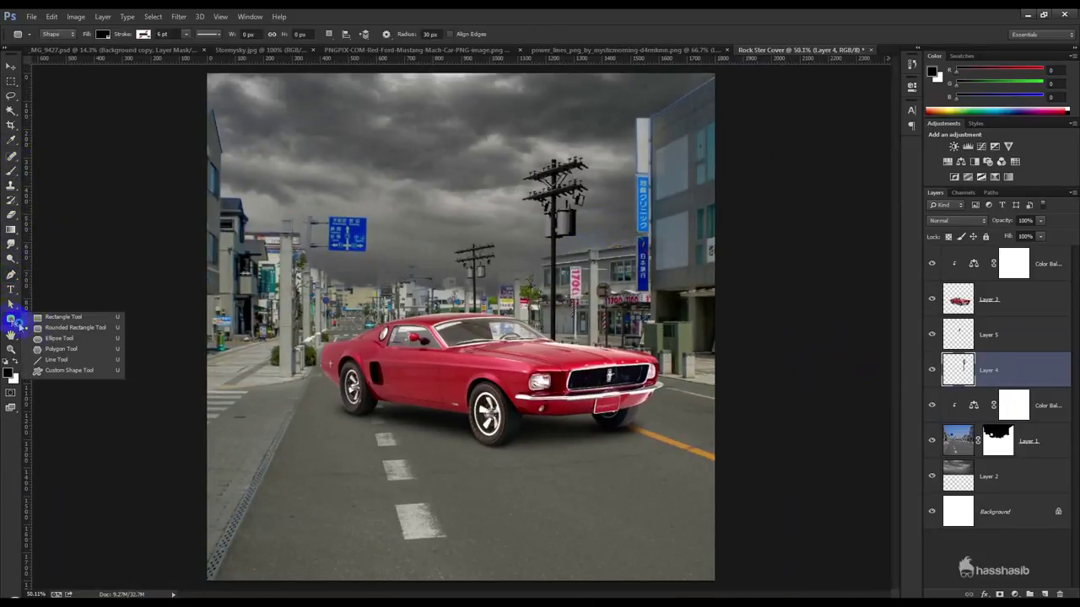
pyautogui.click(68, 362)
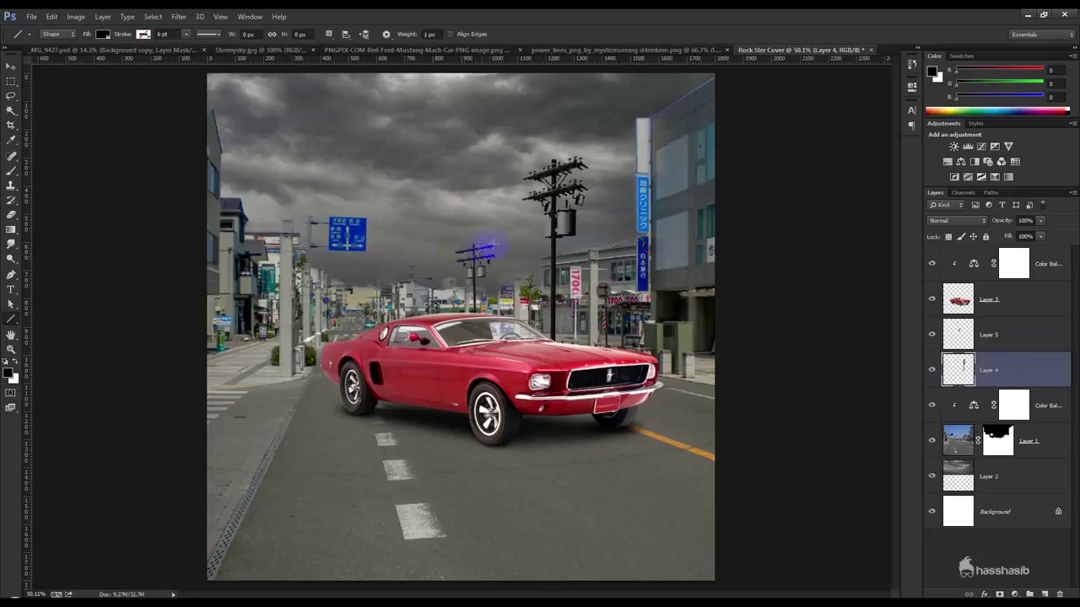
pyautogui.moveTo(456, 250); pyautogui.dragTo(175, 81)
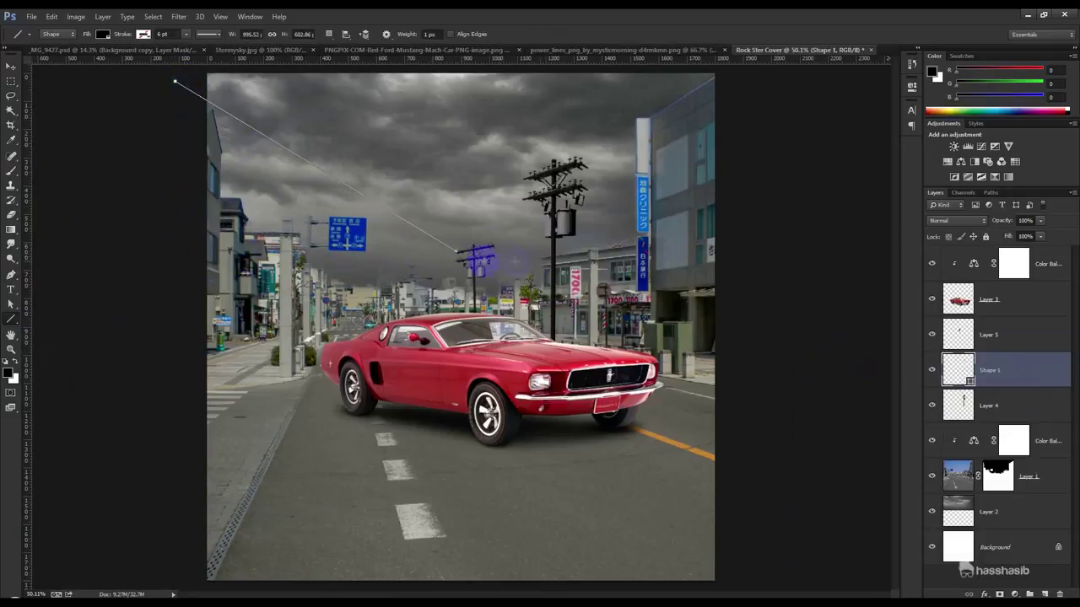
pyautogui.scroll(2, 562, 344)
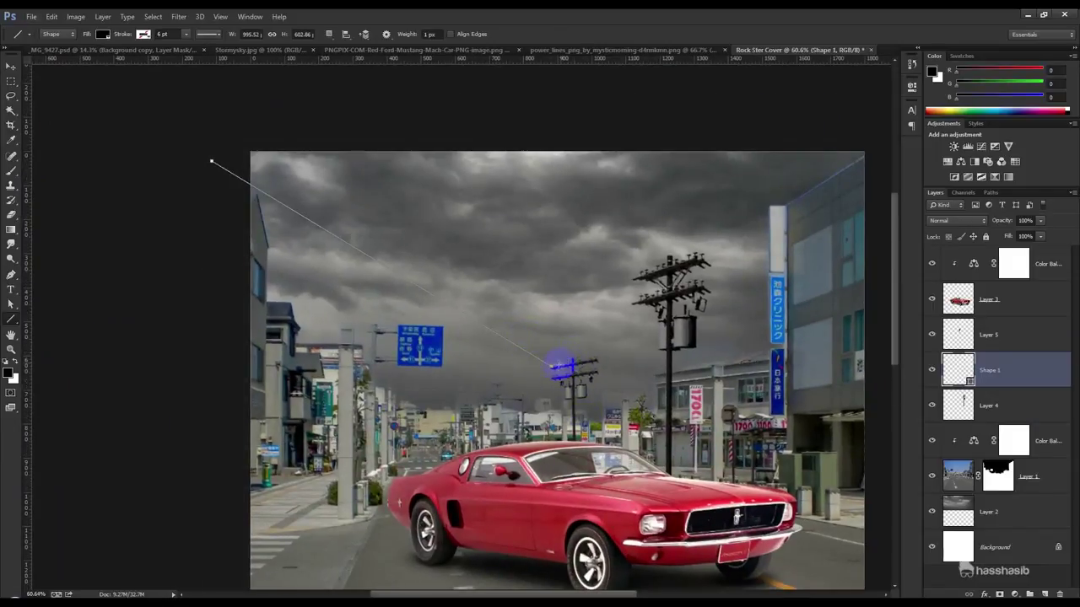
pyautogui.moveTo(556, 366); pyautogui.dragTo(220, 145)
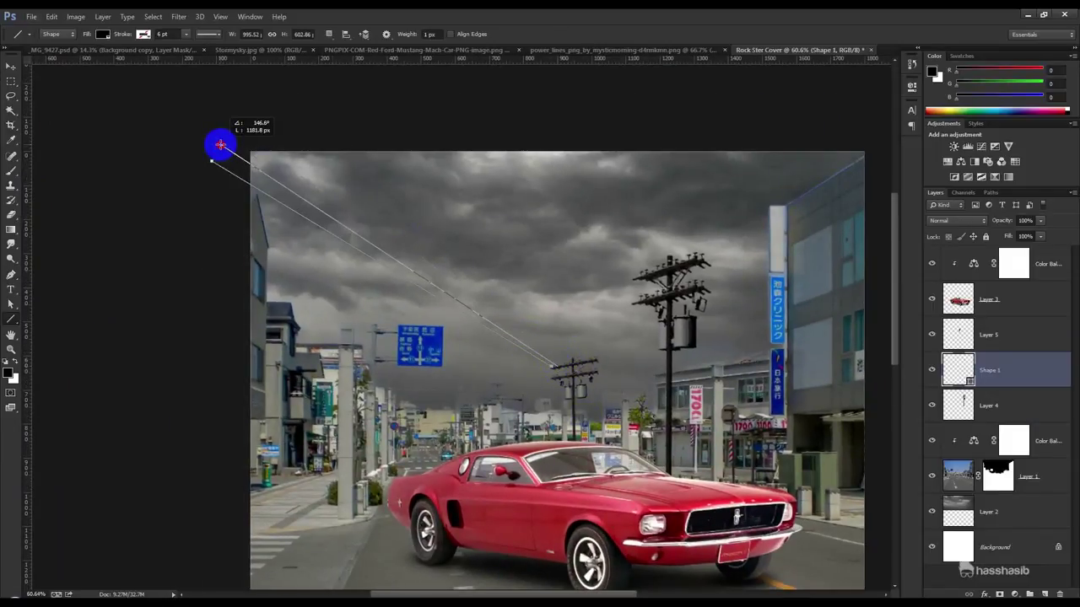
pyautogui.moveTo(563, 364); pyautogui.dragTo(247, 135)
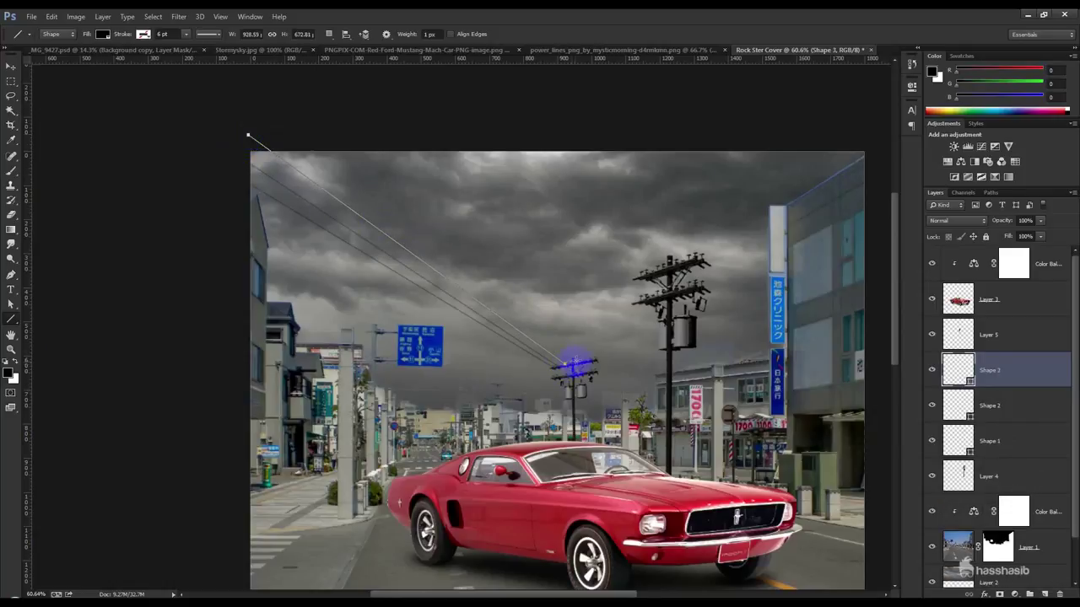
pyautogui.moveTo(577, 364); pyautogui.dragTo(319, 138)
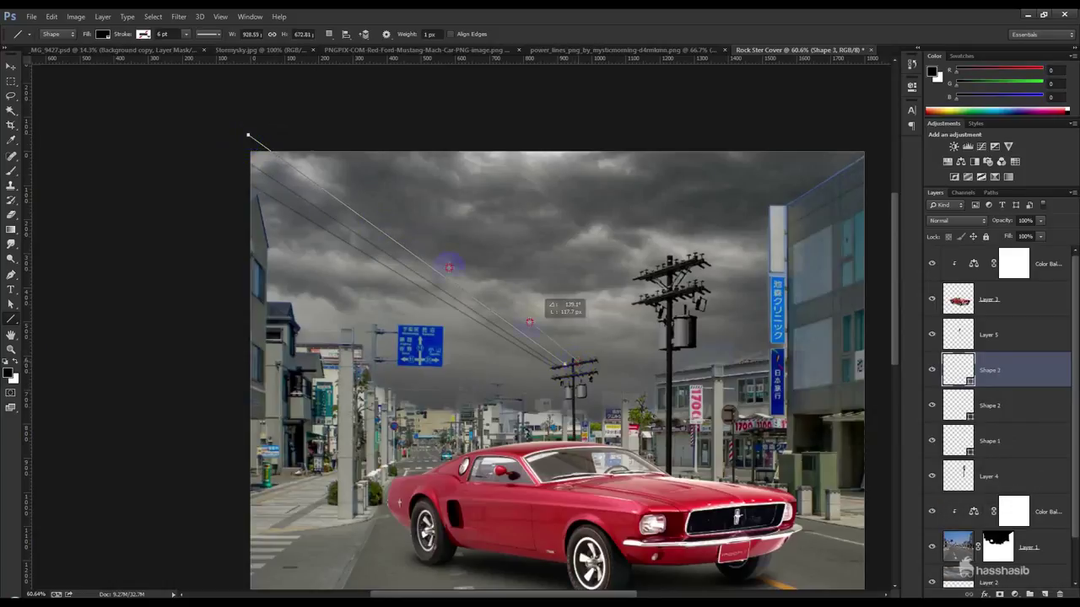
pyautogui.moveTo(589, 361); pyautogui.dragTo(365, 130)
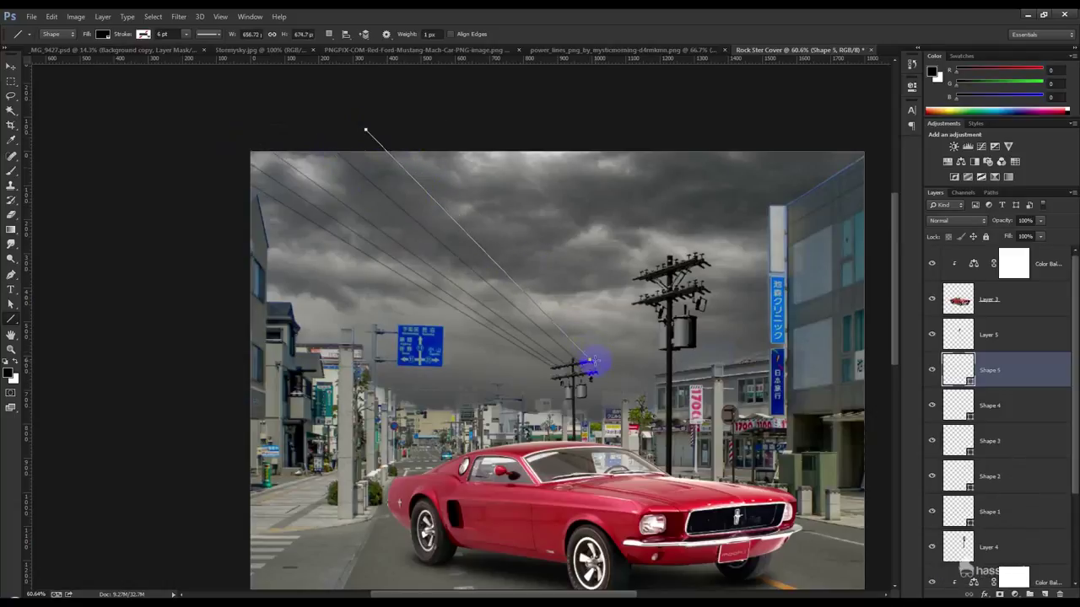
pyautogui.moveTo(594, 359); pyautogui.dragTo(423, 111)
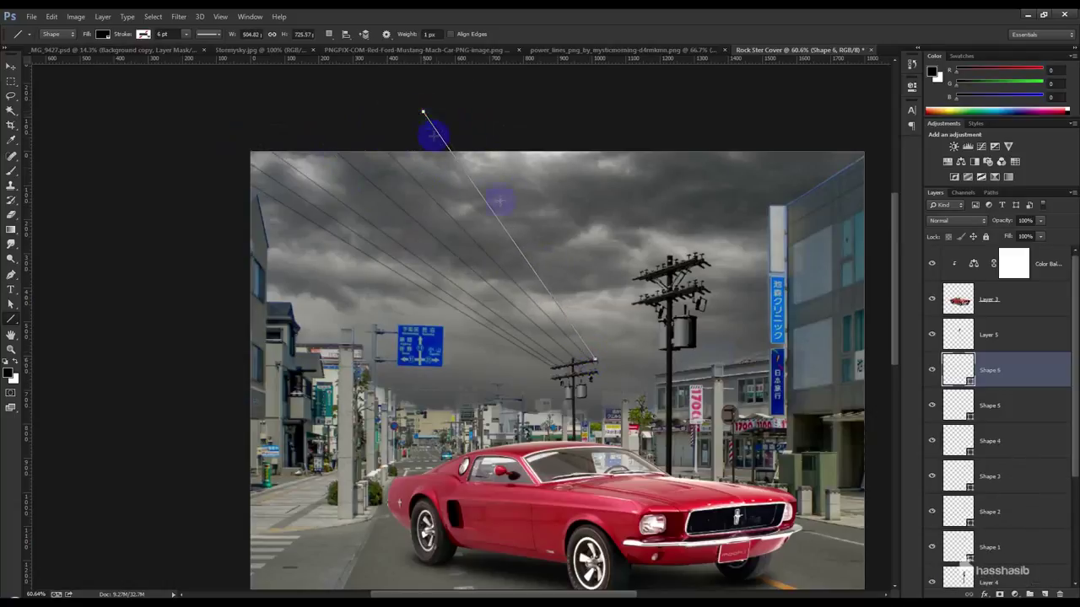
# Step: Draw more wires from the far pole to the left building and across the top edge
pyautogui.scroll(2, 579, 390)
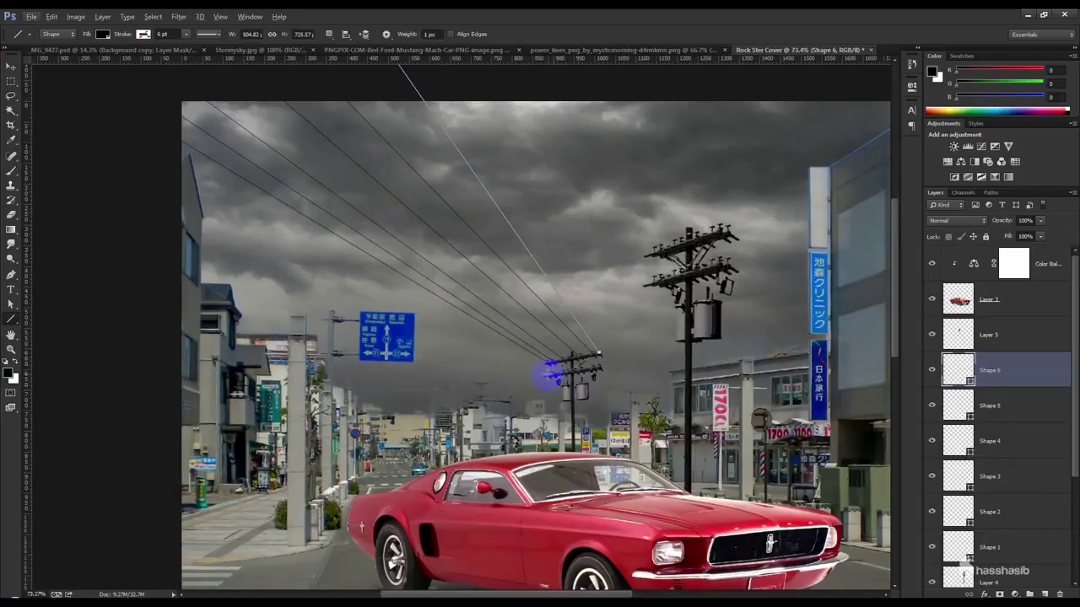
pyautogui.moveTo(544, 373)
pyautogui.mouseDown()
pyautogui.moveTo(164, 347)
pyautogui.moveTo(167, 230)
pyautogui.mouseUp()
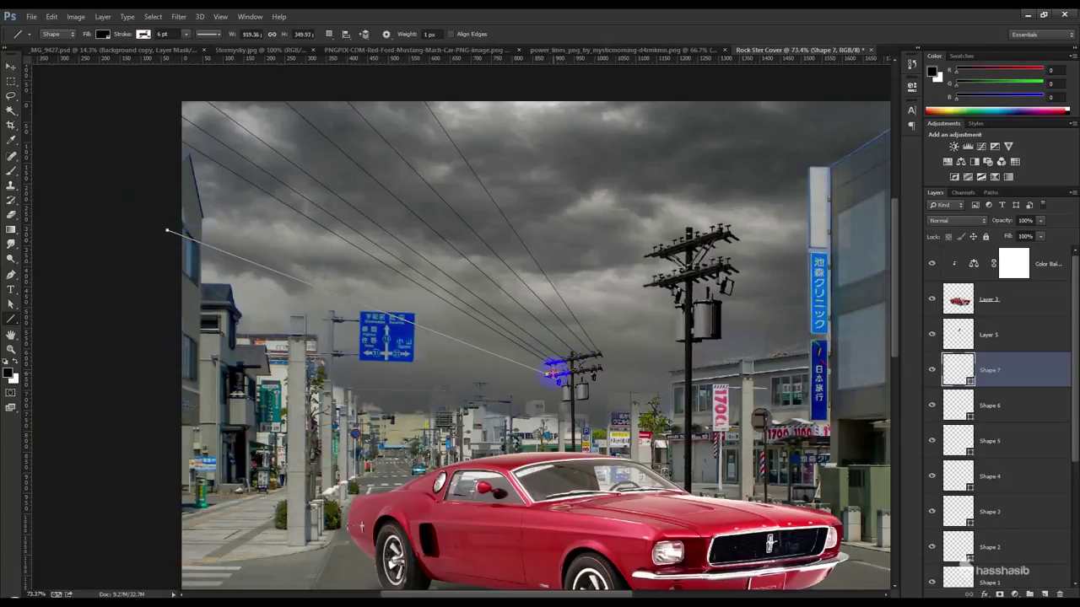
pyautogui.moveTo(554, 372); pyautogui.dragTo(154, 192)
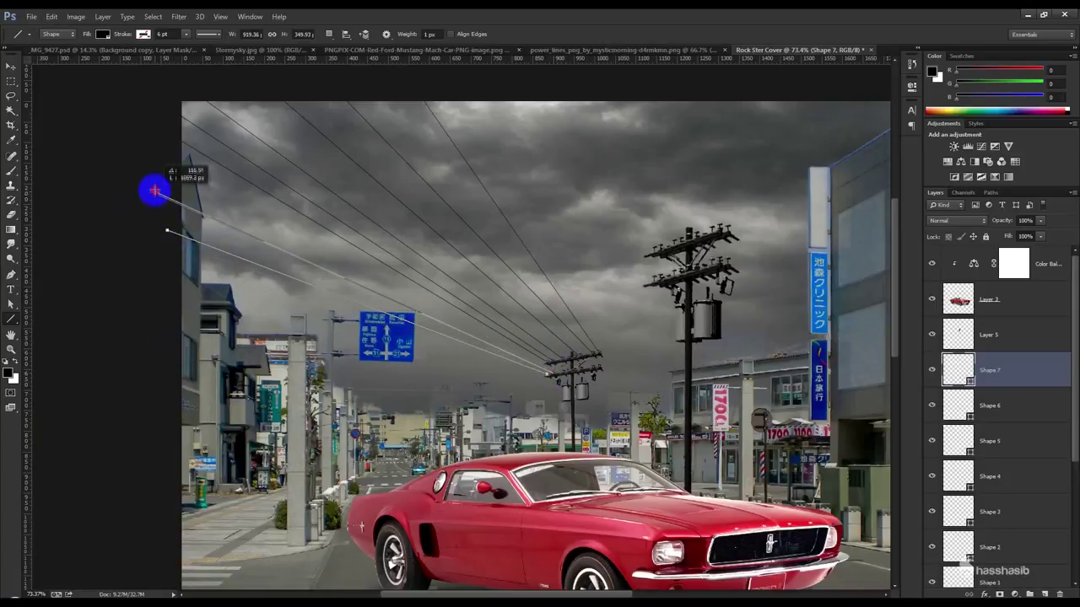
pyautogui.moveTo(155, 192); pyautogui.dragTo(154, 186)
pyautogui.moveTo(564, 370); pyautogui.dragTo(619, 98)
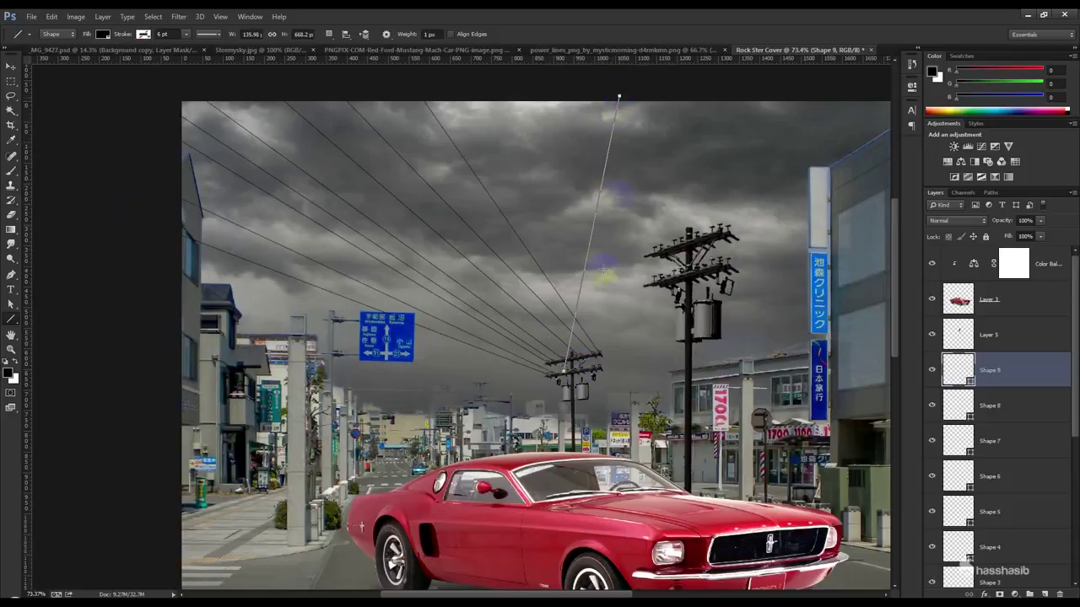
pyautogui.moveTo(577, 366); pyautogui.dragTo(673, 78)
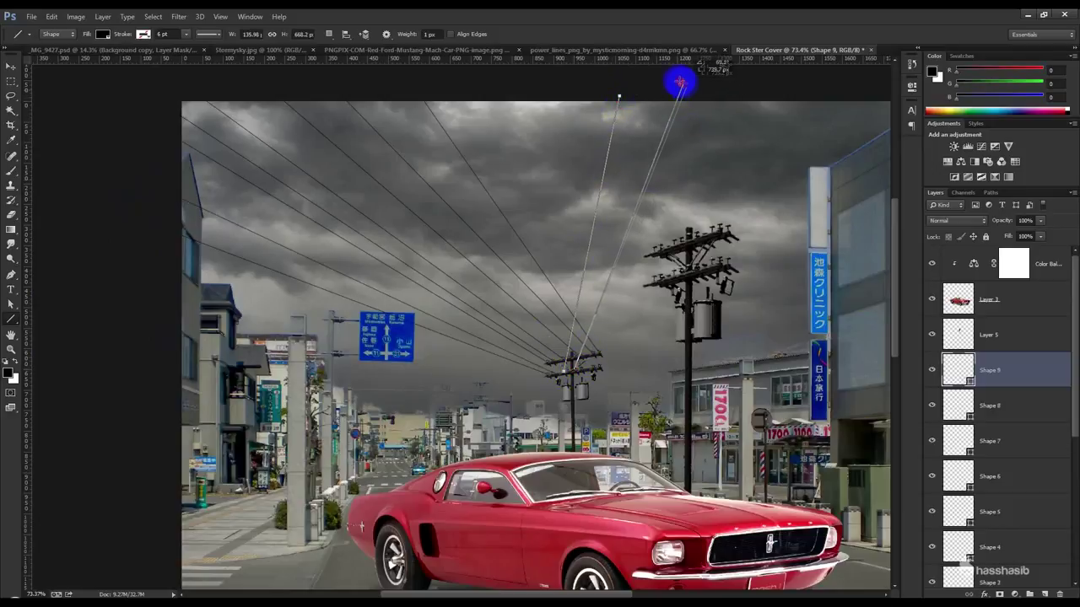
pyautogui.moveTo(580, 366); pyautogui.dragTo(731, 81)
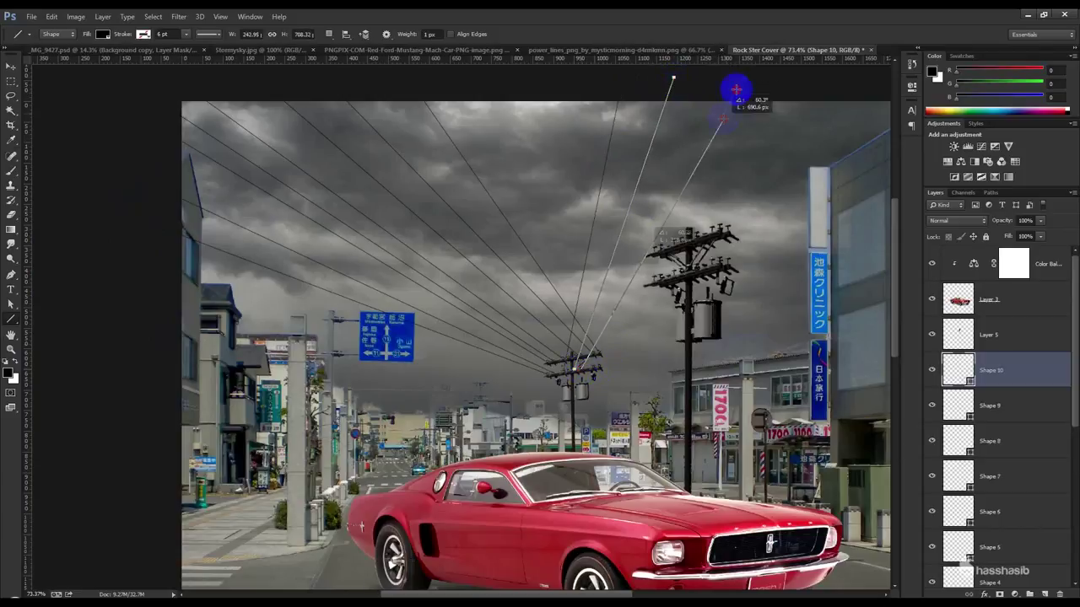
pyautogui.moveTo(590, 364); pyautogui.dragTo(771, 85)
pyautogui.moveTo(598, 363); pyautogui.dragTo(808, 89)
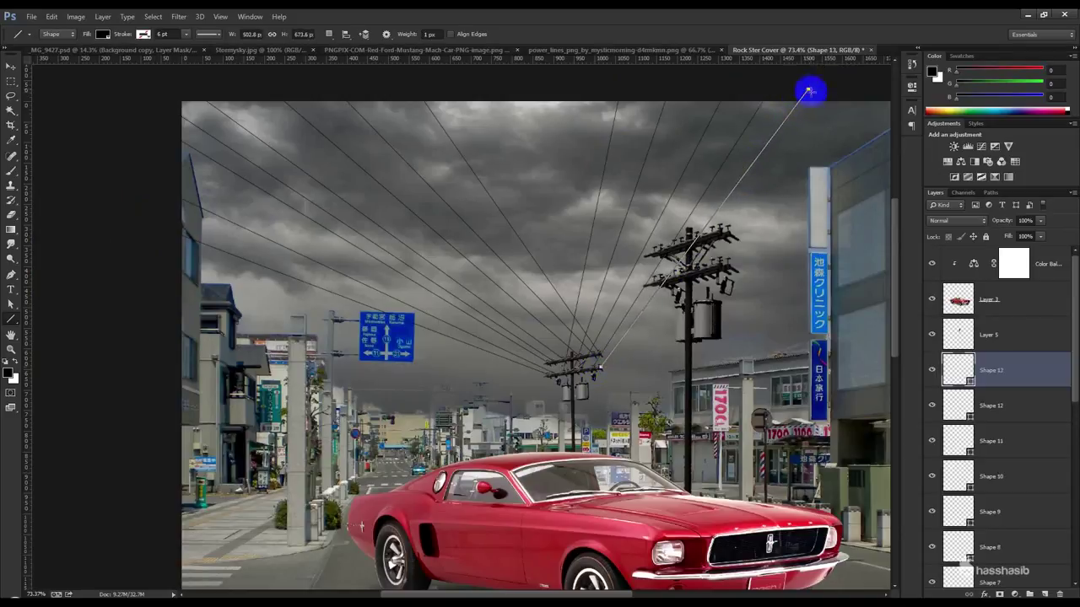
# Step: Zoom out and select the wire layers from Shape 1 up to Layer 5
pyautogui.hotkey('ctrl', '-')
pyautogui.hotkey('ctrl', '-')
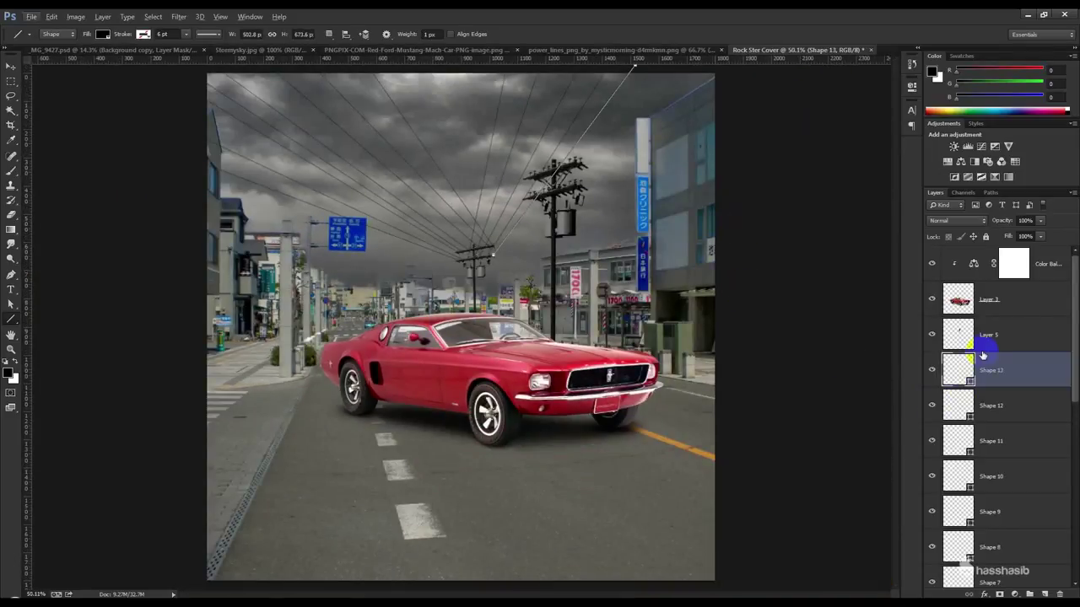
pyautogui.scroll(-5, 983, 354)
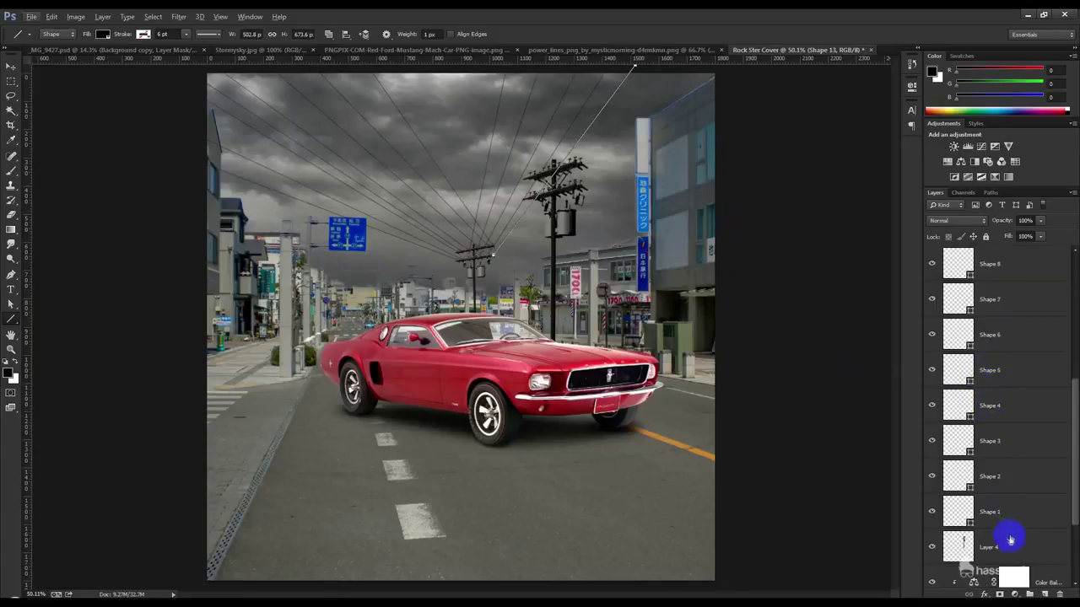
pyautogui.click(983, 522)
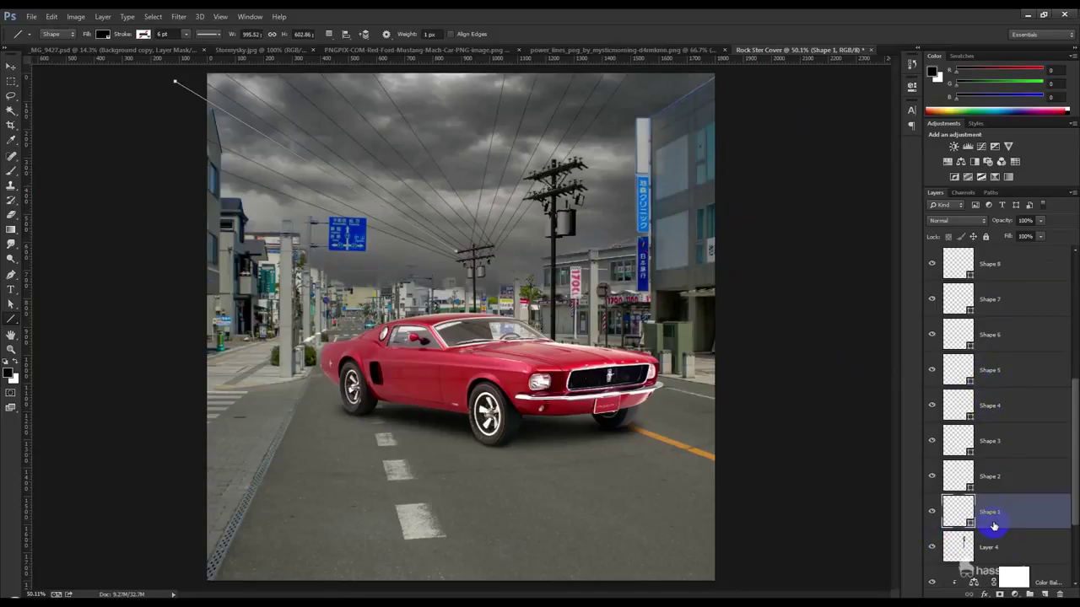
pyautogui.scroll(3, 994, 525)
pyautogui.scroll(2, 993, 526)
pyautogui.keyDown('shift'); pyautogui.click(1004, 335); pyautogui.keyUp('shift')
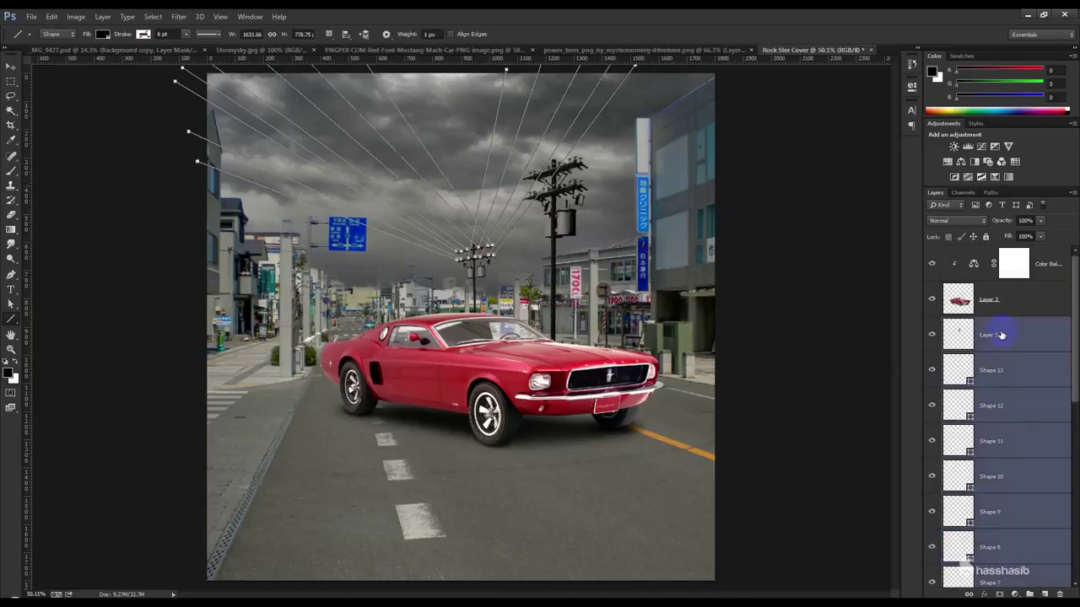
# Step: Group the first wires as Group 1, then draw eight wires from the near pole upward
pyautogui.hotkey('ctrl', 'g')
pyautogui.click(998, 346)
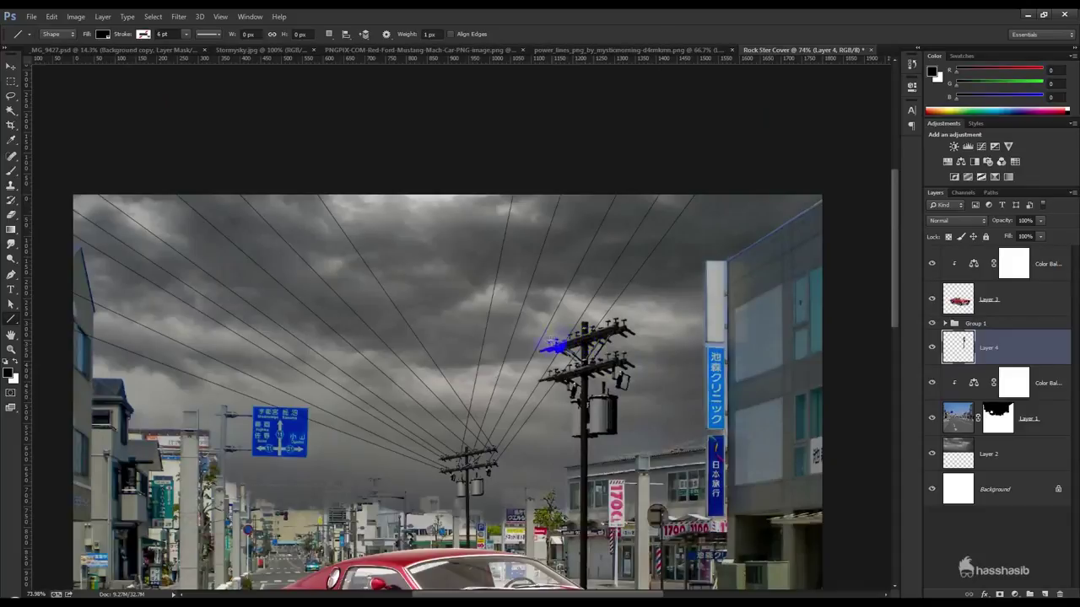
pyautogui.moveTo(550, 345); pyautogui.dragTo(227, 91)
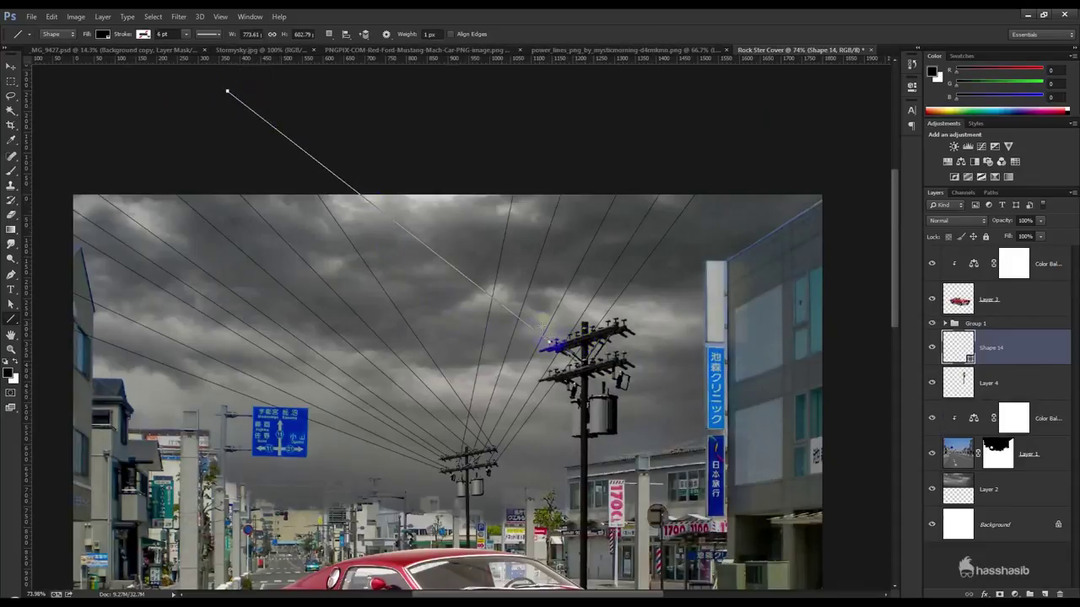
pyautogui.moveTo(557, 342); pyautogui.dragTo(354, 122)
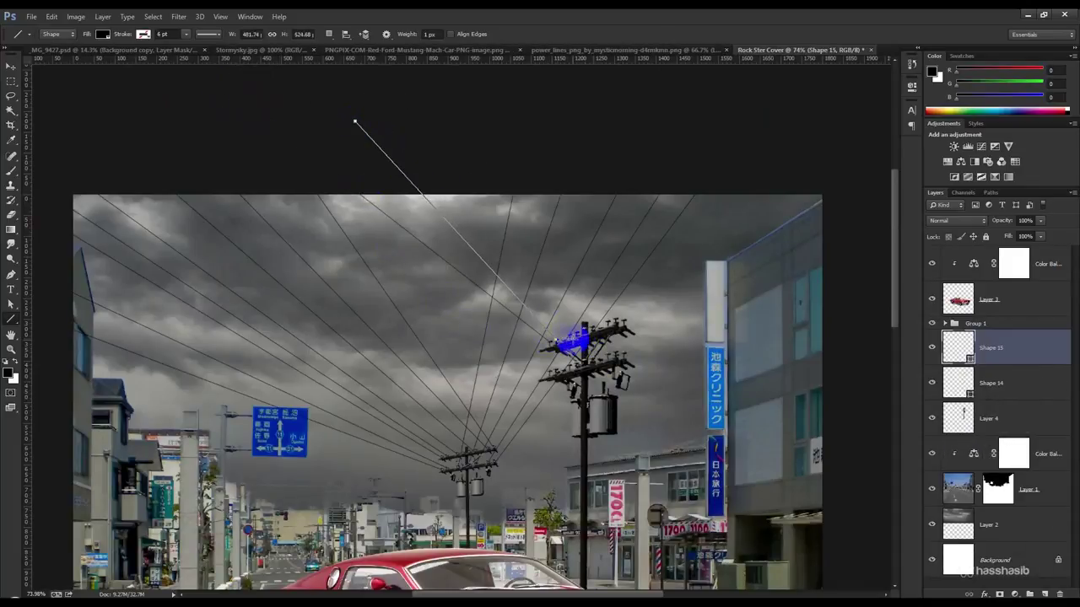
pyautogui.moveTo(567, 335); pyautogui.dragTo(438, 131)
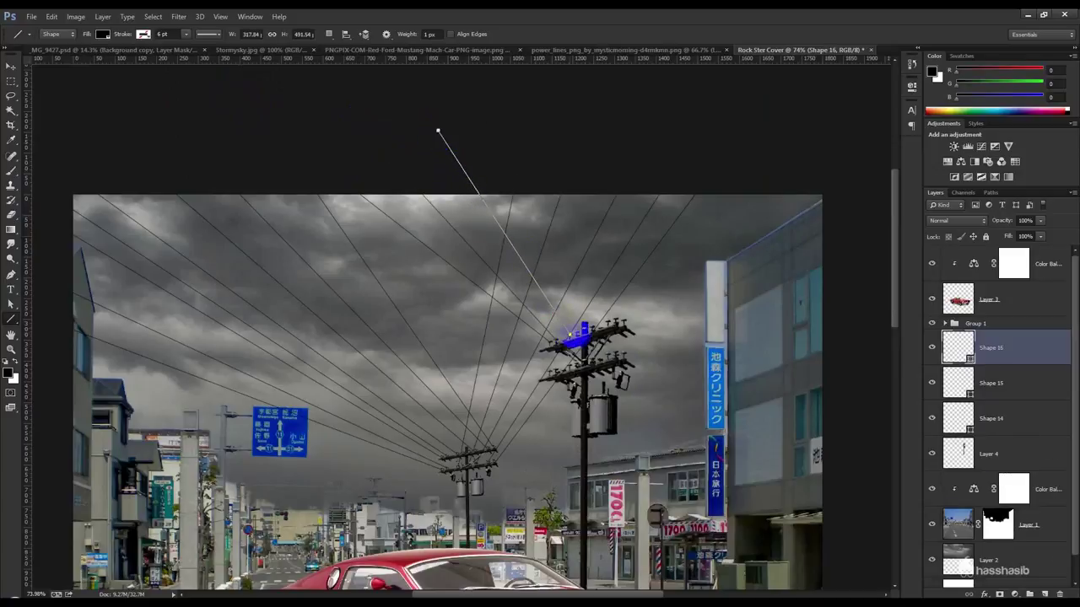
pyautogui.moveTo(580, 335); pyautogui.dragTo(506, 133)
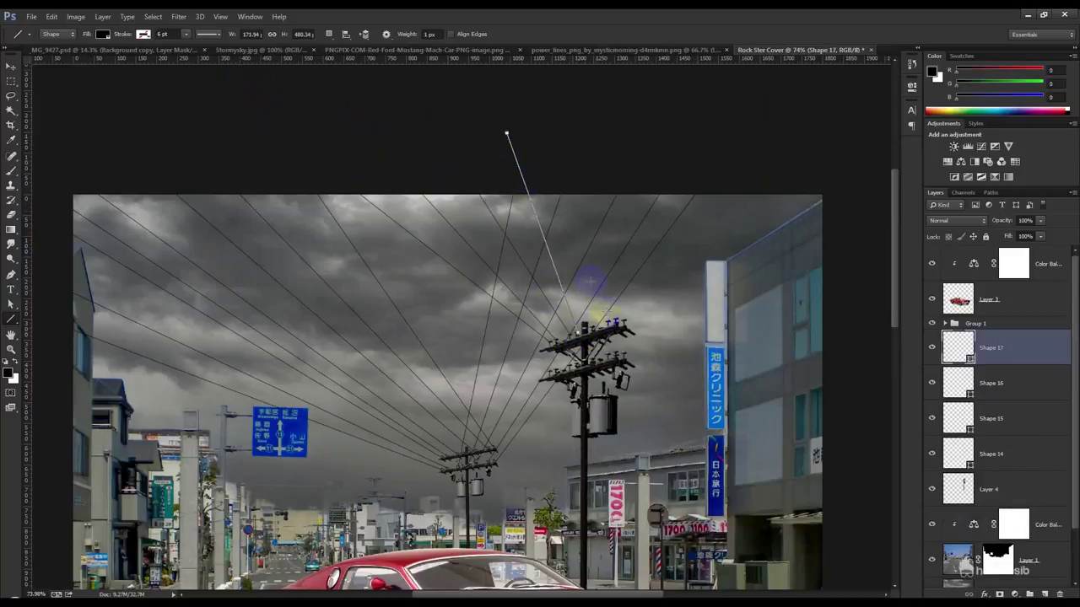
pyautogui.moveTo(588, 325); pyautogui.dragTo(548, 132)
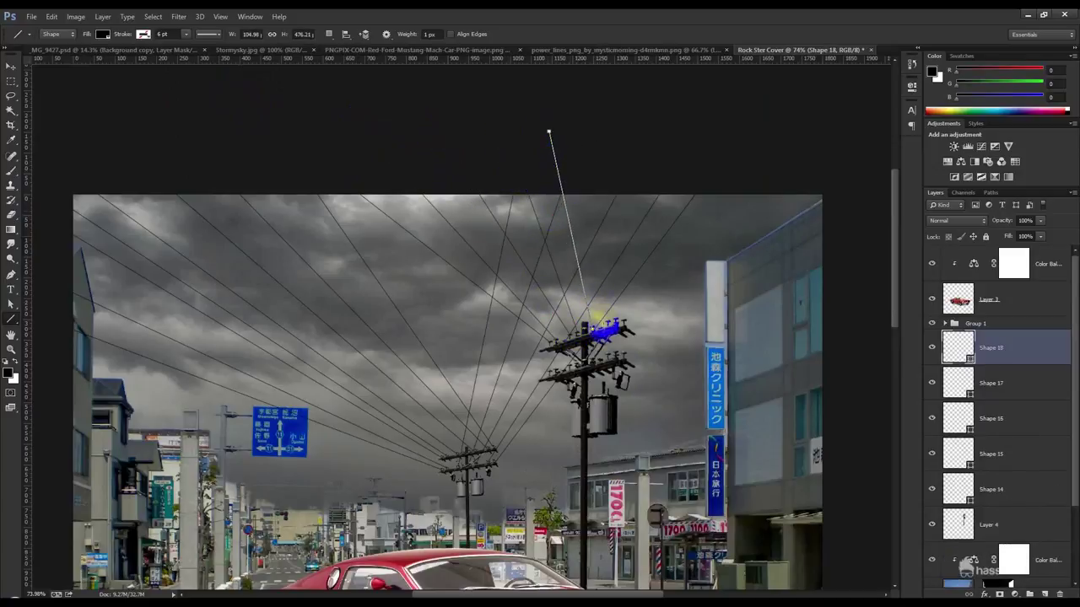
pyautogui.moveTo(607, 325); pyautogui.dragTo(598, 127)
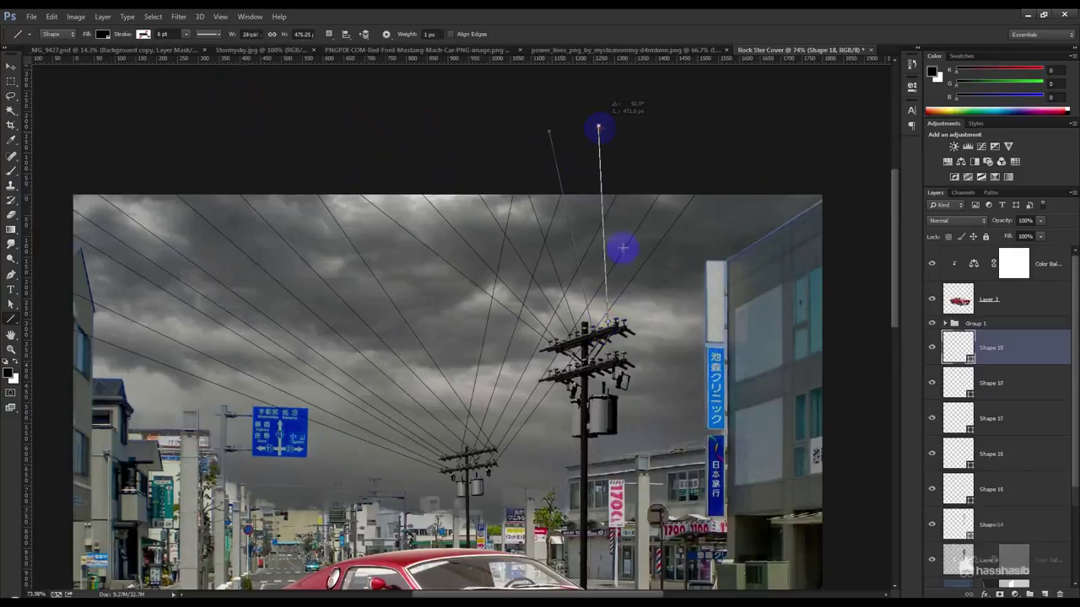
pyautogui.moveTo(619, 303); pyautogui.dragTo(641, 138)
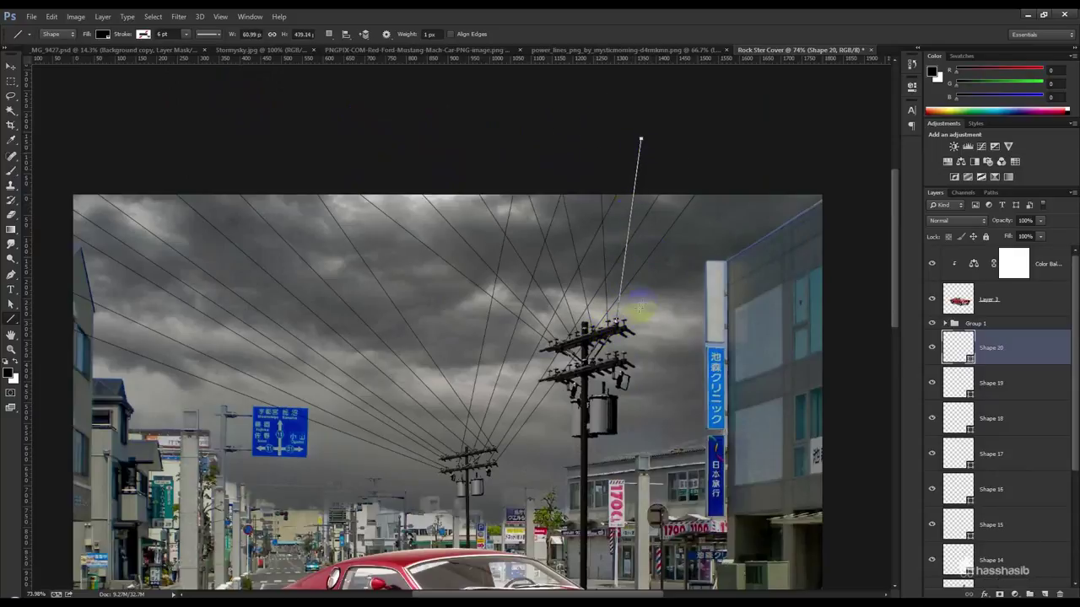
pyautogui.moveTo(622, 327); pyautogui.dragTo(709, 133)
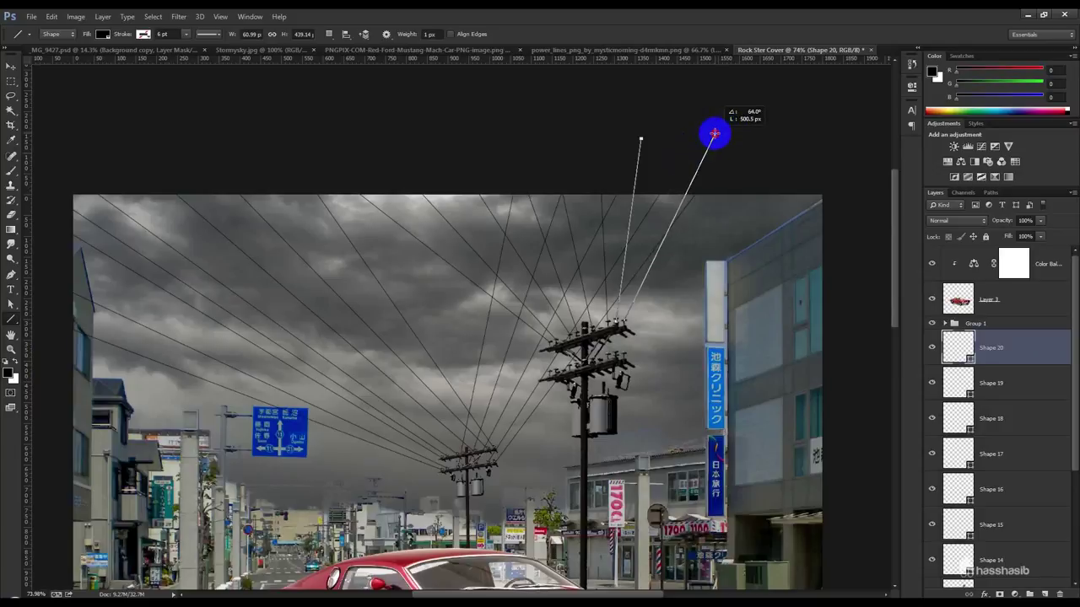
# Step: Add wires running from the near pole to the right edge and upper-right corner
pyautogui.scroll(-3, 711, 338)
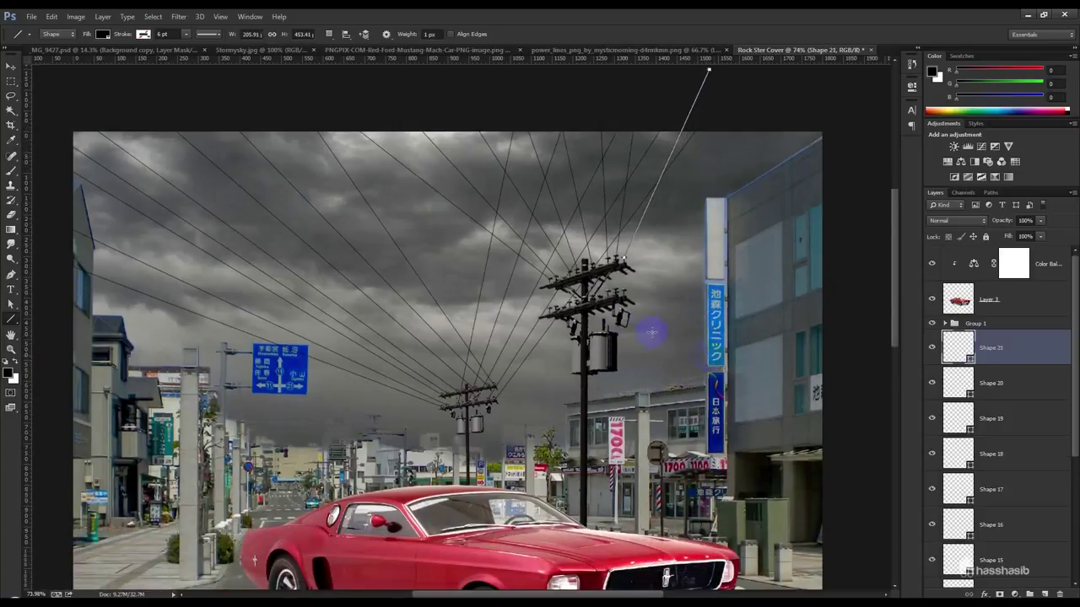
pyautogui.moveTo(550, 311); pyautogui.dragTo(82, 250)
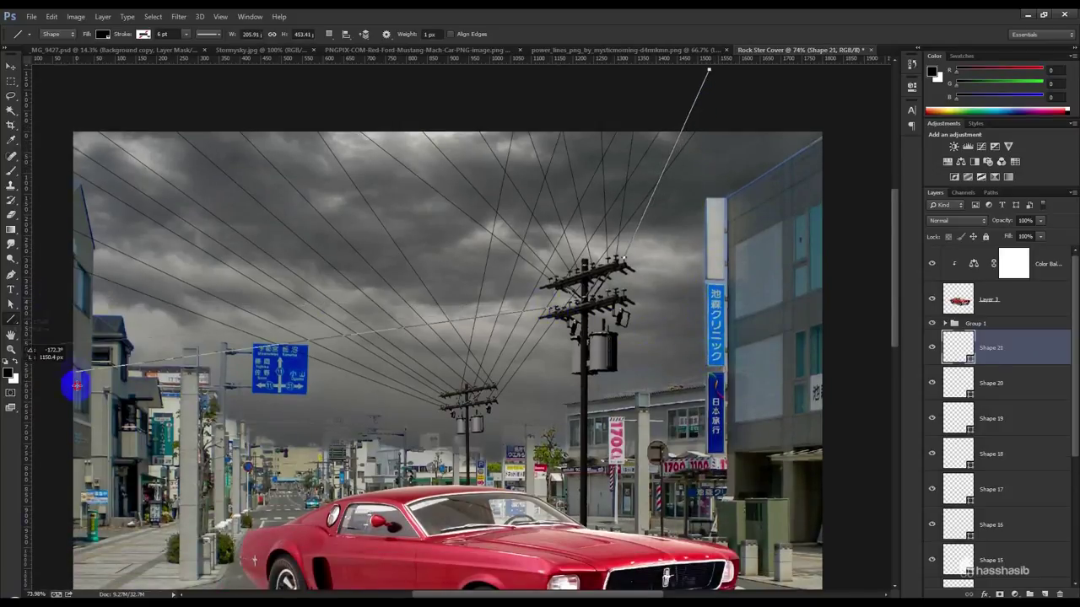
pyautogui.moveTo(82, 250); pyautogui.dragTo(56, 242)
pyautogui.hotkey('ctrl', 'z')
pyautogui.moveTo(626, 253)
pyautogui.mouseDown()
pyautogui.moveTo(708, 69)
pyautogui.moveTo(874, 219)
pyautogui.mouseUp()
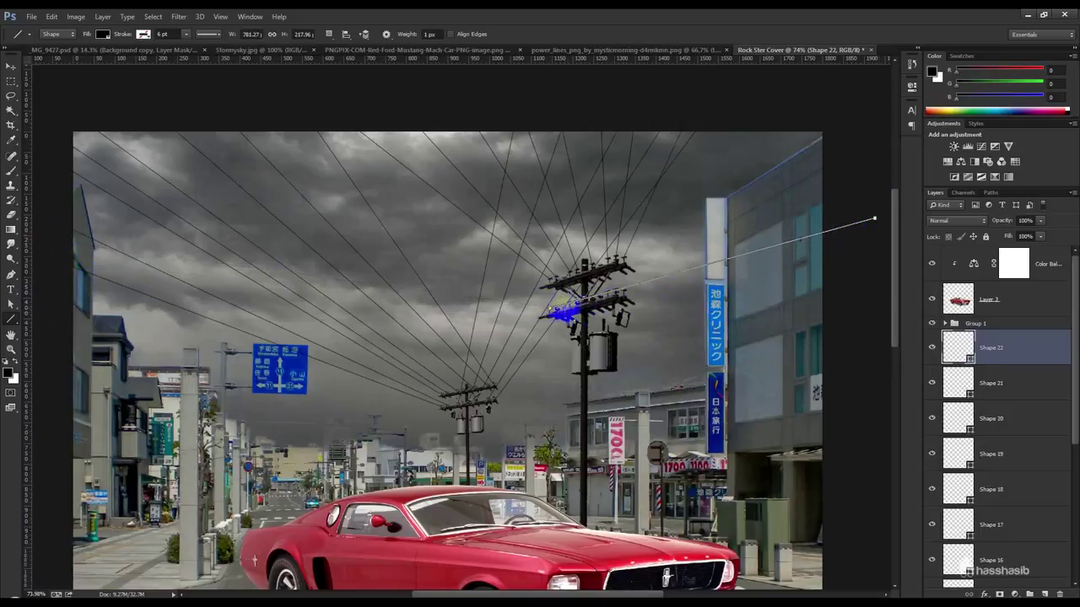
pyautogui.moveTo(557, 313); pyautogui.dragTo(866, 313)
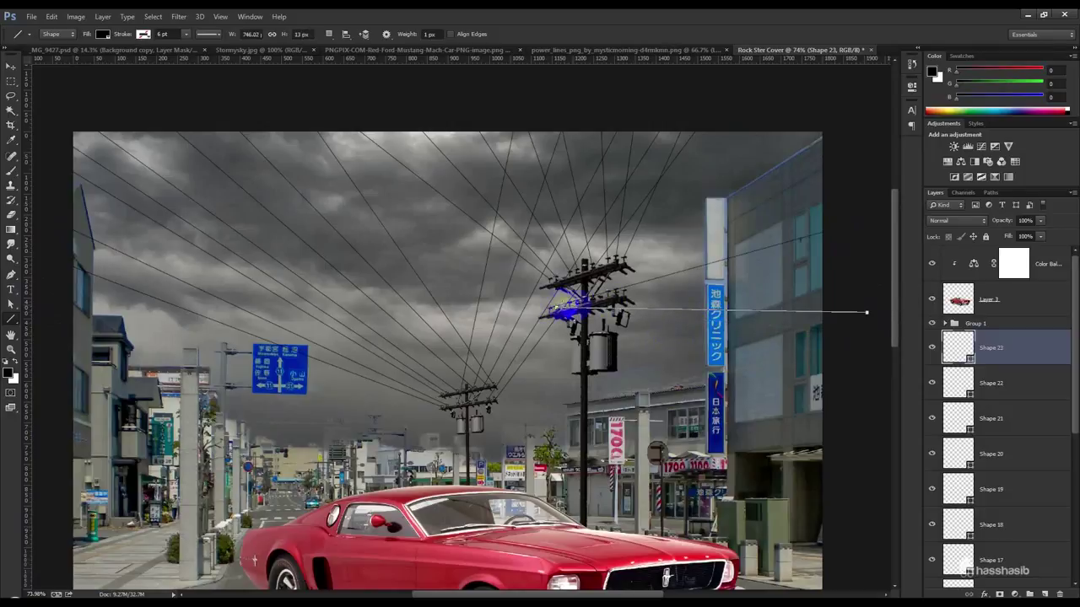
pyautogui.moveTo(856, 288)
pyautogui.mouseDown()
pyautogui.moveTo(591, 296)
pyautogui.moveTo(757, 293)
pyautogui.mouseUp()
pyautogui.moveTo(857, 256); pyautogui.dragTo(595, 289)
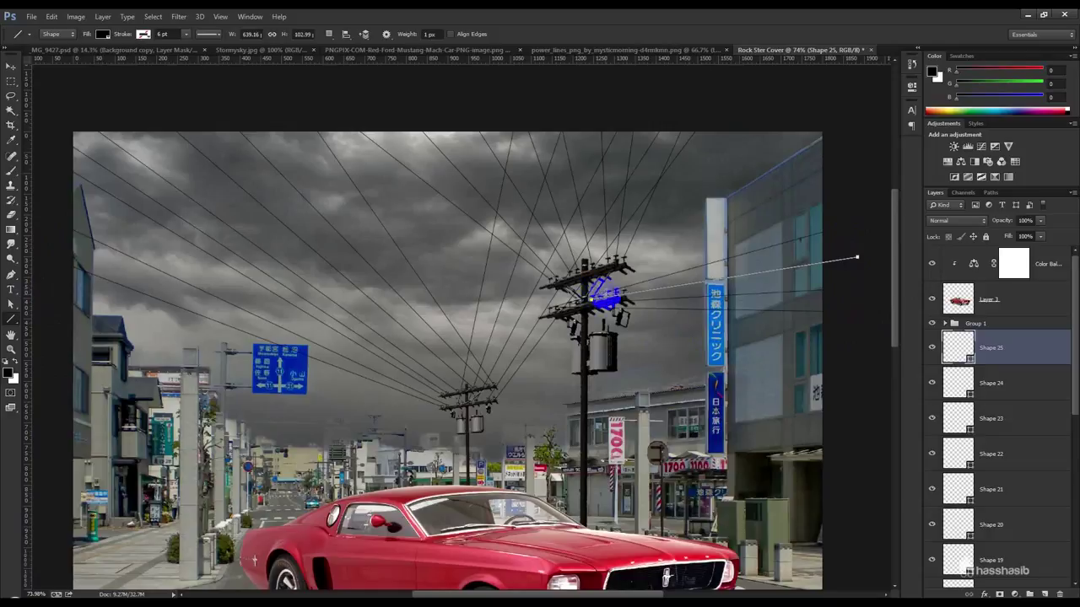
pyautogui.moveTo(833, 205)
pyautogui.mouseDown()
pyautogui.moveTo(609, 293)
pyautogui.moveTo(855, 347)
pyautogui.mouseUp()
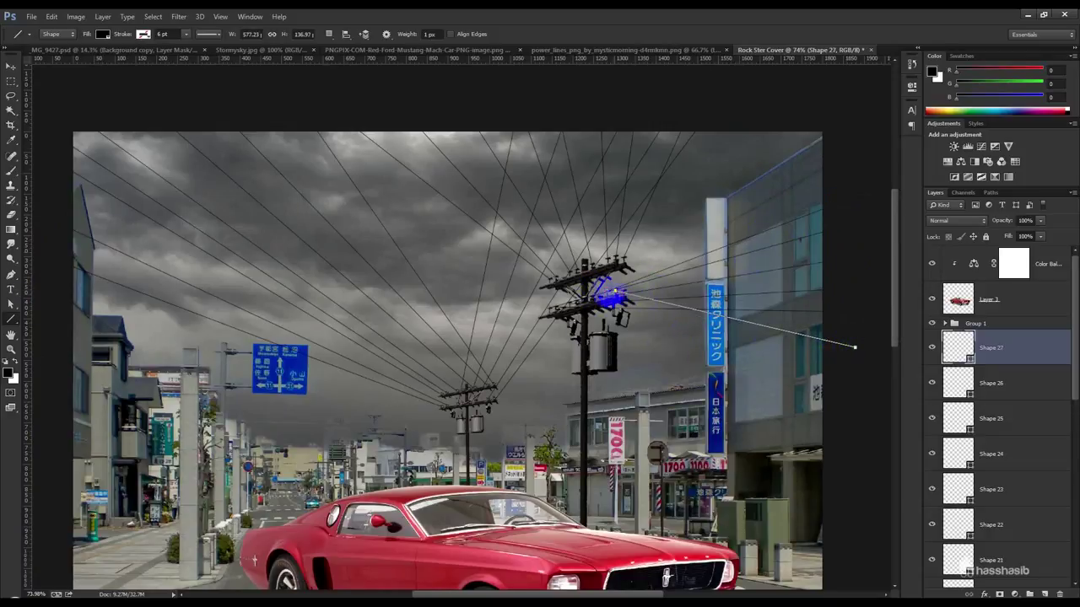
pyautogui.moveTo(619, 293); pyautogui.dragTo(835, 151)
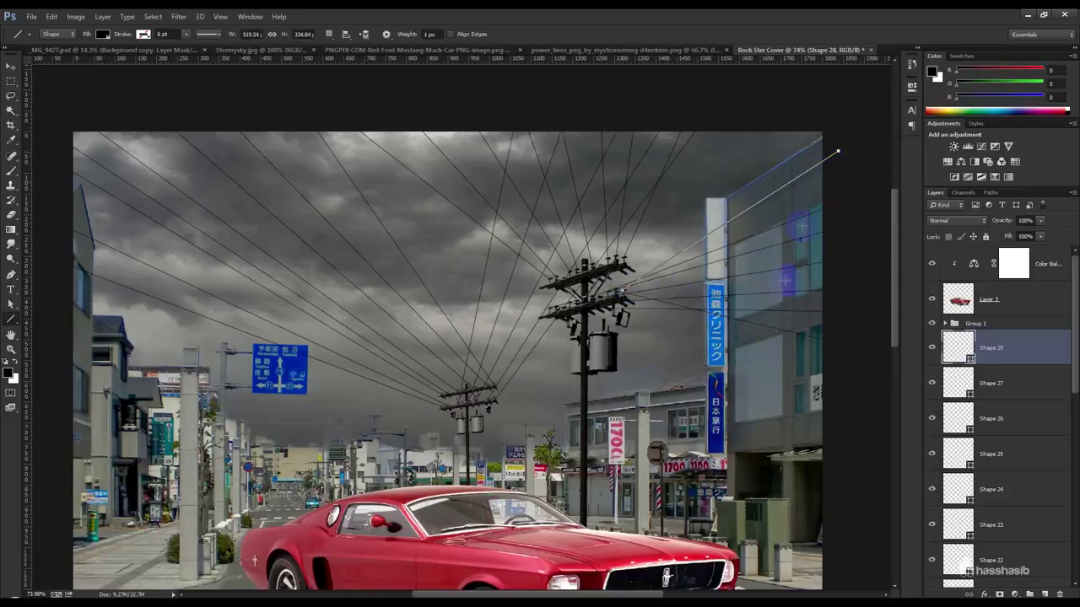
# Step: Select the new wire layers down to Layer 4 and group them as Group 2
pyautogui.scroll(-3, 783, 292)
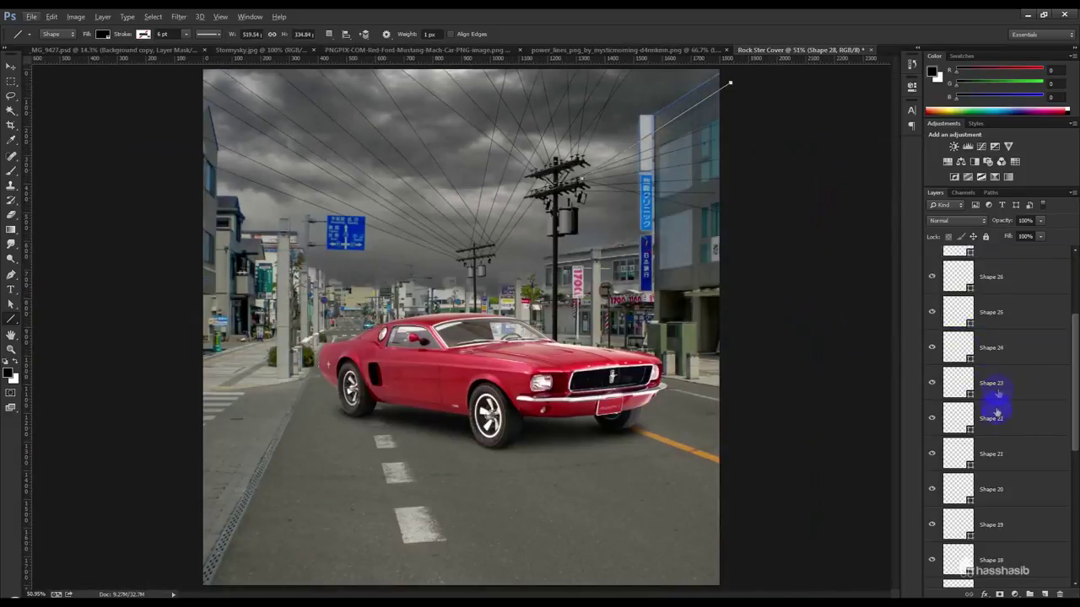
pyautogui.scroll(-5, 982, 396)
pyautogui.keyDown('shift'); pyautogui.click(1005, 428); pyautogui.keyUp('shift')
pyautogui.hotkey('ctrl', 'g')
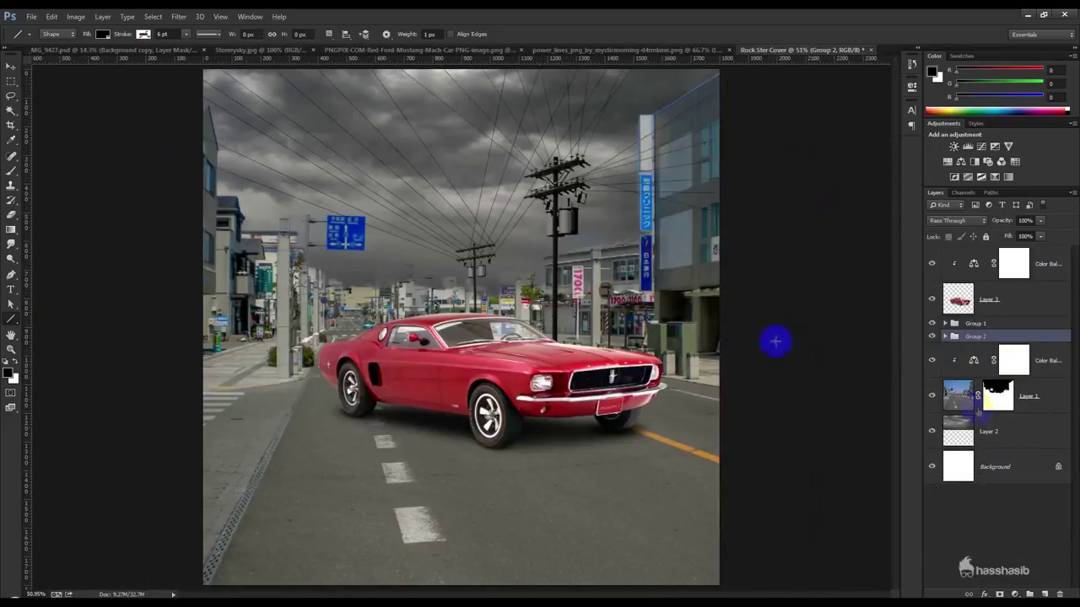
# Step: Add a Curves adjustment above the car layer, bending the curve down to darken
pyautogui.scroll(-1, 604, 303)
pyautogui.click(11, 67)
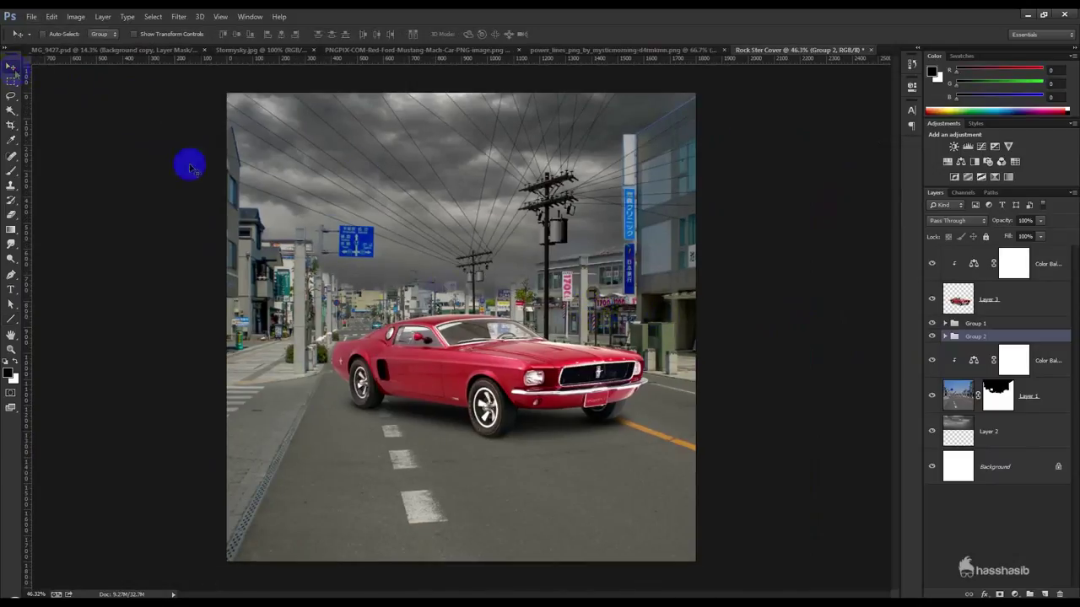
pyautogui.click(1024, 302)
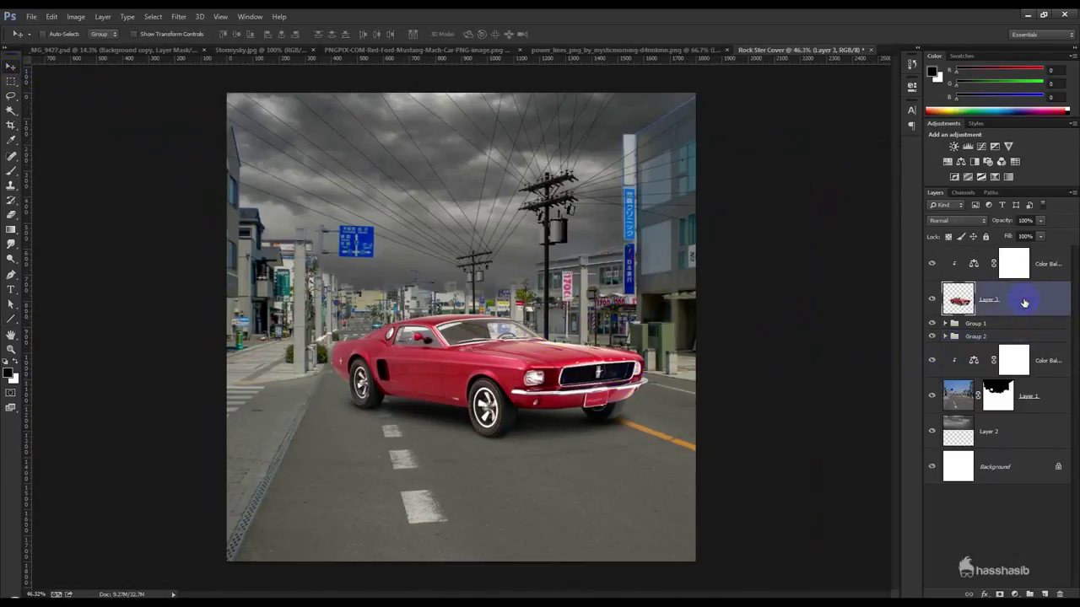
pyautogui.click(1014, 594)
pyautogui.click(977, 414)
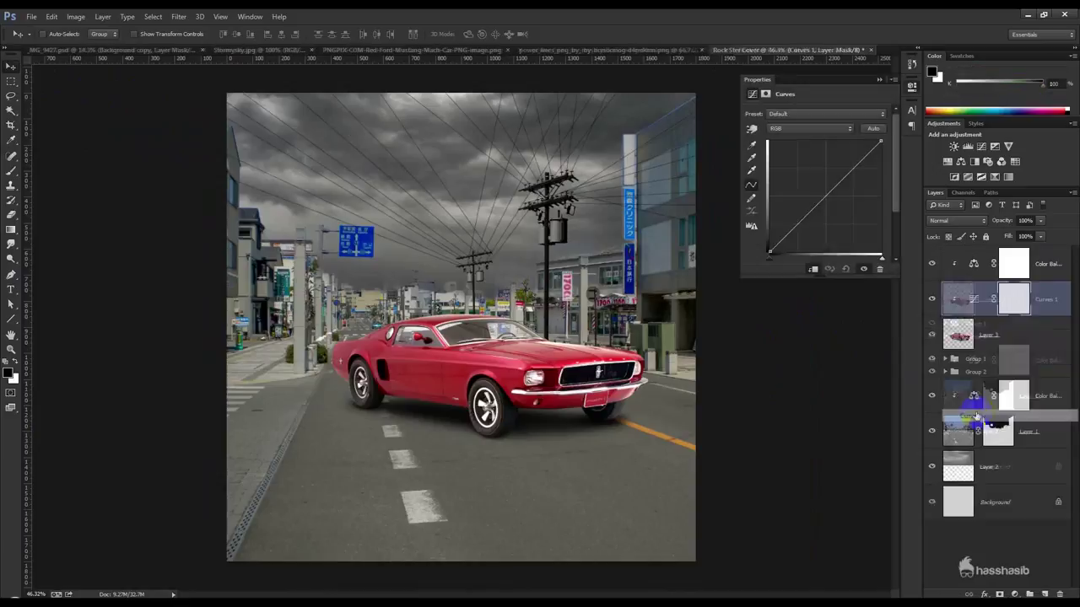
pyautogui.moveTo(833, 190); pyautogui.dragTo(839, 217)
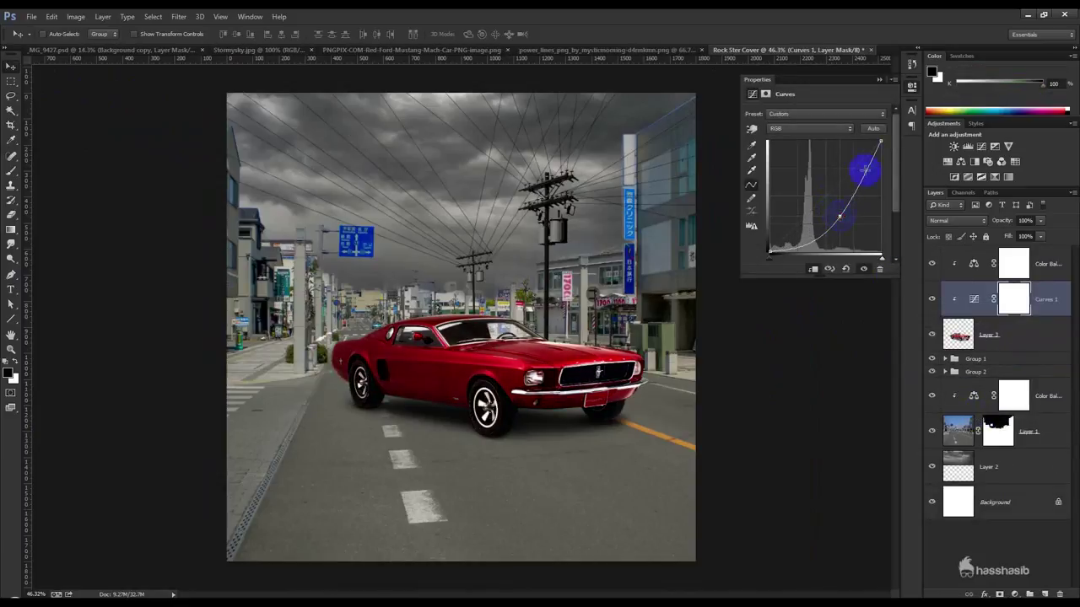
pyautogui.moveTo(880, 145); pyautogui.dragTo(888, 192)
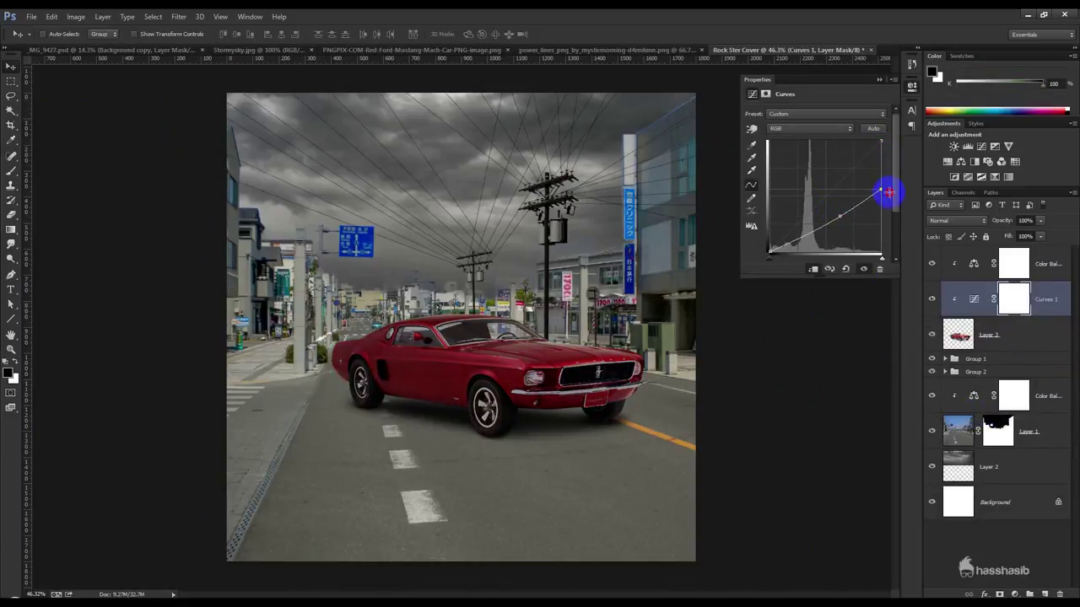
# Step: Paint the Curves mask over the car to restore its red, then reselect Layer 3
pyautogui.click(12, 172)
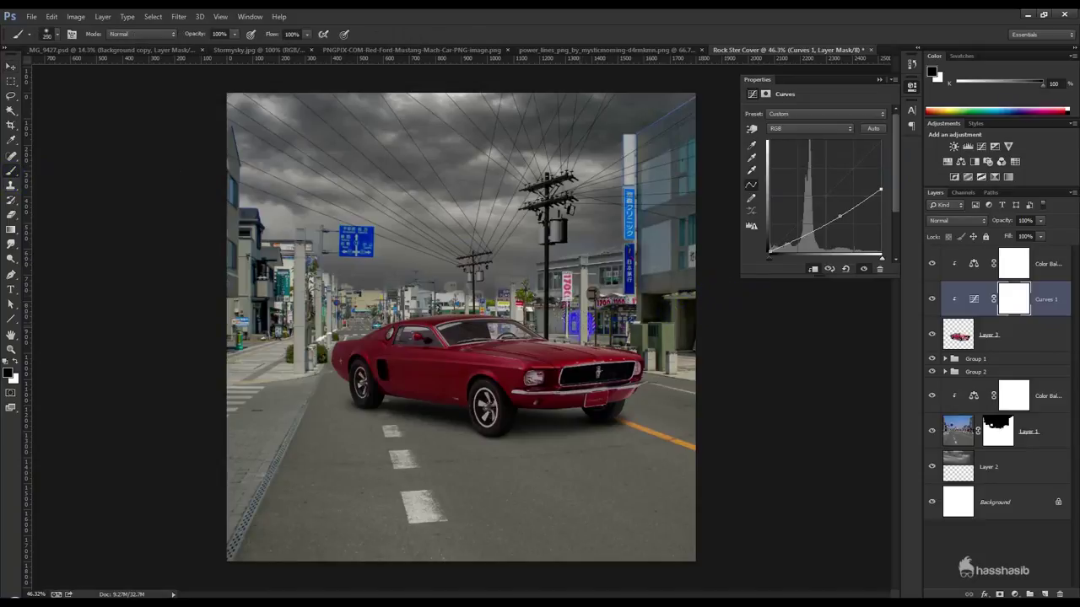
pyautogui.moveTo(600, 319)
pyautogui.mouseDown()
pyautogui.moveTo(356, 287)
pyautogui.moveTo(261, 286)
pyautogui.mouseUp()
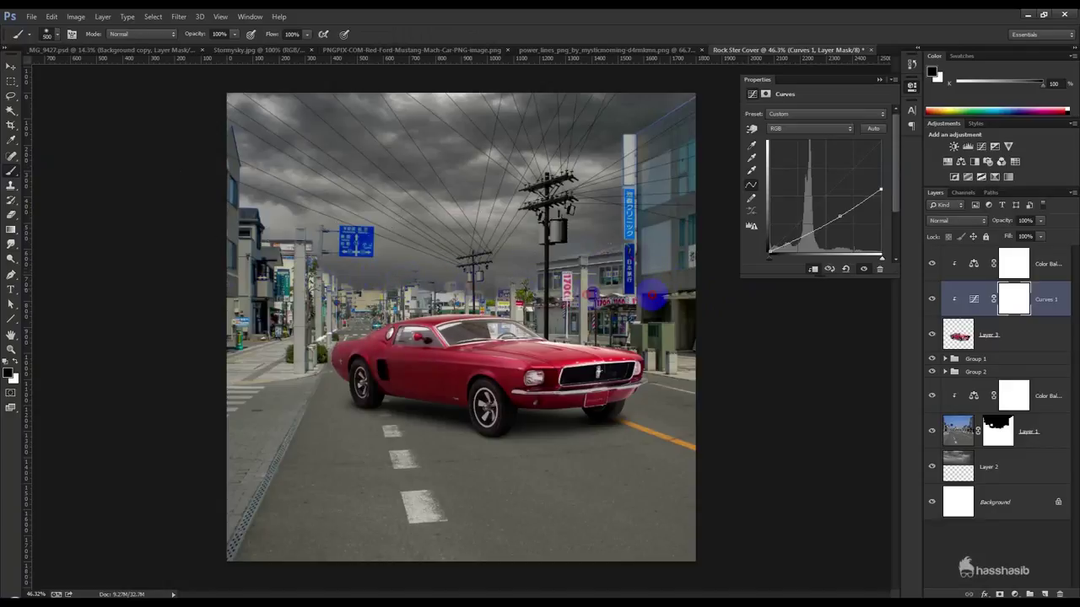
pyautogui.click(12, 66)
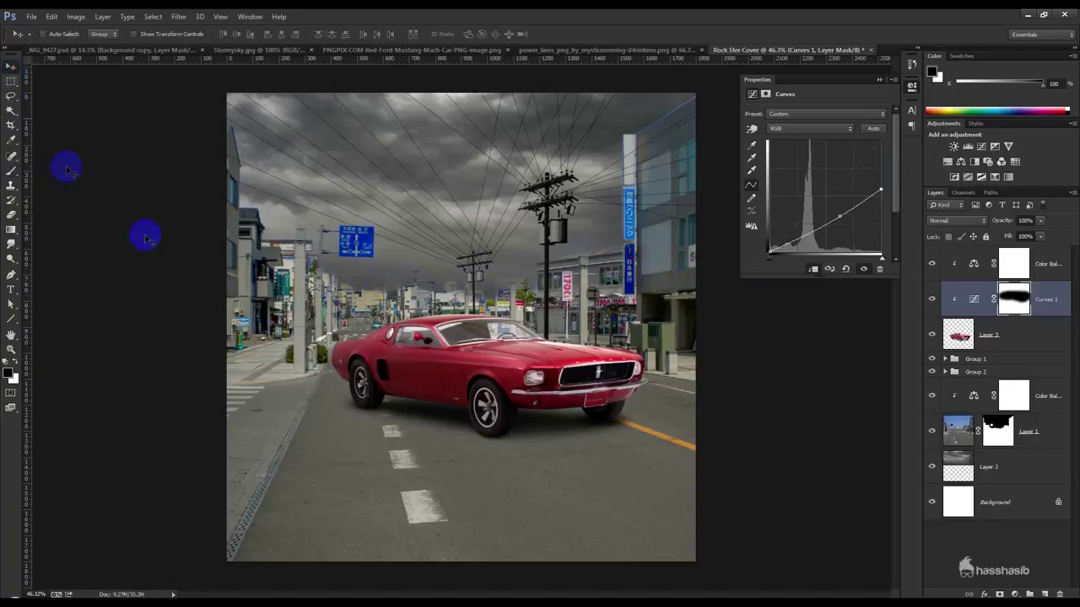
pyautogui.click(1009, 342)
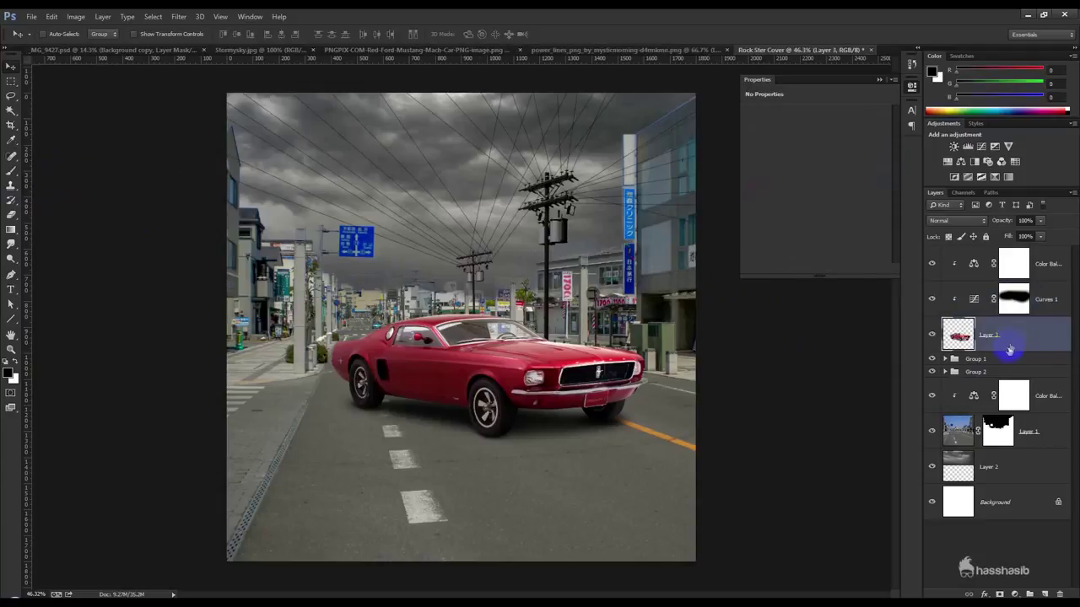
# Step: Duplicate the car layer and set the original Layer 3 to Multiply
pyautogui.hotkey('ctrl', 'j')
pyautogui.click(1009, 374)
pyautogui.click(957, 221)
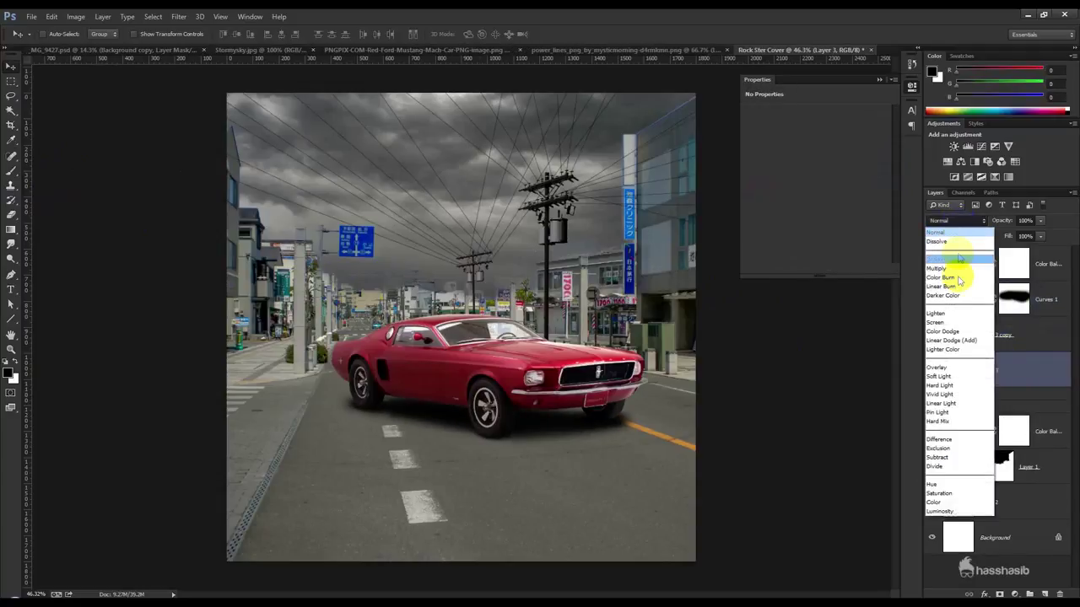
pyautogui.click(949, 270)
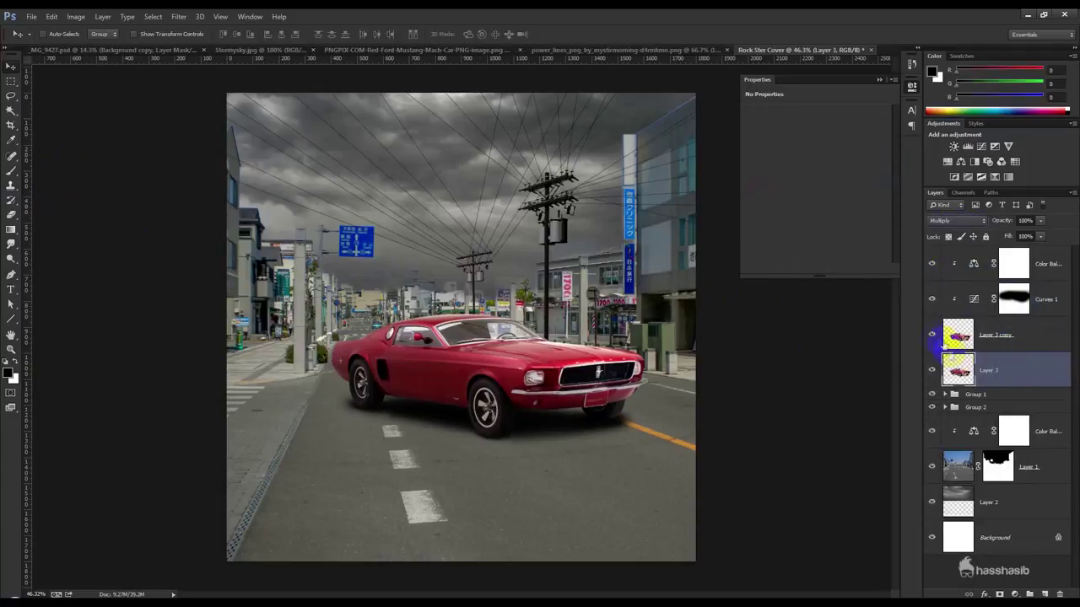
pyautogui.click(933, 337)
pyautogui.click(932, 335)
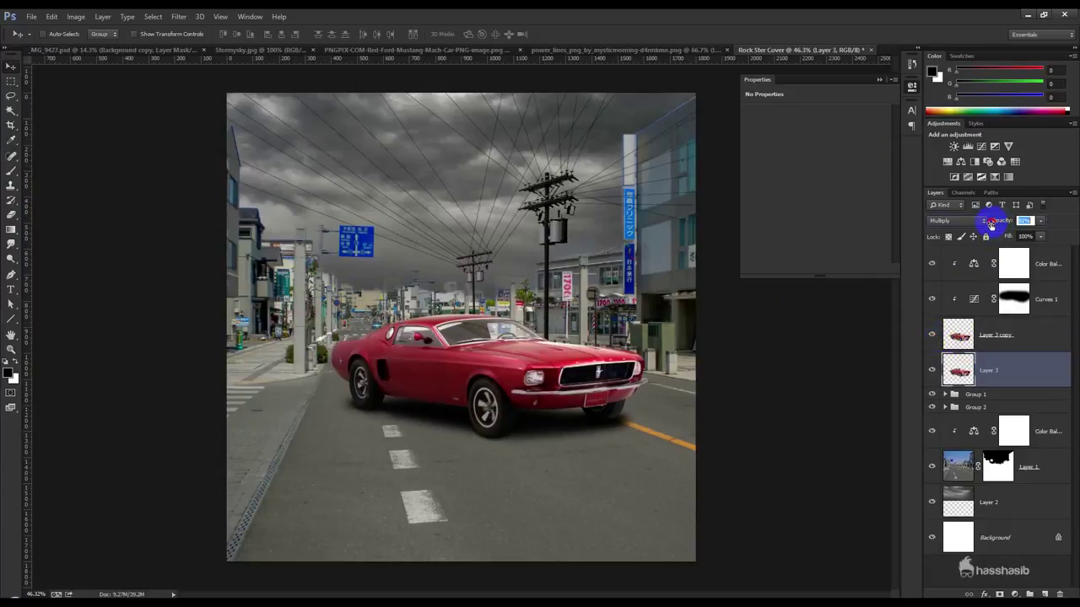
# Step: Add a mask to Layer 3 copy and paint it under the car and wheels
pyautogui.click(995, 350)
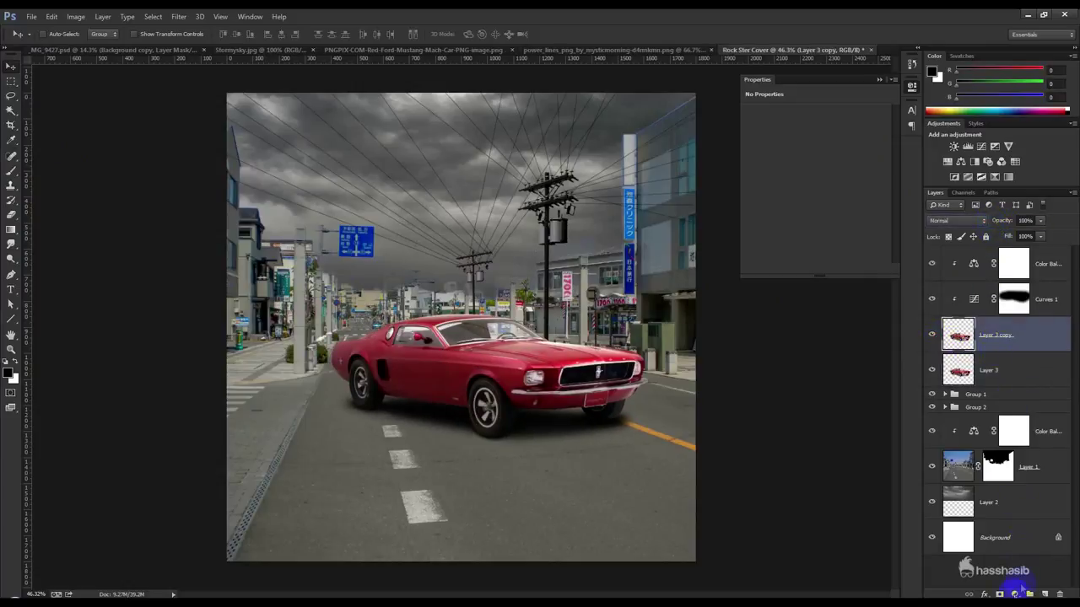
pyautogui.click(1000, 594)
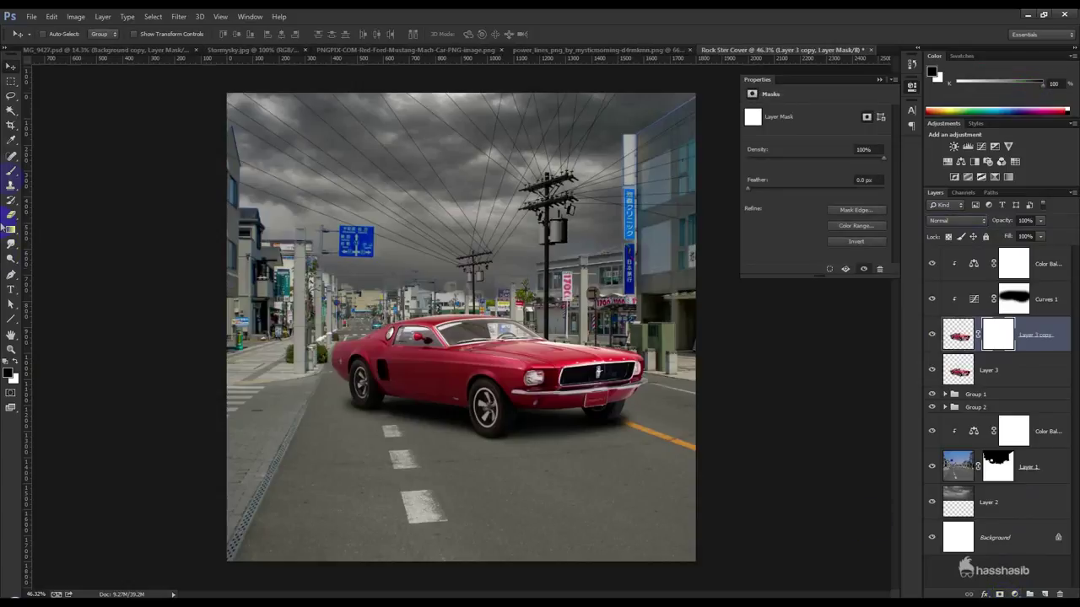
pyautogui.click(17, 177)
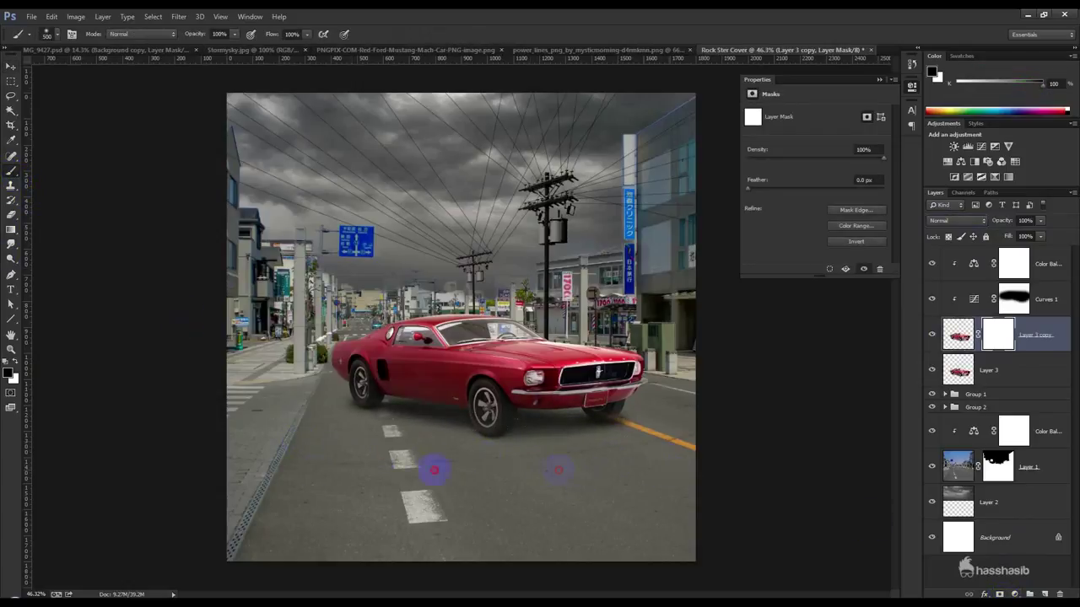
pyautogui.hotkey('ctrl', 'z')
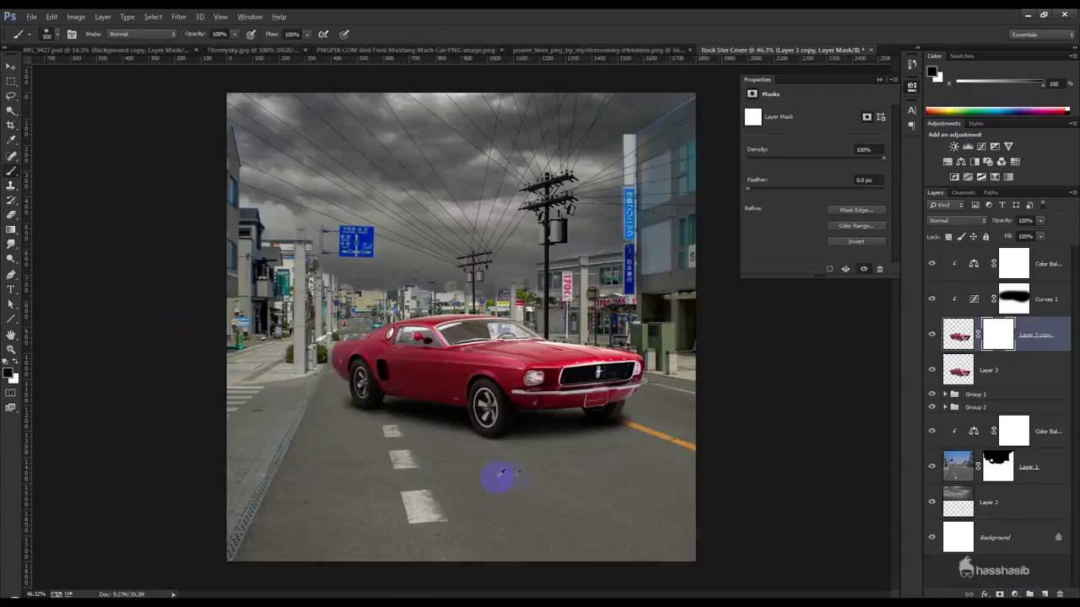
pyautogui.scroll(2, 506, 477)
pyautogui.scroll(1, 519, 471)
pyautogui.moveTo(688, 413)
pyautogui.mouseDown()
pyautogui.moveTo(627, 393)
pyautogui.moveTo(550, 412)
pyautogui.mouseUp()
pyautogui.hotkey('ctrl', 'z')
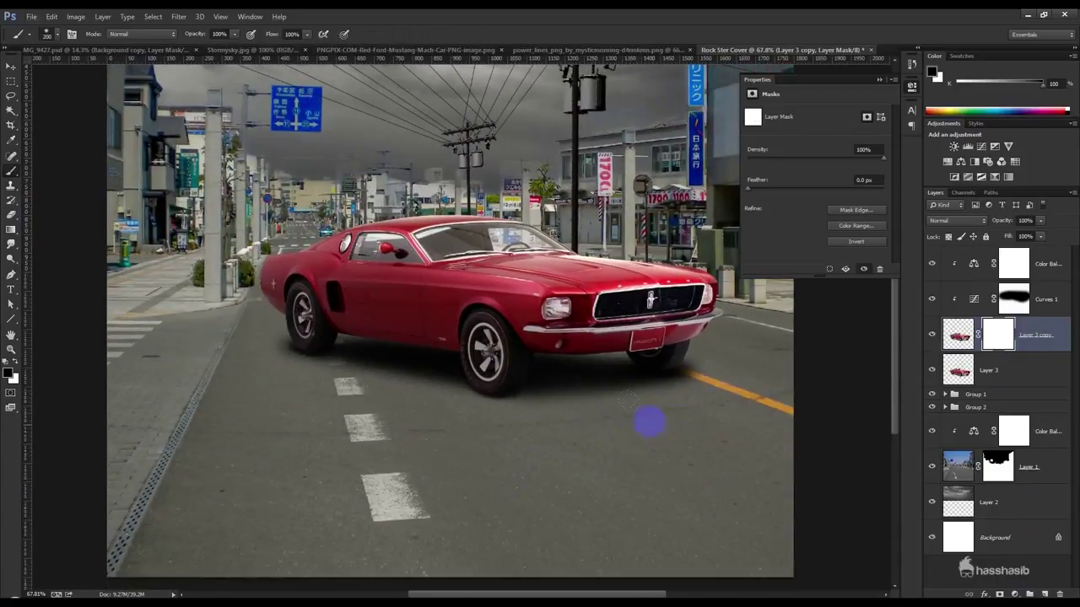
pyautogui.moveTo(593, 378); pyautogui.dragTo(692, 411)
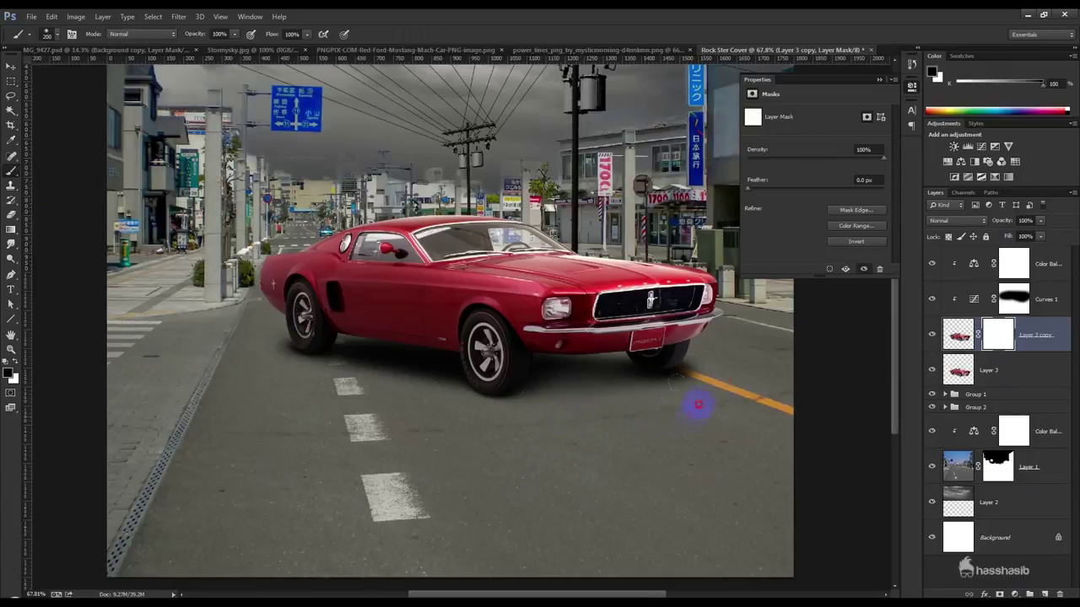
pyautogui.moveTo(426, 371)
pyautogui.mouseDown()
pyautogui.moveTo(352, 381)
pyautogui.moveTo(421, 385)
pyautogui.mouseUp()
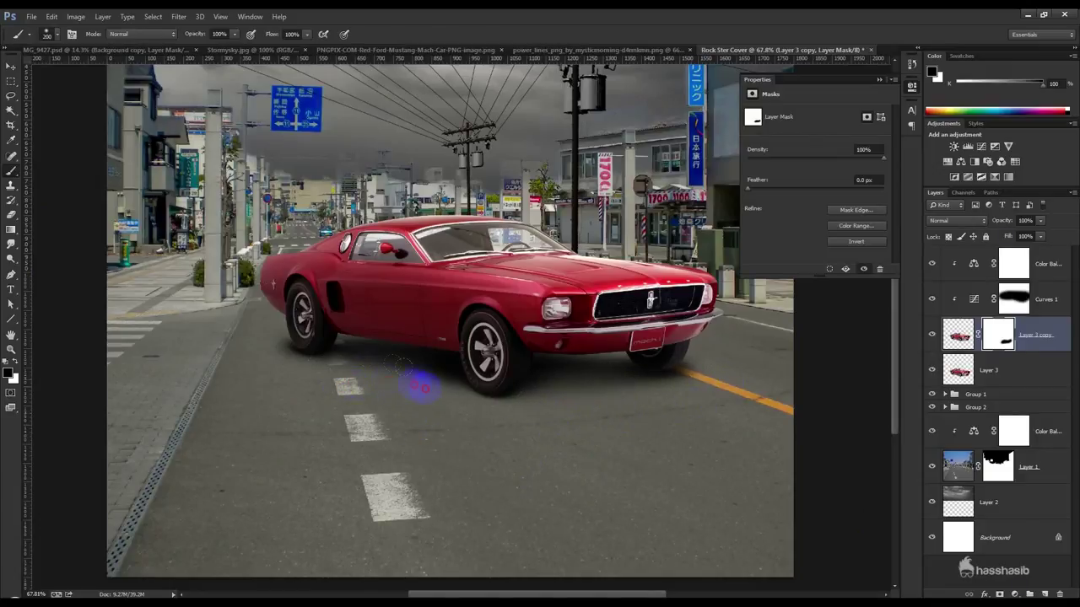
# Step: Group the car layers and adjustments as Group 3 and nudge the car slightly
pyautogui.scroll(-3, 309, 416)
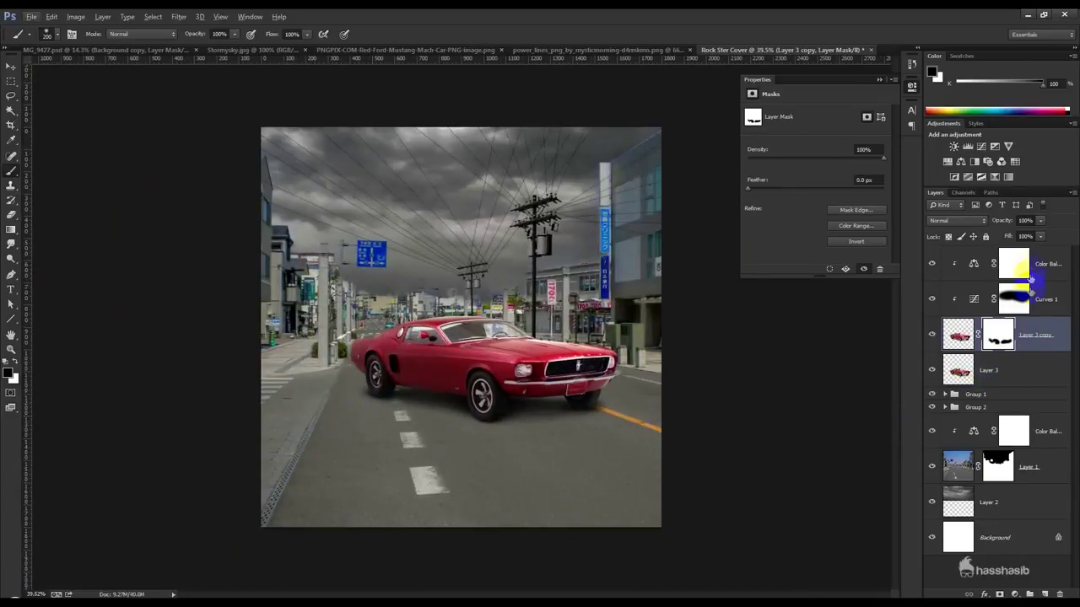
pyautogui.click(1046, 265)
pyautogui.keyDown('shift'); pyautogui.click(1012, 371); pyautogui.keyUp('shift')
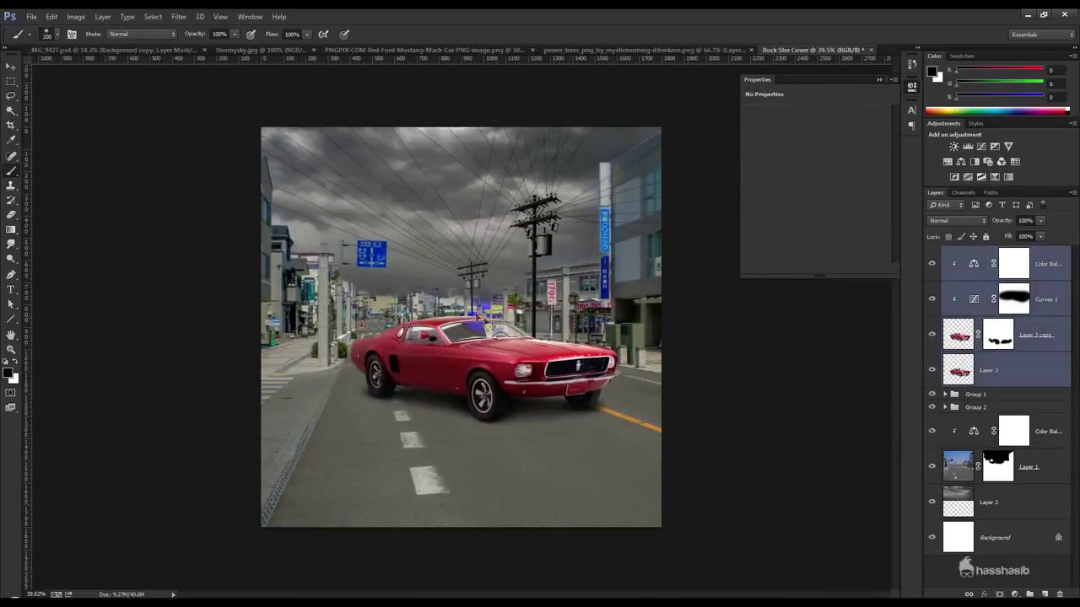
pyautogui.hotkey('ctrl', 'g')
pyautogui.click(11, 68)
pyautogui.moveTo(460, 313); pyautogui.dragTo(456, 319)
pyautogui.scroll(-1, 460, 323)
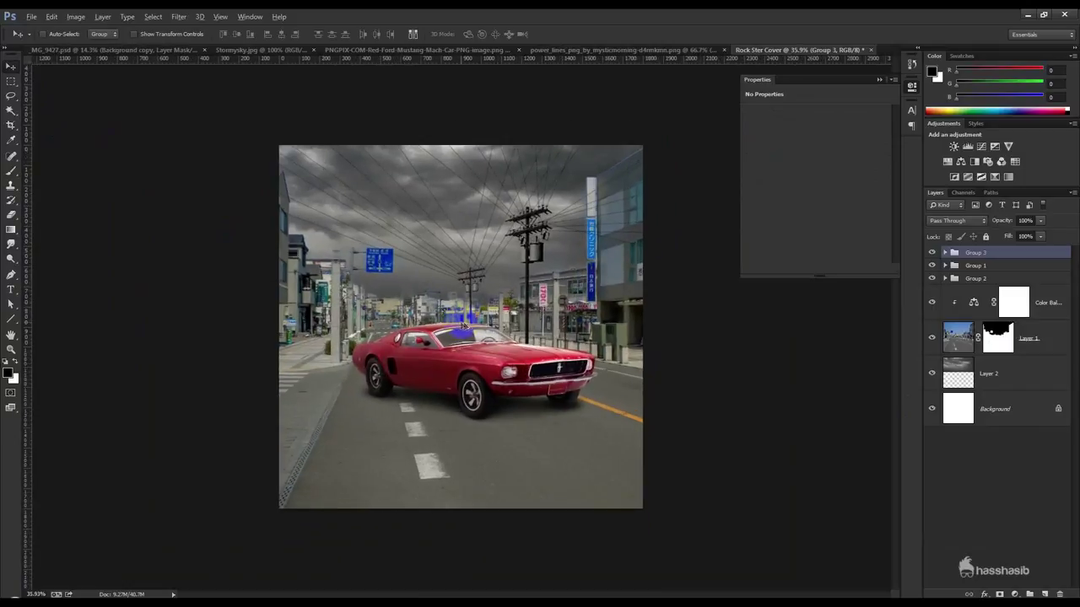
# Step: Close the power lines, car and stormy sky source images
pyautogui.scroll(1, 463, 325)
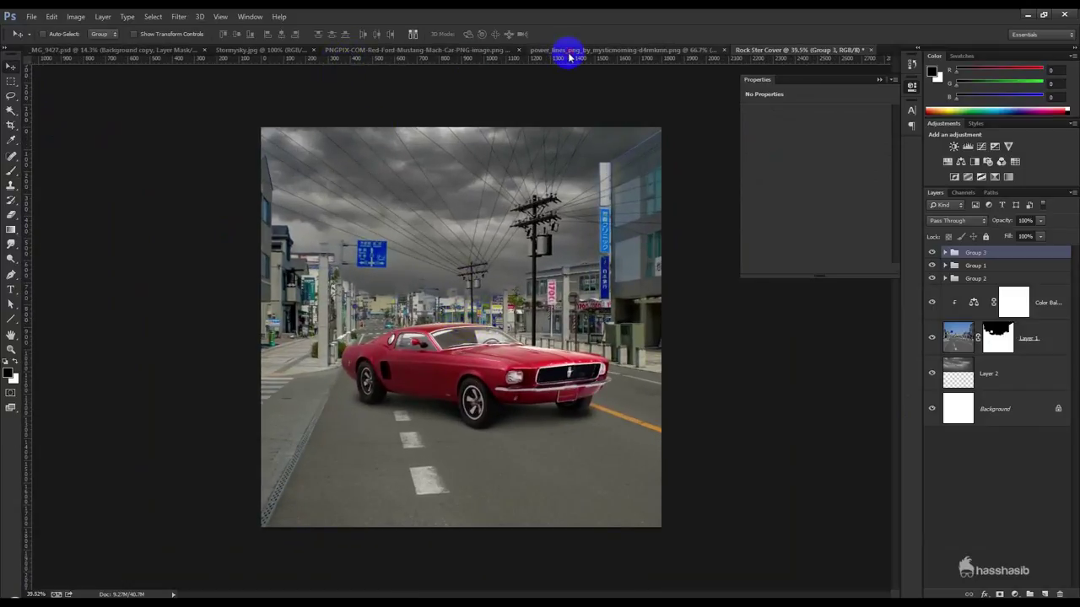
pyautogui.click(570, 55)
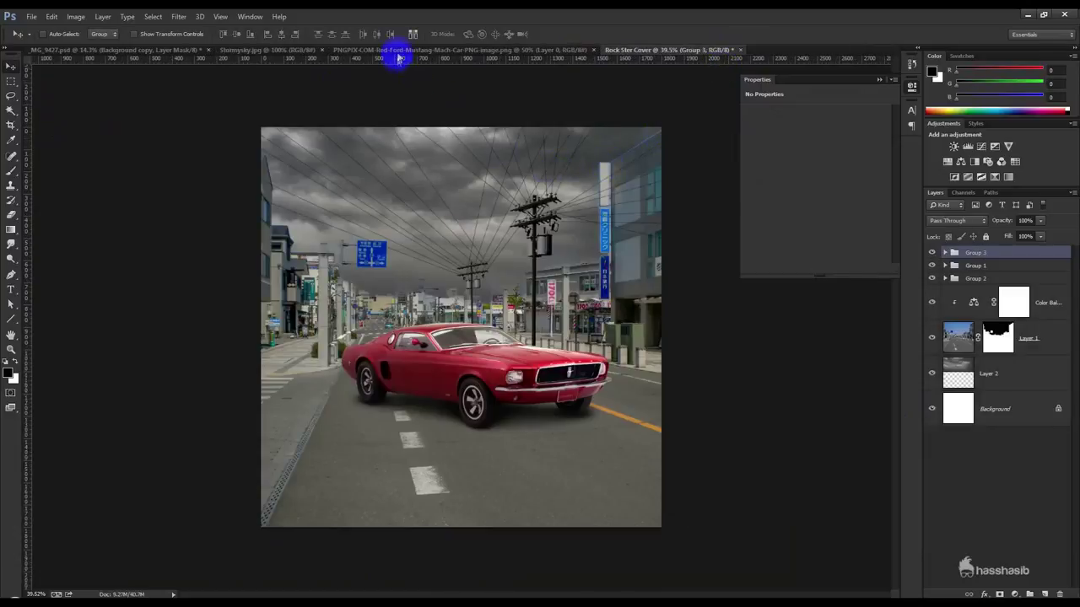
pyautogui.moveTo(399, 58); pyautogui.dragTo(515, 66)
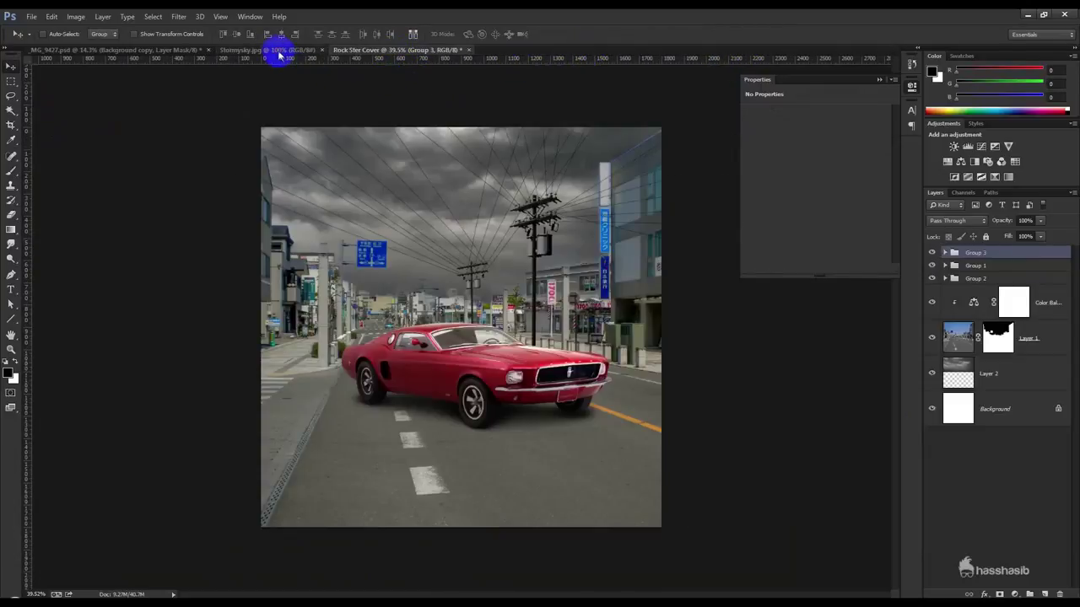
pyautogui.click(278, 51)
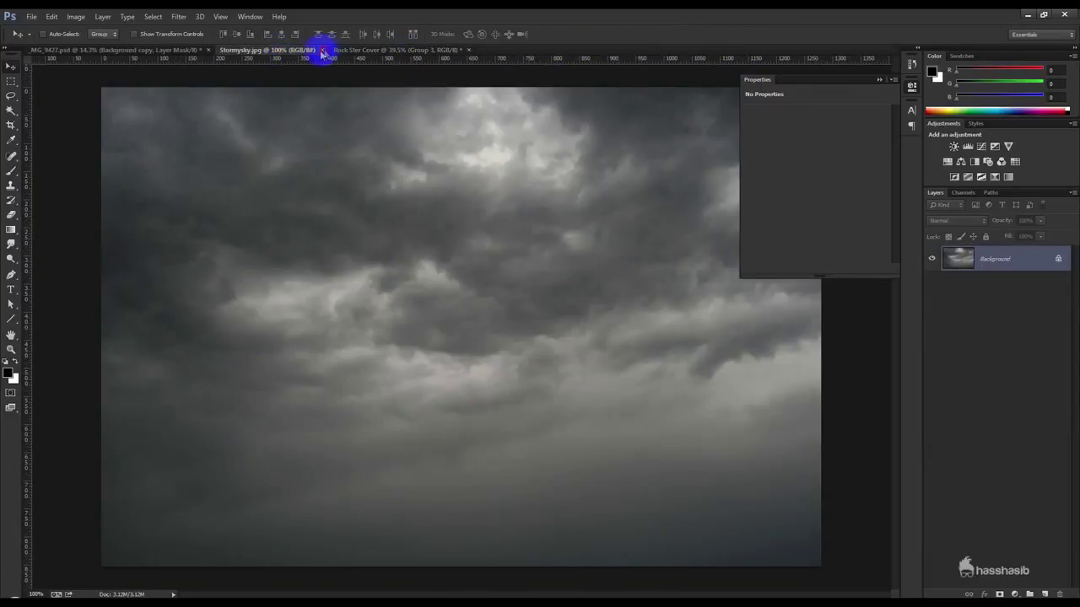
pyautogui.click(323, 50)
# Step: Drag the guitarist layer from _MG_9427.psd into Rock Star Cover, dismissing the error messages
pyautogui.click(167, 50)
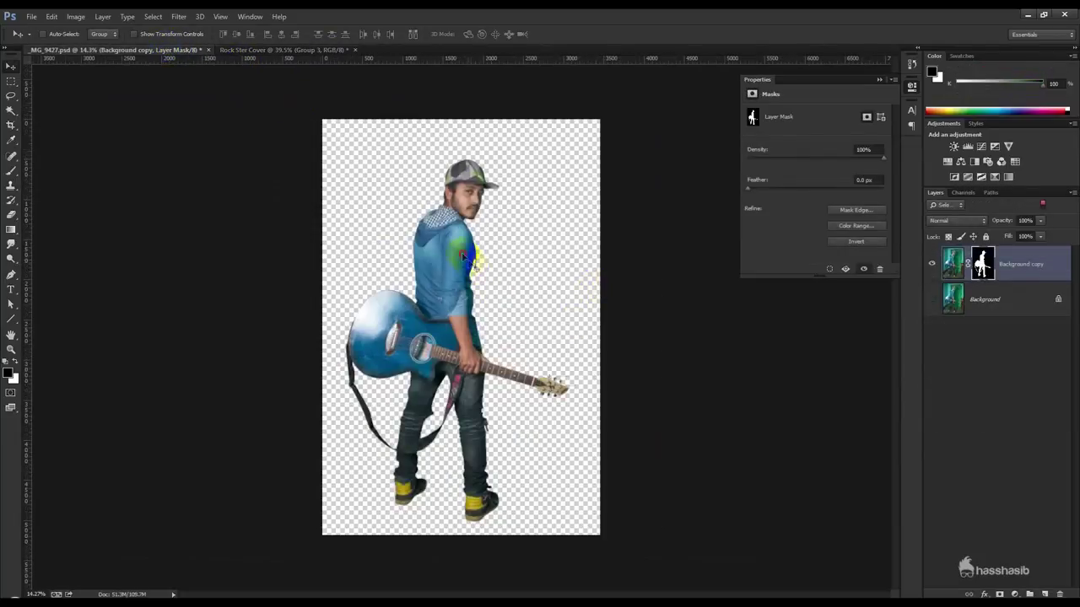
pyautogui.moveTo(475, 266); pyautogui.dragTo(476, 314)
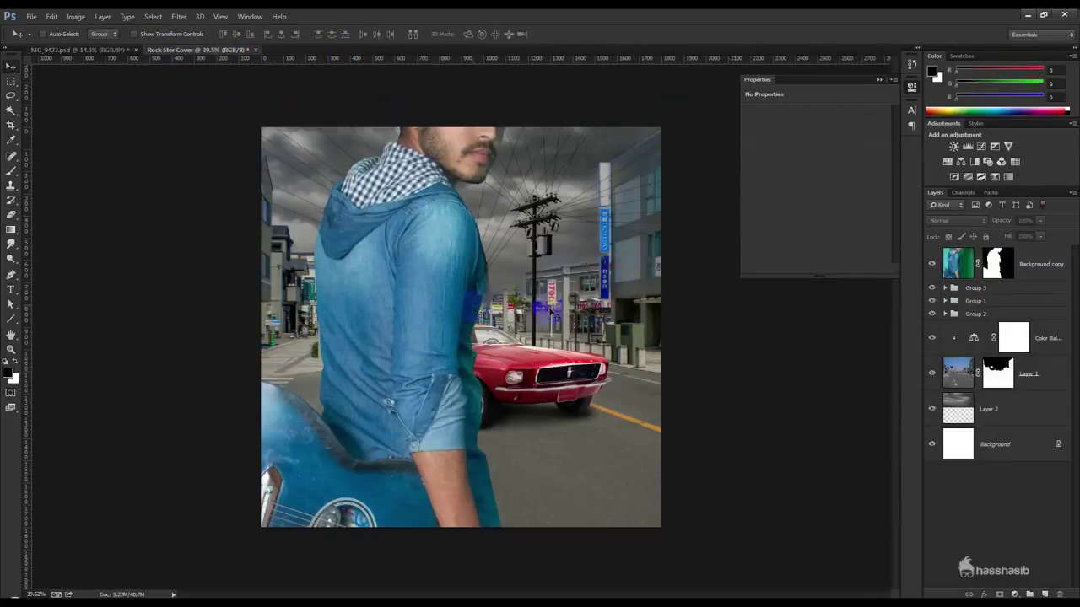
pyautogui.click(489, 297)
pyautogui.click(535, 234)
# Step: Move the guitarist, convert it to a Smart Object, and start scaling it down
pyautogui.click(1044, 264)
pyautogui.moveTo(475, 266); pyautogui.dragTo(518, 315)
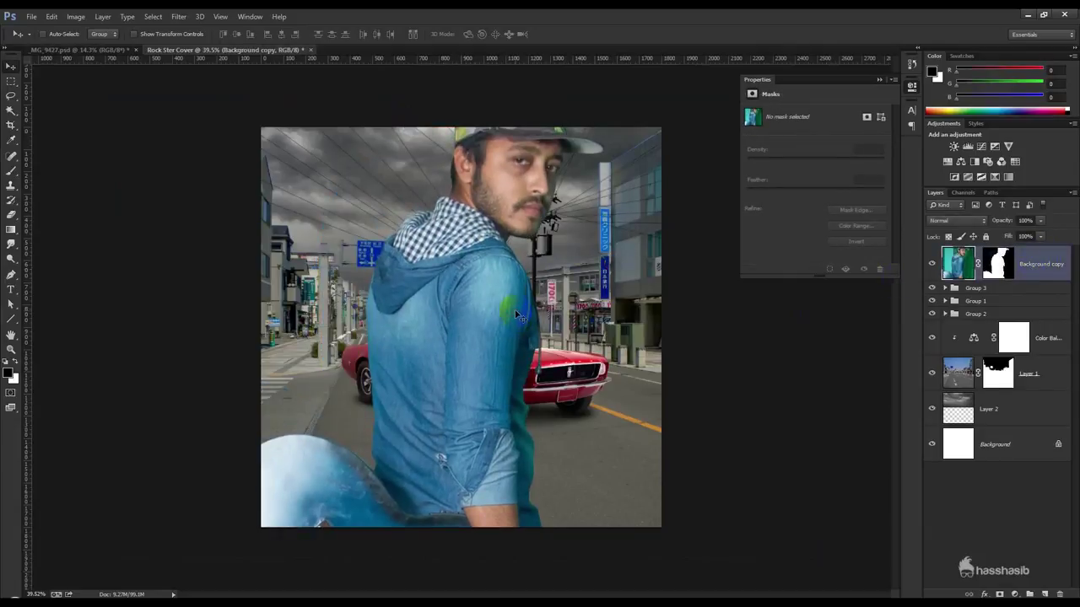
pyautogui.rightClick(1036, 264)
pyautogui.click(926, 216)
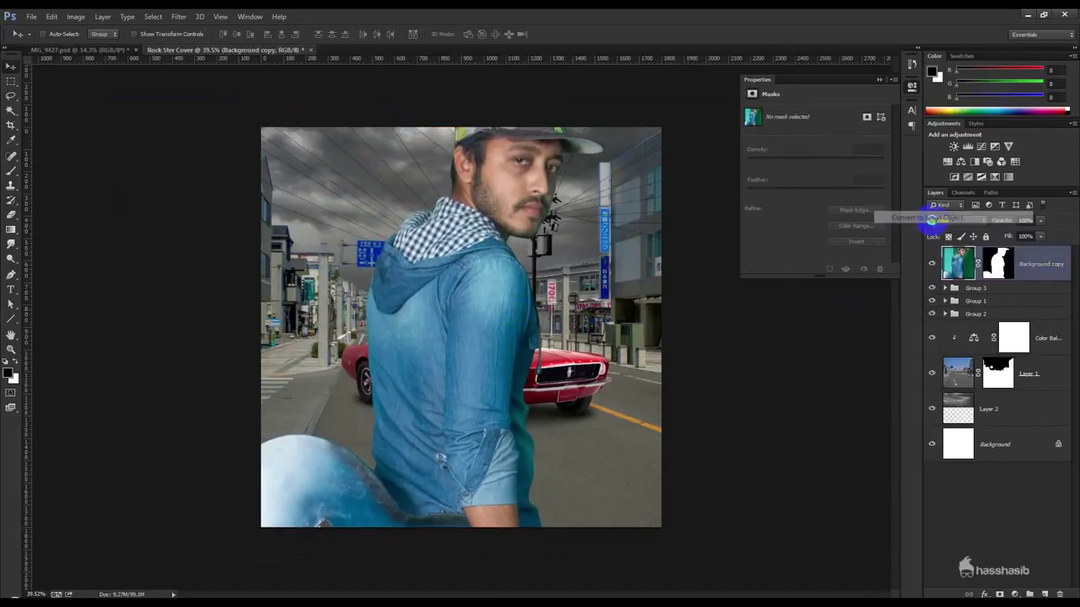
pyautogui.hotkey('ctrl', 't')
pyautogui.moveTo(180, 74); pyautogui.dragTo(343, 328)
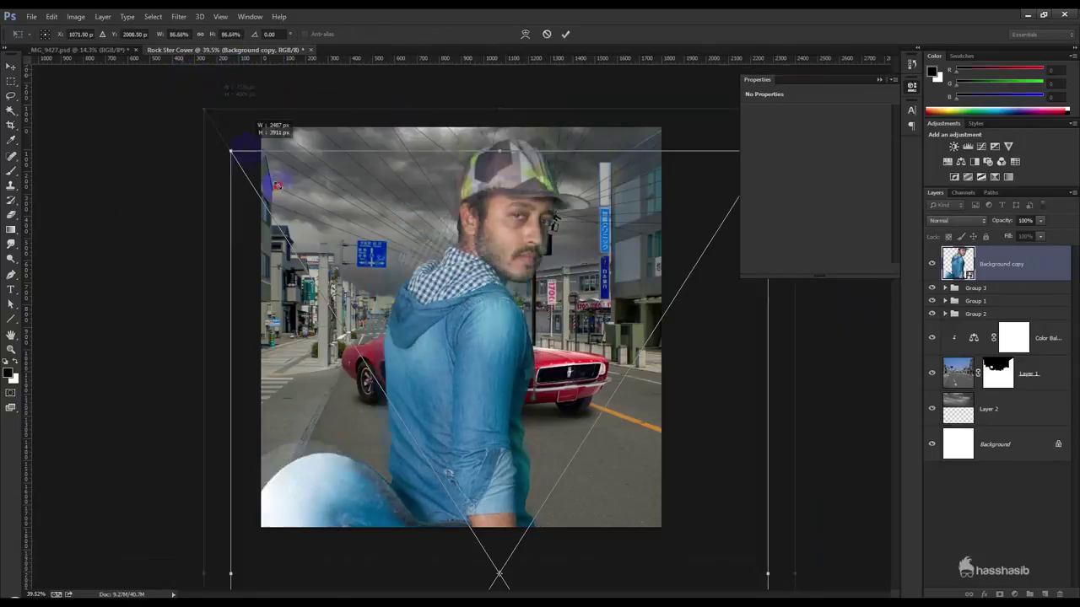
# Step: Scale the guitarist to about 49% and move him up into the street with a slight rotation
pyautogui.moveTo(512, 415); pyautogui.dragTo(506, 242)
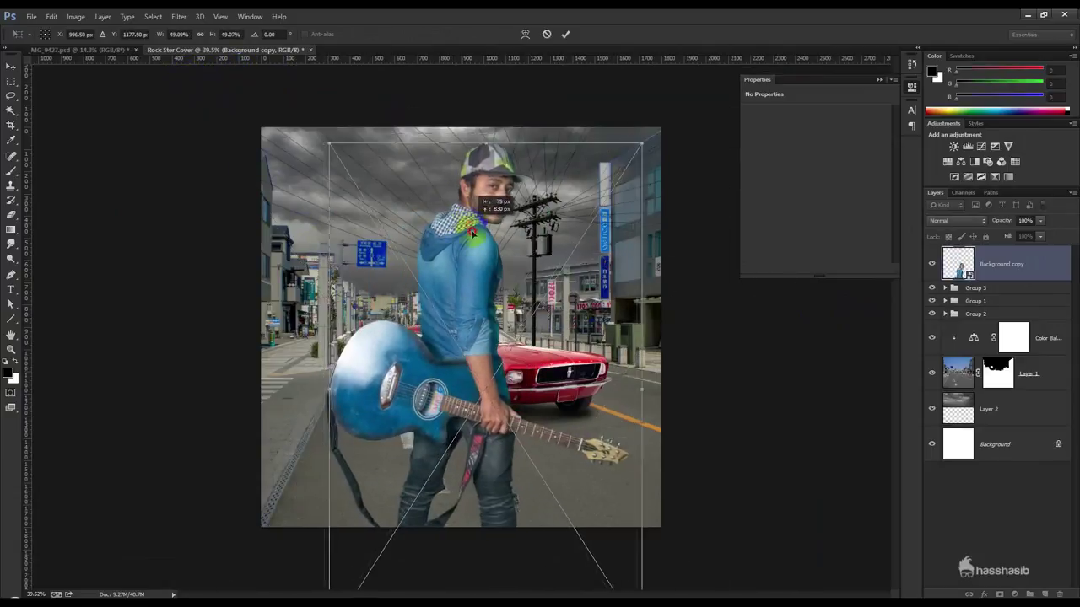
pyautogui.moveTo(735, 289); pyautogui.dragTo(765, 289)
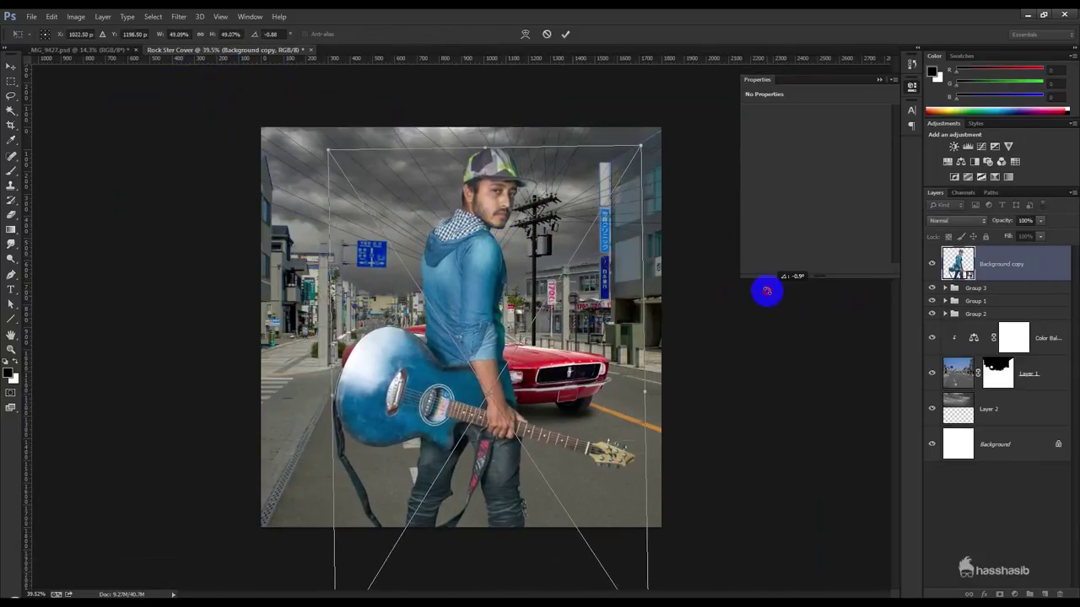
pyautogui.moveTo(590, 253); pyautogui.dragTo(540, 253)
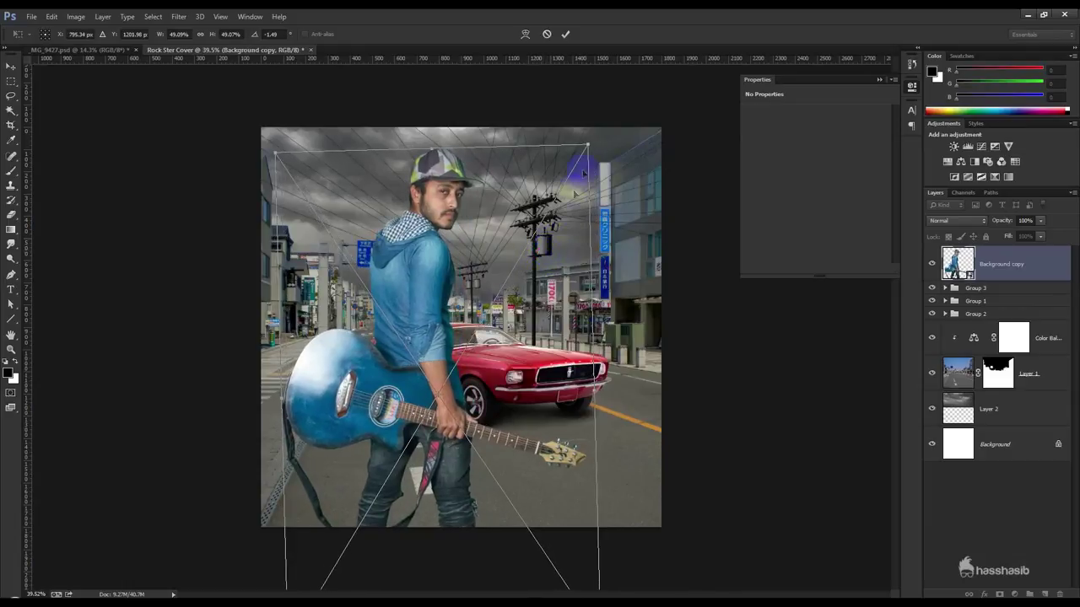
pyautogui.moveTo(441, 233); pyautogui.dragTo(457, 218)
pyautogui.click(564, 35)
# Step: Nudge the guitarist into place and tilt him slightly right in front of the red Mustang
pyautogui.moveTo(446, 321)
pyautogui.mouseDown()
pyautogui.moveTo(440, 314)
pyautogui.moveTo(447, 325)
pyautogui.mouseUp()
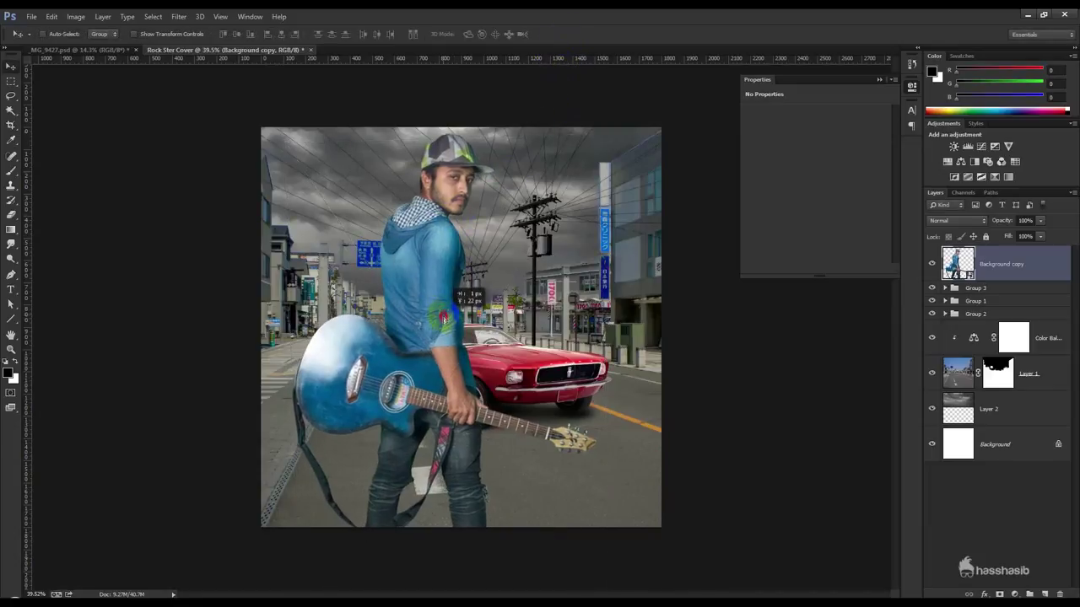
pyautogui.hotkey('ctrl', 't')
pyautogui.moveTo(622, 325); pyautogui.dragTo(631, 320)
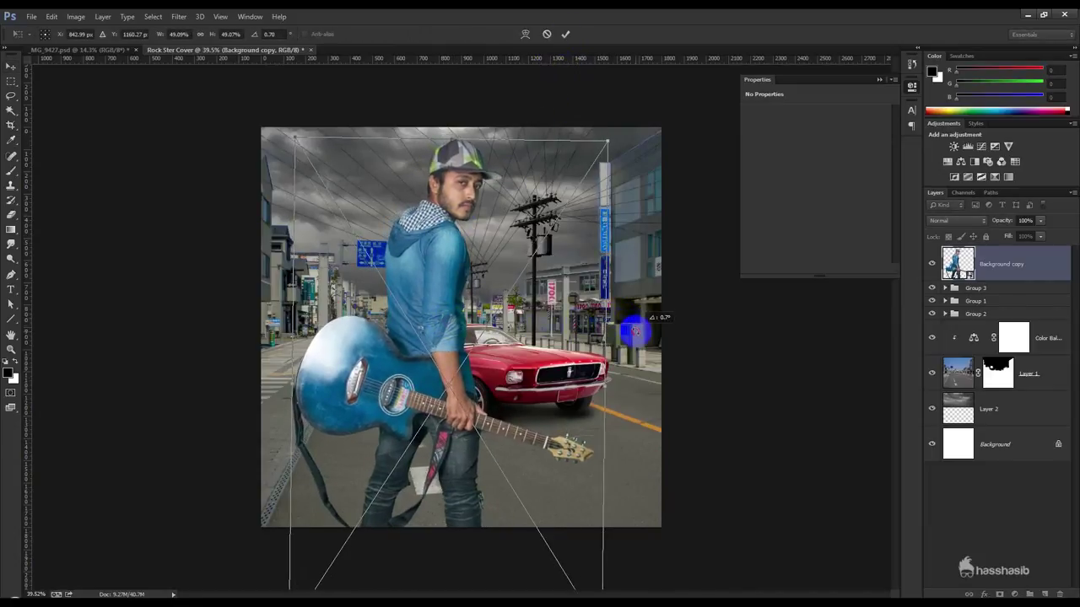
pyautogui.doubleClick(502, 294)
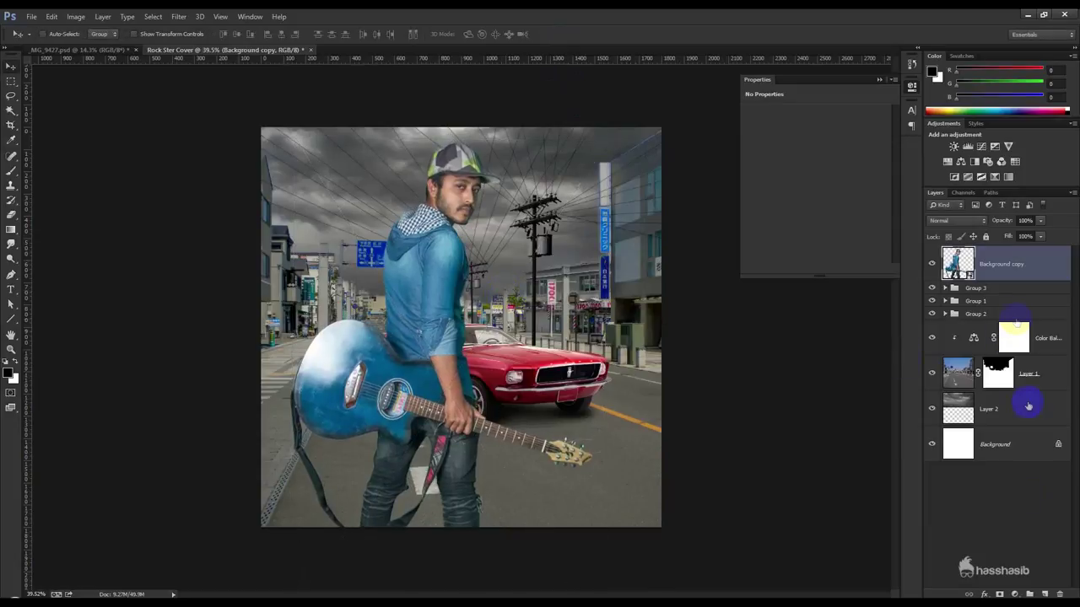
pyautogui.click(1015, 593)
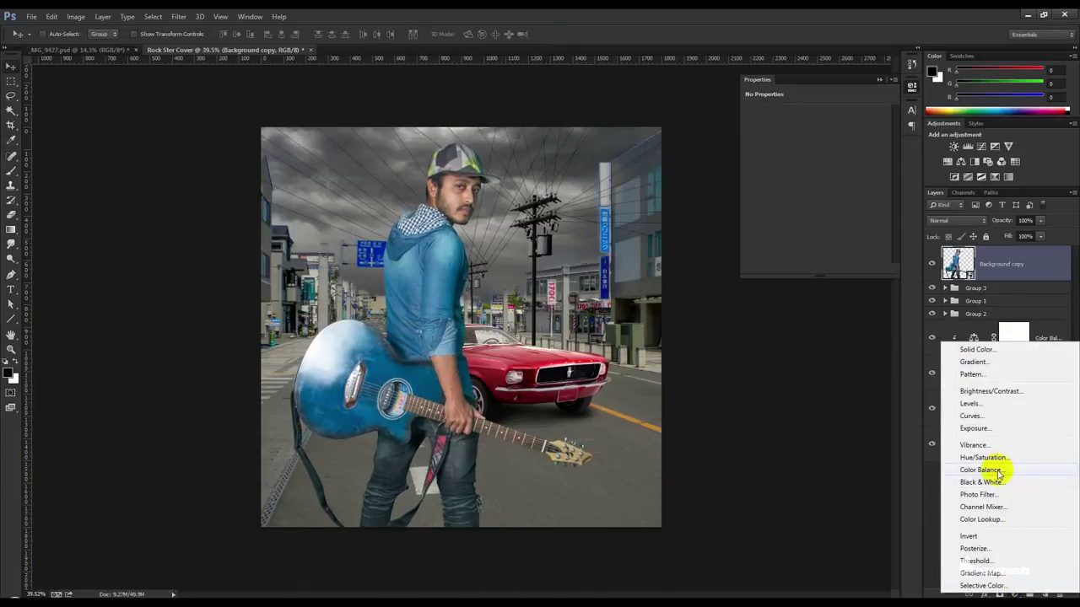
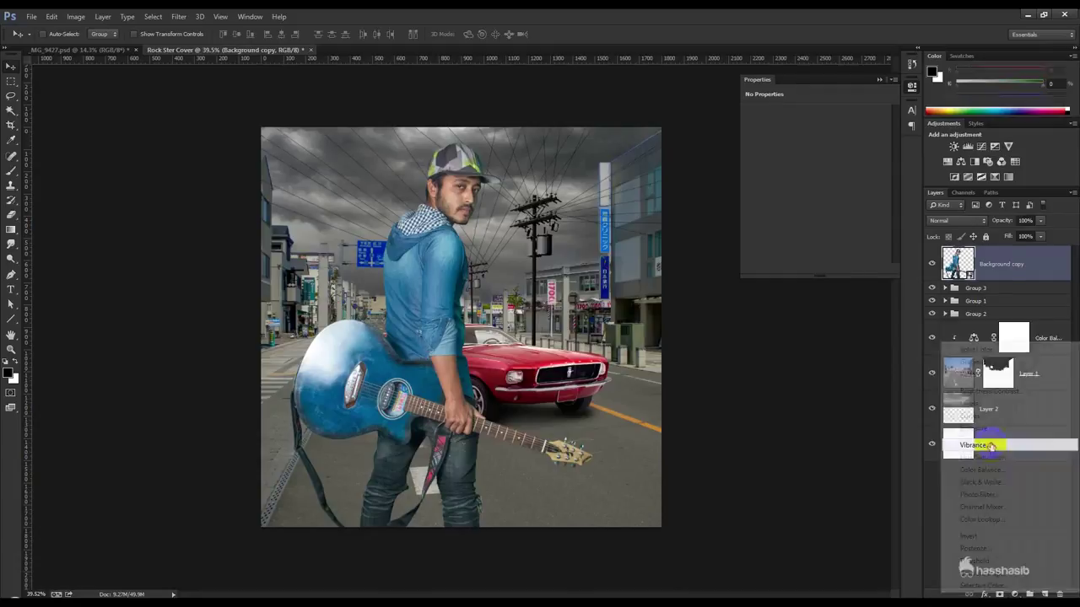
# Step: Clip a Vibrance layer to Background copy with Vibrance -33 and Saturation +9
pyautogui.click(982, 445)
pyautogui.click(816, 269)
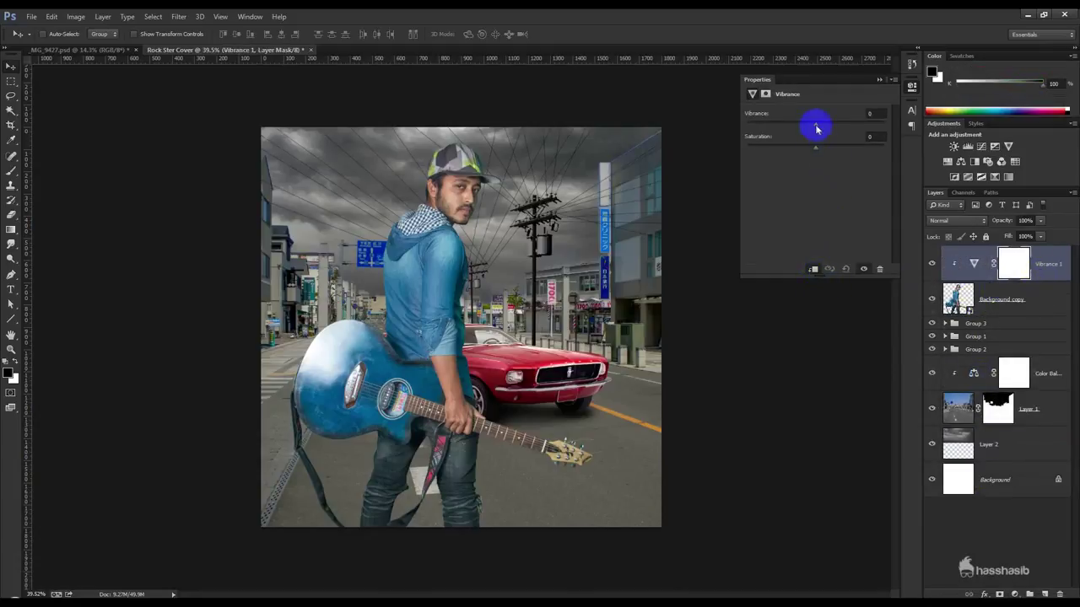
pyautogui.moveTo(805, 127); pyautogui.dragTo(788, 130)
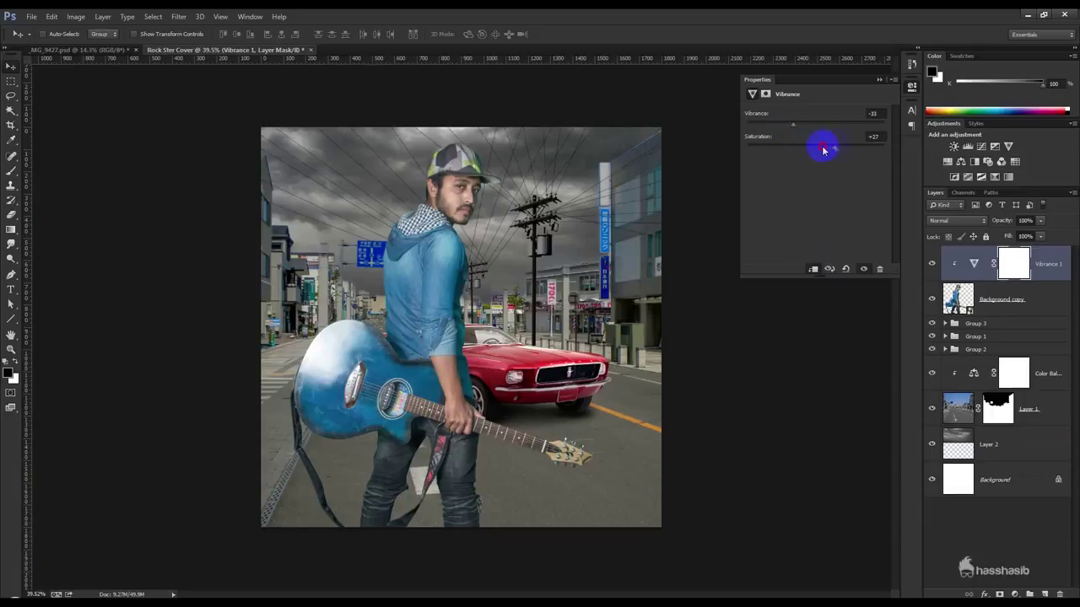
pyautogui.click(1040, 301)
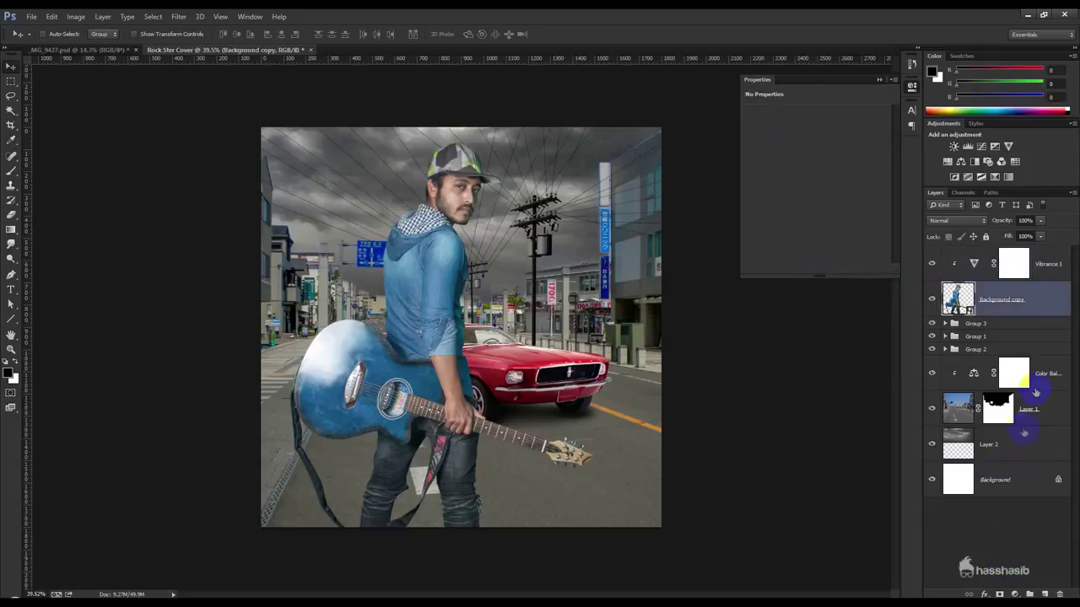
pyautogui.click(1010, 328)
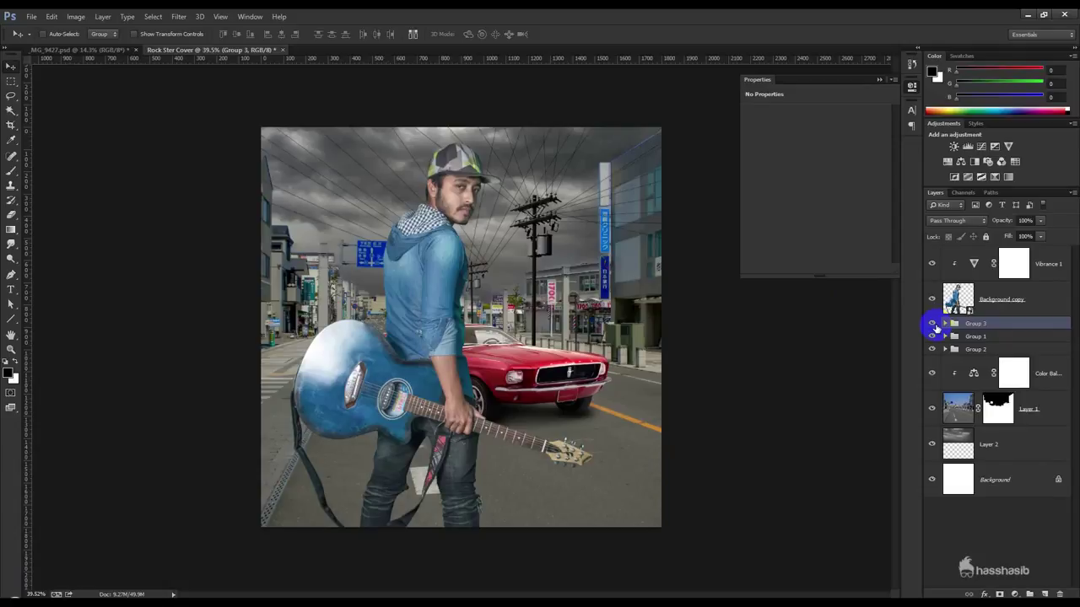
# Step: Add a Gradient Fill layer with Radial style and Reverse checked
pyautogui.click(1013, 594)
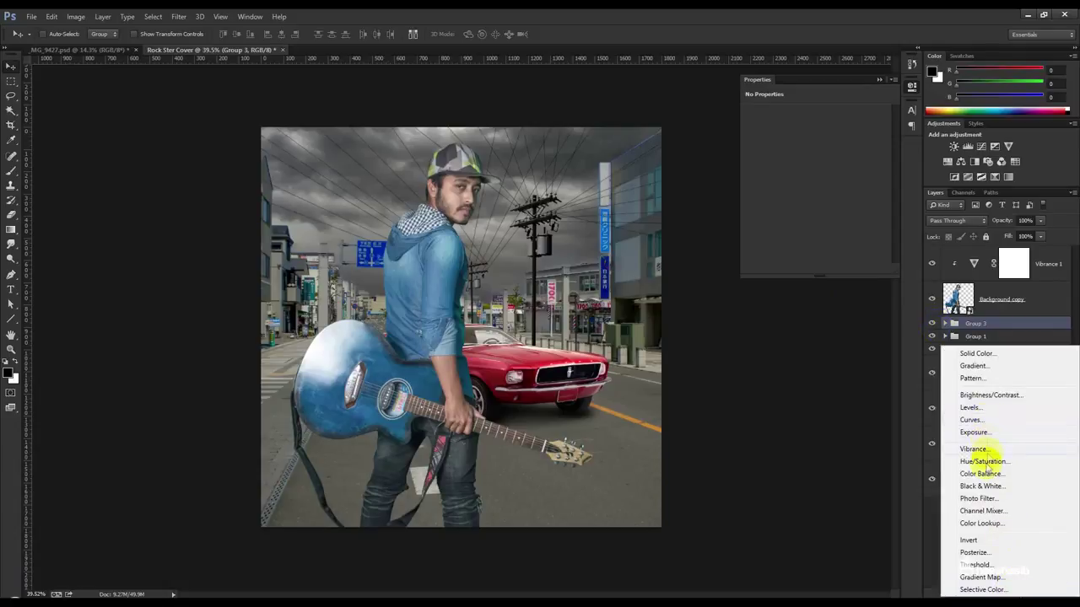
pyautogui.click(974, 366)
pyautogui.click(770, 206)
pyautogui.click(742, 224)
pyautogui.click(723, 242)
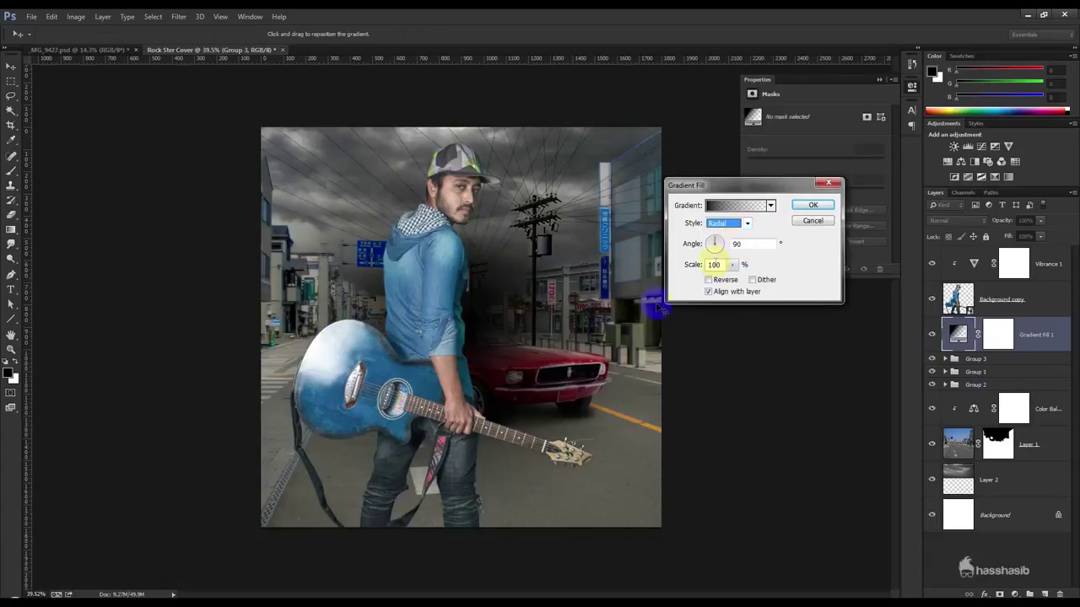
pyautogui.click(713, 280)
# Step: Center the vignette on the guitarist and move the layer to the stack top at 10% opacity
pyautogui.moveTo(646, 309); pyautogui.dragTo(479, 219)
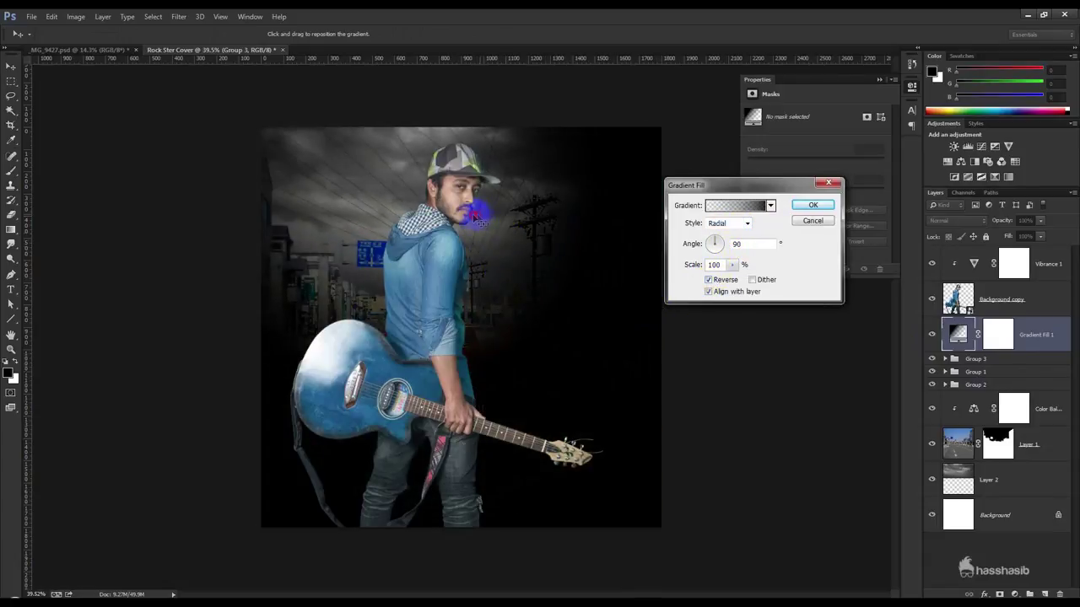
pyautogui.moveTo(478, 218); pyautogui.dragTo(581, 242)
pyautogui.click(715, 243)
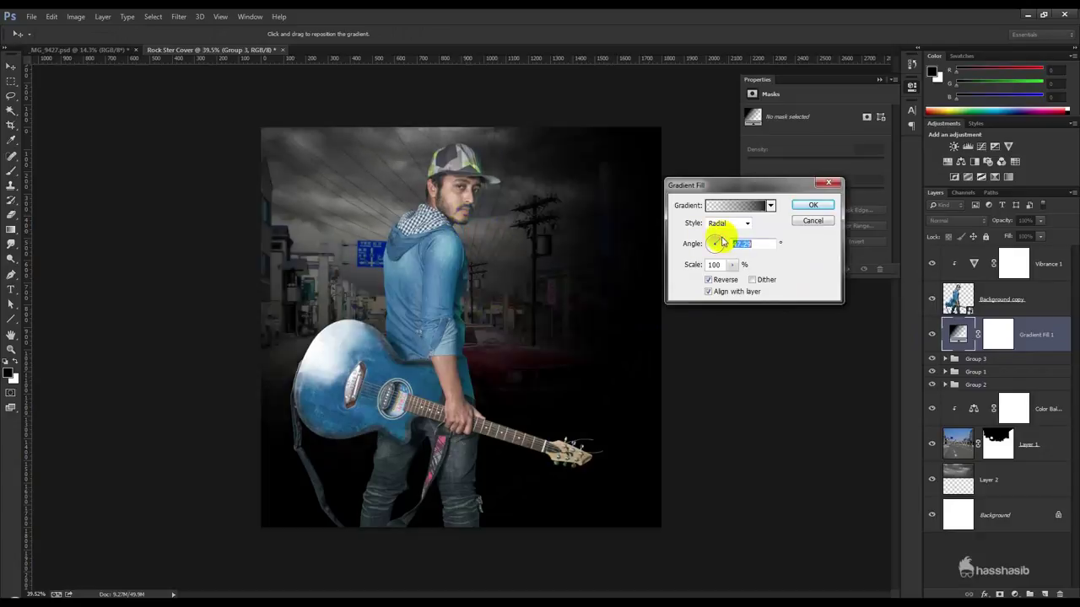
pyautogui.click(809, 208)
pyautogui.moveTo(995, 221); pyautogui.dragTo(964, 223)
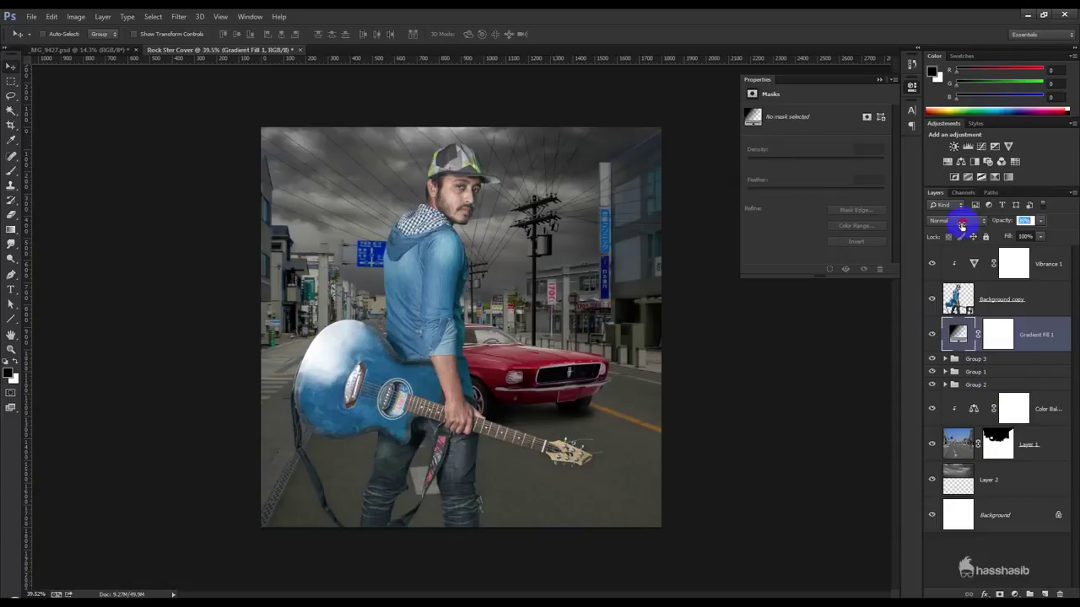
pyautogui.moveTo(1031, 335); pyautogui.dragTo(1019, 253)
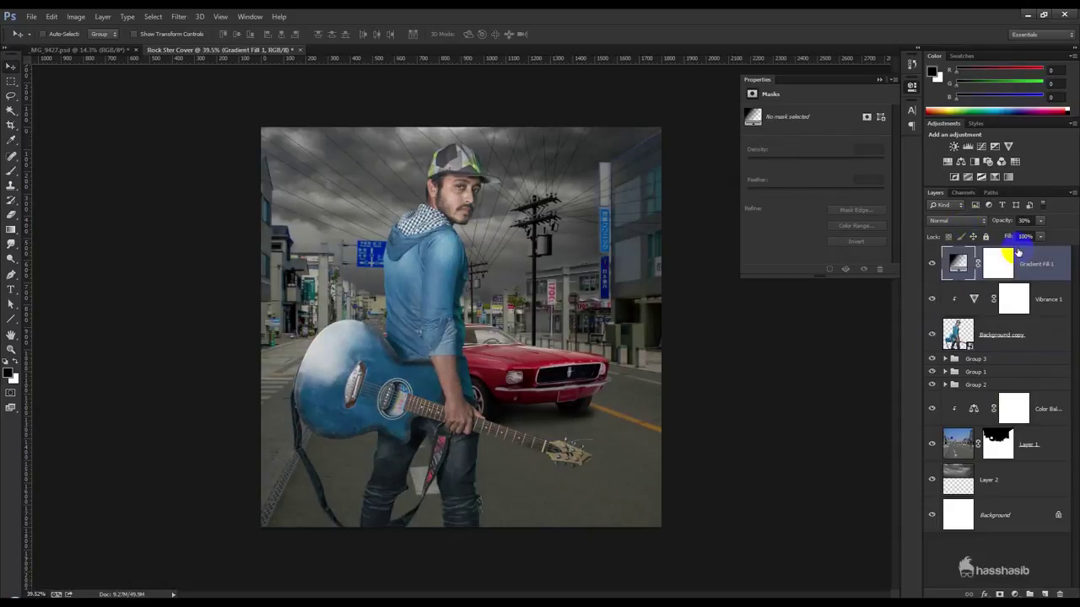
# Step: Duplicate Gradient Fill 1 and place the copy above Vibrance 1 at 20% opacity
pyautogui.moveTo(1023, 265); pyautogui.dragTo(1035, 349)
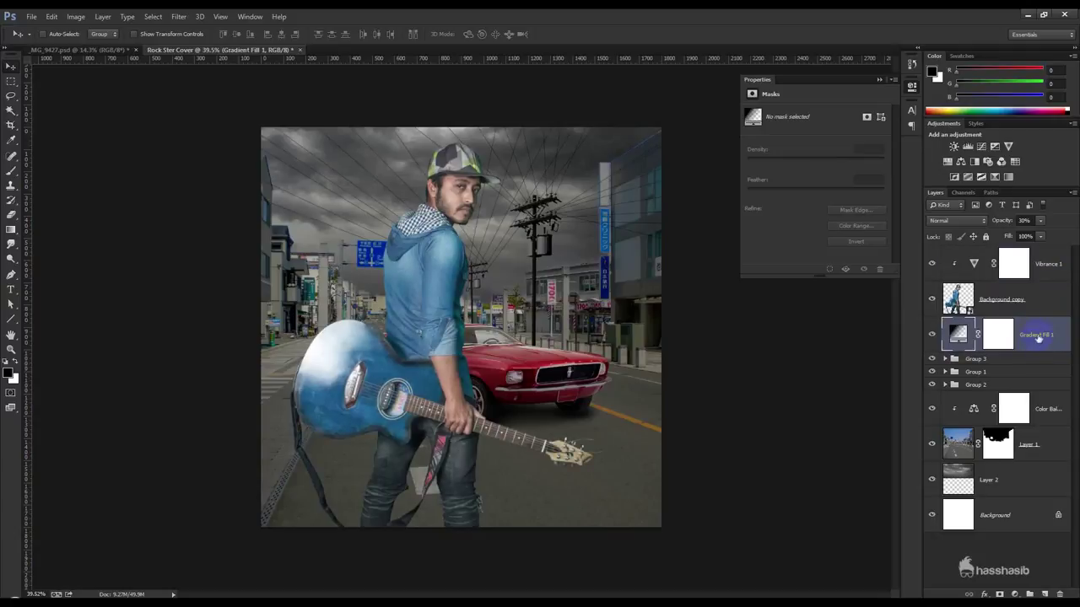
pyautogui.hotkey('ctrl', 'j')
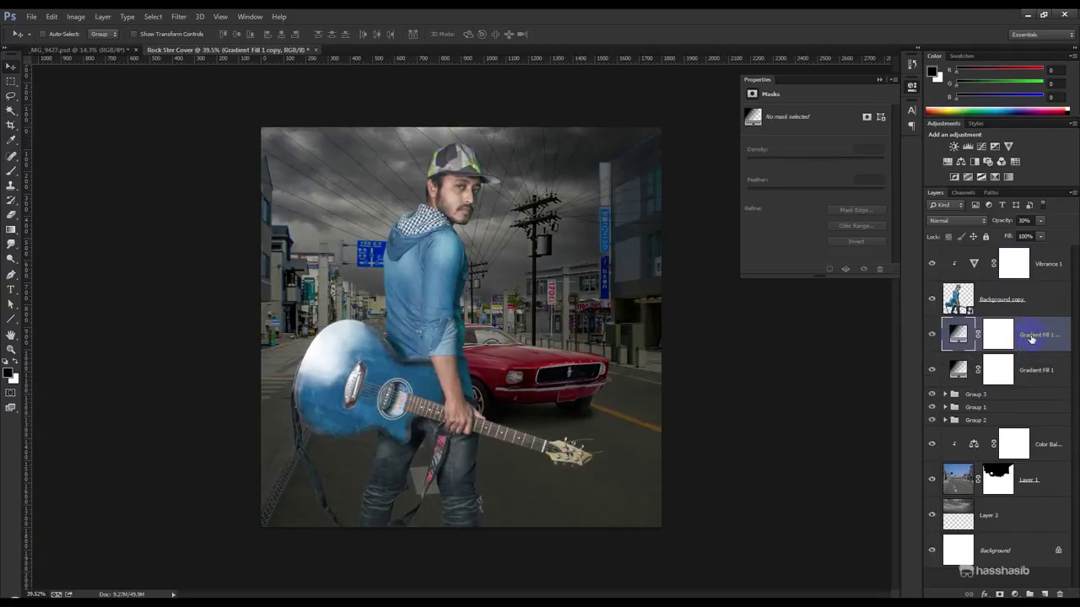
pyautogui.moveTo(1031, 338); pyautogui.dragTo(1026, 256)
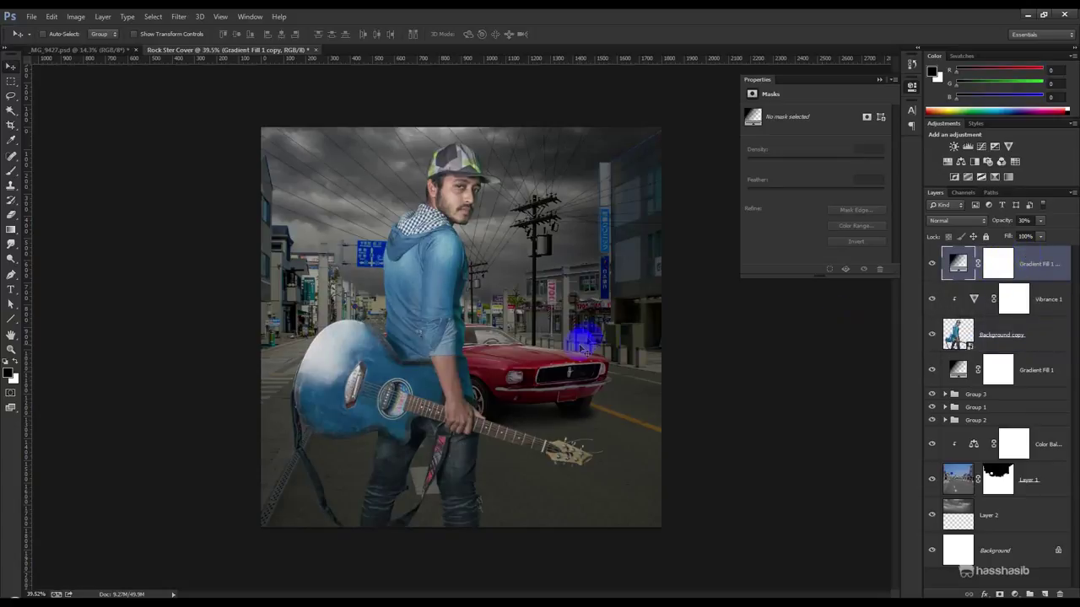
pyautogui.click(1044, 369)
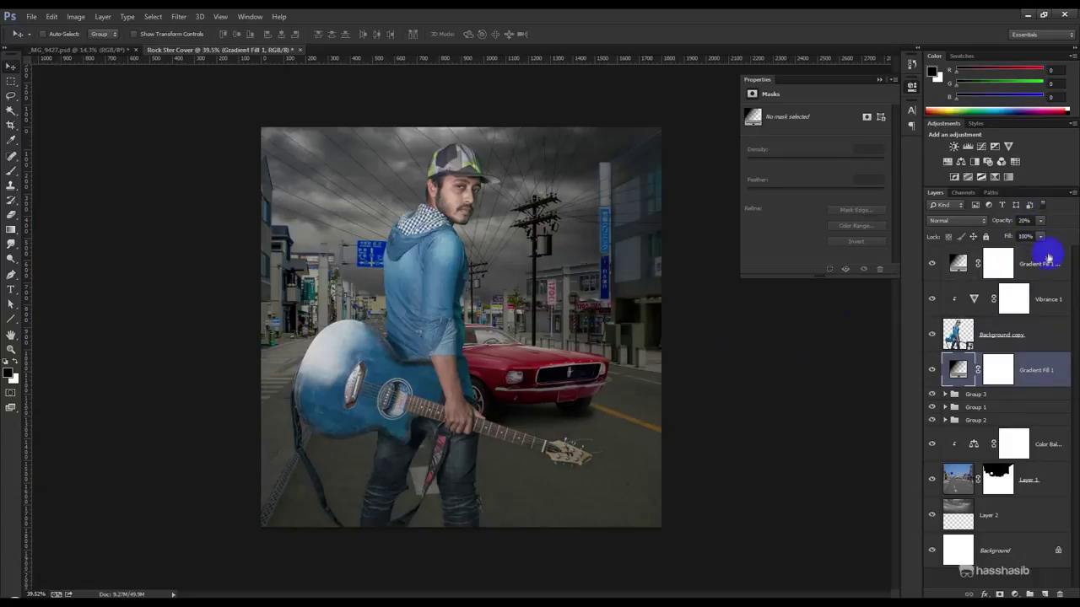
pyautogui.click(1044, 254)
pyautogui.click(562, 323)
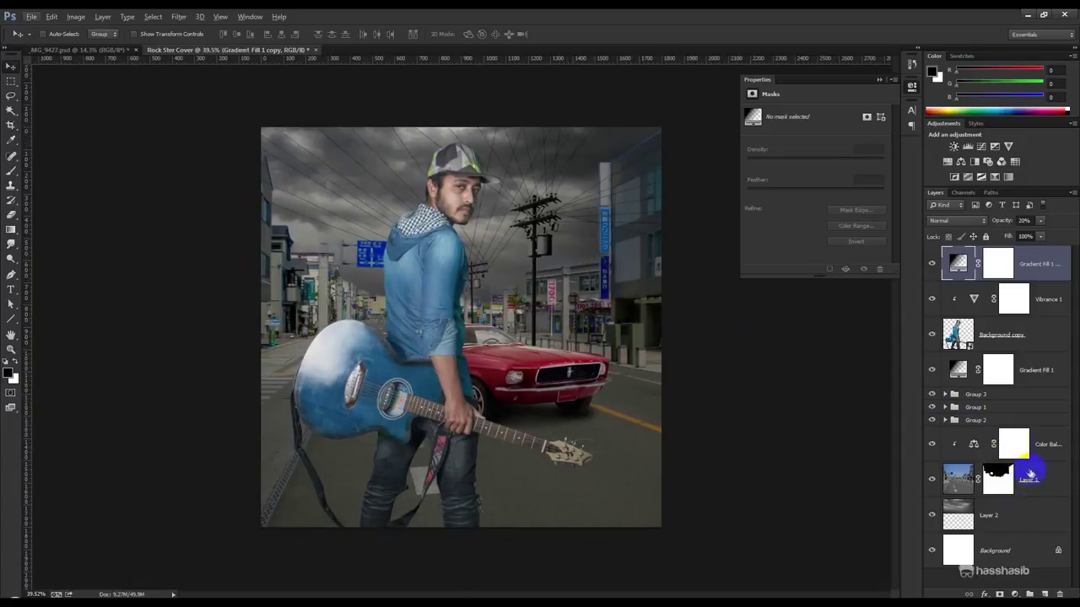
pyautogui.click(1043, 442)
# Step: Create a new layer above Color Balance and set the foreground colour to light yellow
pyautogui.click(1044, 593)
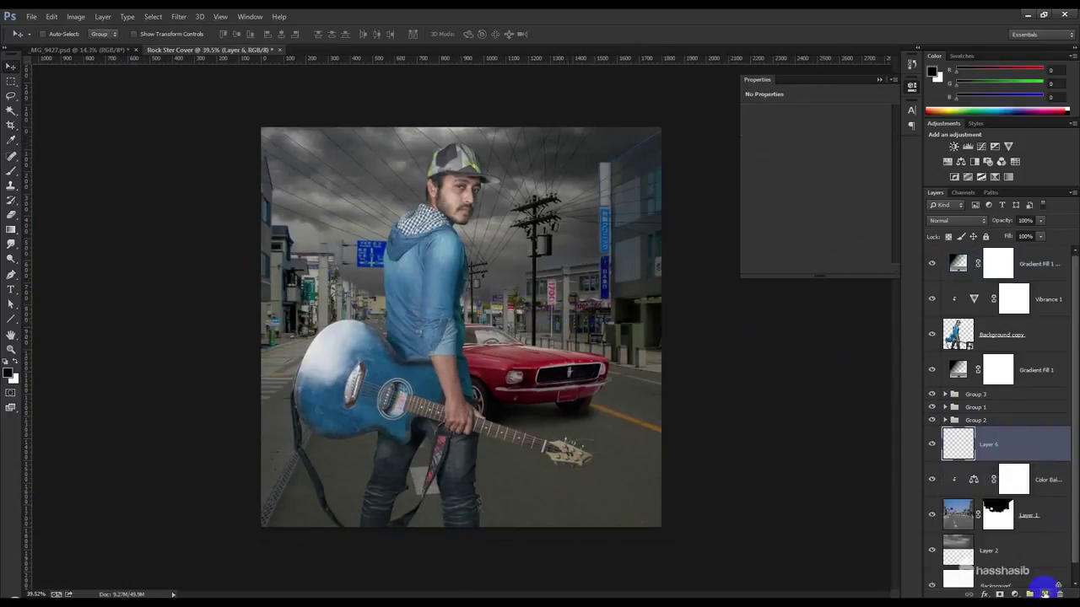
pyautogui.press('i')
pyautogui.click(315, 226)
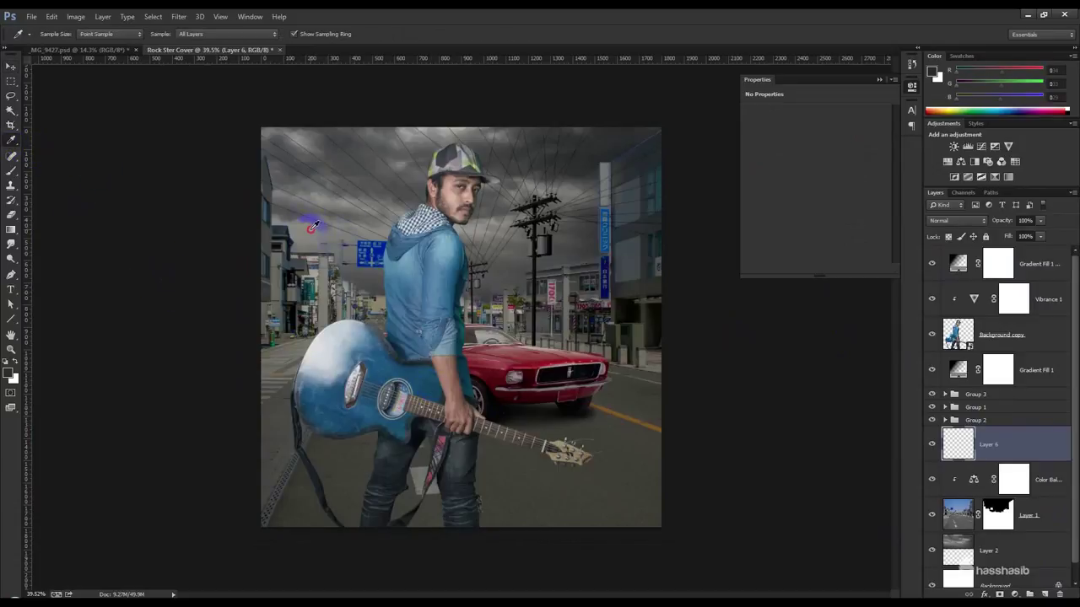
pyautogui.click(13, 376)
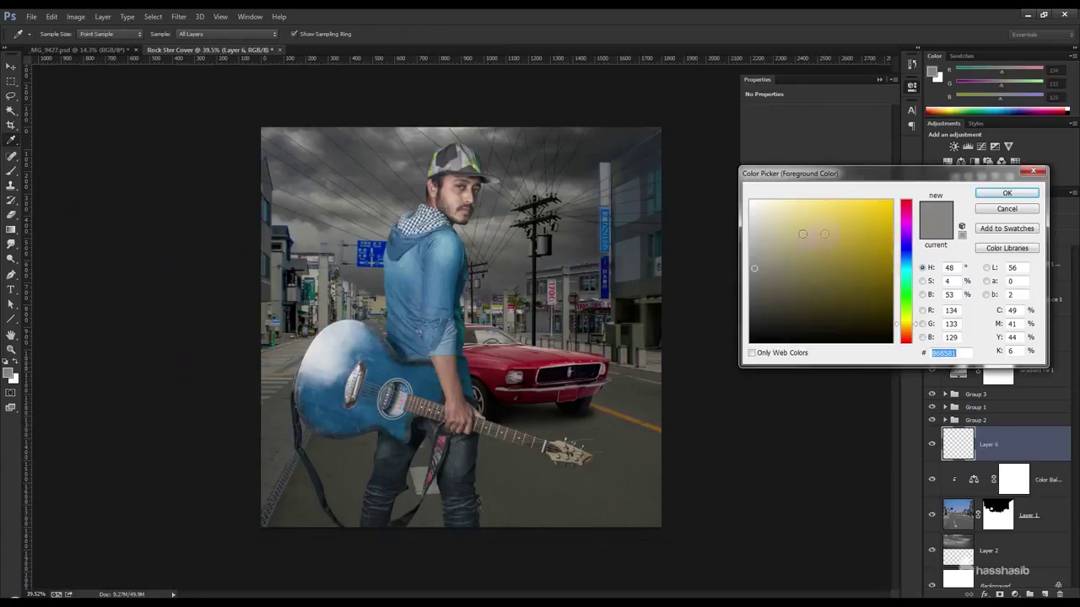
pyautogui.click(782, 201)
pyautogui.click(1006, 194)
# Step: Paint a large soft yellow glow behind the guitarist
pyautogui.click(12, 171)
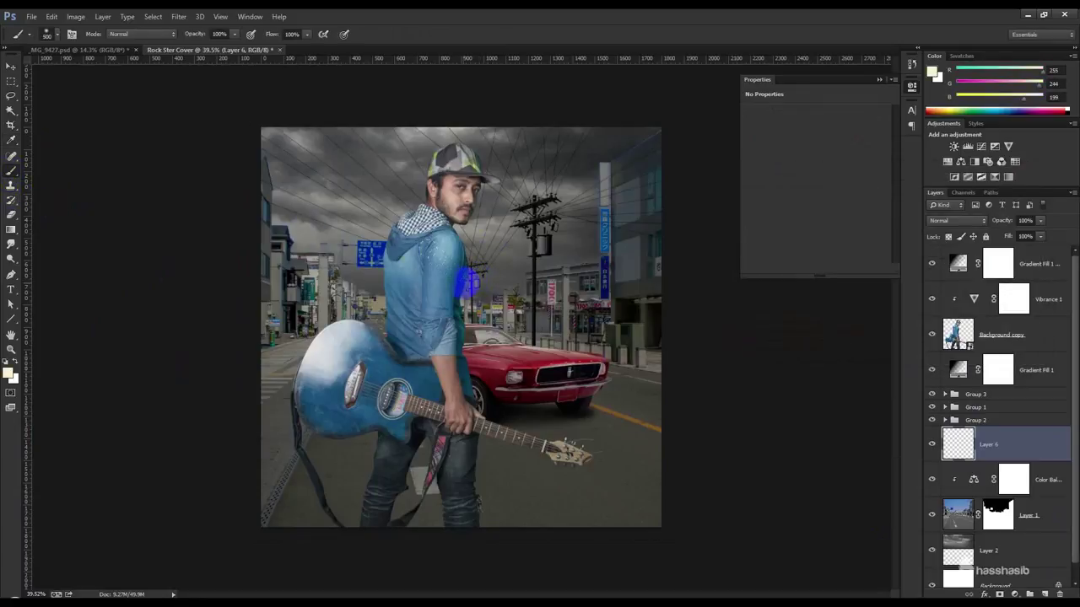
pyautogui.press(']')
pyautogui.click(476, 279)
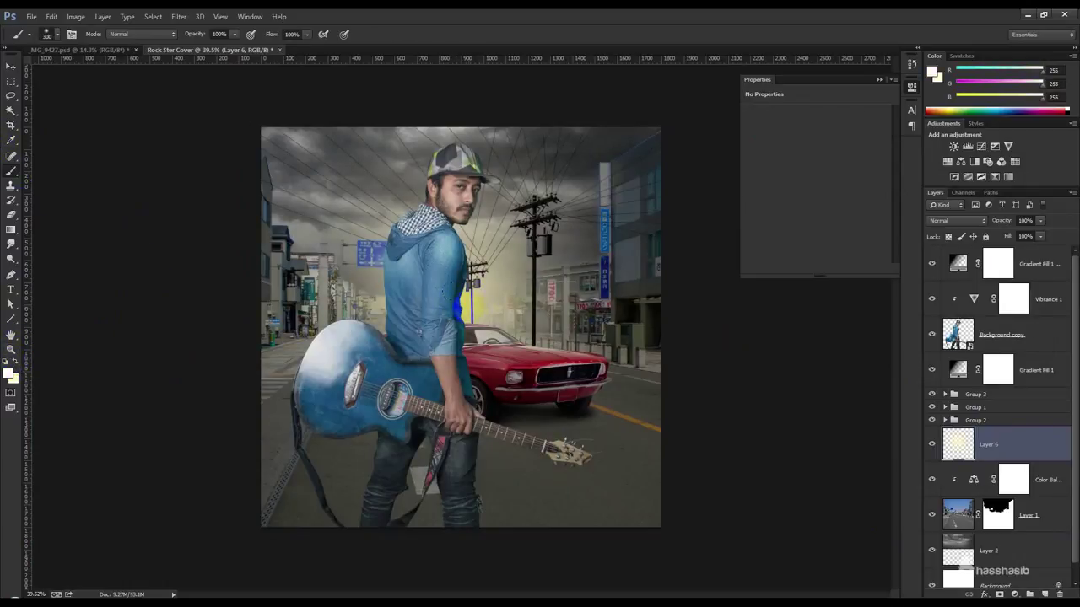
pyautogui.click(10, 66)
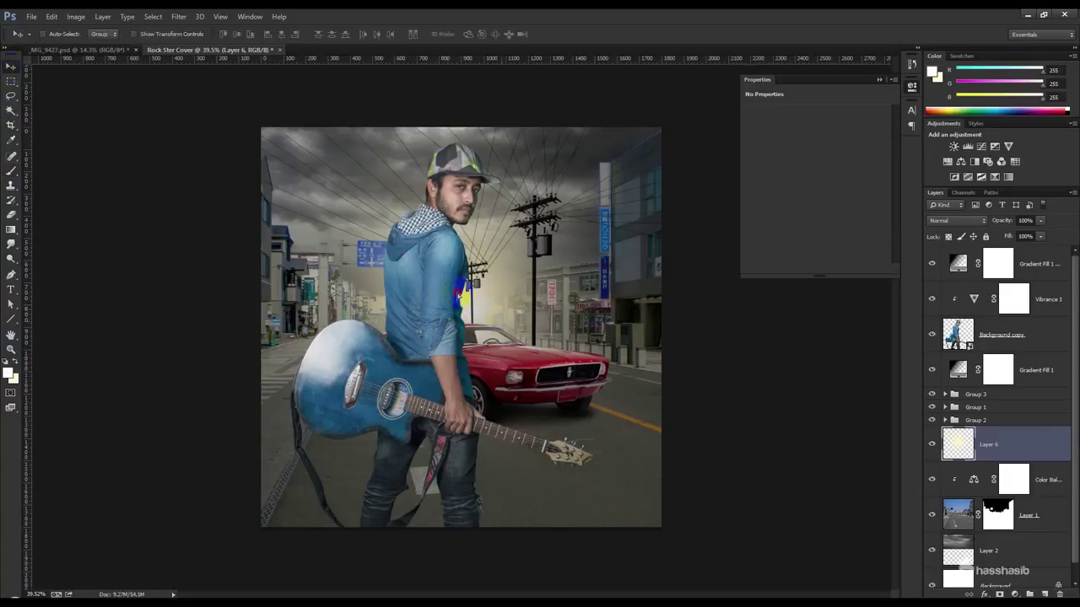
# Step: Move the yellow glow toward the guitarist and set Layer 6 to Overlay after trying Screen
pyautogui.moveTo(506, 329); pyautogui.dragTo(396, 253)
pyautogui.click(956, 221)
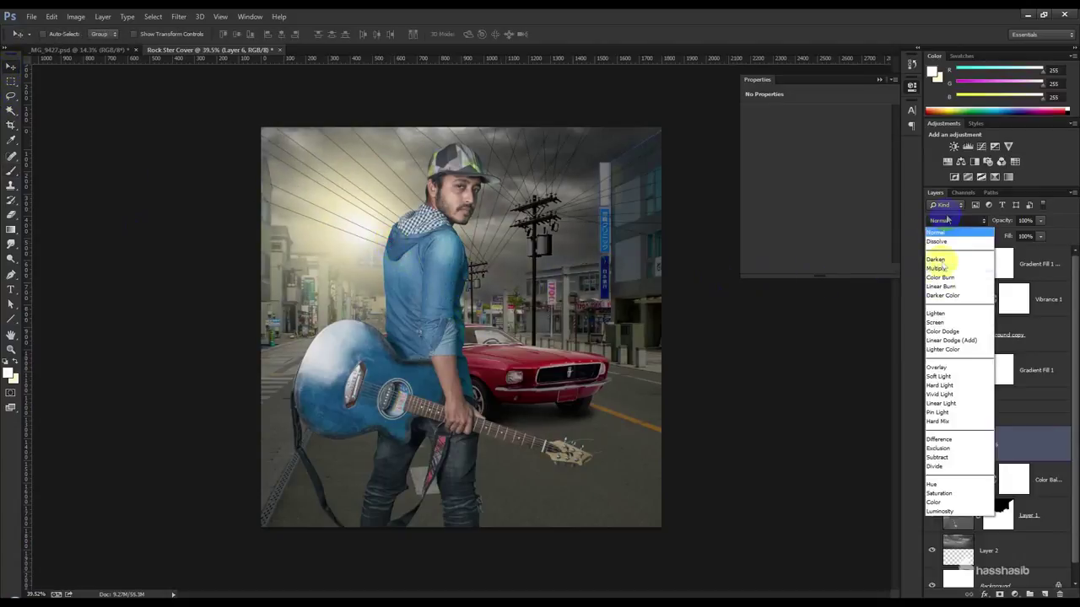
pyautogui.click(938, 320)
pyautogui.moveTo(398, 279); pyautogui.dragTo(460, 286)
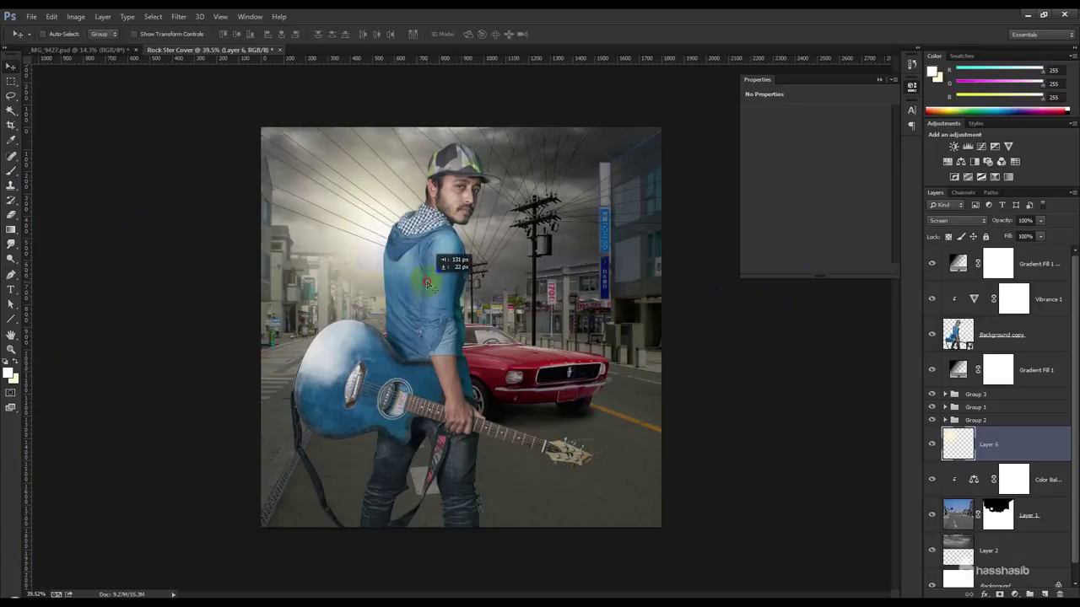
pyautogui.click(962, 220)
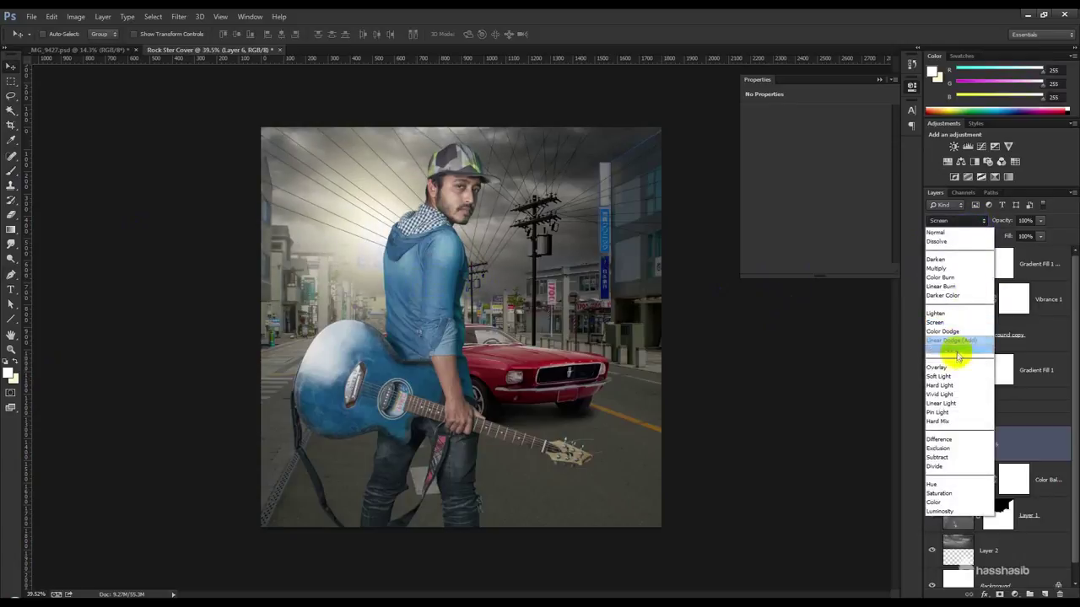
pyautogui.click(957, 366)
pyautogui.scroll(-1, 952, 223)
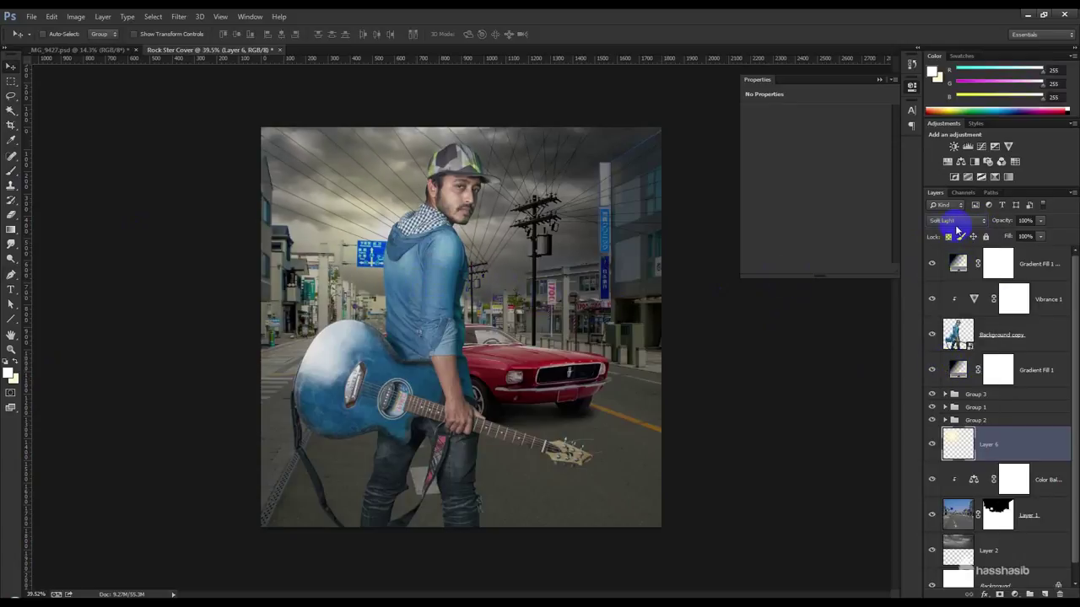
pyautogui.scroll(2, 954, 224)
pyautogui.scroll(4, 956, 227)
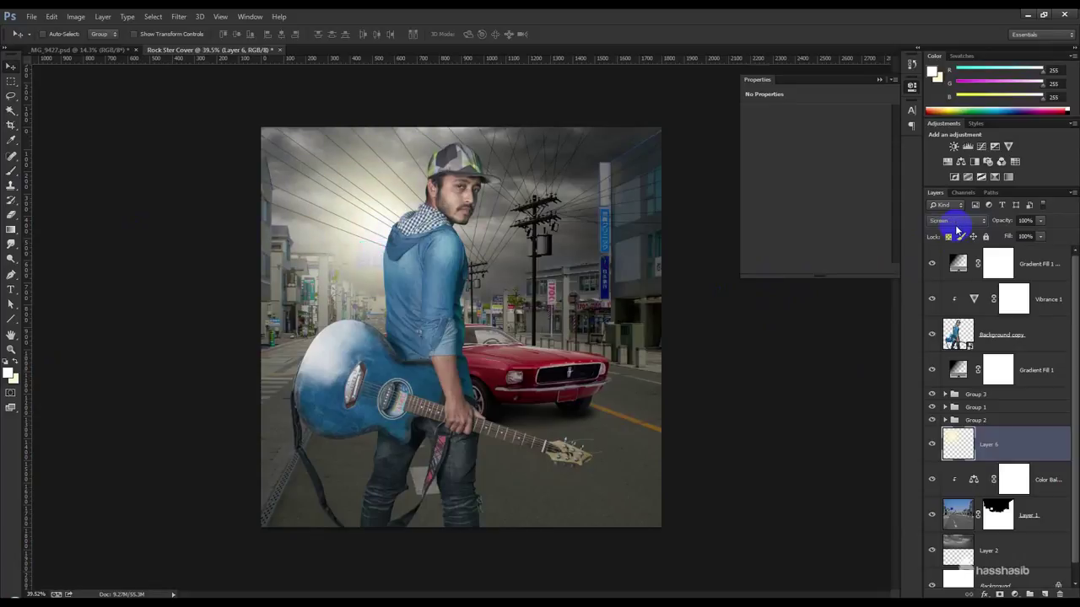
pyautogui.scroll(1, 957, 228)
pyautogui.scroll(1, 956, 229)
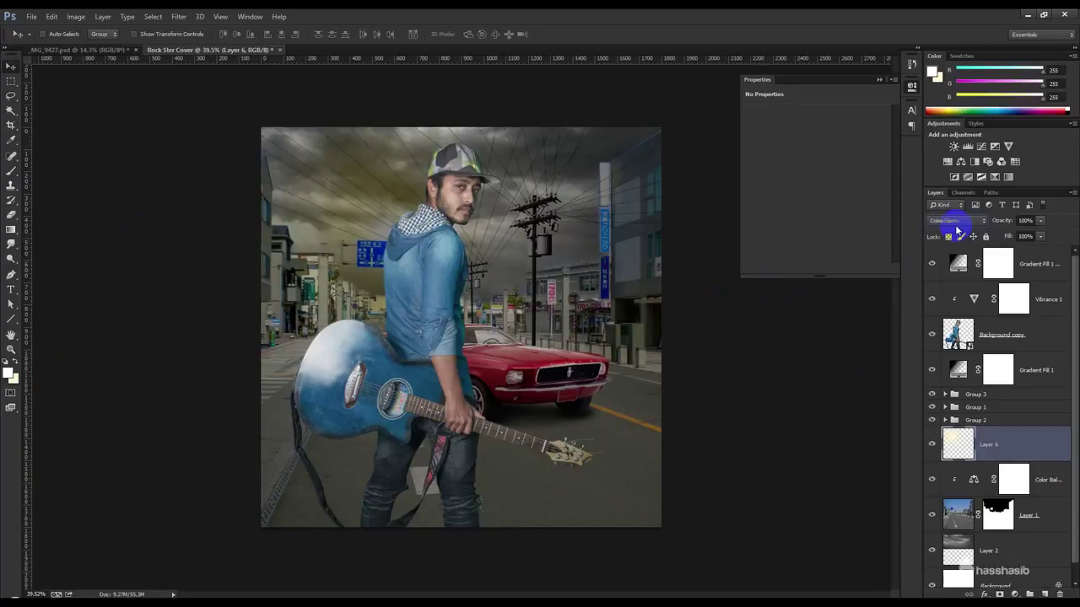
pyautogui.scroll(-4, 956, 229)
pyautogui.scroll(-1, 957, 229)
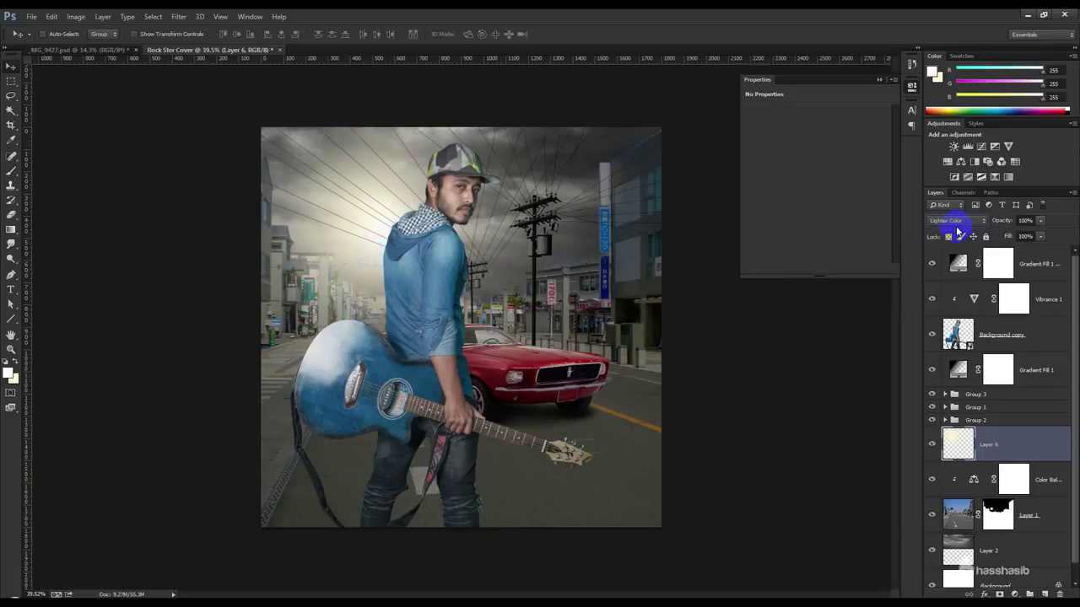
pyautogui.scroll(-1, 956, 231)
# Step: Place Layer 6 beneath Layer 1 and nudge the glow upward on the canvas
pyautogui.moveTo(995, 445); pyautogui.dragTo(928, 381)
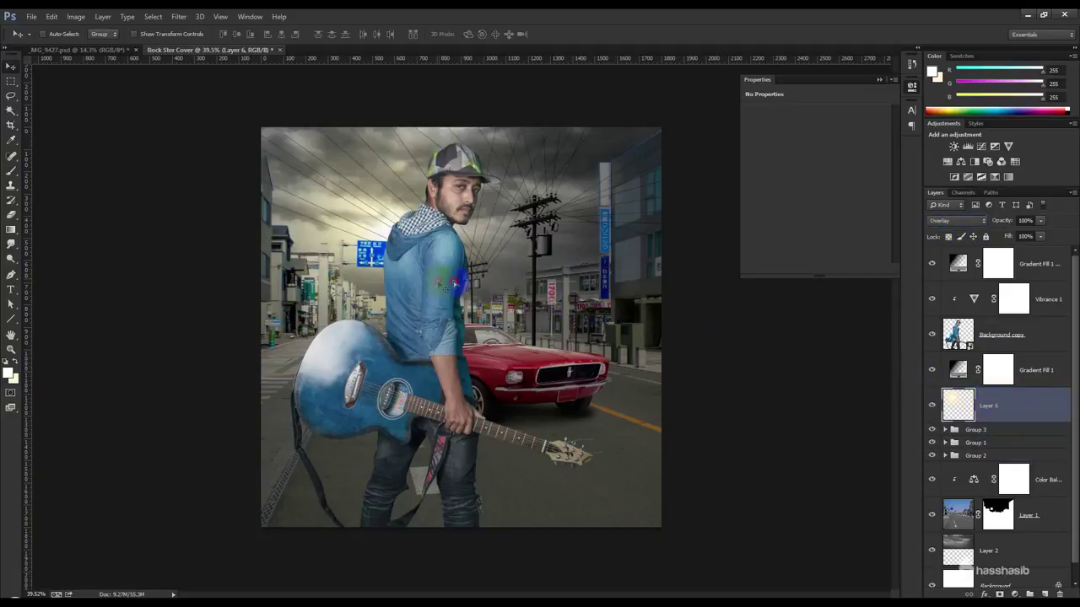
pyautogui.moveTo(438, 283); pyautogui.dragTo(436, 230)
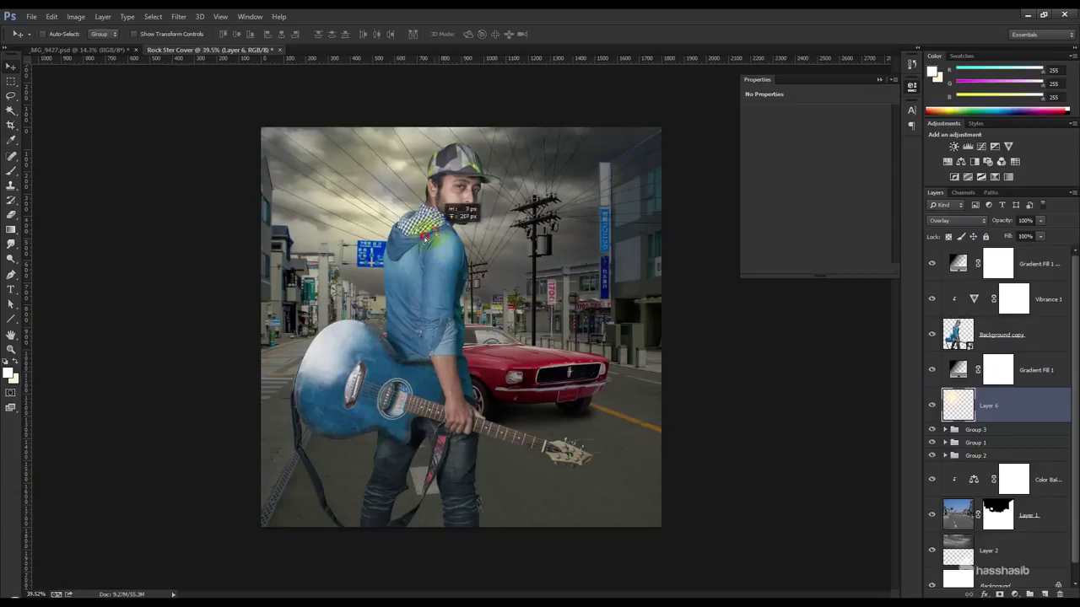
pyautogui.moveTo(435, 230); pyautogui.dragTo(415, 295)
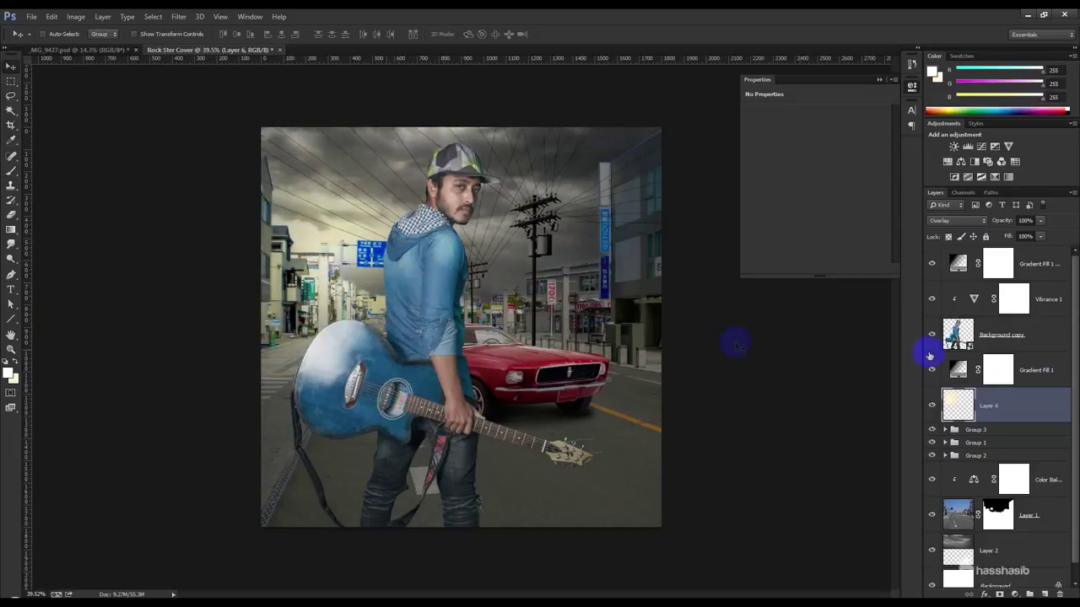
pyautogui.moveTo(989, 408); pyautogui.dragTo(995, 531)
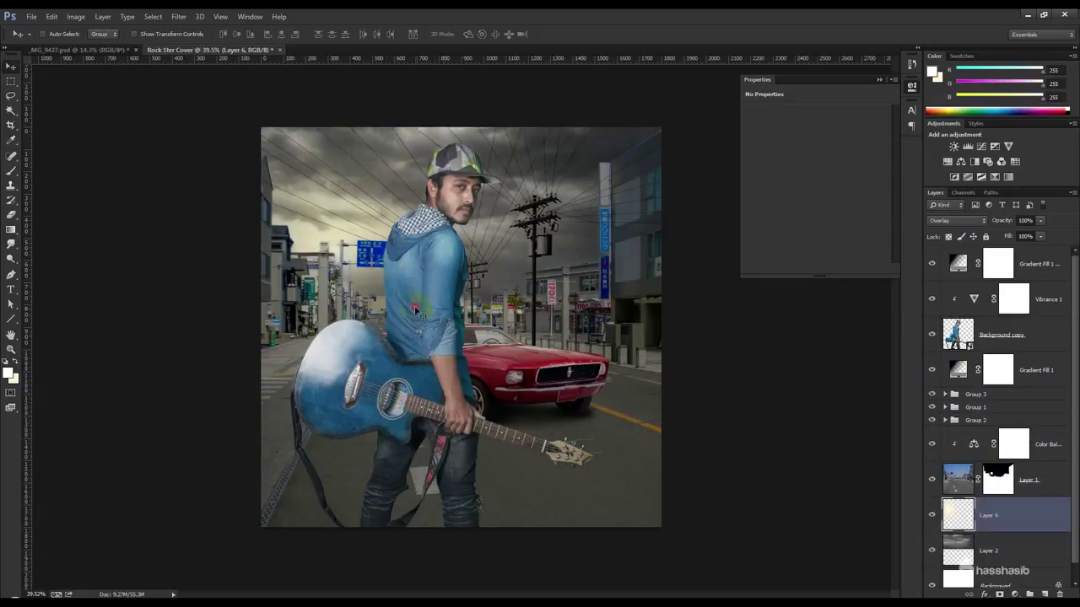
pyautogui.moveTo(415, 312); pyautogui.dragTo(416, 256)
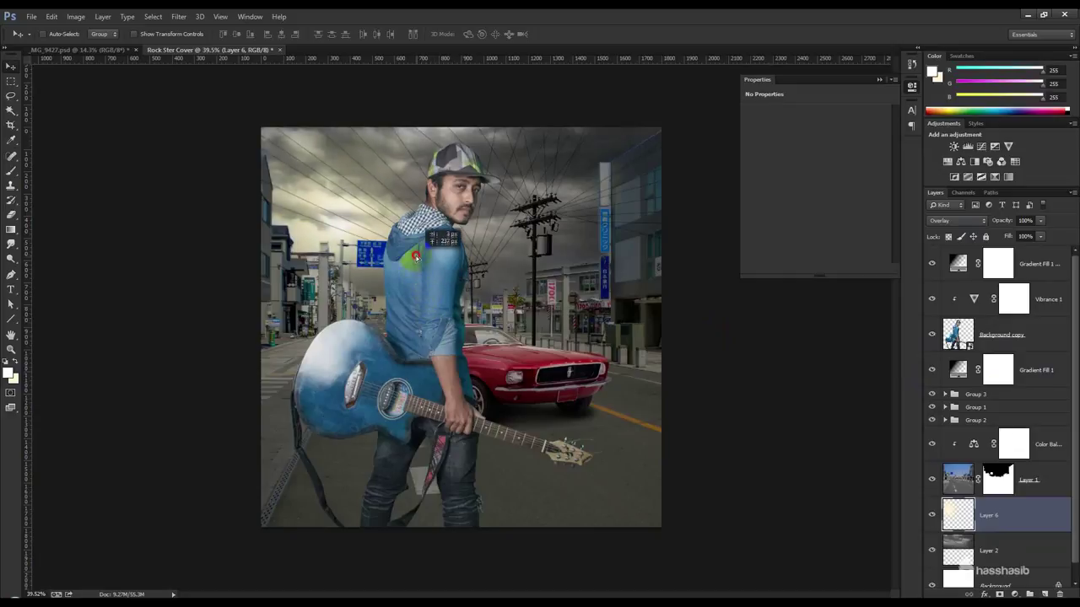
pyautogui.moveTo(416, 255); pyautogui.dragTo(425, 259)
pyautogui.scroll(1, 428, 258)
pyautogui.click(879, 79)
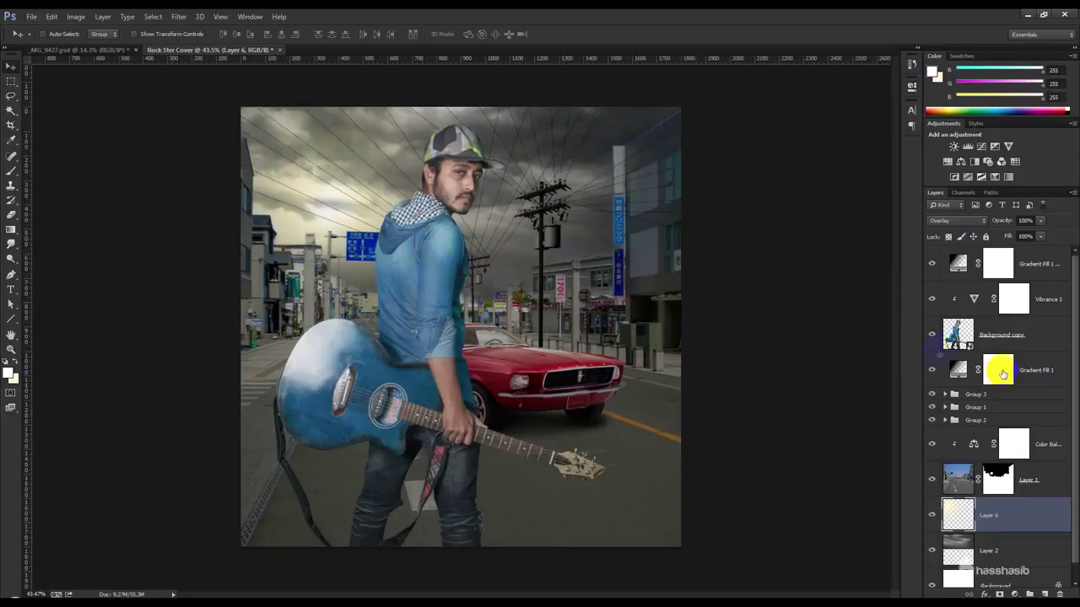
# Step: Preview a violet-orange gradient fill above Gradient Fill 1 copy, then cancel it
pyautogui.moveTo(1002, 374); pyautogui.dragTo(1043, 266)
pyautogui.click(1042, 265)
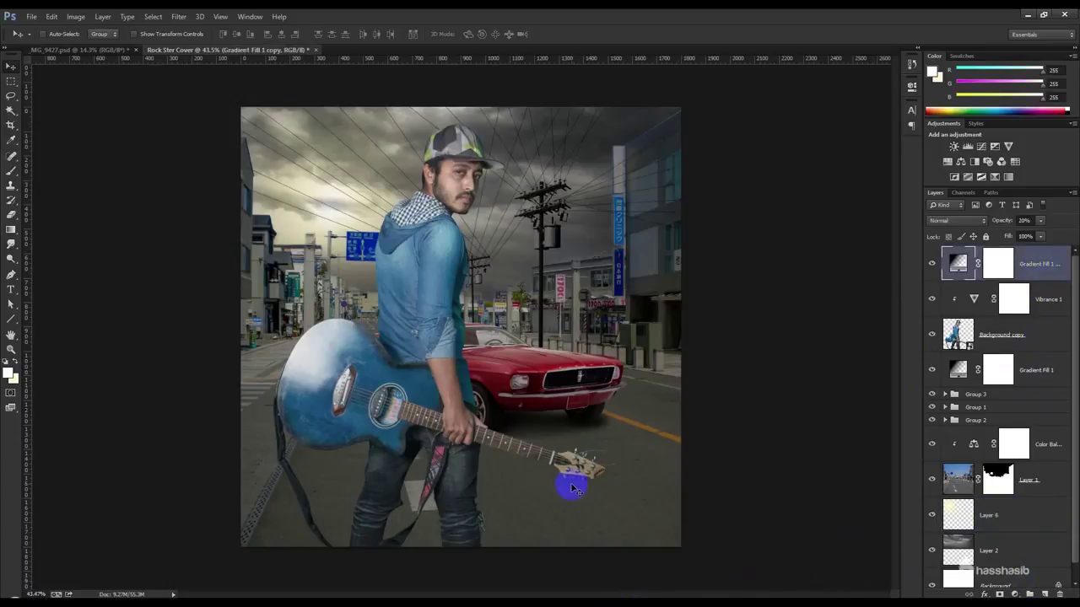
pyautogui.click(1013, 594)
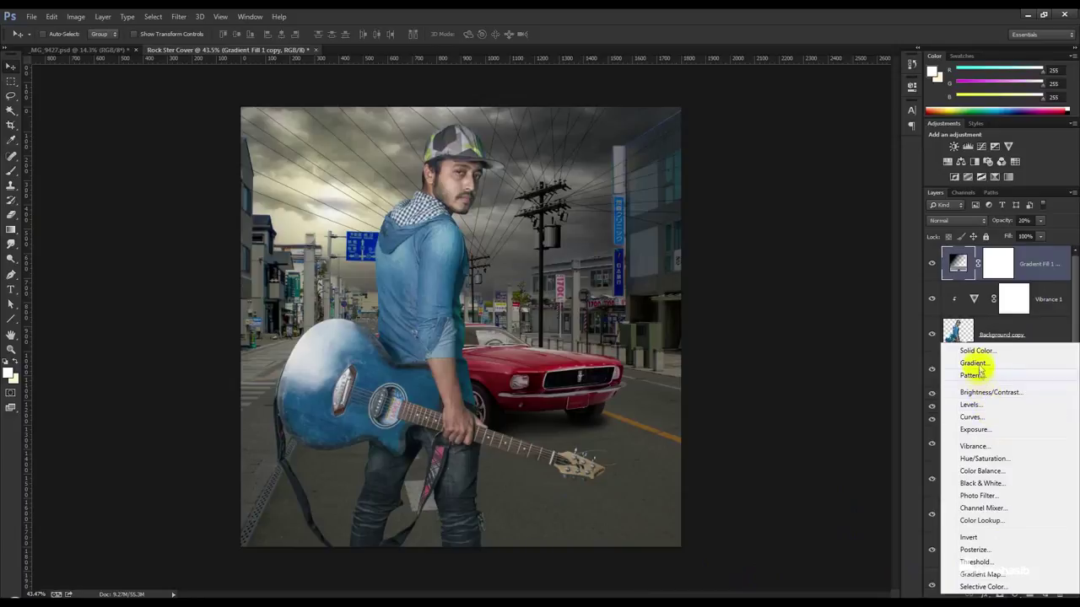
pyautogui.click(976, 364)
pyautogui.click(770, 206)
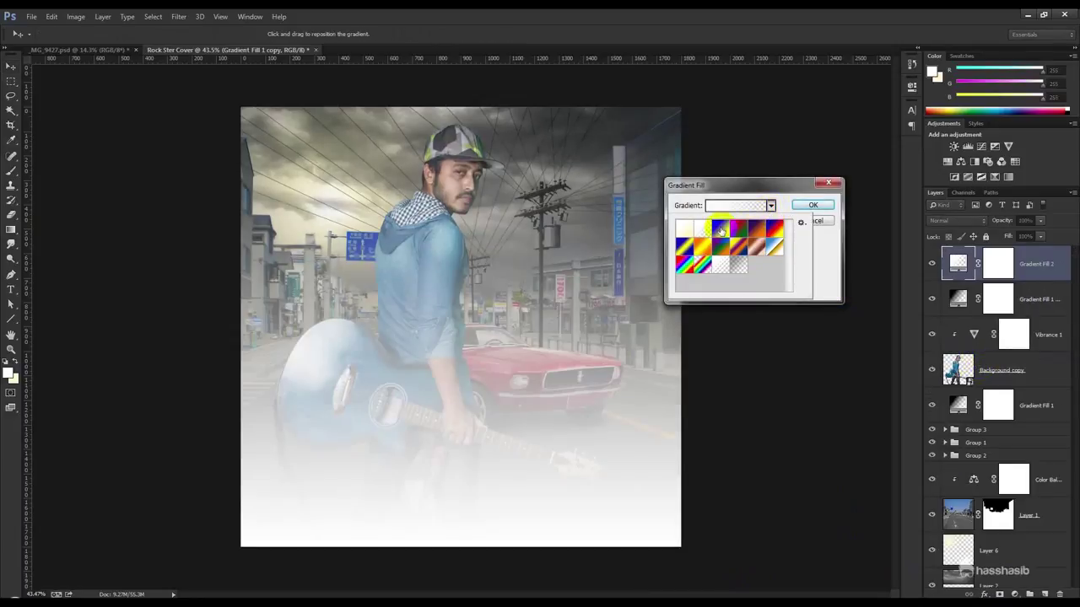
pyautogui.click(719, 230)
pyautogui.click(755, 228)
pyautogui.click(816, 221)
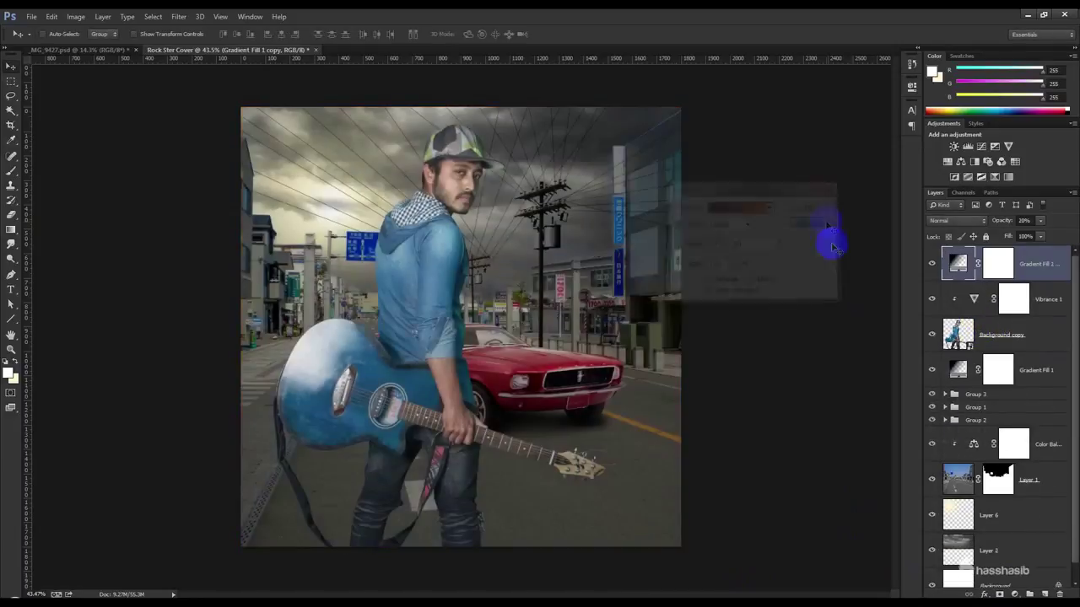
pyautogui.click(1014, 594)
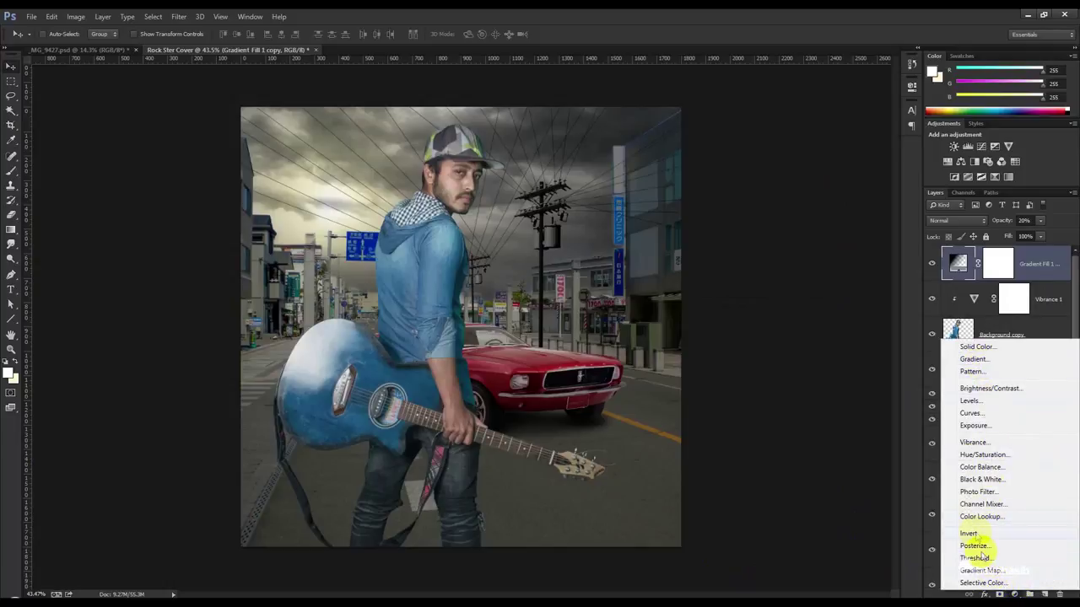
# Step: Add a Gradient Map adjustment using the Violet-Orange preset
pyautogui.click(980, 570)
pyautogui.click(881, 118)
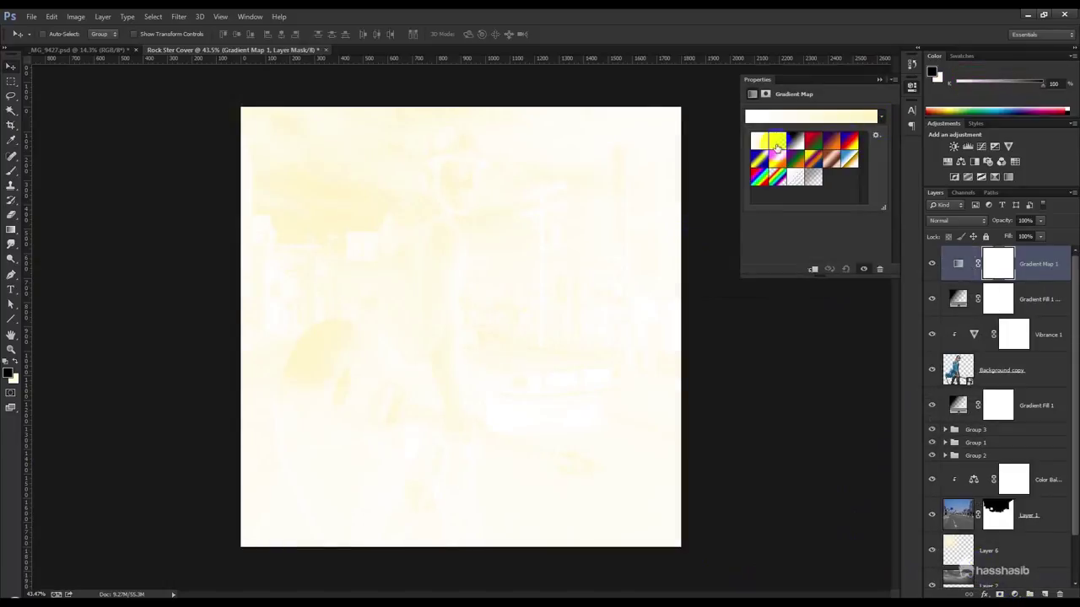
pyautogui.click(812, 140)
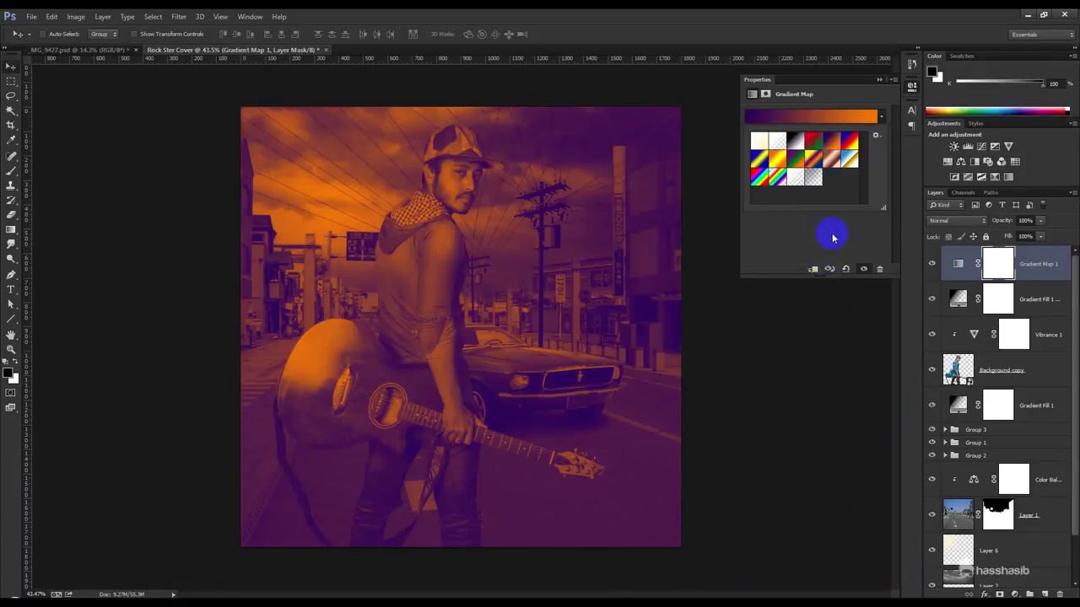
pyautogui.click(828, 235)
# Step: Blend the gradient map in Soft Light at 57% opacity
pyautogui.moveTo(1001, 221); pyautogui.dragTo(958, 223)
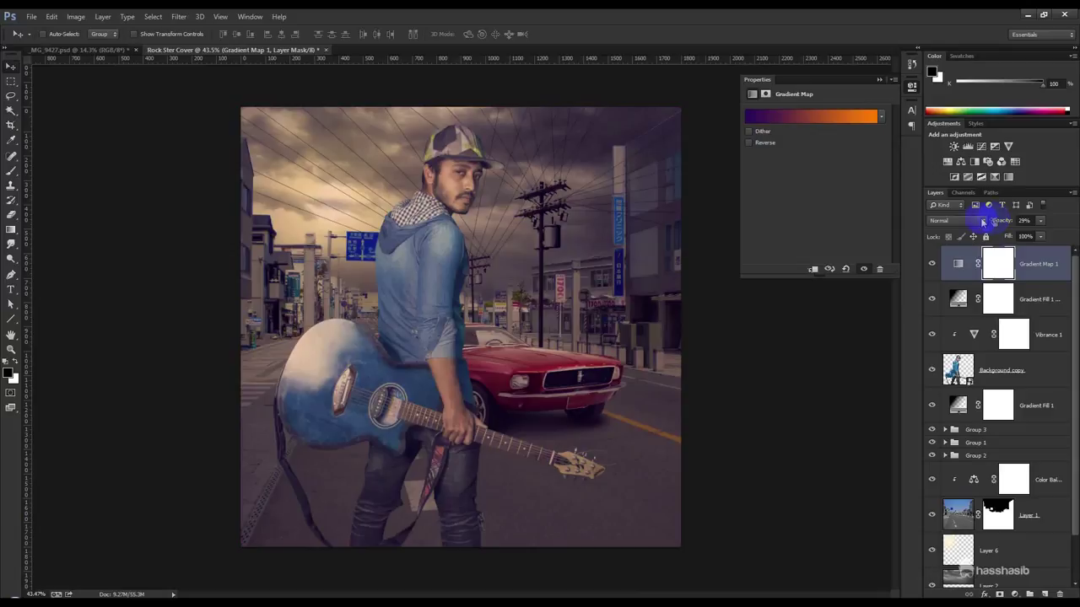
pyautogui.click(956, 220)
pyautogui.click(934, 346)
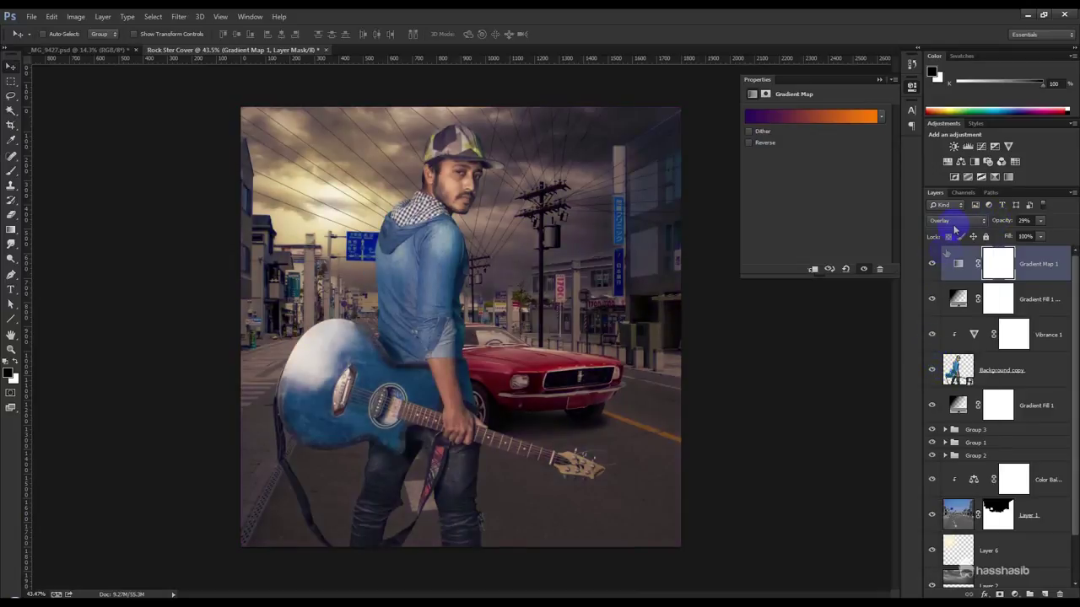
pyautogui.moveTo(1004, 224); pyautogui.dragTo(1024, 222)
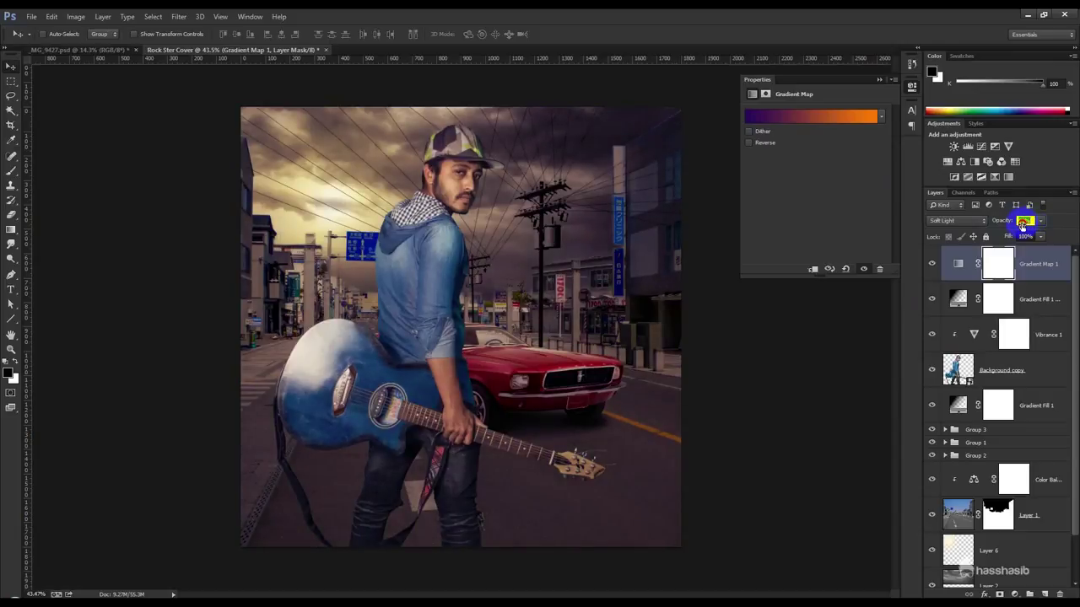
pyautogui.write('57')
pyautogui.click(1026, 514)
pyautogui.click(1015, 593)
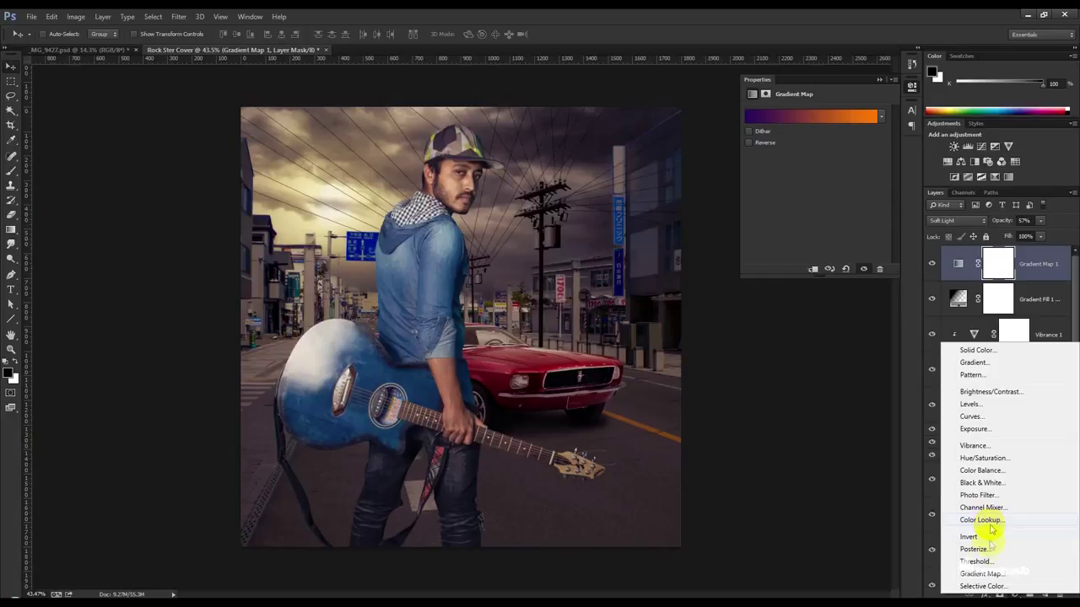
pyautogui.click(978, 495)
# Step: Switch Photo Filter 1 from Yellow to the Green filter at 25% density
pyautogui.click(825, 115)
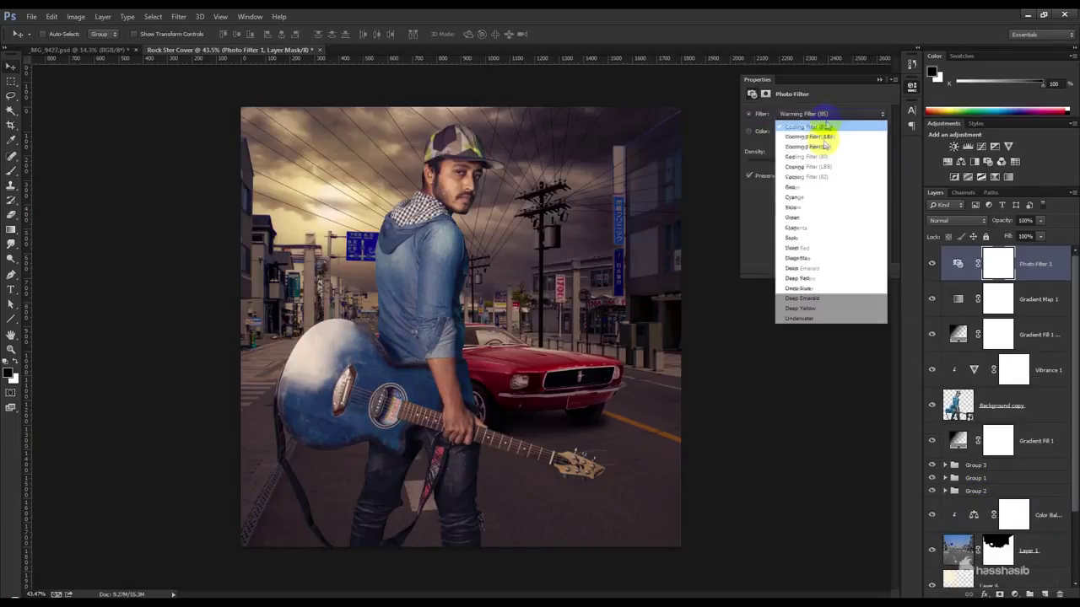
pyautogui.click(808, 207)
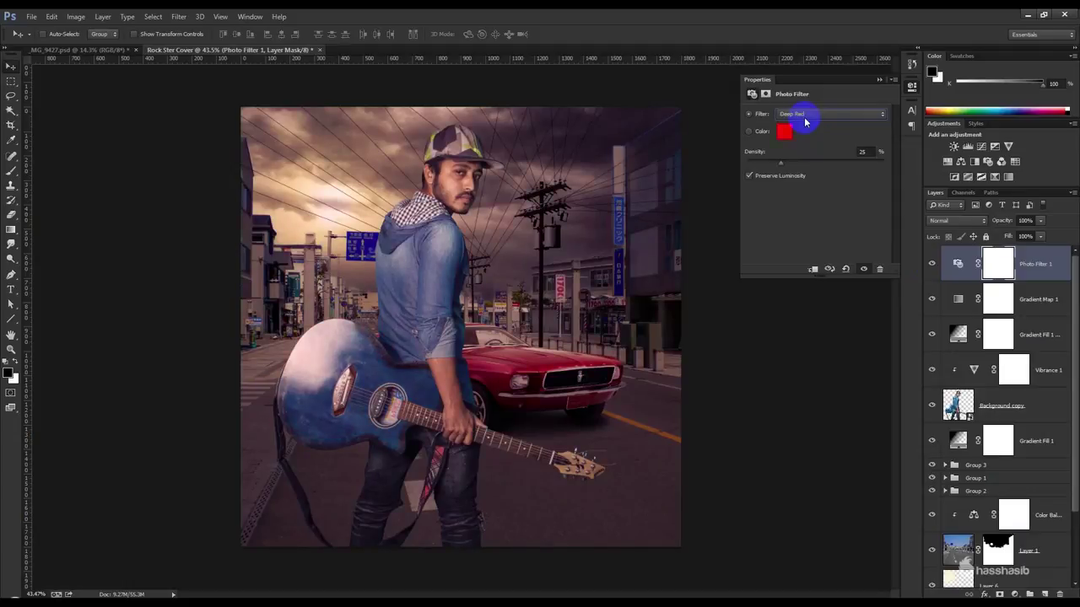
pyautogui.click(806, 115)
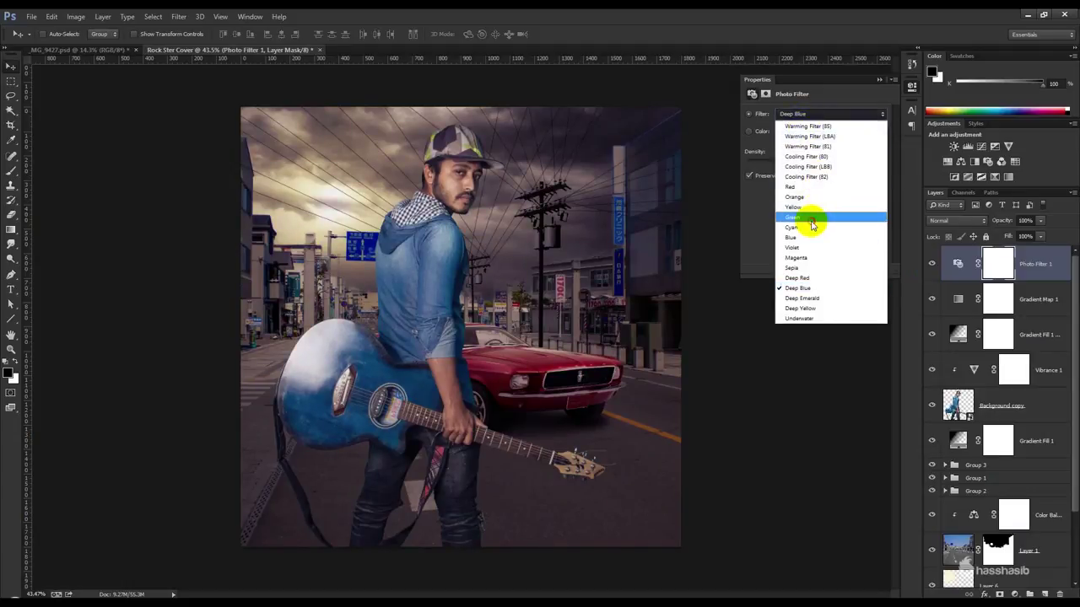
pyautogui.click(811, 218)
pyautogui.click(879, 80)
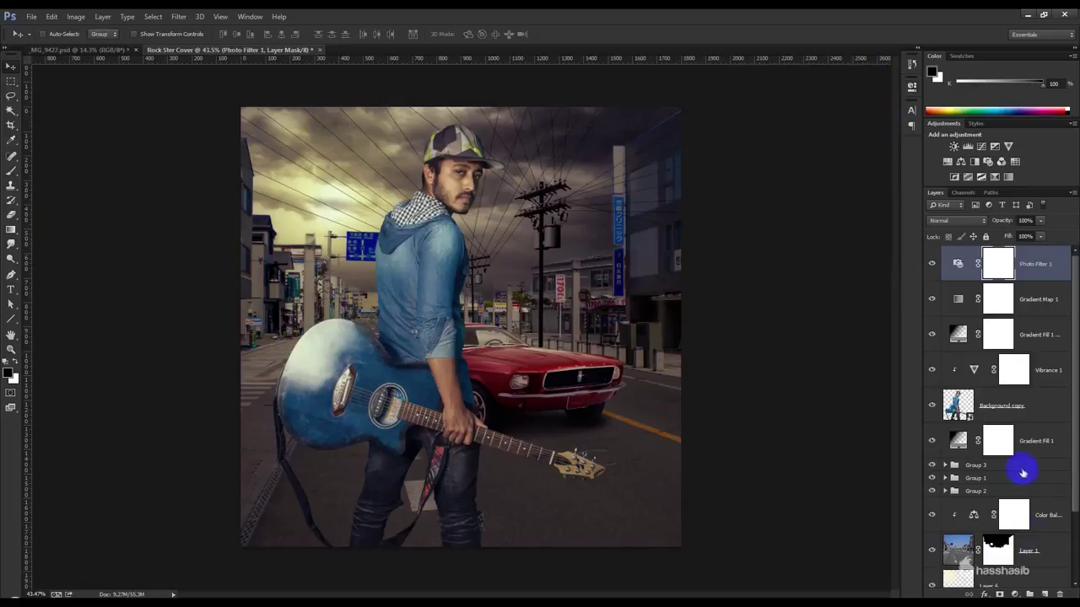
pyautogui.click(1016, 595)
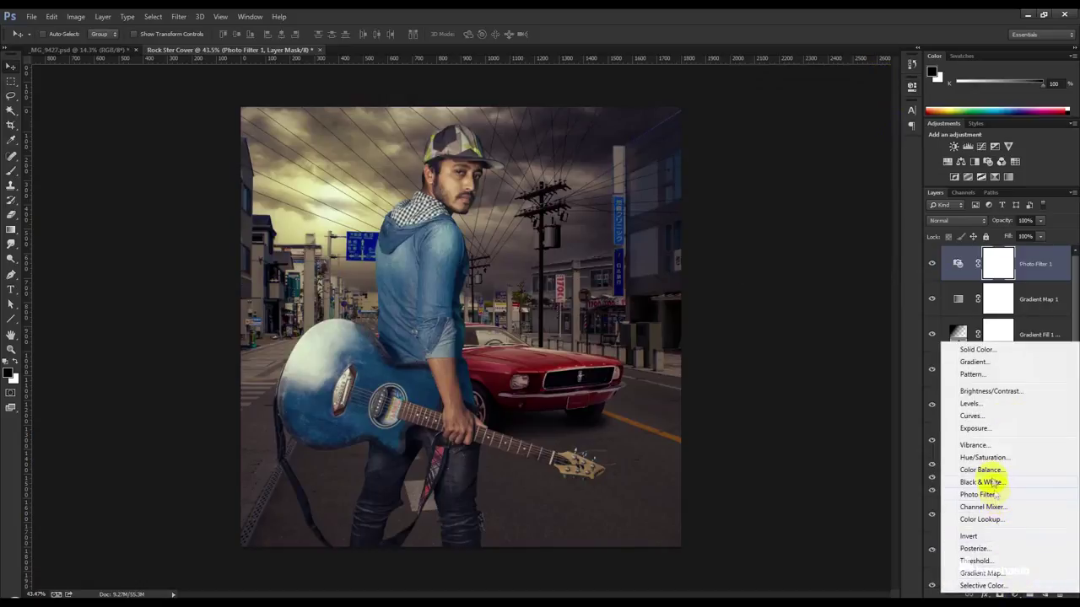
# Step: Add a Color Balance layer with midtones pushed toward yellow and green
pyautogui.click(992, 469)
pyautogui.moveTo(803, 189); pyautogui.dragTo(783, 185)
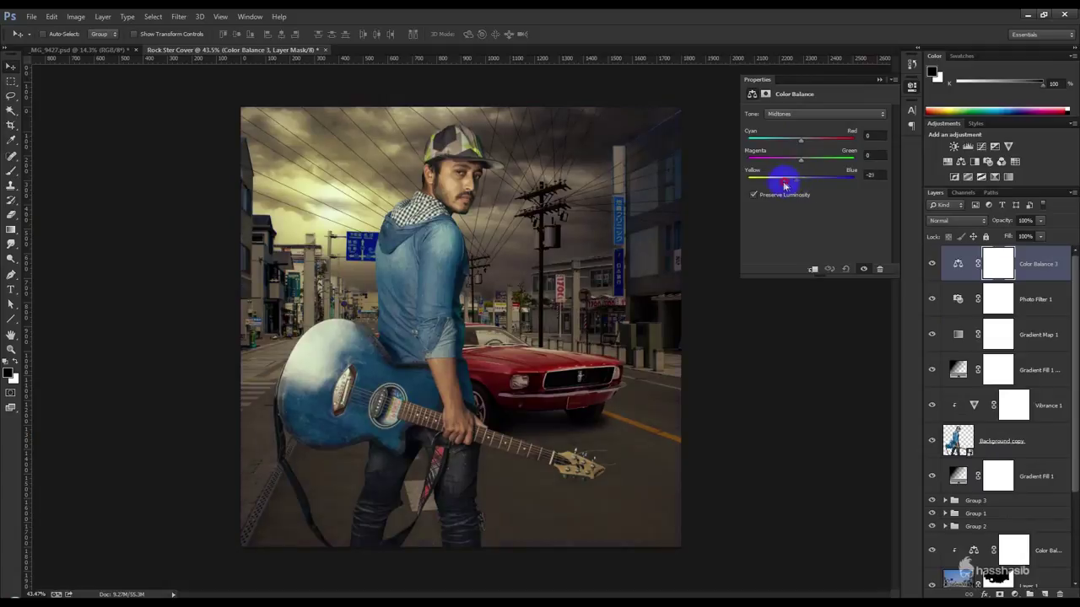
pyautogui.moveTo(800, 159)
pyautogui.mouseDown()
pyautogui.moveTo(821, 160)
pyautogui.moveTo(817, 144)
pyautogui.moveTo(795, 150)
pyautogui.mouseUp()
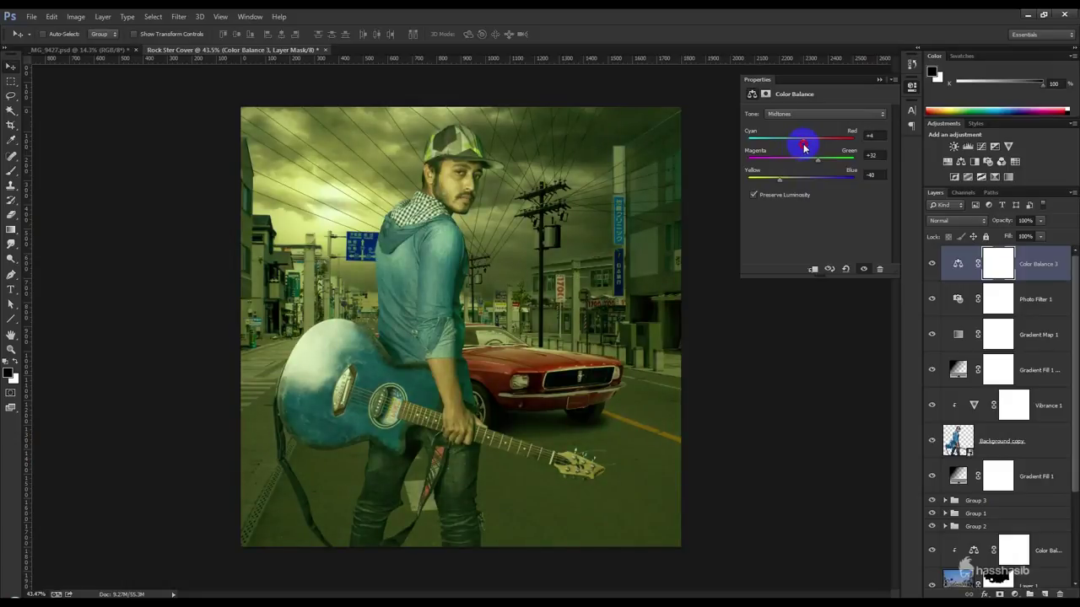
# Step: Shift Color Balance highlights toward yellow and shadows toward blue
pyautogui.click(795, 113)
pyautogui.click(788, 140)
pyautogui.moveTo(802, 178)
pyautogui.mouseDown()
pyautogui.moveTo(789, 182)
pyautogui.moveTo(798, 183)
pyautogui.mouseUp()
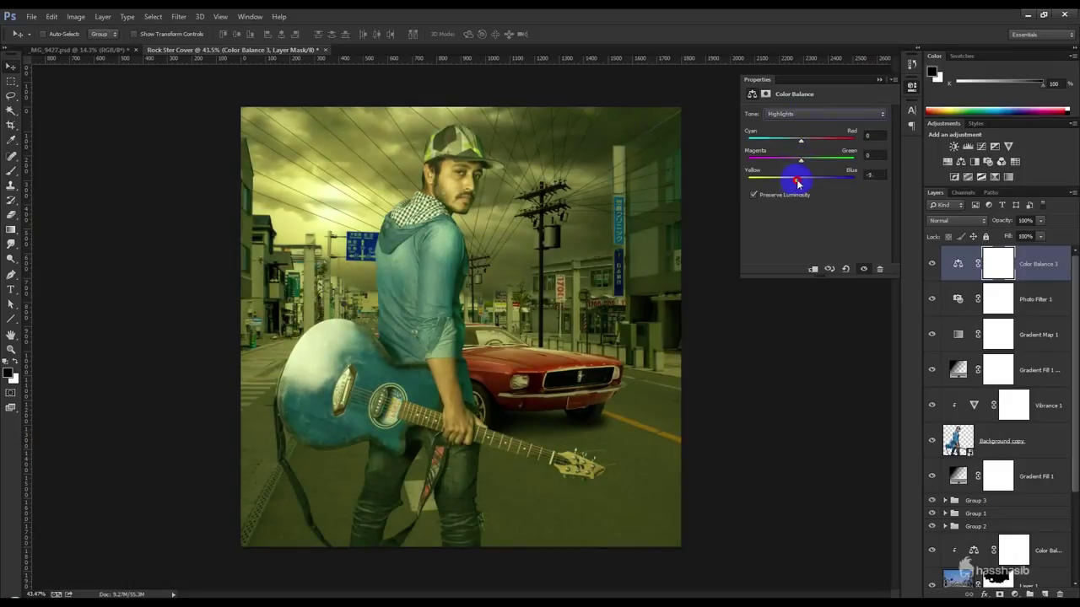
pyautogui.click(807, 121)
pyautogui.moveTo(790, 185)
pyautogui.mouseDown()
pyautogui.moveTo(815, 184)
pyautogui.moveTo(797, 180)
pyautogui.mouseUp()
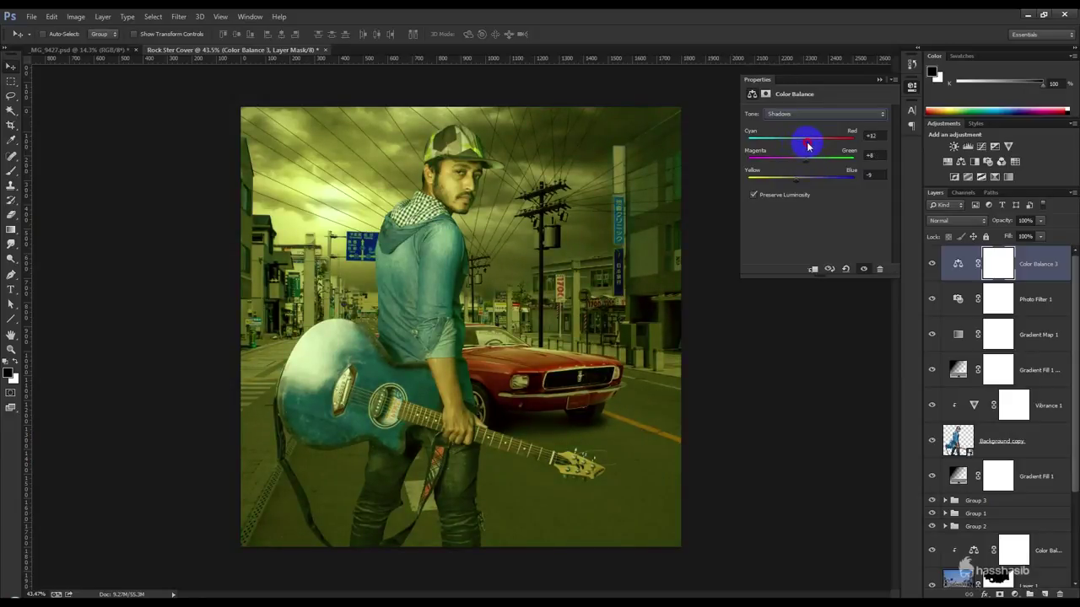
pyautogui.click(878, 79)
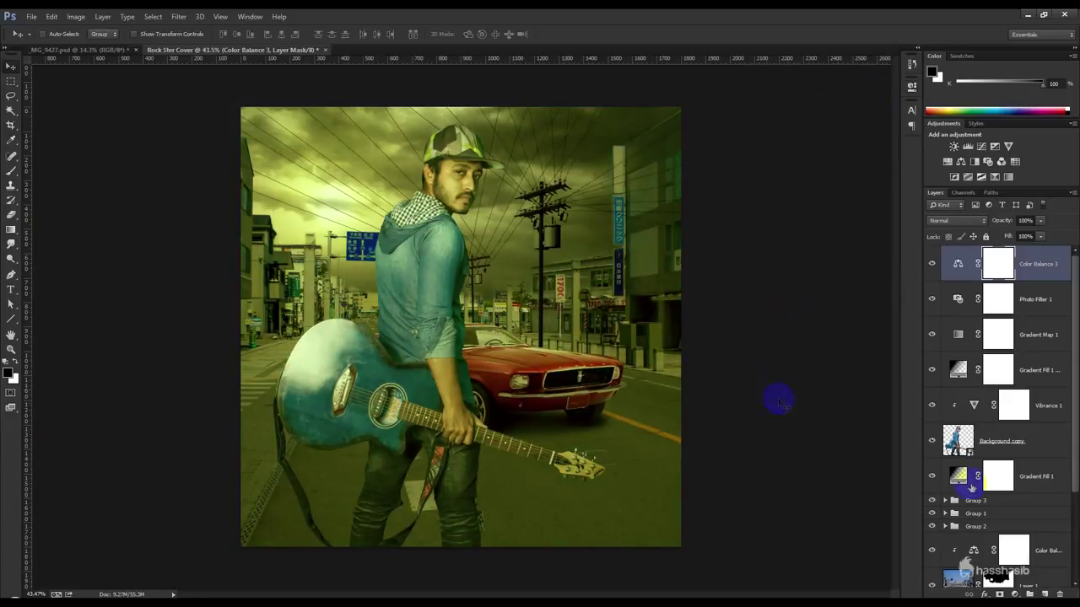
pyautogui.scroll(-3, 1021, 529)
pyautogui.click(1030, 489)
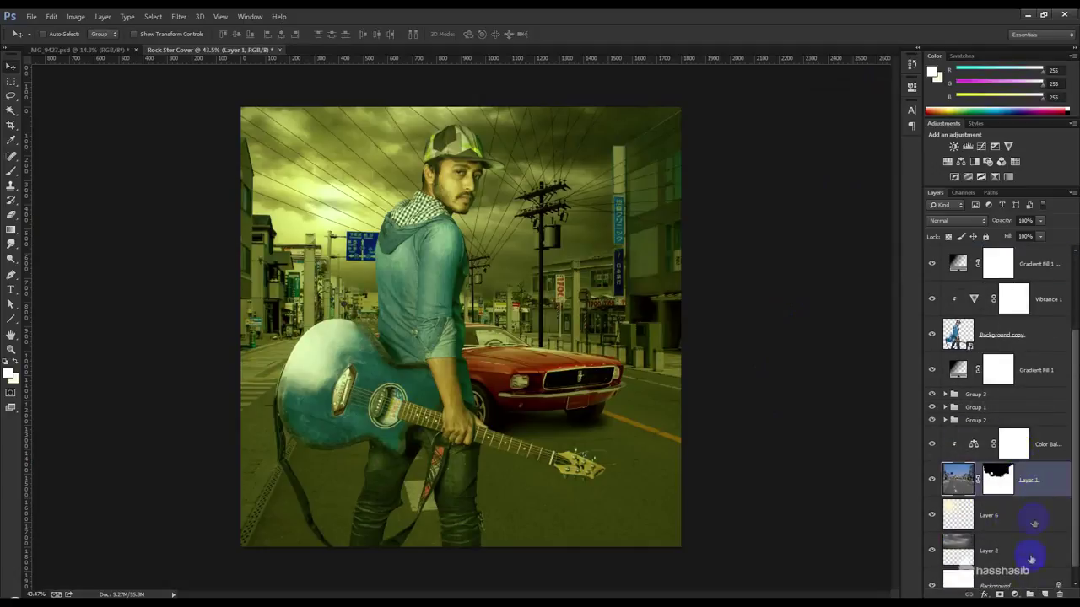
# Step: Add a Curves adjustment above Layer 1, pulling the curve down to darken the image
pyautogui.click(1015, 593)
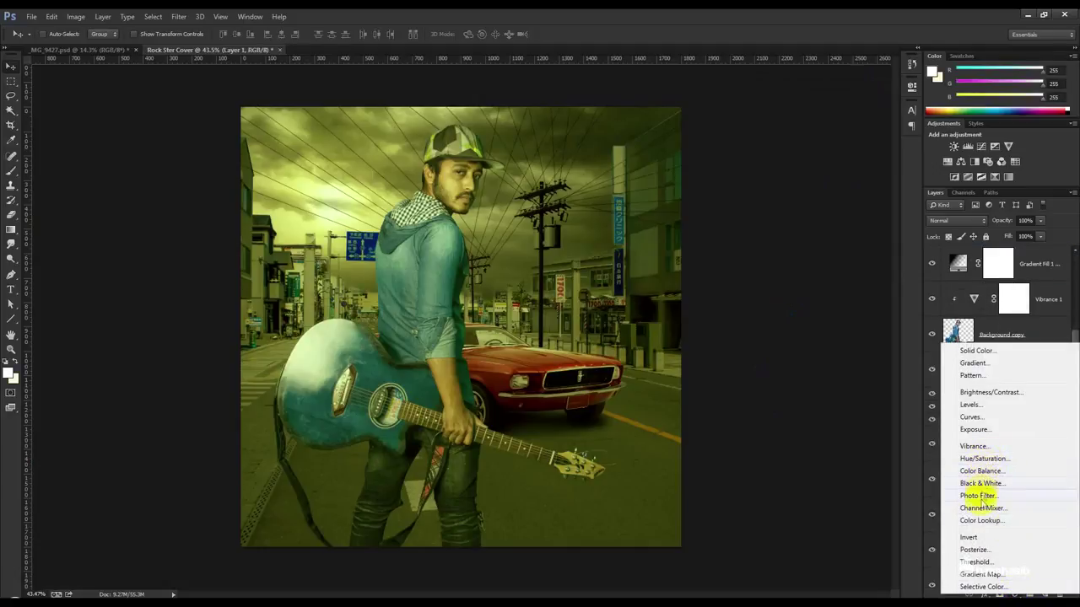
pyautogui.click(970, 417)
pyautogui.click(846, 176)
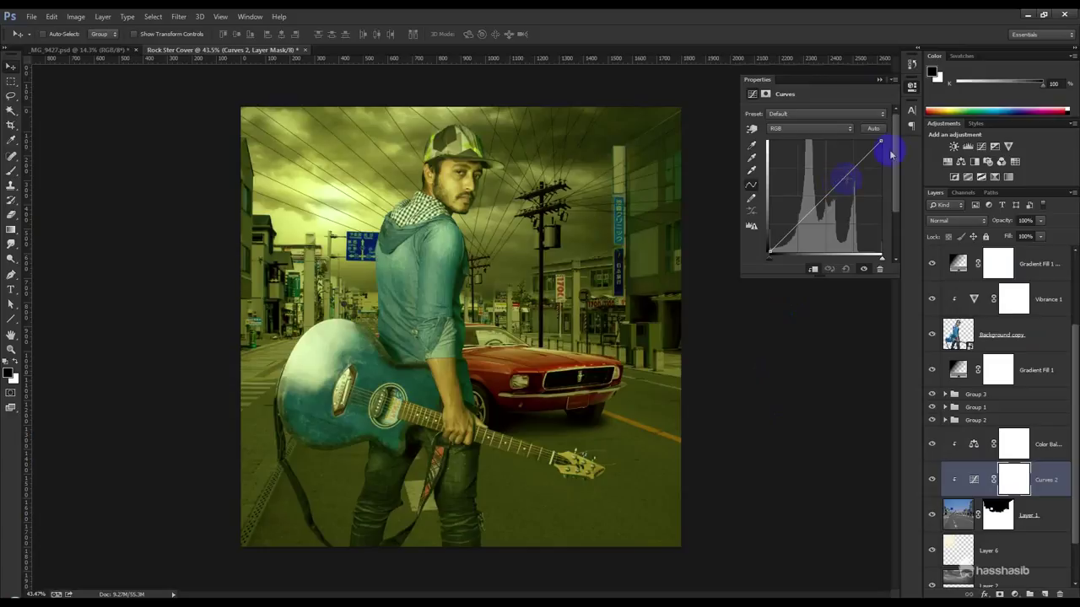
pyautogui.moveTo(880, 144); pyautogui.dragTo(892, 180)
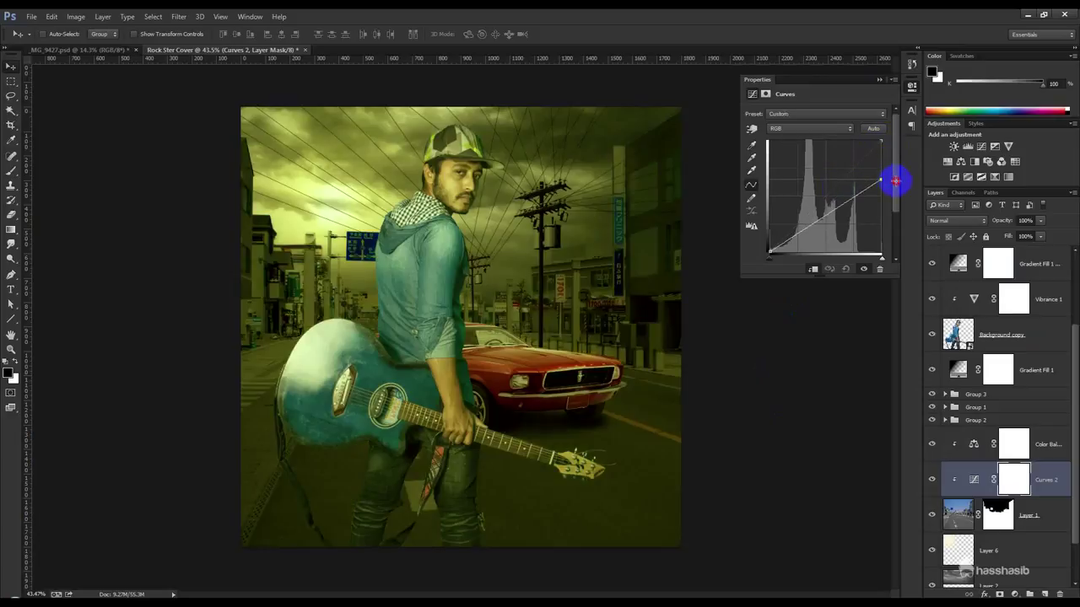
pyautogui.moveTo(832, 211); pyautogui.dragTo(833, 222)
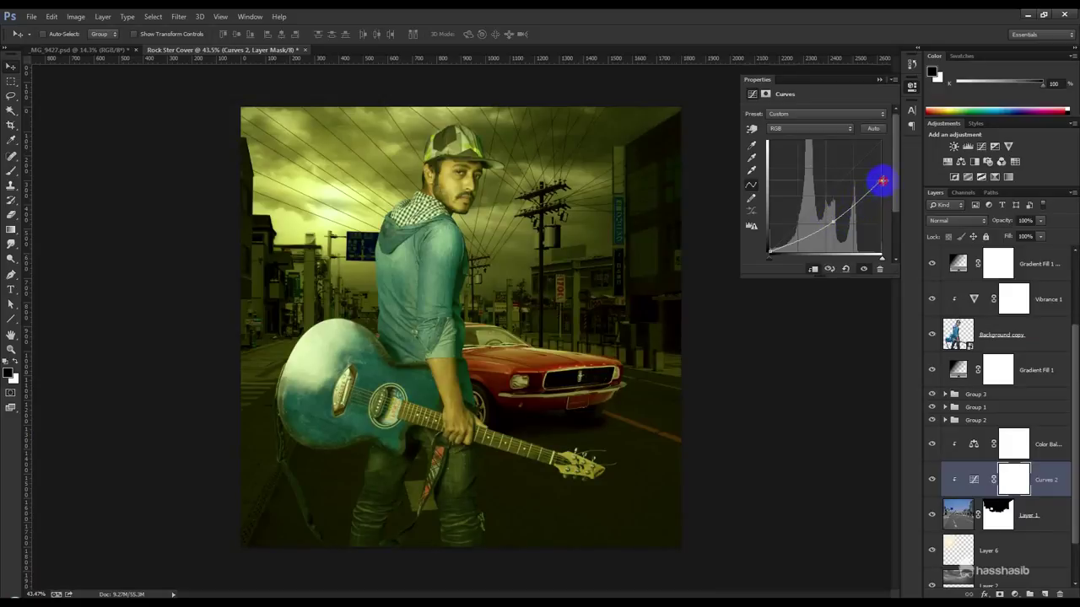
# Step: Brush the Curves 2 mask over the sign, car, street, buildings and upper-left sky
pyautogui.click(11, 170)
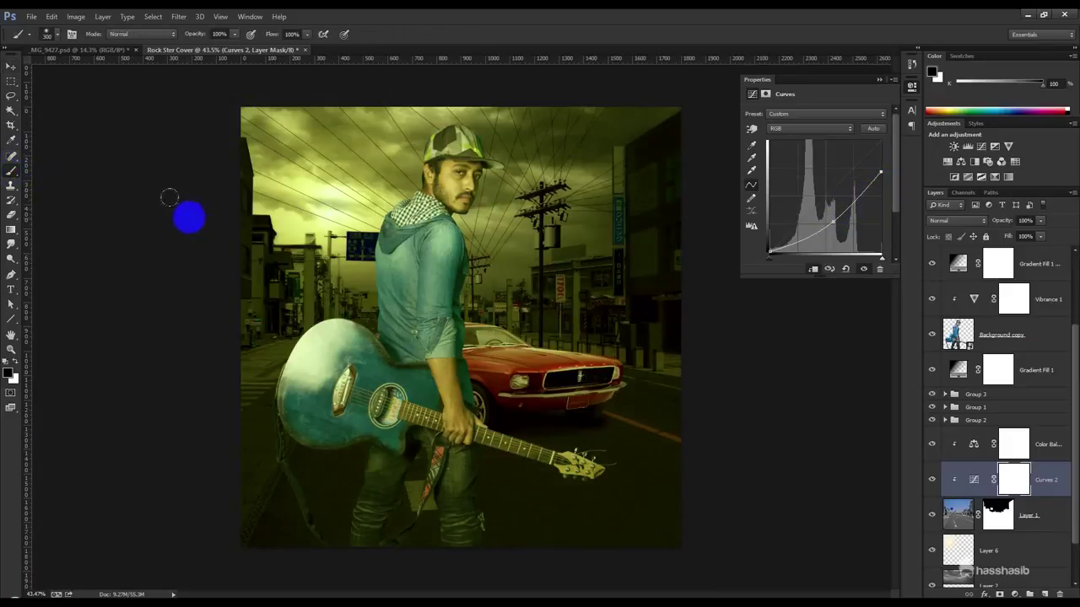
pyautogui.press(']')
pyautogui.press(']')
pyautogui.press(']')
pyautogui.click(346, 252)
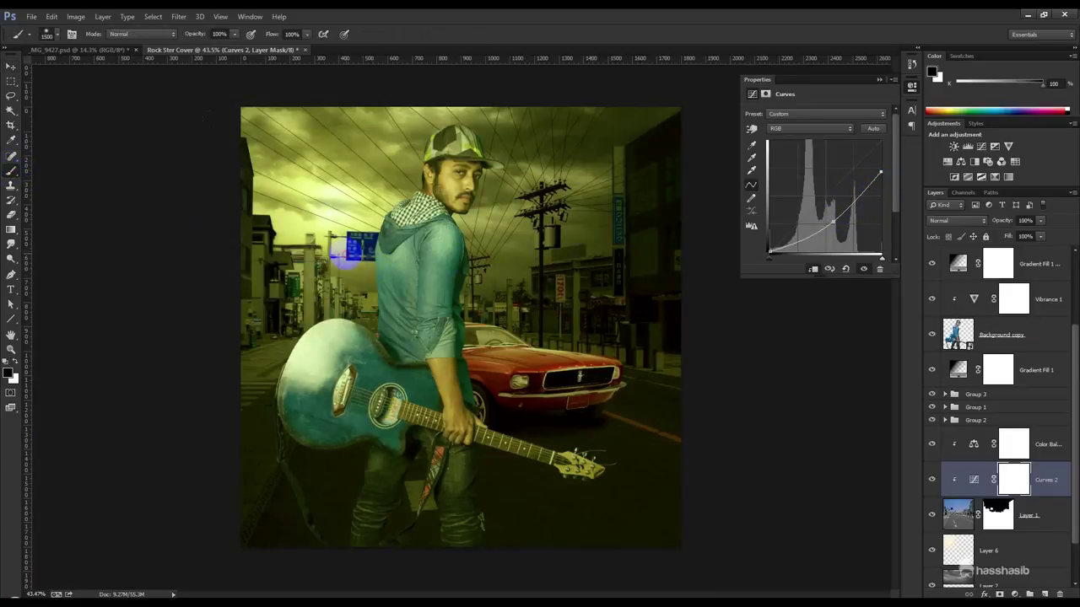
pyautogui.moveTo(368, 279); pyautogui.dragTo(482, 282)
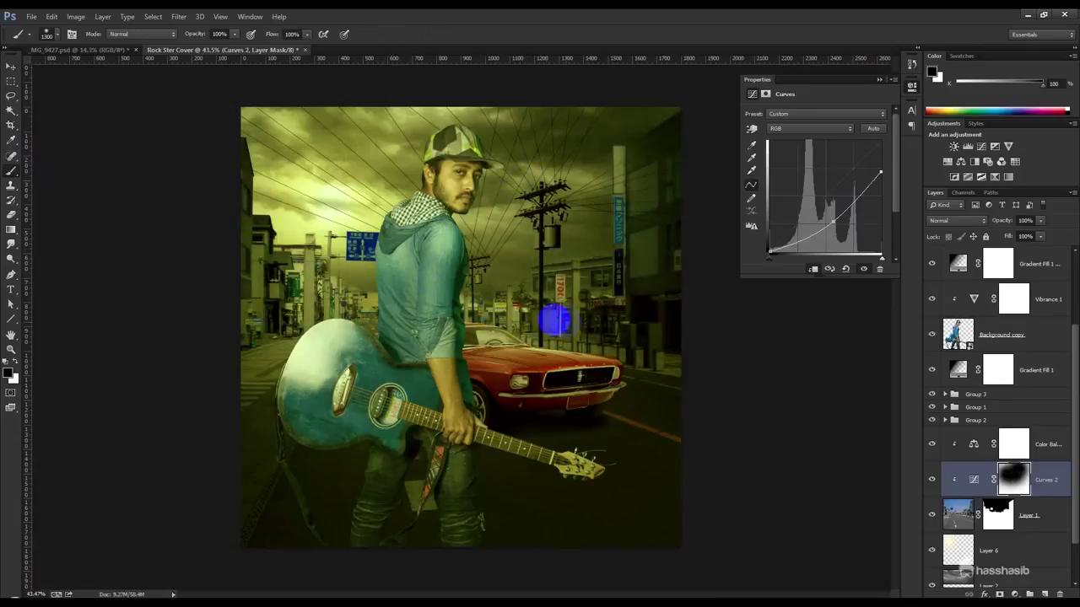
pyautogui.click(561, 316)
pyautogui.press('[')
pyautogui.moveTo(263, 334); pyautogui.dragTo(309, 278)
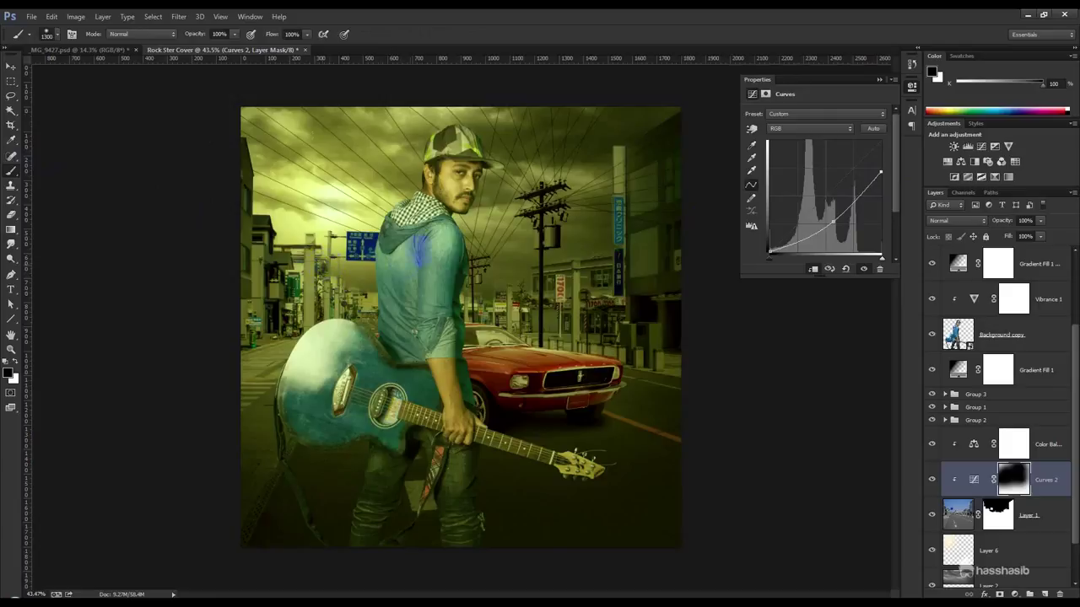
pyautogui.moveTo(295, 167); pyautogui.dragTo(273, 157)
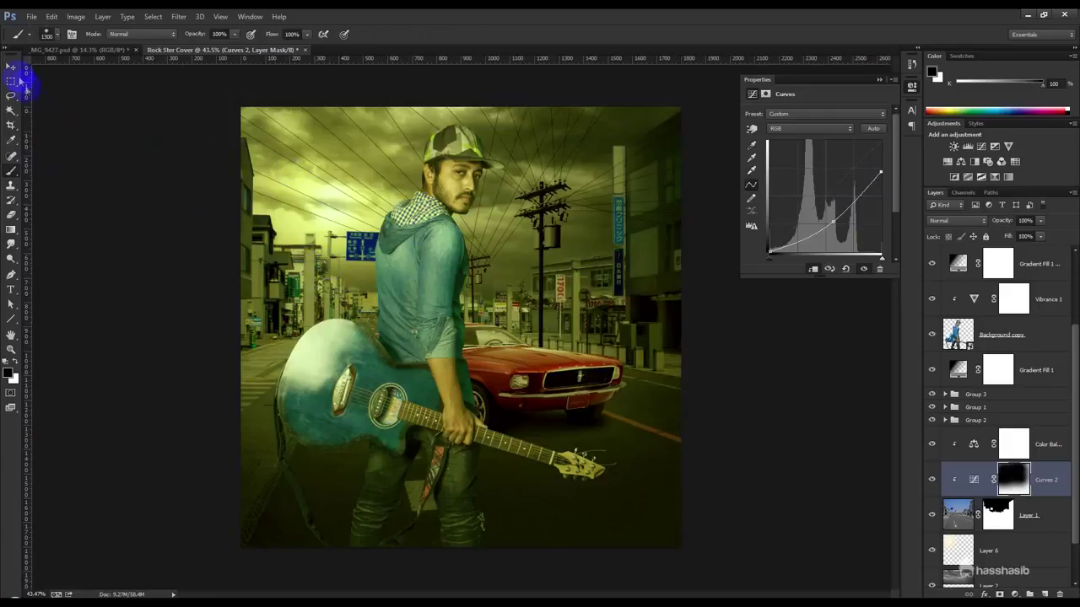
# Step: Compare the image with Group 3 toggled off and on, then select Group 1
pyautogui.click(8, 70)
pyautogui.click(933, 395)
pyautogui.click(933, 407)
pyautogui.click(975, 409)
pyautogui.click(1015, 594)
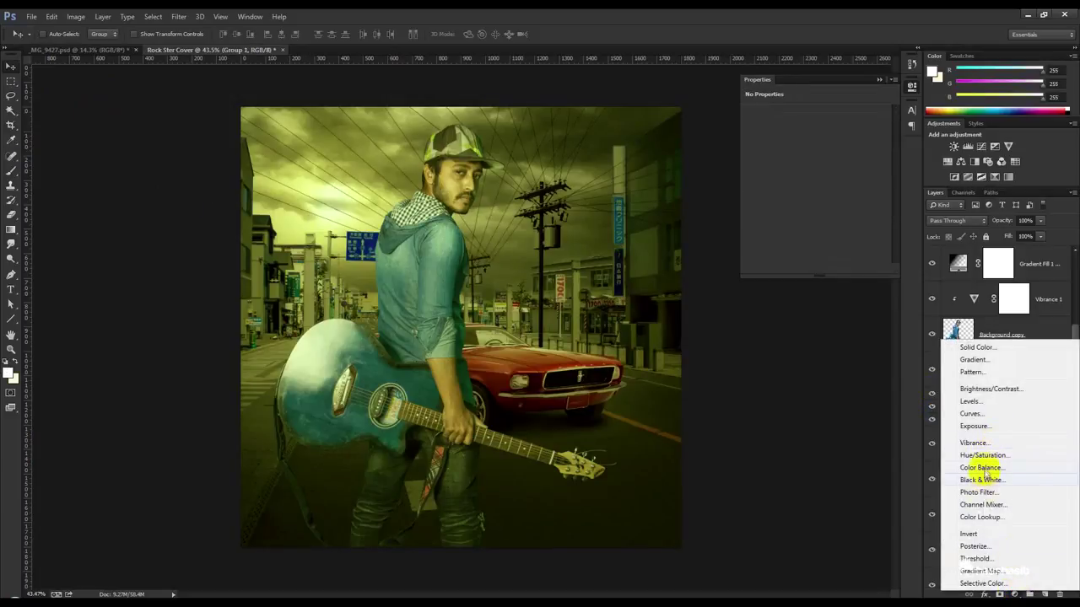
# Step: Add Curves 3 clipped to Group 1 and raise its curve to brighten the group
pyautogui.click(971, 414)
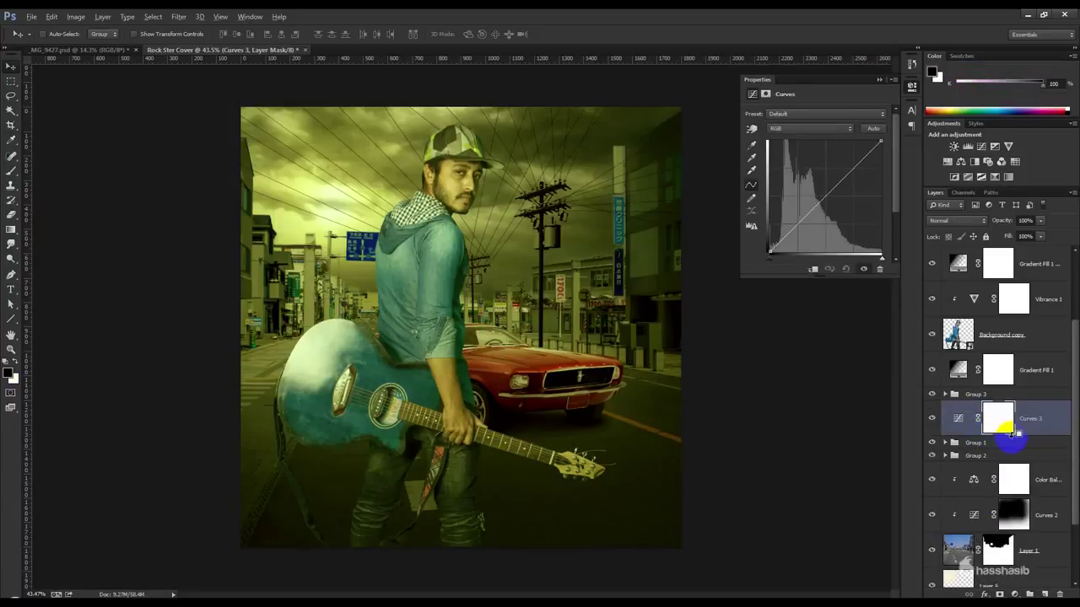
pyautogui.keyDown('alt'); pyautogui.click(1010, 434); pyautogui.keyUp('alt')
pyautogui.moveTo(827, 196)
pyautogui.mouseDown()
pyautogui.moveTo(826, 205)
pyautogui.moveTo(808, 191)
pyautogui.mouseUp()
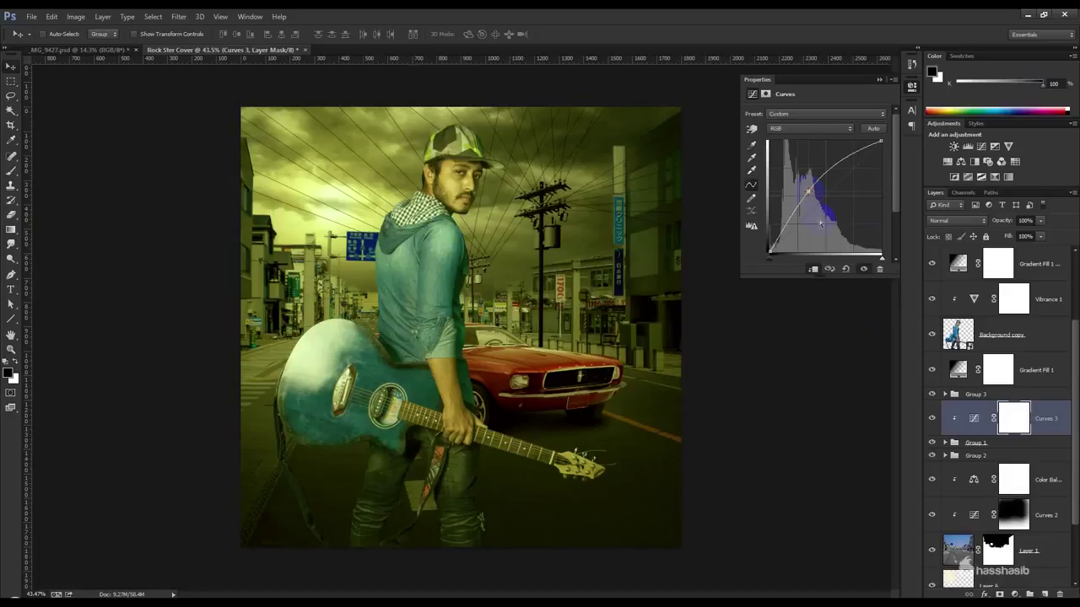
# Step: Add Curves 4 clipped to Group 2 and lift its curve to brighten that group
pyautogui.click(979, 454)
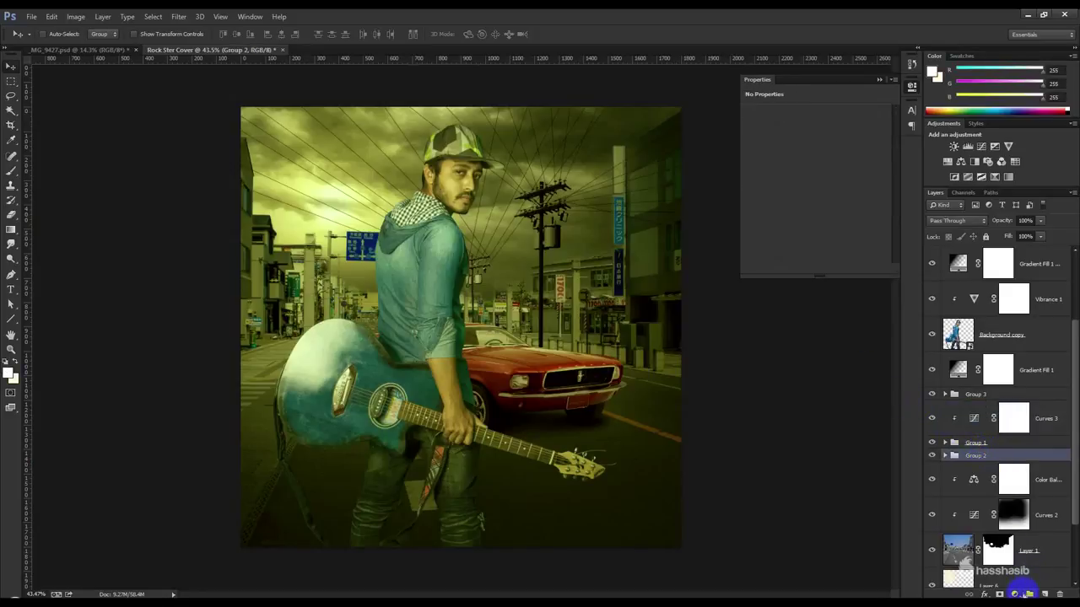
pyautogui.click(1015, 594)
pyautogui.click(977, 415)
pyautogui.keyDown('alt'); pyautogui.click(1035, 481); pyautogui.keyUp('alt')
pyautogui.moveTo(830, 191); pyautogui.dragTo(811, 179)
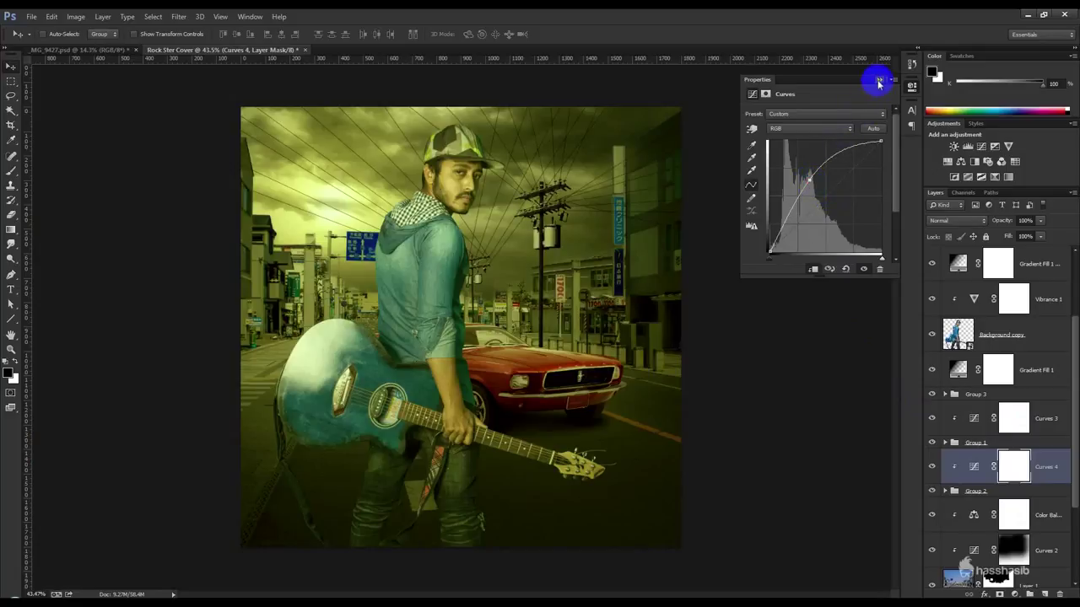
pyautogui.click(878, 81)
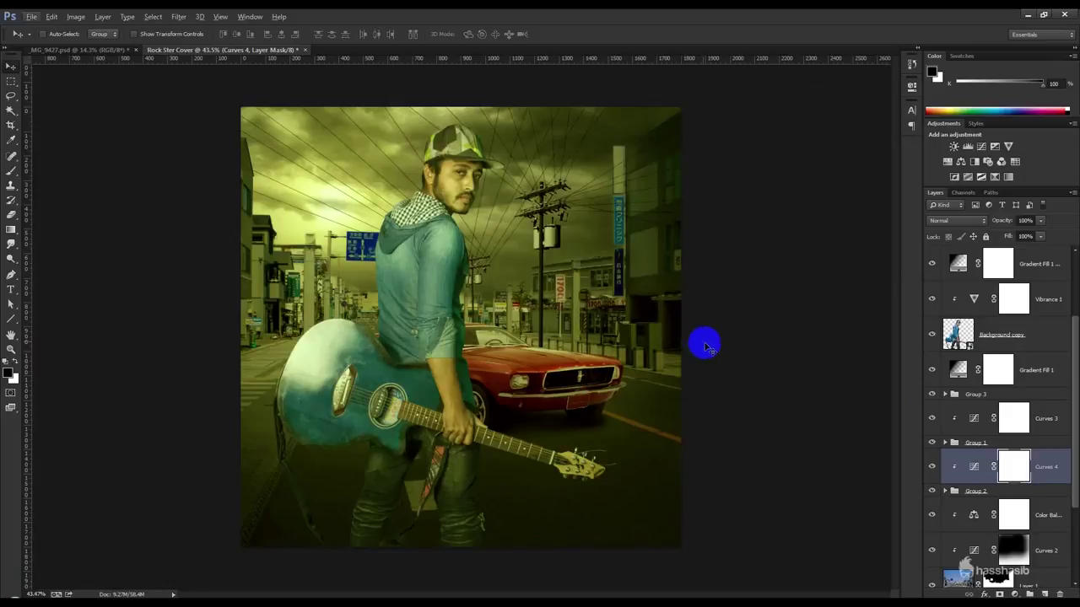
pyautogui.scroll(1, 603, 348)
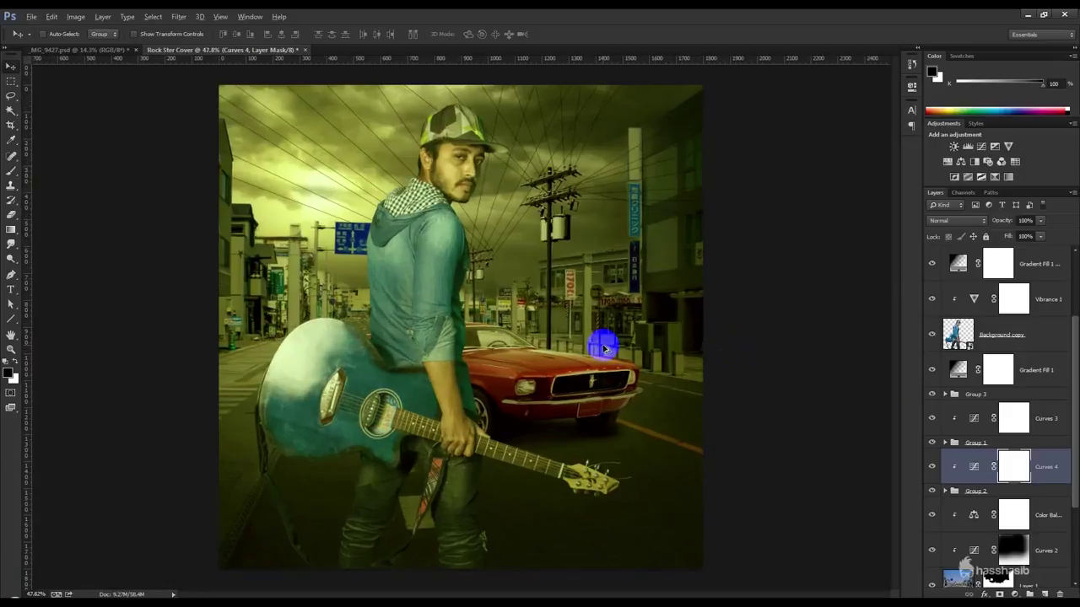
pyautogui.scroll(-2, 999, 519)
pyautogui.click(1048, 511)
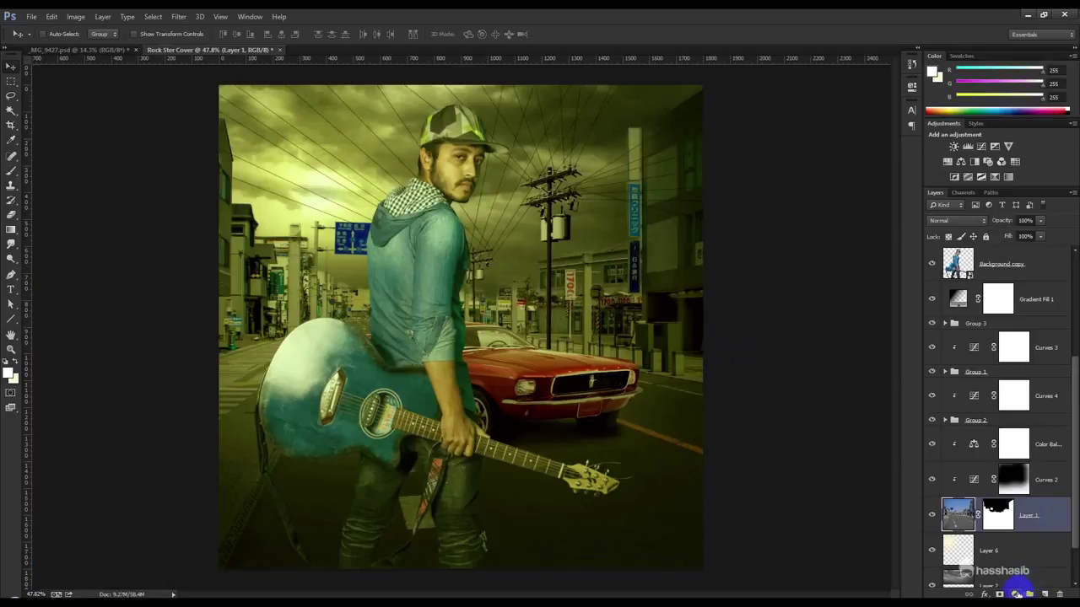
# Step: Add a Levels layer over Layer 1 with raised black input and output black 9
pyautogui.click(1021, 593)
pyautogui.click(978, 404)
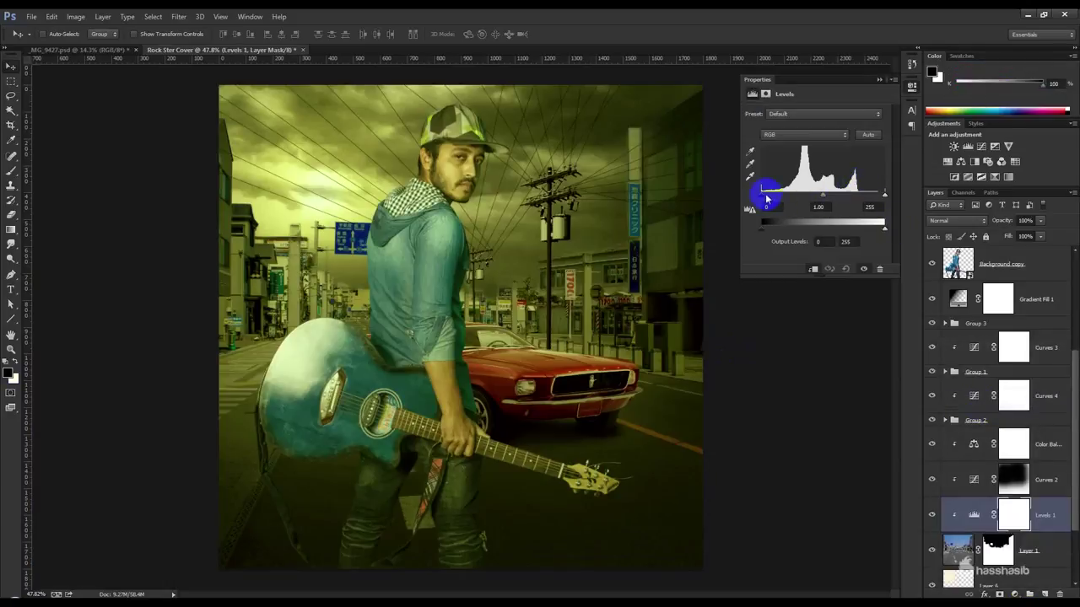
pyautogui.moveTo(866, 201); pyautogui.dragTo(865, 202)
pyautogui.moveTo(763, 195)
pyautogui.mouseDown()
pyautogui.moveTo(792, 199)
pyautogui.moveTo(789, 231)
pyautogui.moveTo(777, 234)
pyautogui.mouseUp()
pyautogui.click(853, 238)
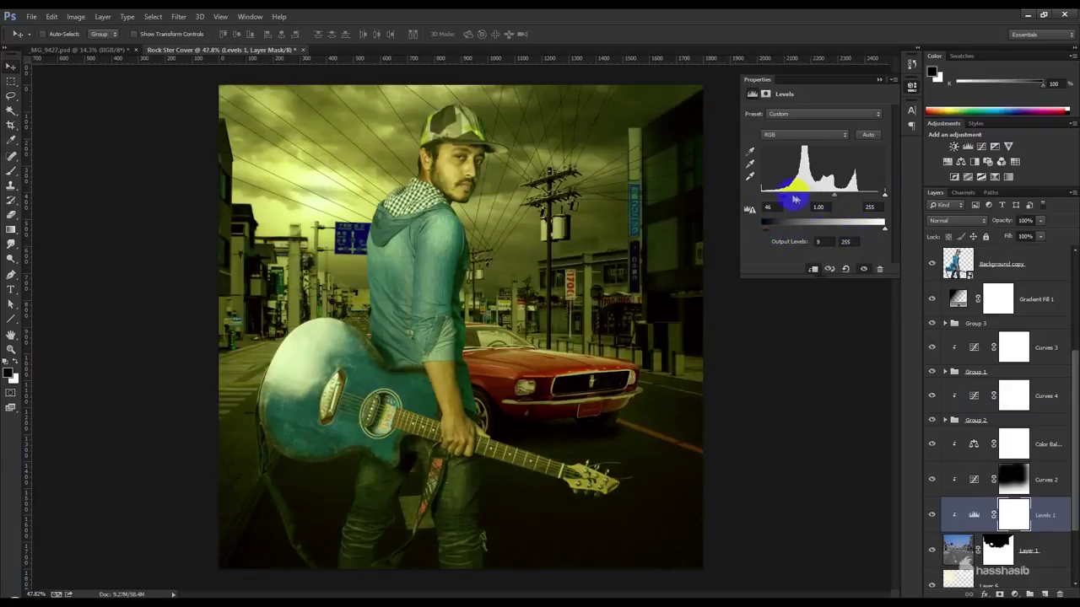
pyautogui.moveTo(776, 200); pyautogui.dragTo(770, 202)
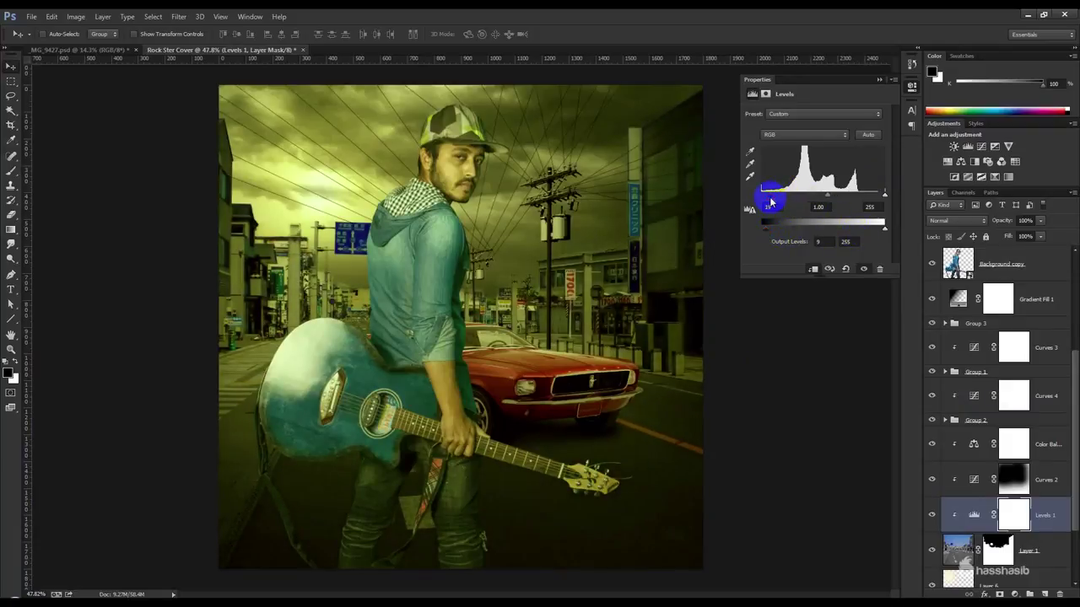
# Step: Select Color Balance 3 at the top and bring up the adjustment-layer list
pyautogui.scroll(5, 1003, 346)
pyautogui.click(1030, 264)
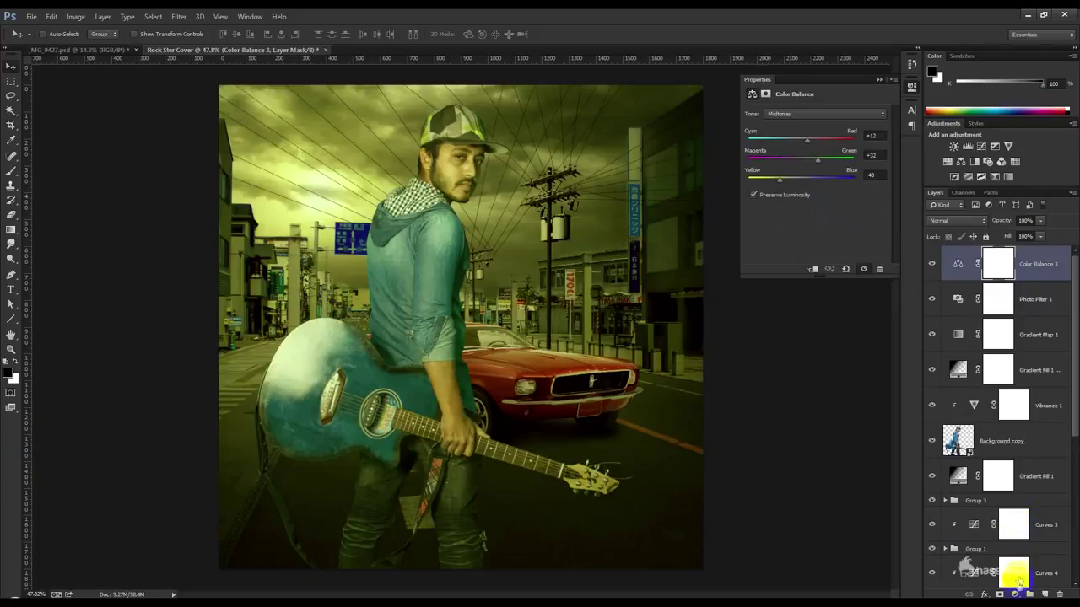
pyautogui.click(1016, 592)
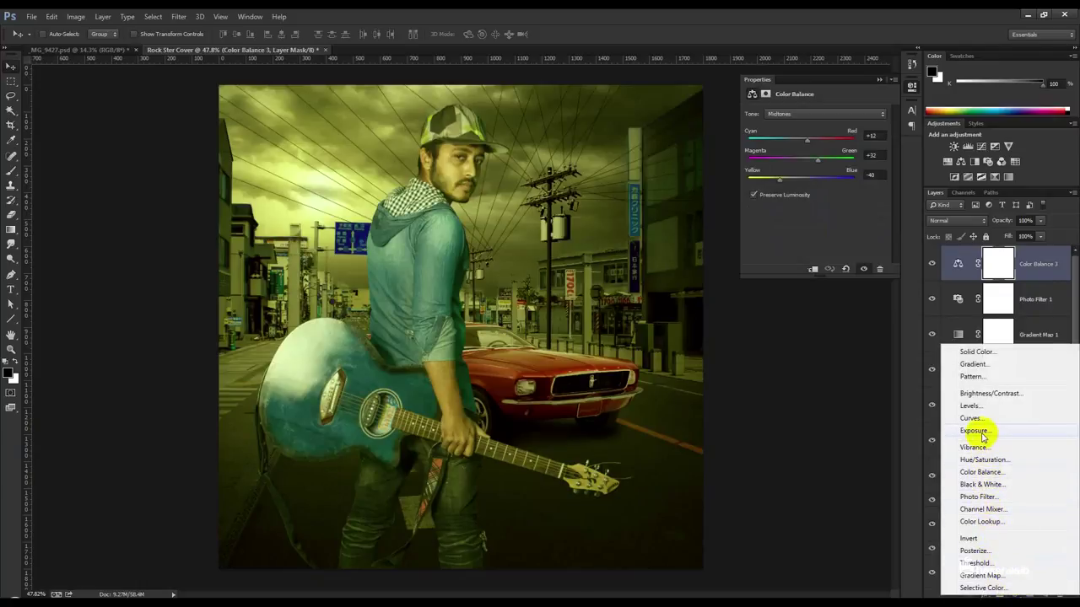
# Step: Add a Color Lookup layer and preview 3DLUT looks from 2Strip through Kodak 5218 Kodak 2395
pyautogui.click(983, 521)
pyautogui.click(846, 126)
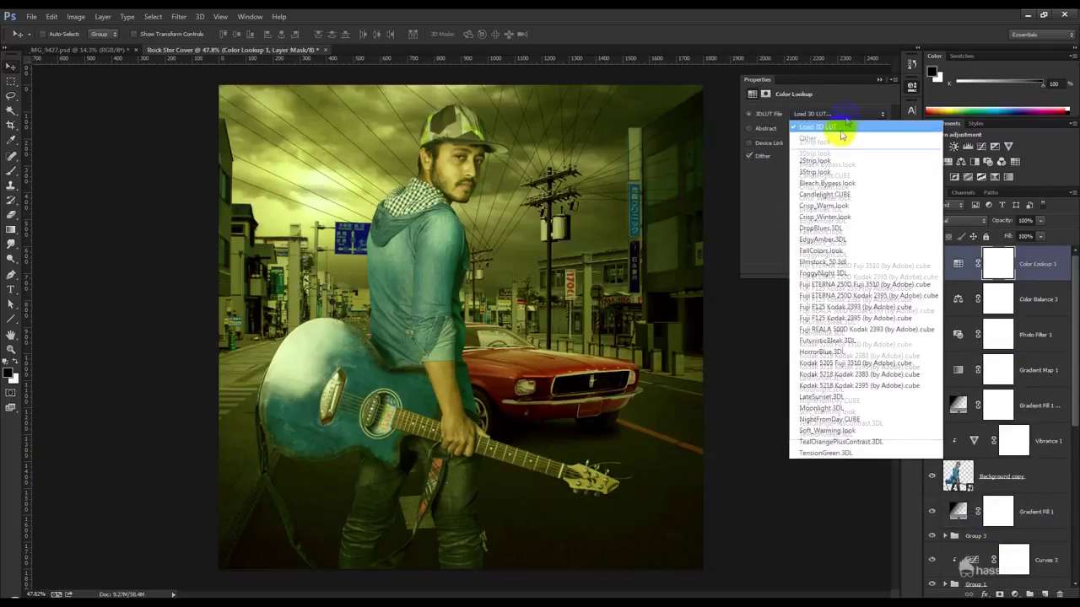
pyautogui.click(833, 162)
pyautogui.press('Down')
pyautogui.press('Down')
pyautogui.press('Down')
pyautogui.press('Down')
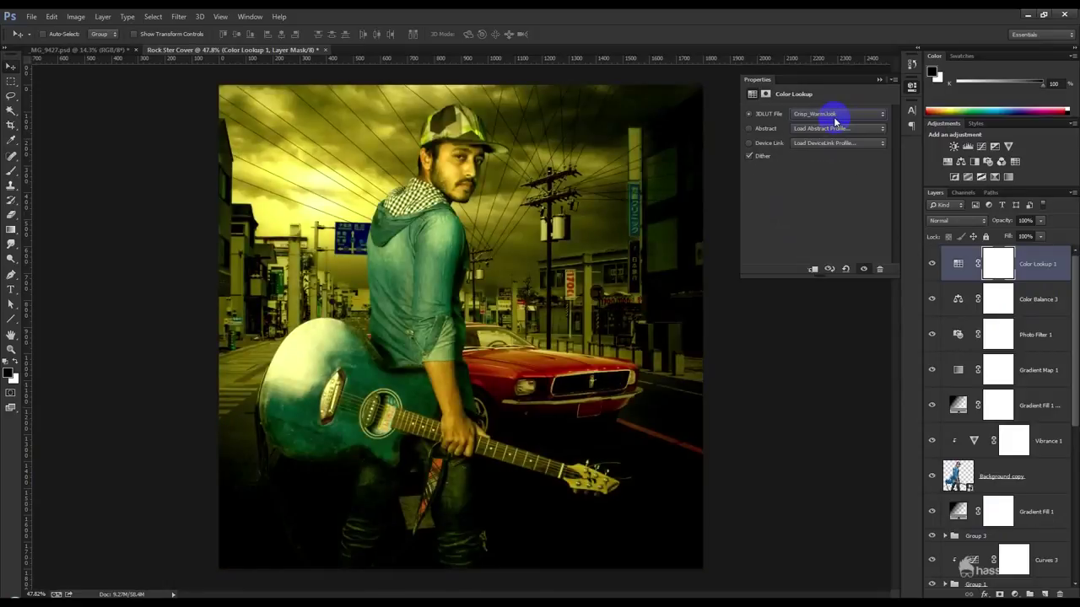
pyautogui.press('Down')
pyautogui.press('Up')
pyautogui.press('Down')
pyautogui.press('Down')
pyautogui.press('Down')
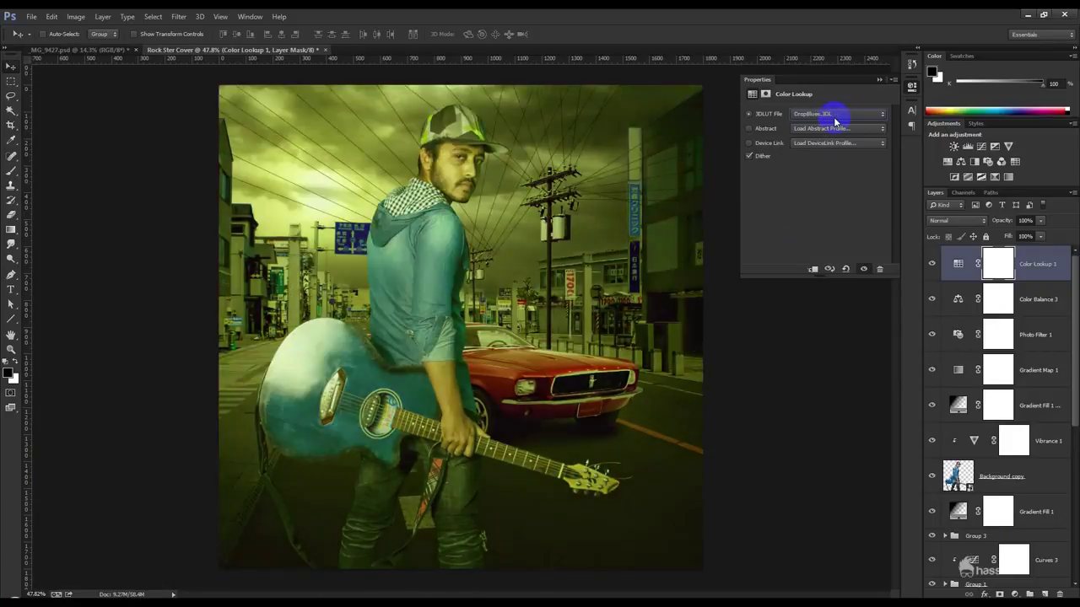
pyautogui.press('Down')
pyautogui.press('Down')
pyautogui.press('Down')
pyautogui.press('Down')
pyautogui.press('Down')
pyautogui.press('Down')
pyautogui.press('Down')
pyautogui.press('Down')
pyautogui.press('Up')
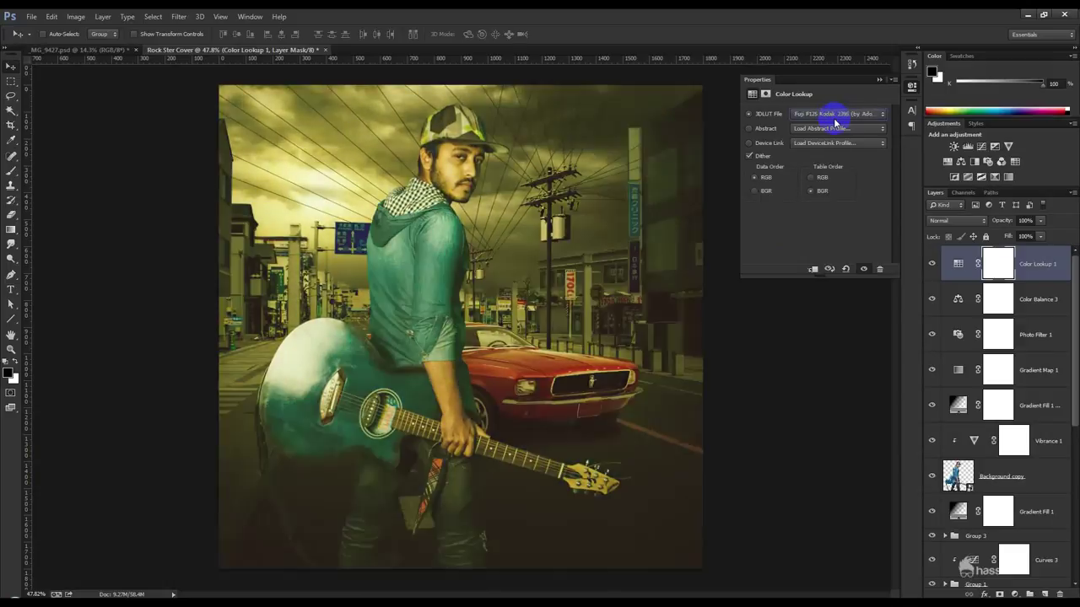
pyautogui.press('Down')
pyautogui.press('Down')
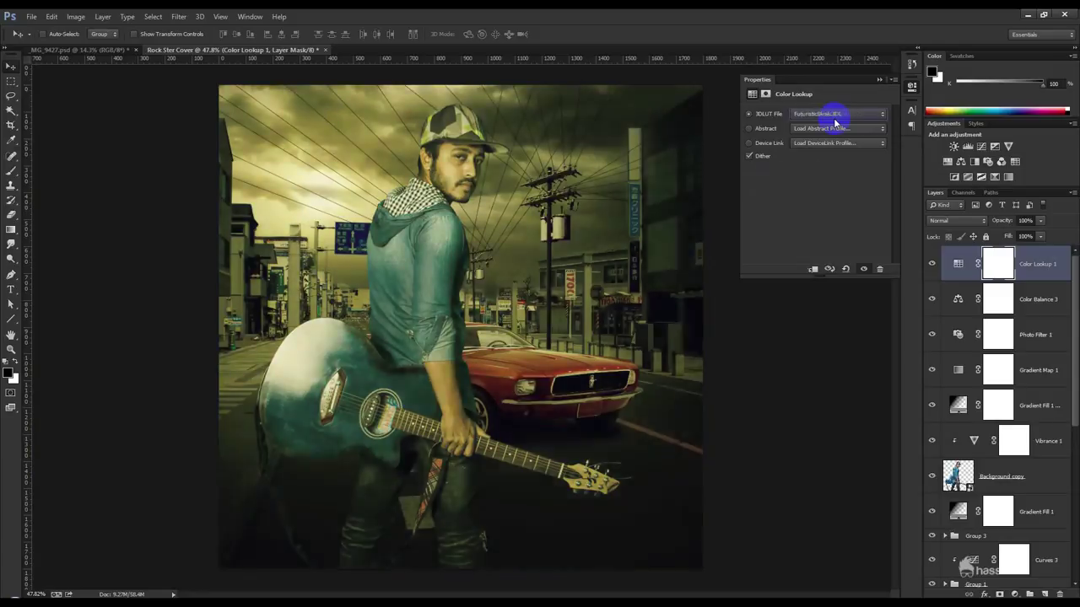
pyautogui.press('Down')
pyautogui.press('Down')
pyautogui.press('Down')
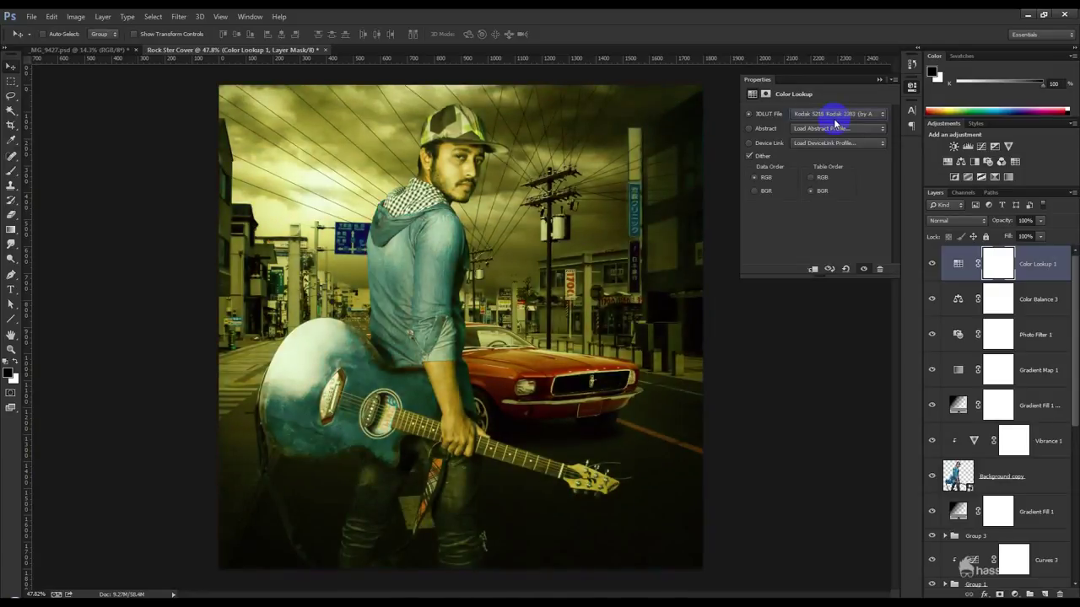
pyautogui.press('Down')
pyautogui.press('Down')
pyautogui.press('Up')
pyautogui.click(931, 264)
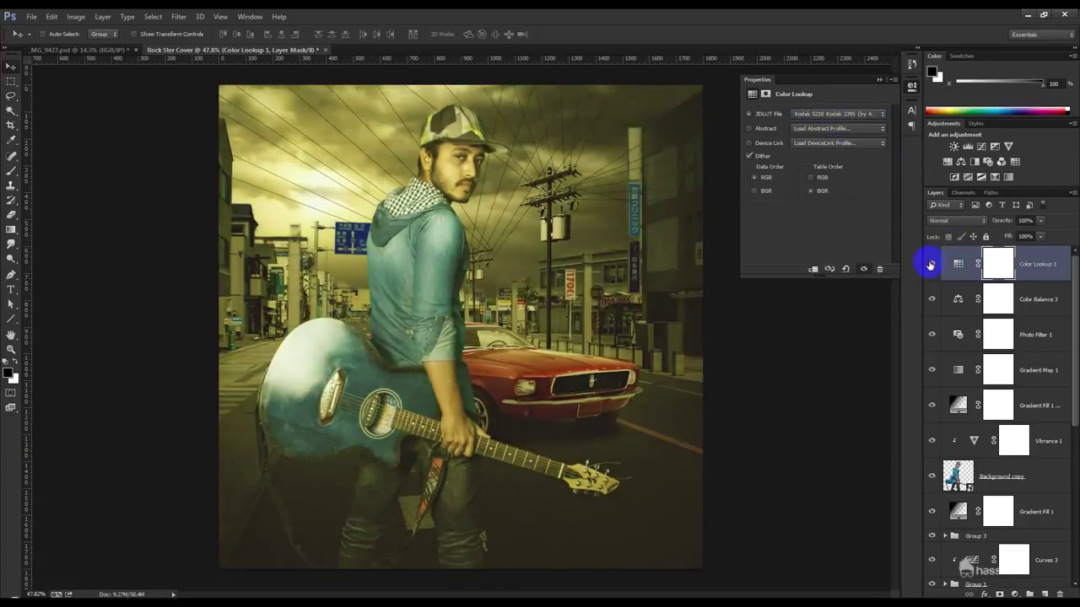
# Step: Try Moonlight and later looks, settling on TensionGreen.3DL at 50% opacity
pyautogui.click(831, 114)
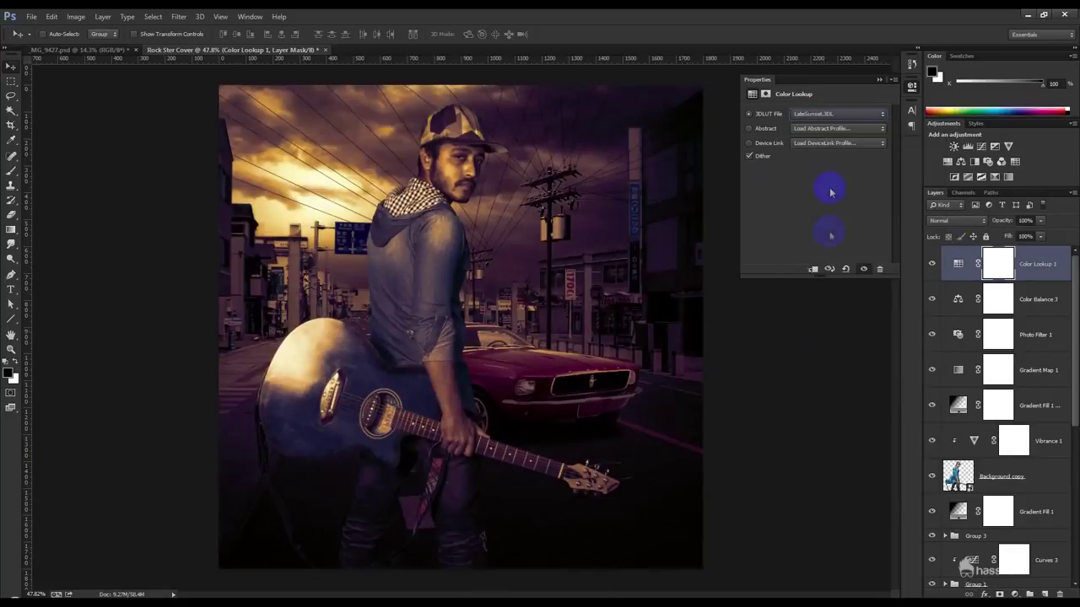
pyautogui.click(823, 394)
pyautogui.press('Down')
pyautogui.press('Down')
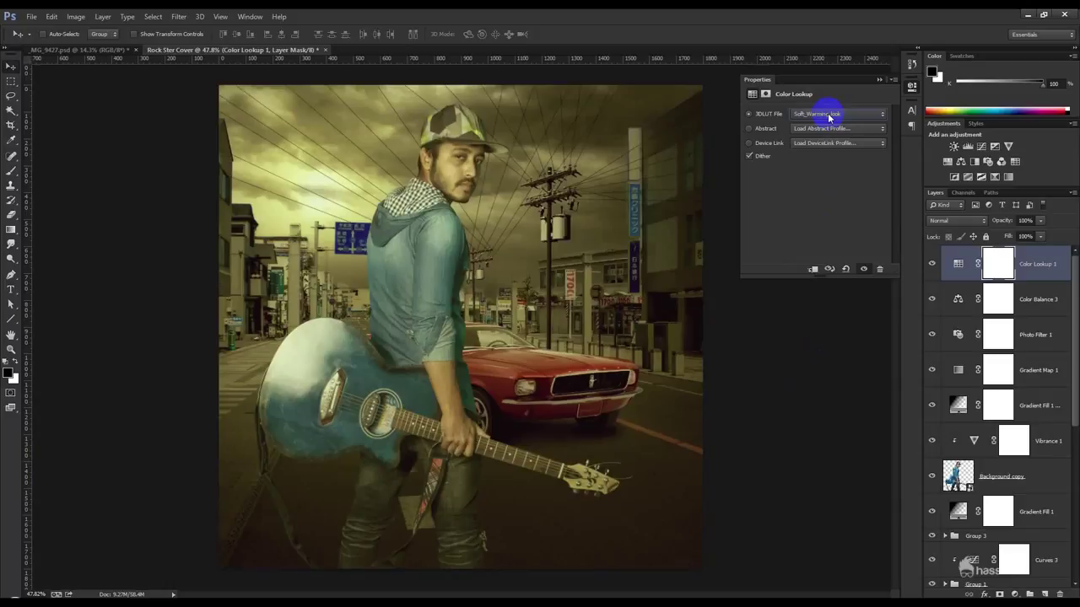
pyautogui.press('Down')
pyautogui.press('Down')
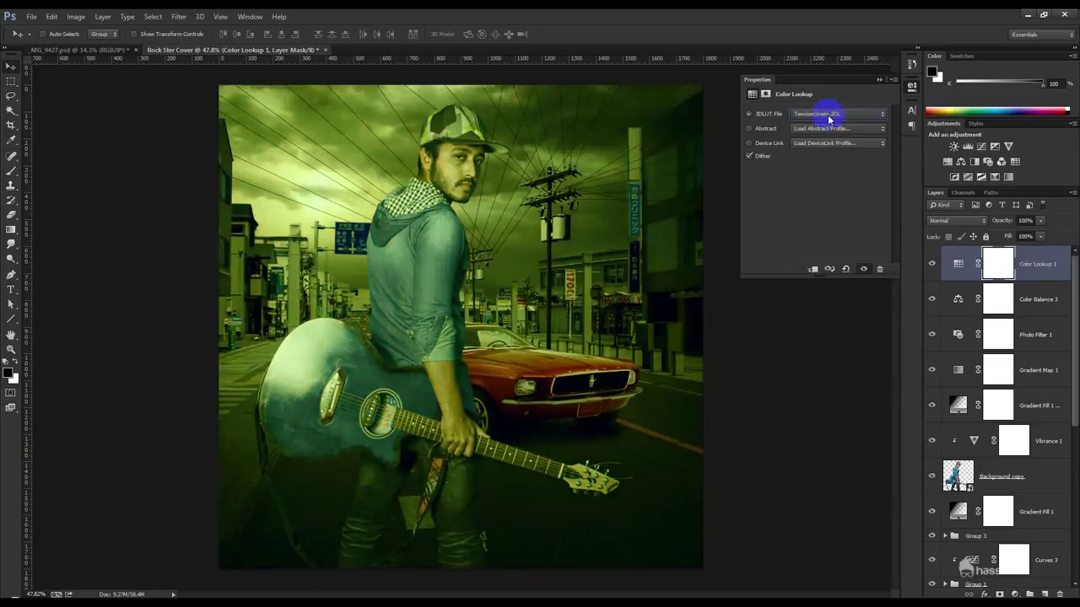
pyautogui.click(880, 79)
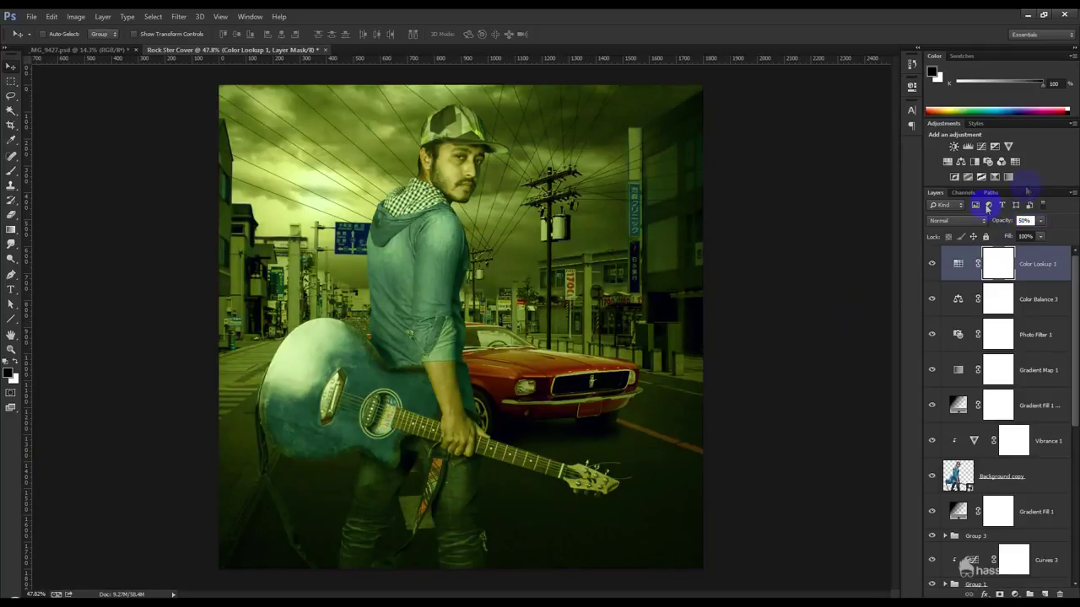
pyautogui.scroll(-1, 448, 280)
pyautogui.scroll(1, 448, 280)
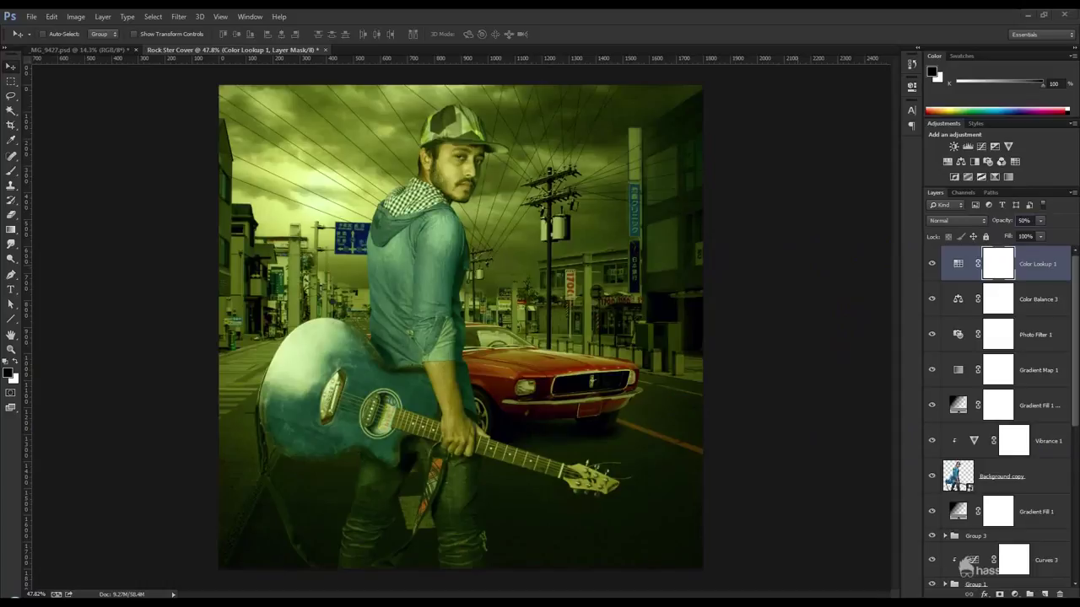
pyautogui.scroll(-5, 1025, 528)
# Step: Apply a Tilt-Shift blur to Layer 1 with a lowered, angled focus band and light blur
pyautogui.click(1044, 519)
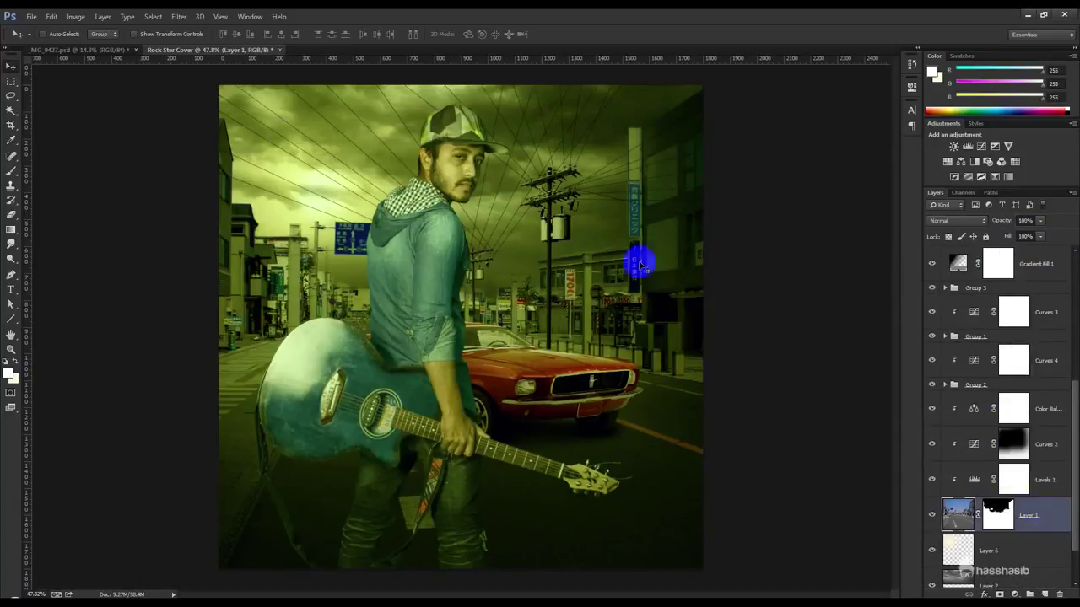
pyautogui.click(179, 16)
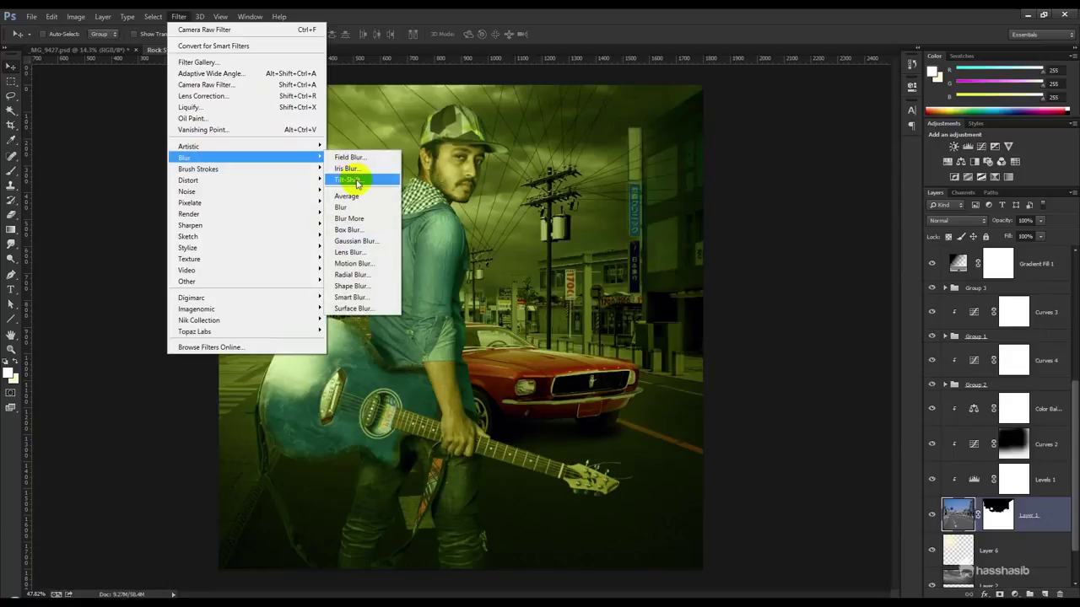
pyautogui.moveTo(184, 156)
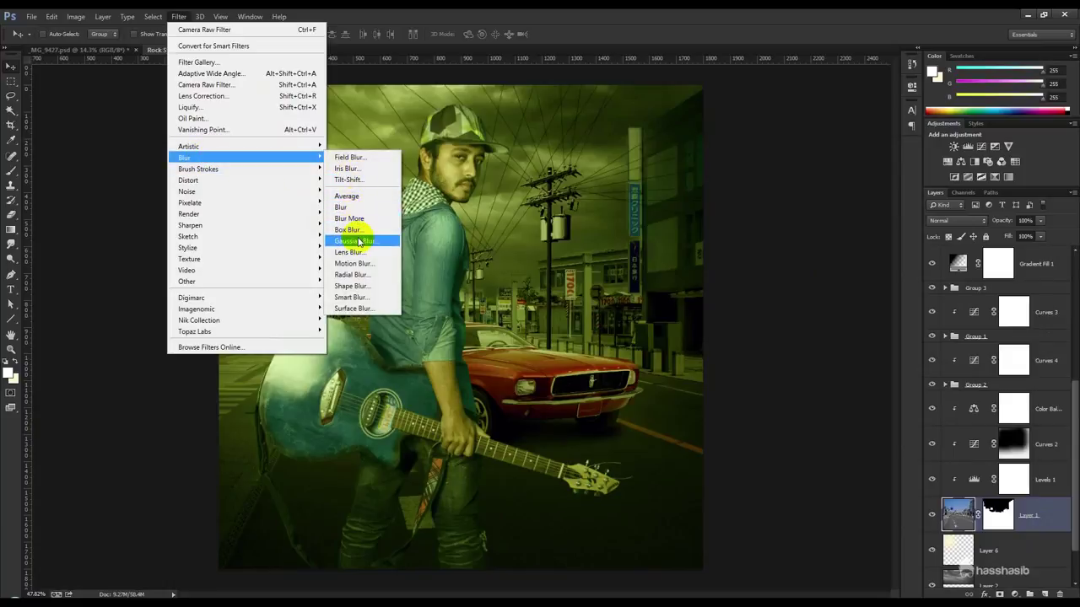
pyautogui.click(348, 179)
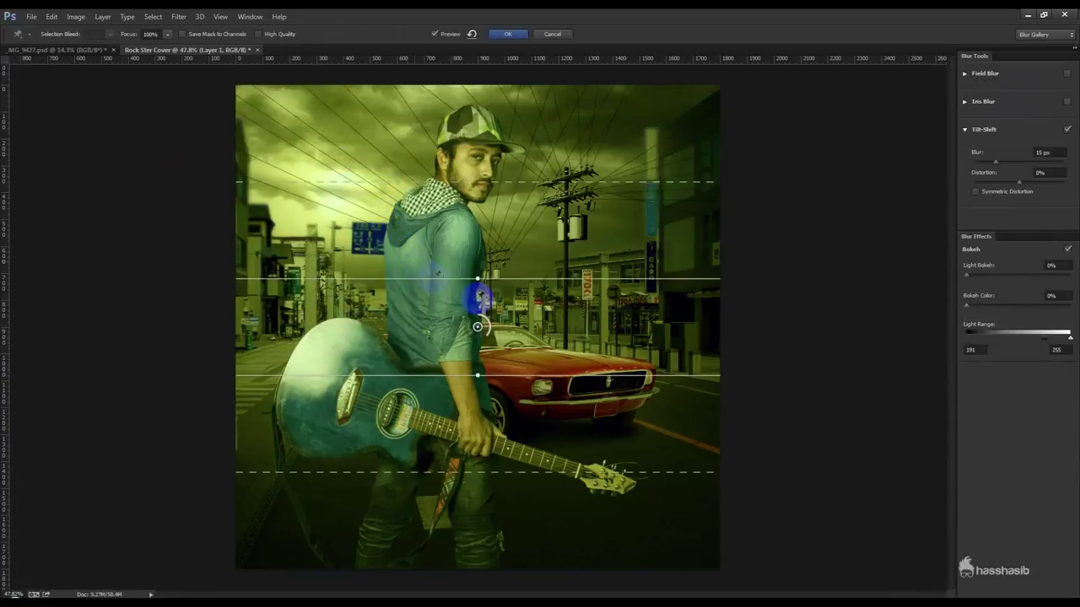
pyautogui.moveTo(477, 326)
pyautogui.mouseDown()
pyautogui.moveTo(472, 449)
pyautogui.moveTo(478, 428)
pyautogui.mouseUp()
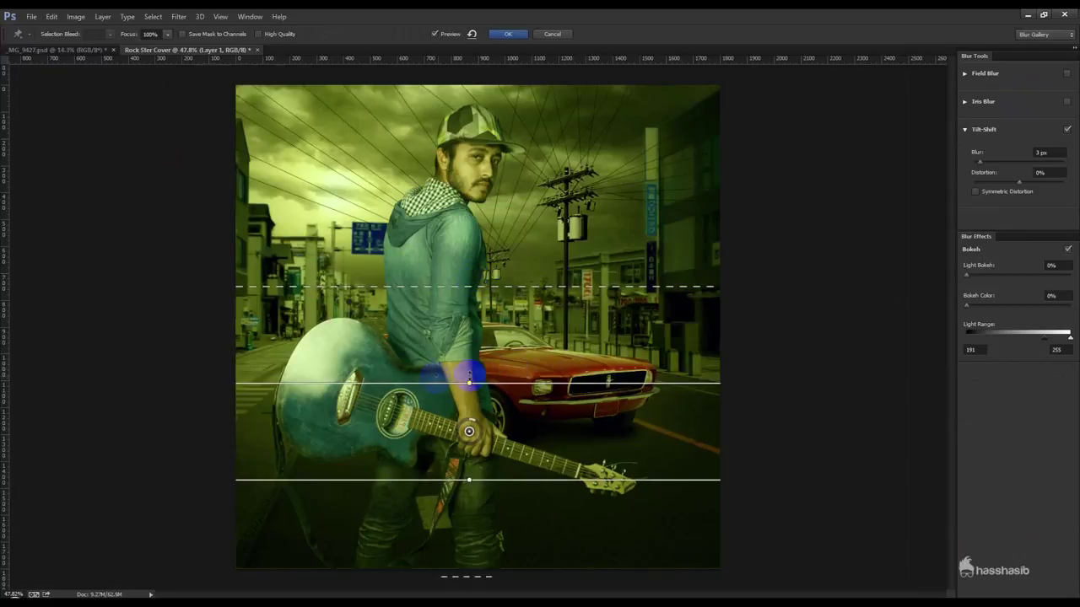
pyautogui.moveTo(469, 383); pyautogui.dragTo(458, 374)
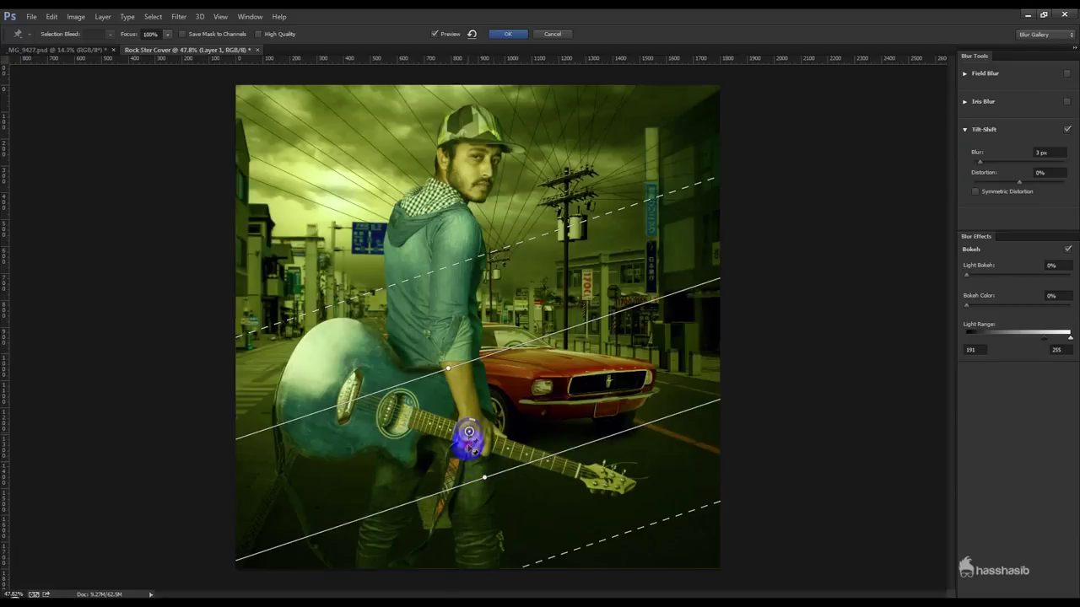
pyautogui.moveTo(469, 432); pyautogui.dragTo(458, 529)
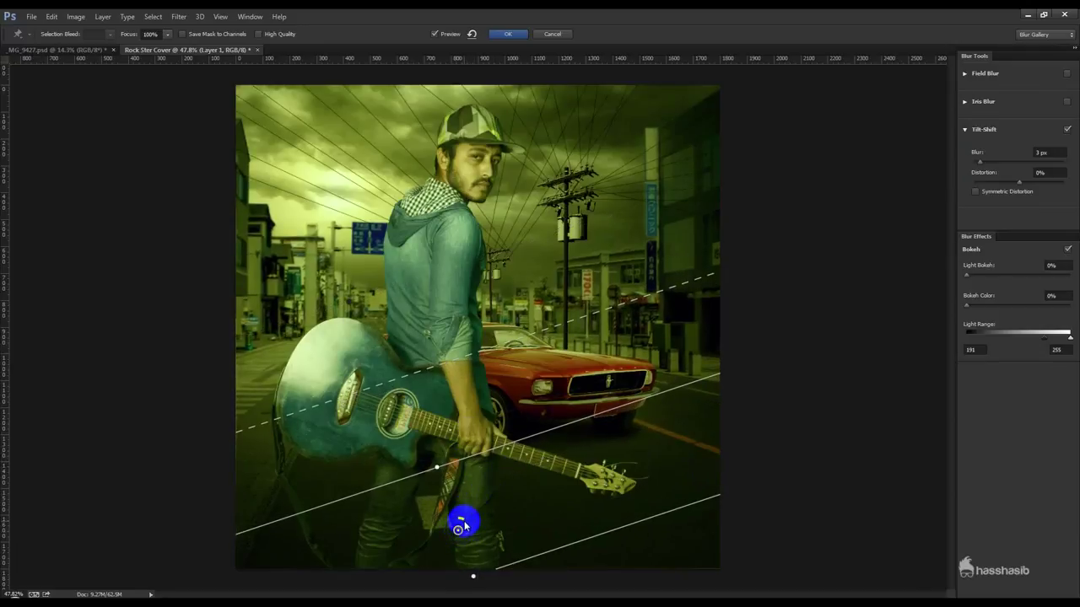
pyautogui.moveTo(466, 522); pyautogui.dragTo(464, 522)
pyautogui.click(516, 37)
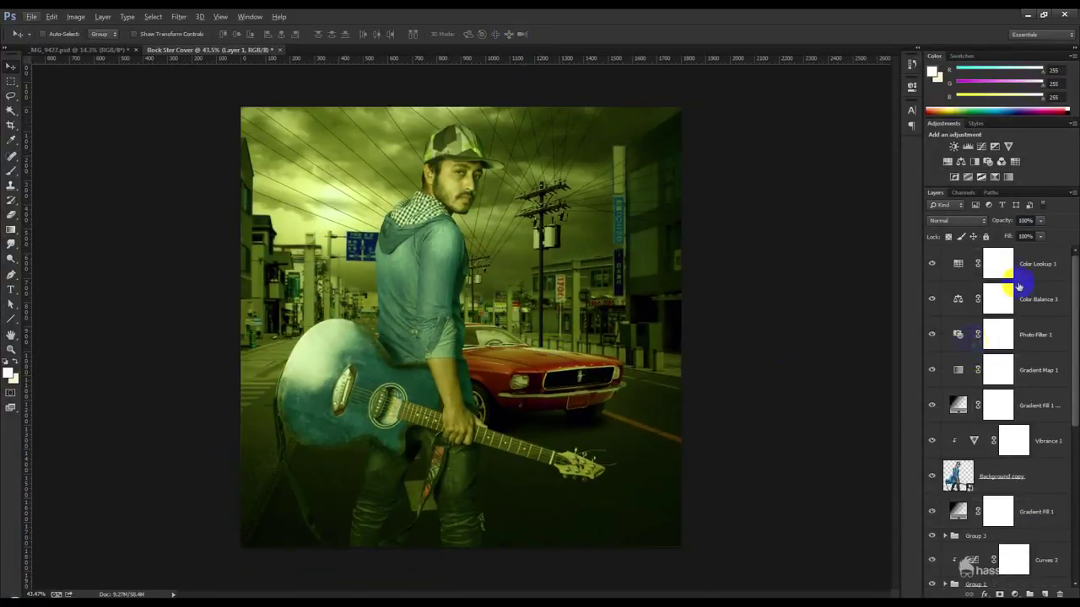
# Step: Stamp all visible layers into Layer 7 and Apply Image onto itself in Multiply mode
pyautogui.hotkey('ctrl', 'alt', 'shift', 'e')
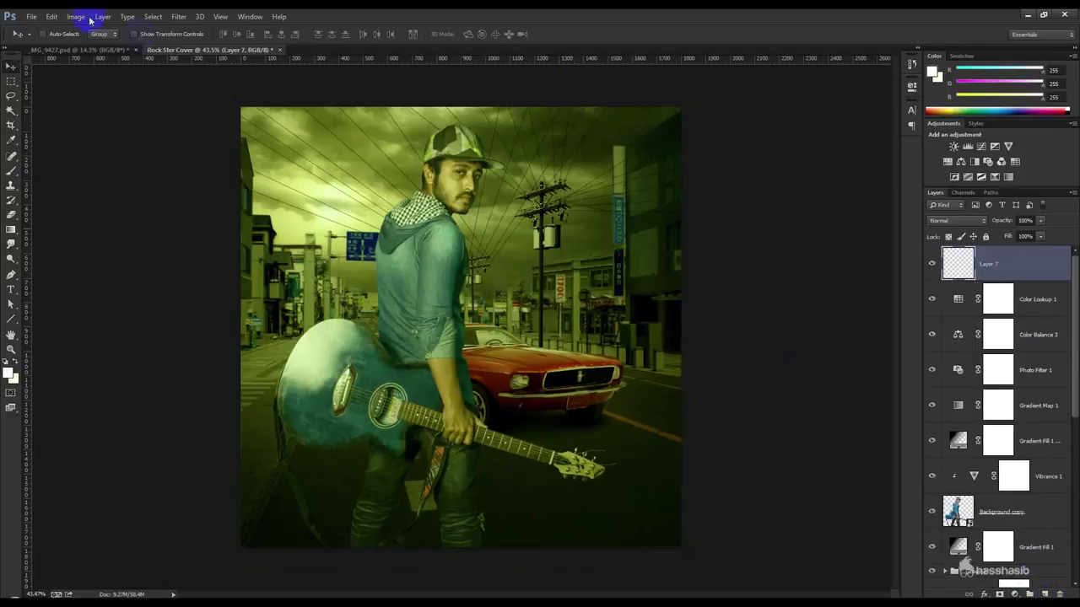
pyautogui.click(76, 16)
pyautogui.click(103, 184)
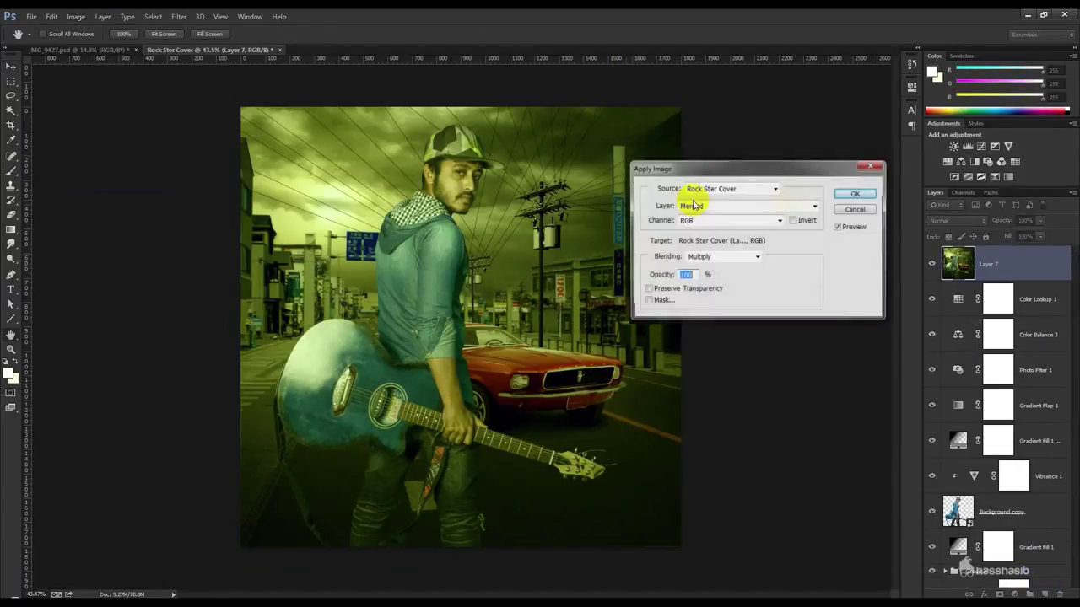
pyautogui.click(854, 194)
pyautogui.press('v')
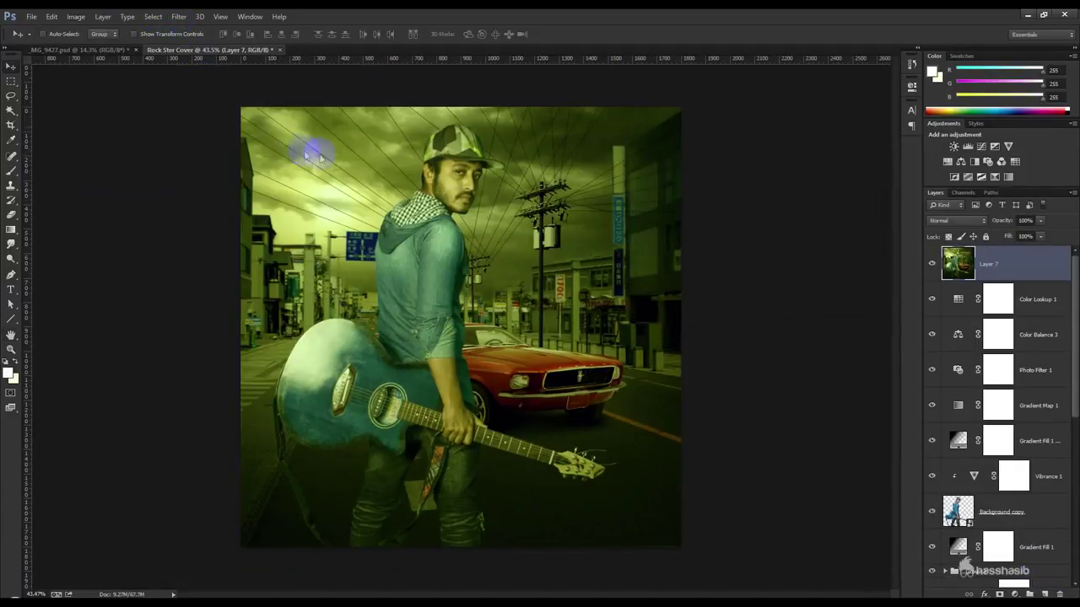
# Step: Save the cover as the Photoshop file Rock Ster Cover on the Desktop
pyautogui.hotkey('ctrl', 'shift', 's')
pyautogui.click(45, 87)
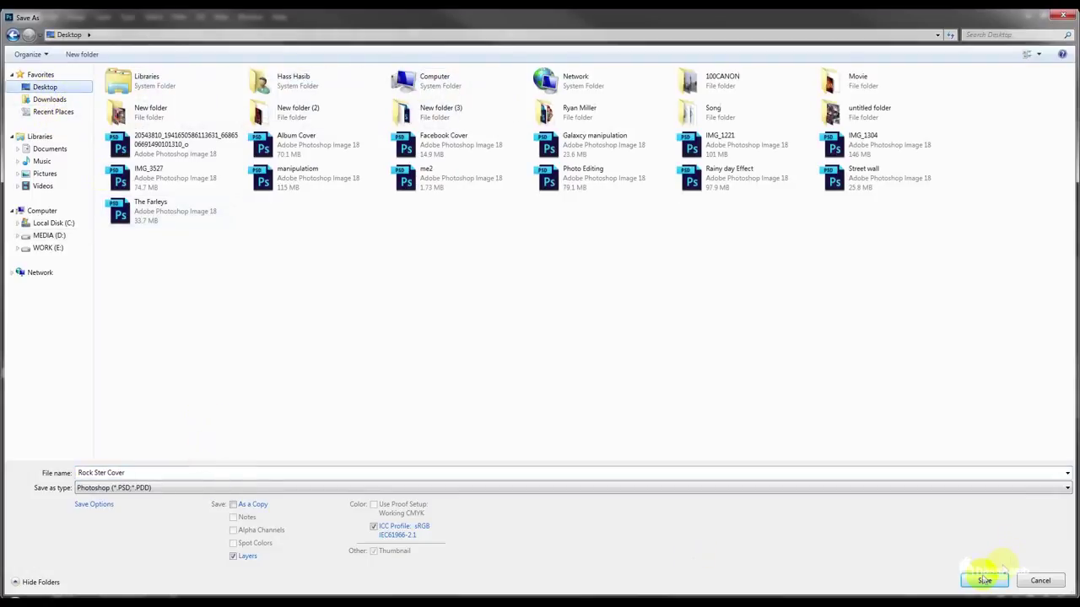
pyautogui.click(984, 580)
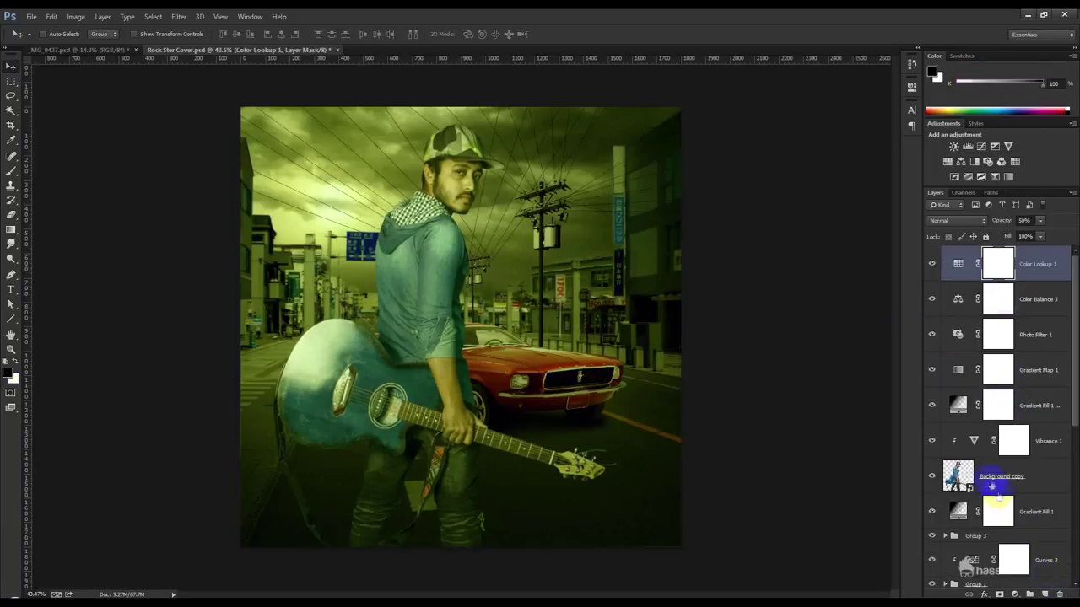
# Step: Add Curves 5 above the guitarist's Background copy and pull the curve down to darken him
pyautogui.click(995, 477)
pyautogui.click(1015, 593)
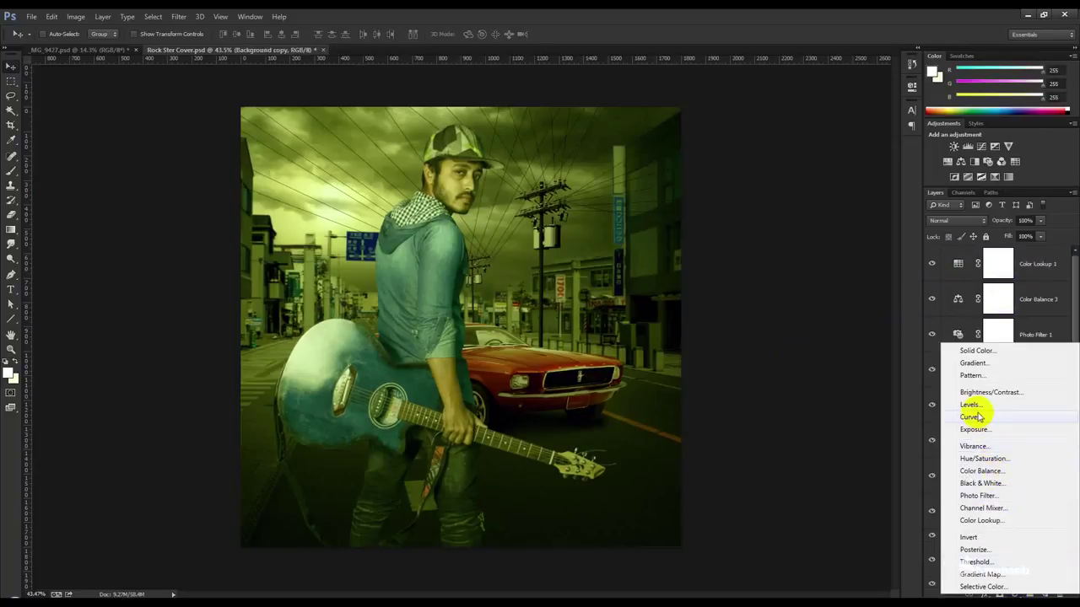
pyautogui.click(970, 417)
pyautogui.moveTo(850, 187); pyautogui.dragTo(841, 208)
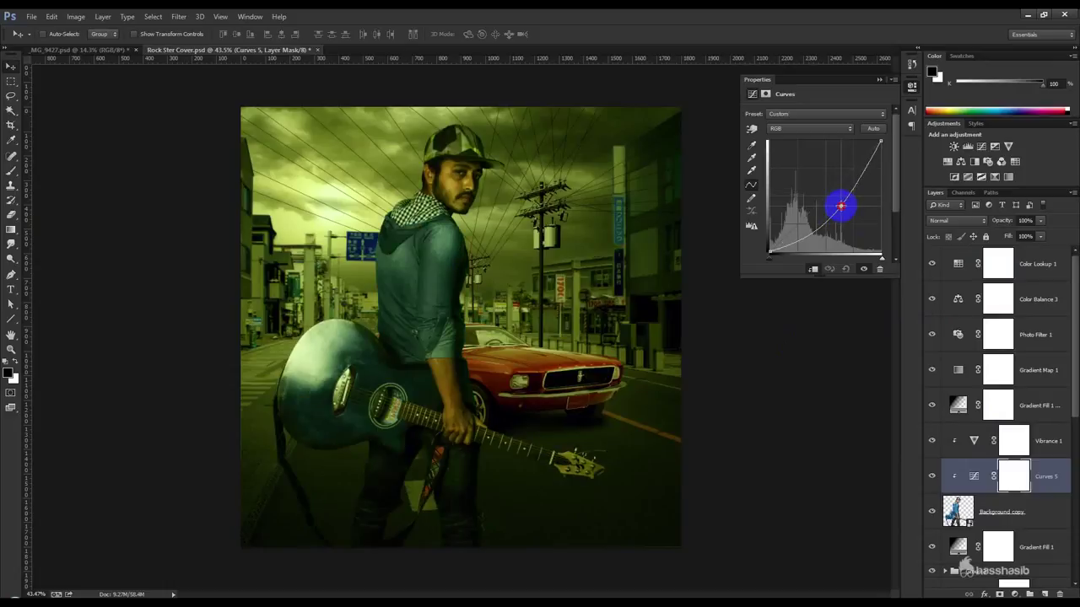
pyautogui.moveTo(877, 150); pyautogui.dragTo(881, 164)
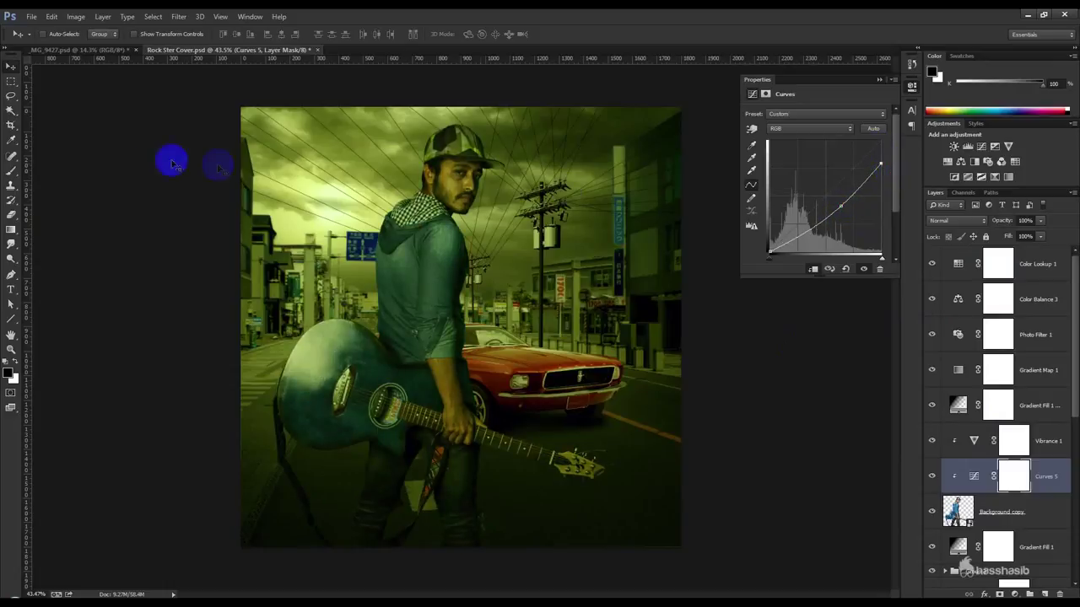
# Step: Mask the Curves so the guitarist's head and guitar body stay bright, then add a new top layer
pyautogui.click(13, 163)
pyautogui.click(428, 190)
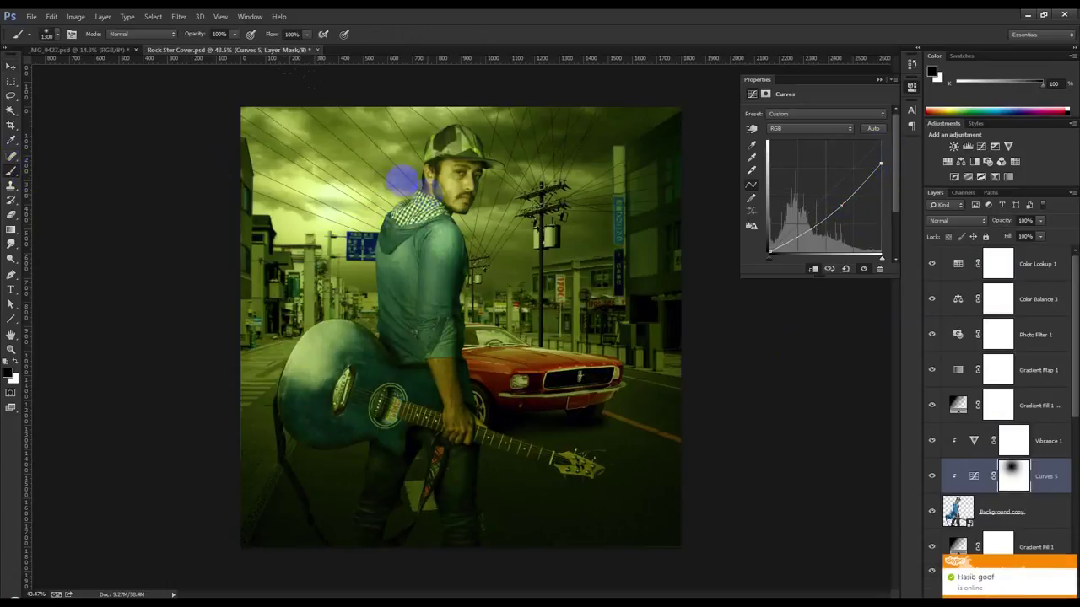
pyautogui.moveTo(291, 333); pyautogui.dragTo(375, 388)
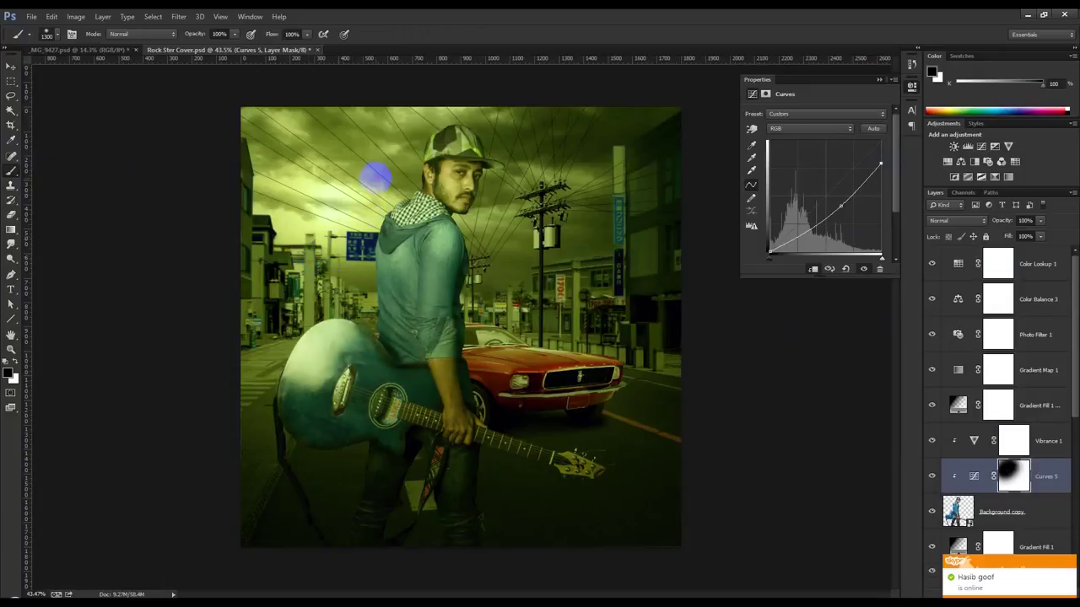
pyautogui.click(11, 66)
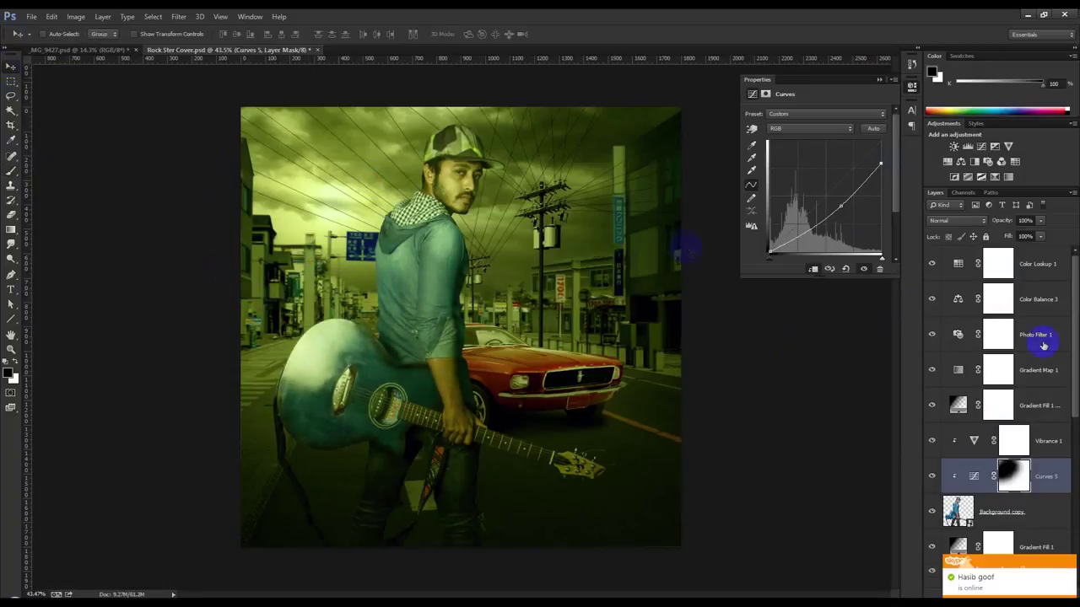
pyautogui.click(1040, 263)
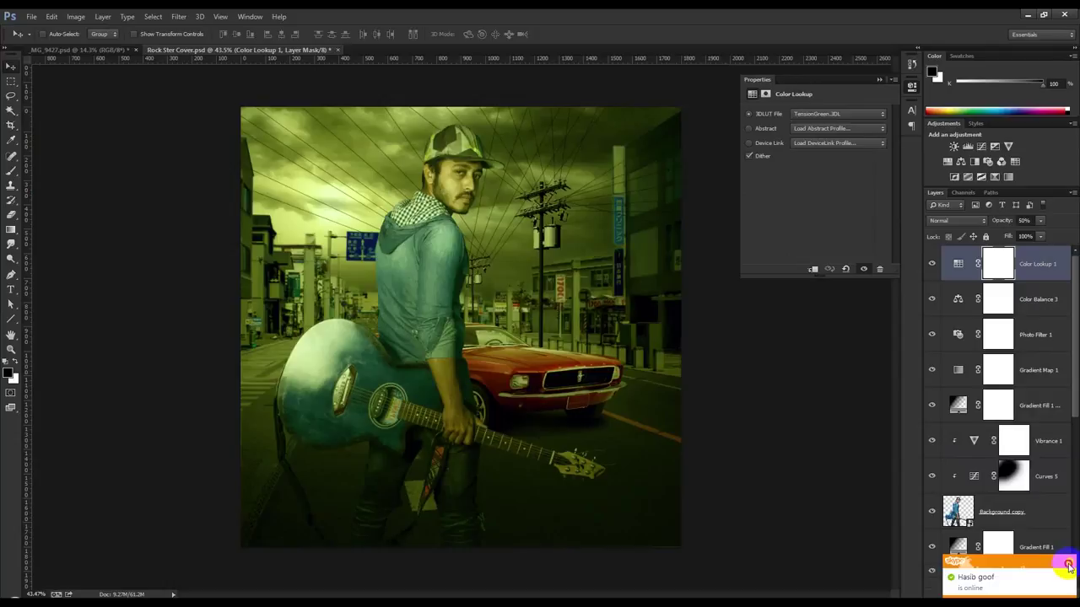
pyautogui.click(1044, 594)
# Step: Merge the composite into the new top layer and smooth it with Portraiture, Smoothing: Medium
pyautogui.click(76, 16)
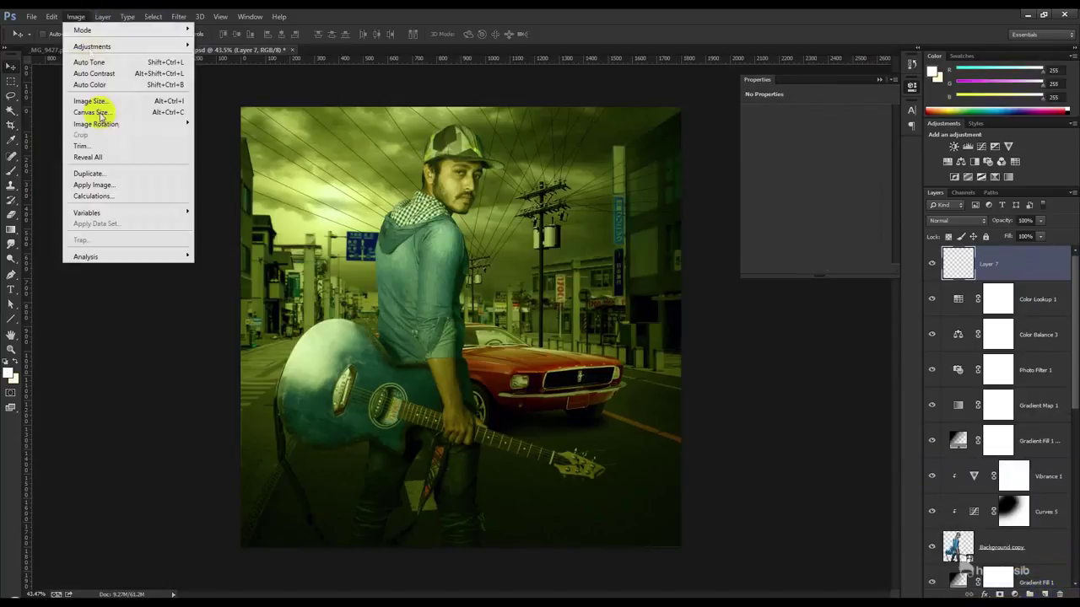
pyautogui.click(109, 184)
pyautogui.click(867, 197)
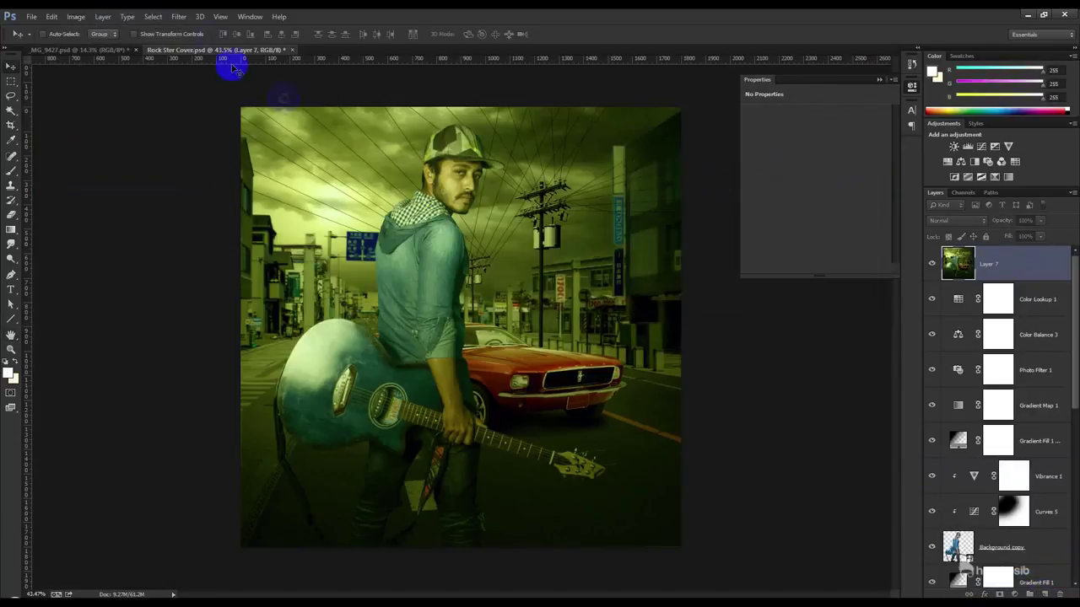
pyautogui.click(178, 16)
pyautogui.moveTo(196, 309)
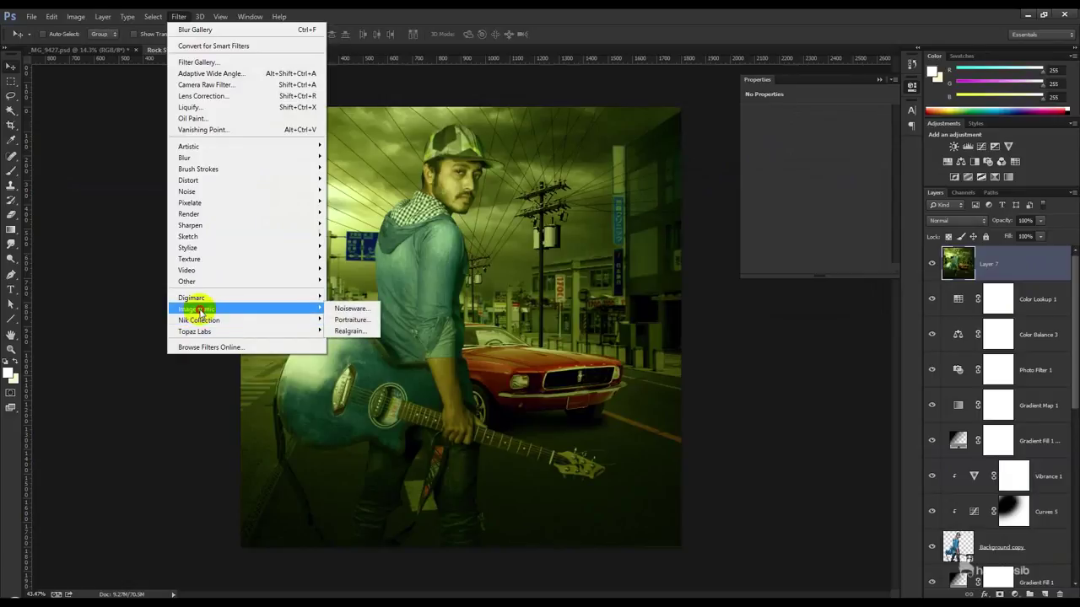
pyautogui.click(349, 307)
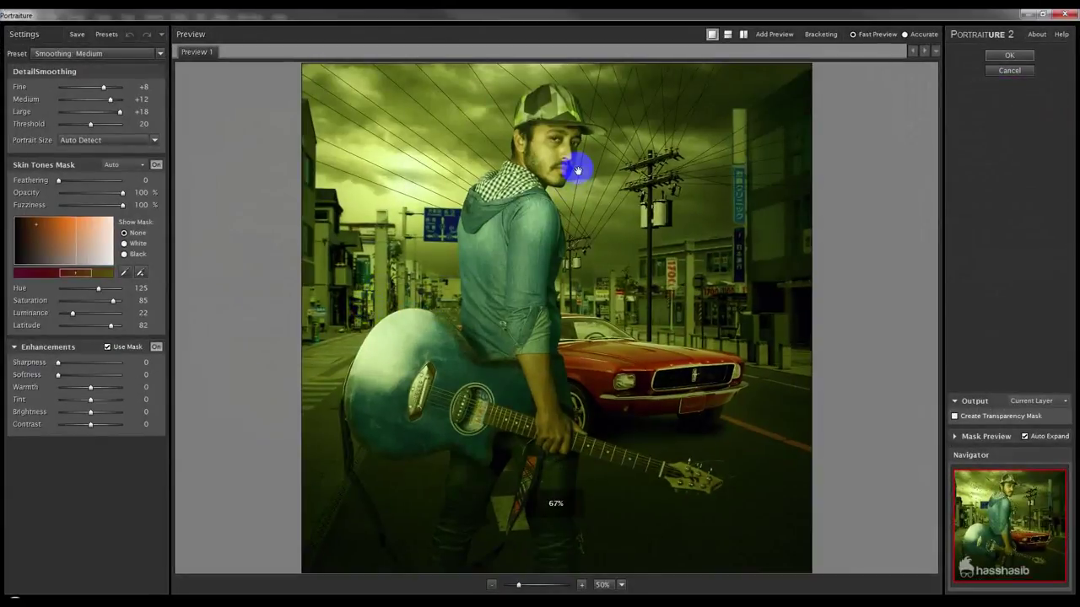
pyautogui.click(1012, 57)
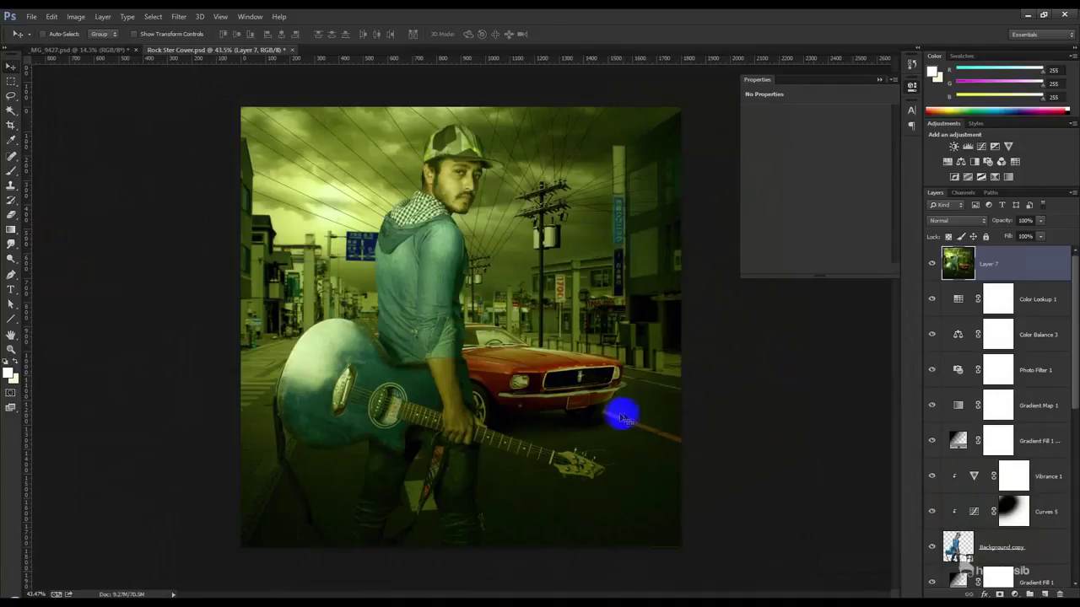
# Step: Place the star-burst image into the cover and Gaussian-blur it into a soft glow
pyautogui.scroll(2, 590, 412)
pyautogui.scroll(2, 591, 412)
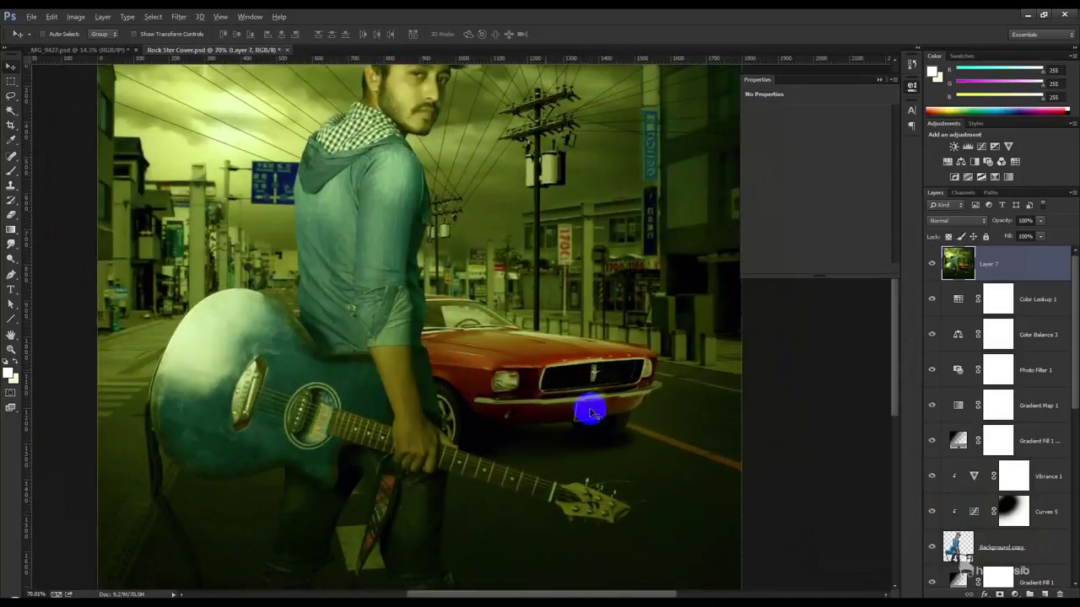
pyautogui.scroll(2, 591, 412)
pyautogui.moveTo(609, 595); pyautogui.dragTo(511, 463)
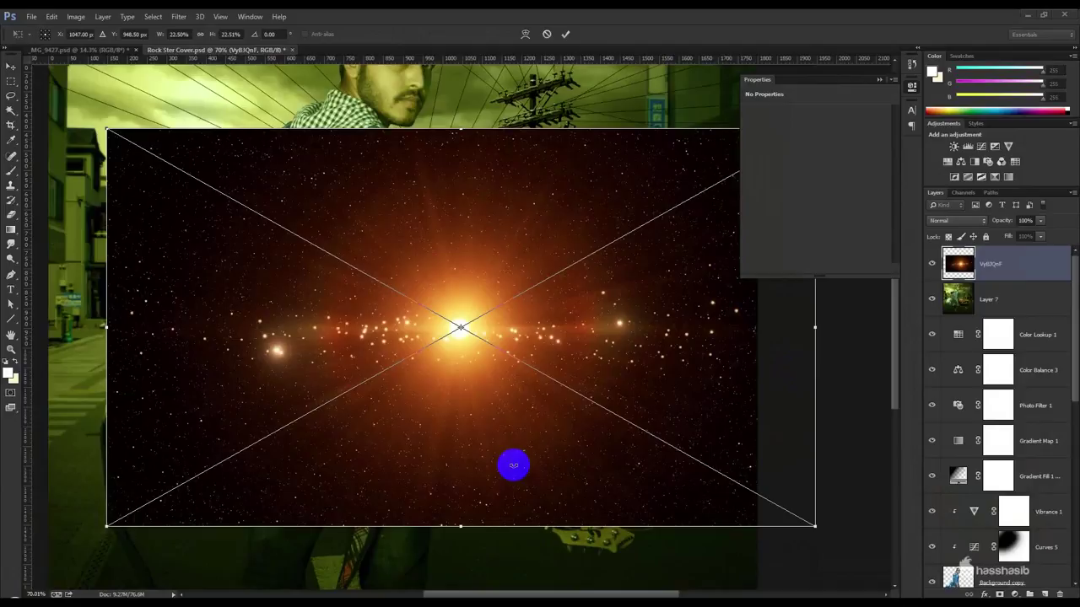
pyautogui.click(189, 18)
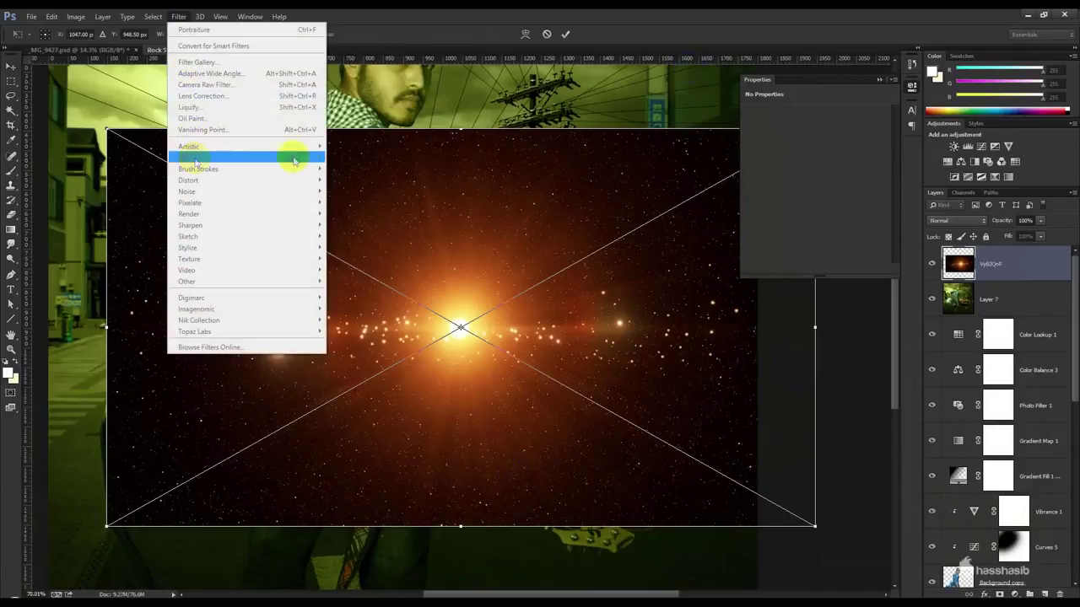
pyautogui.click(563, 35)
pyautogui.click(179, 17)
pyautogui.moveTo(185, 157)
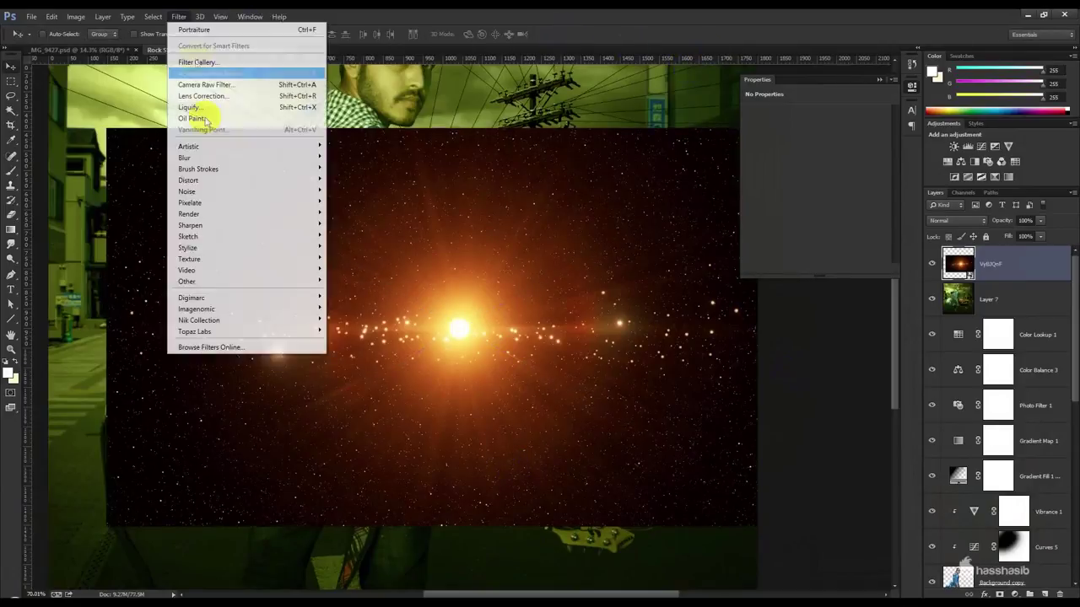
pyautogui.click(371, 241)
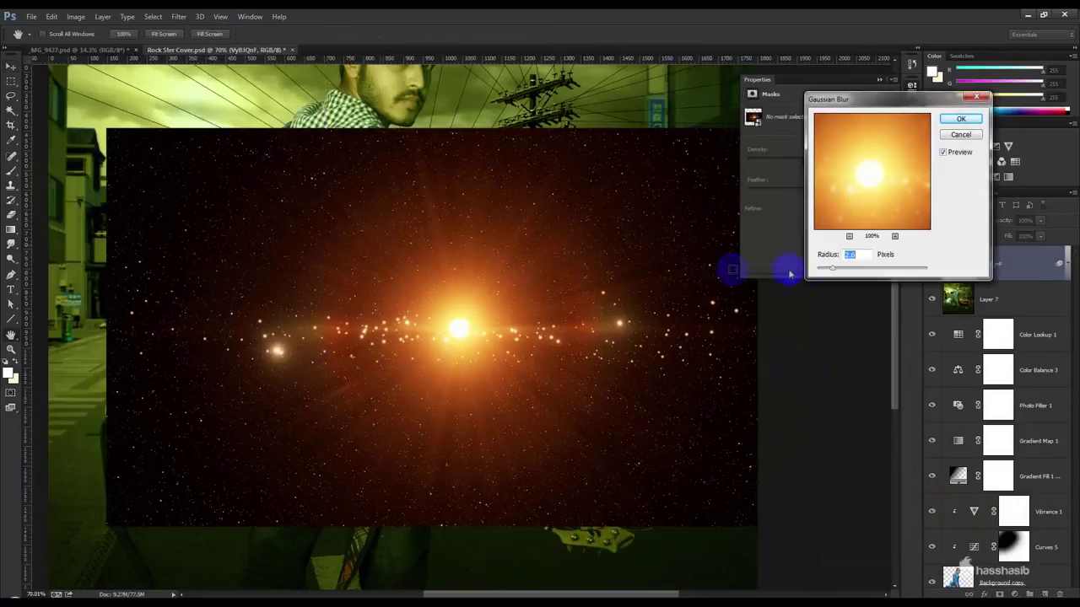
pyautogui.moveTo(848, 271); pyautogui.dragTo(867, 272)
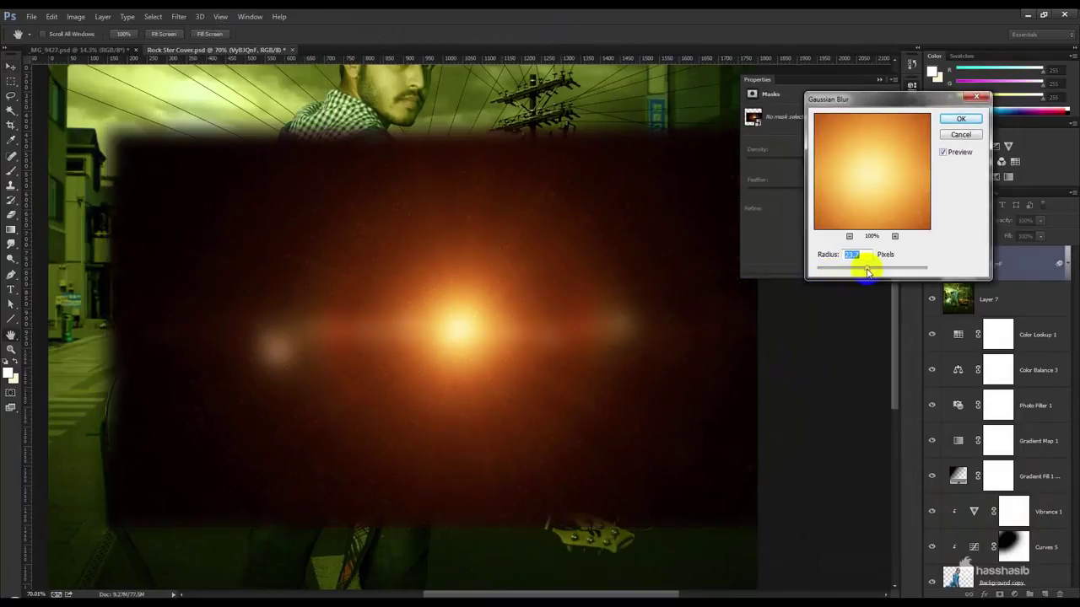
pyautogui.click(960, 119)
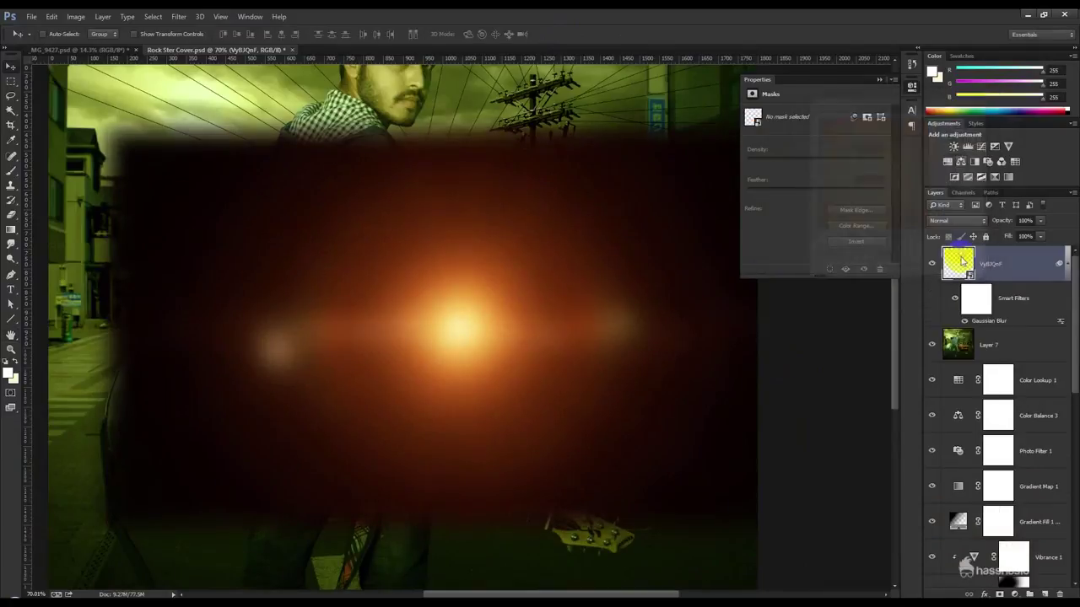
# Step: Set the glow to Screen blend mode, tilt it, and position it beside the utility pole
pyautogui.click(958, 221)
pyautogui.click(948, 316)
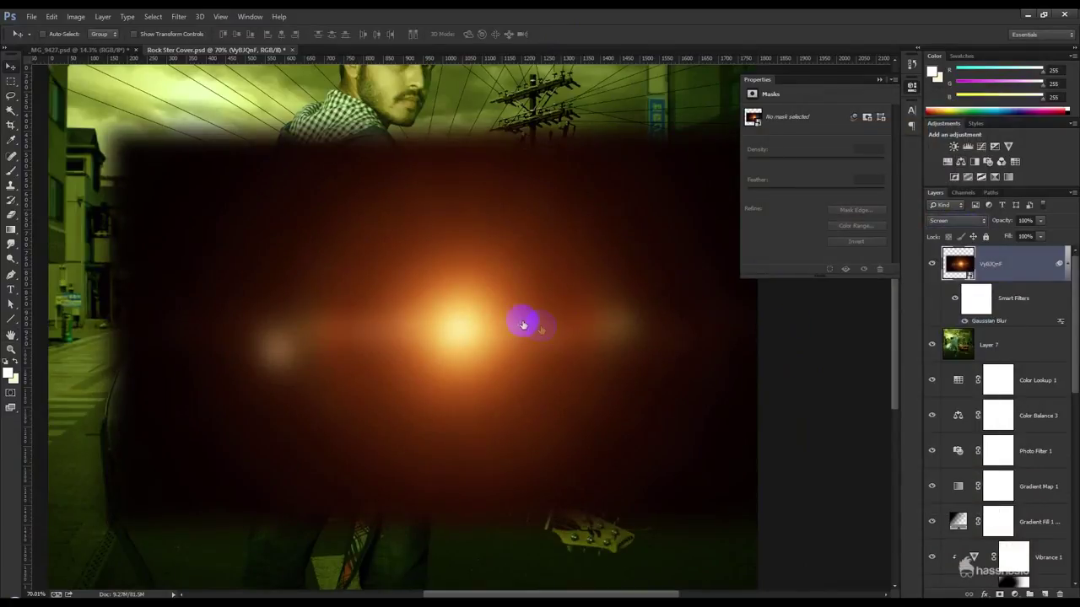
pyautogui.moveTo(518, 323); pyautogui.dragTo(500, 407)
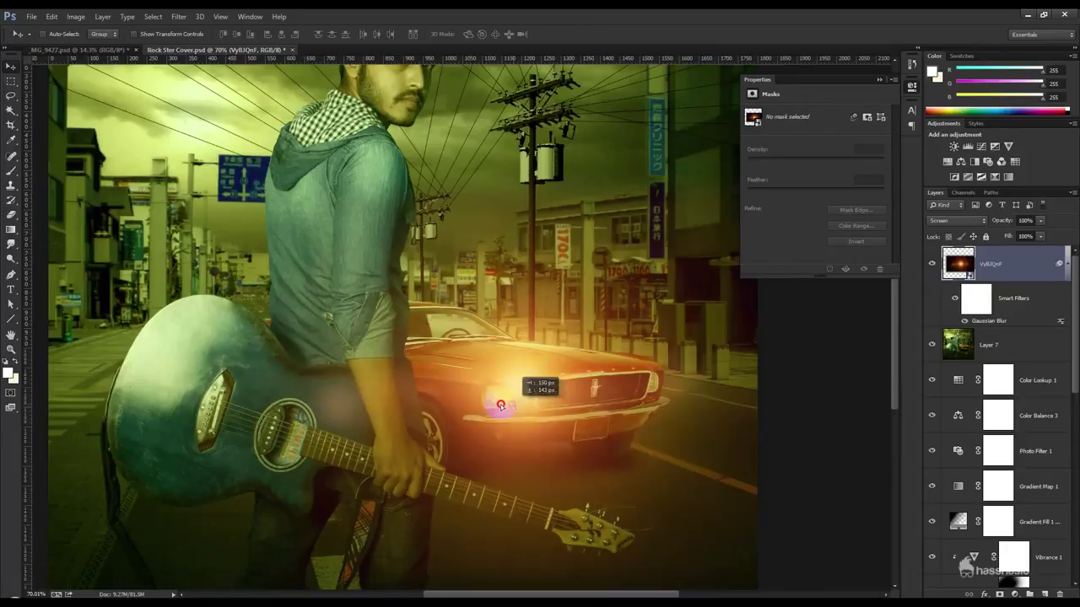
pyautogui.scroll(-3, 500, 408)
pyautogui.moveTo(501, 408)
pyautogui.mouseDown()
pyautogui.moveTo(509, 308)
pyautogui.moveTo(361, 212)
pyautogui.mouseUp()
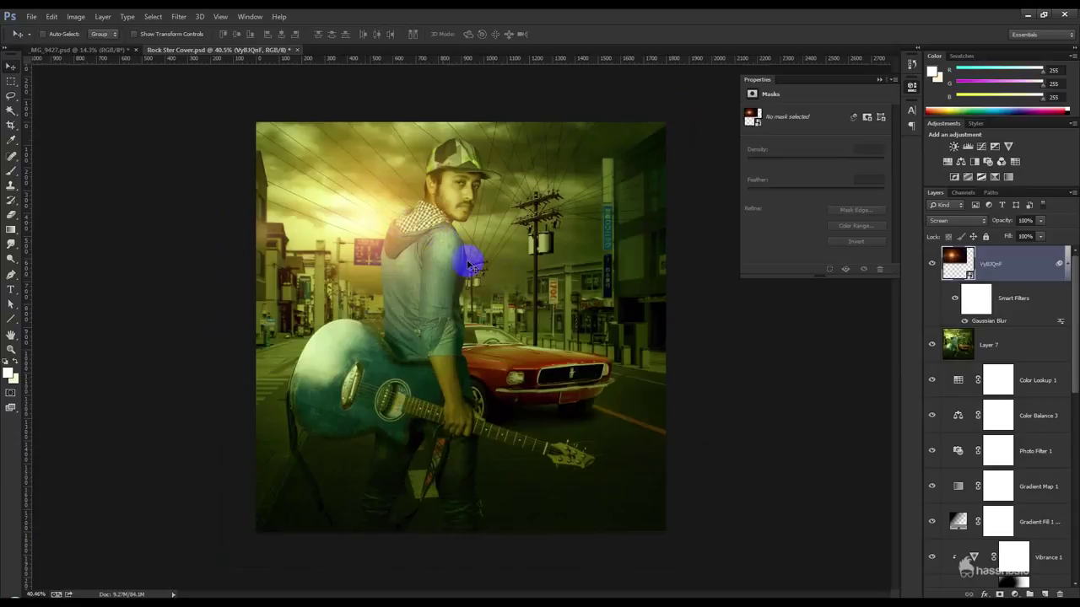
pyautogui.hotkey('ctrl', 't')
pyautogui.moveTo(619, 320)
pyautogui.mouseDown()
pyautogui.moveTo(572, 337)
pyautogui.moveTo(665, 335)
pyautogui.mouseUp()
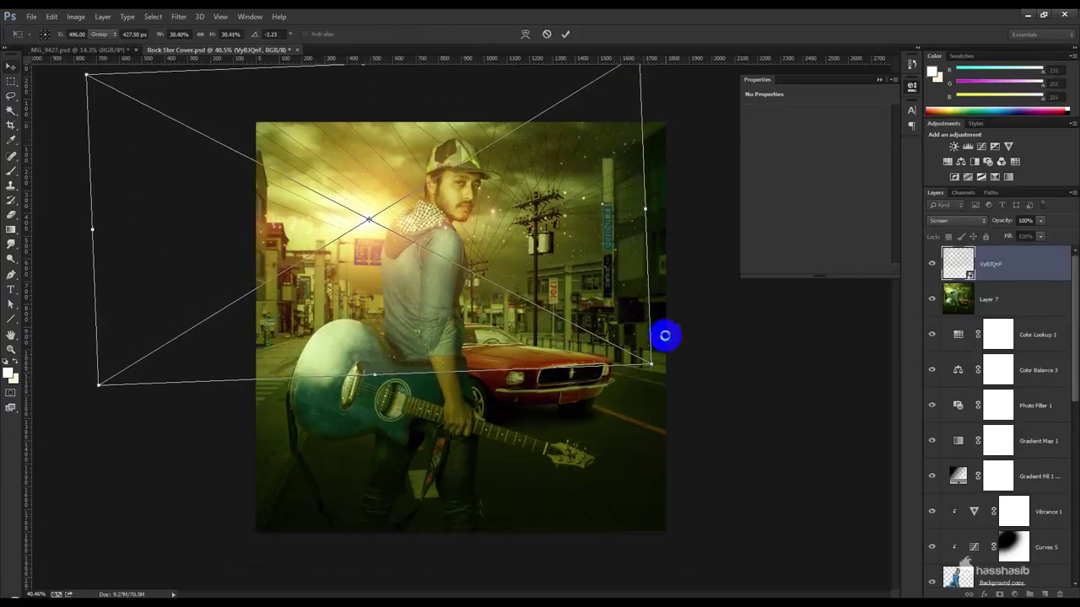
pyautogui.press('Return')
pyautogui.moveTo(542, 292)
pyautogui.mouseDown()
pyautogui.moveTo(563, 324)
pyautogui.moveTo(571, 282)
pyautogui.mouseUp()
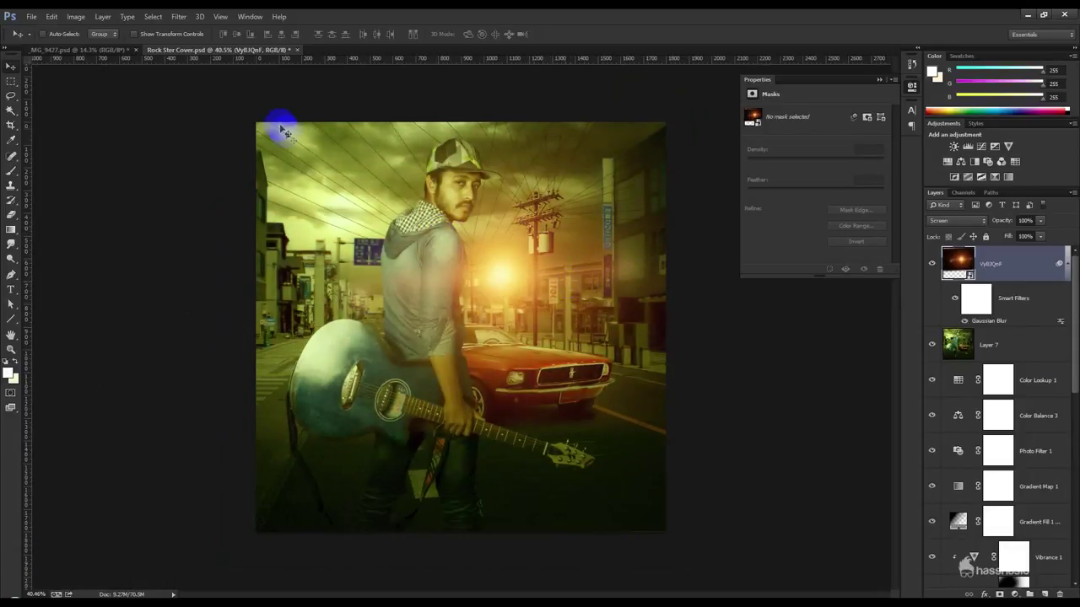
pyautogui.click(76, 16)
# Step: Rasterize the glow layer and raise its Levels black point to darken the flare
pyautogui.rightClick(1012, 264)
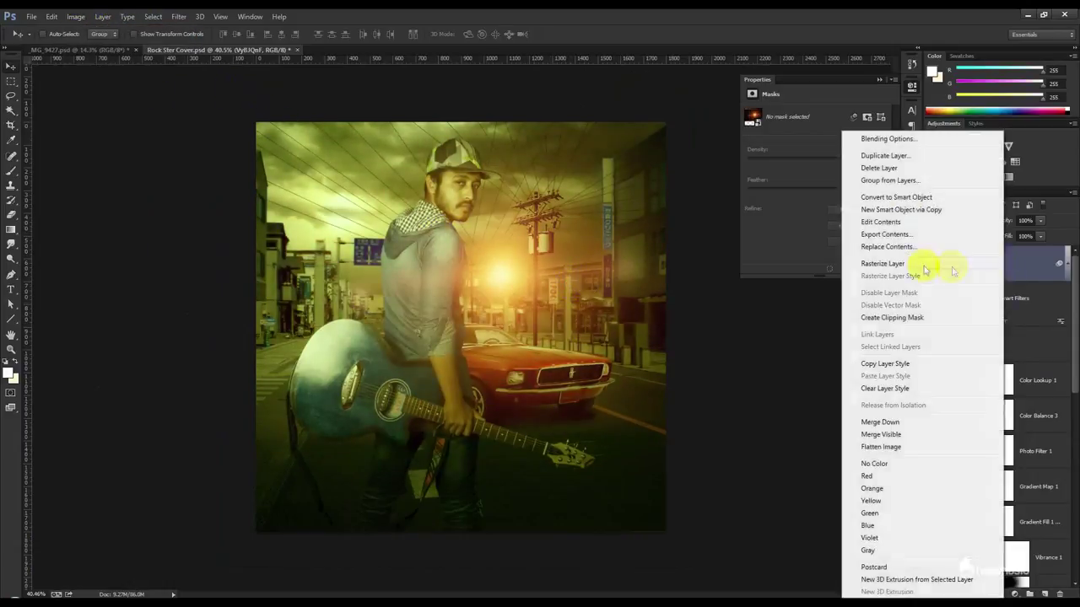
pyautogui.click(925, 261)
pyautogui.click(75, 17)
pyautogui.moveTo(92, 45)
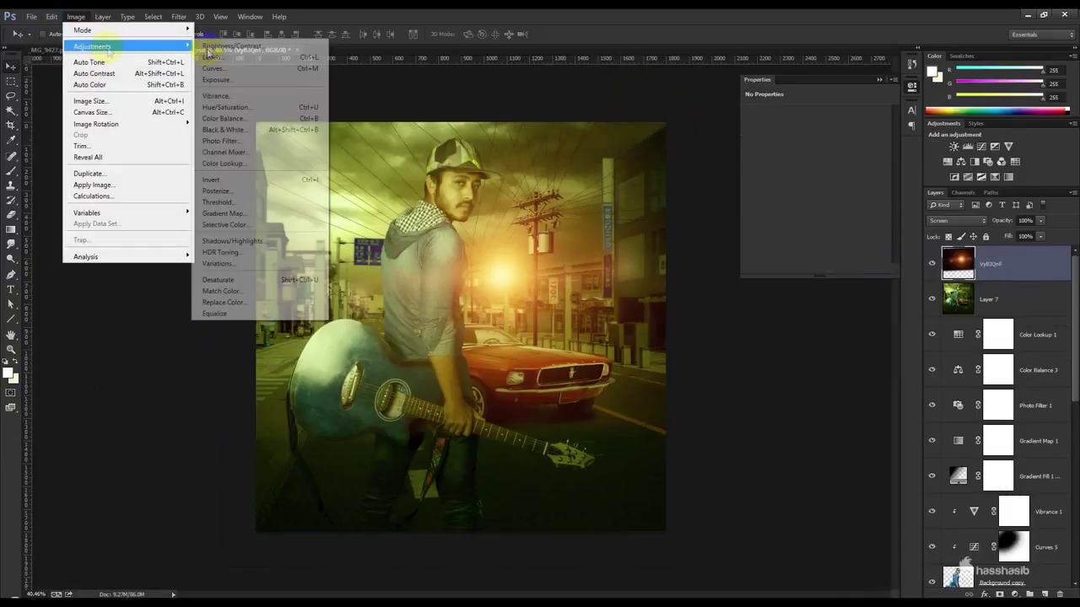
pyautogui.click(221, 48)
pyautogui.click(642, 268)
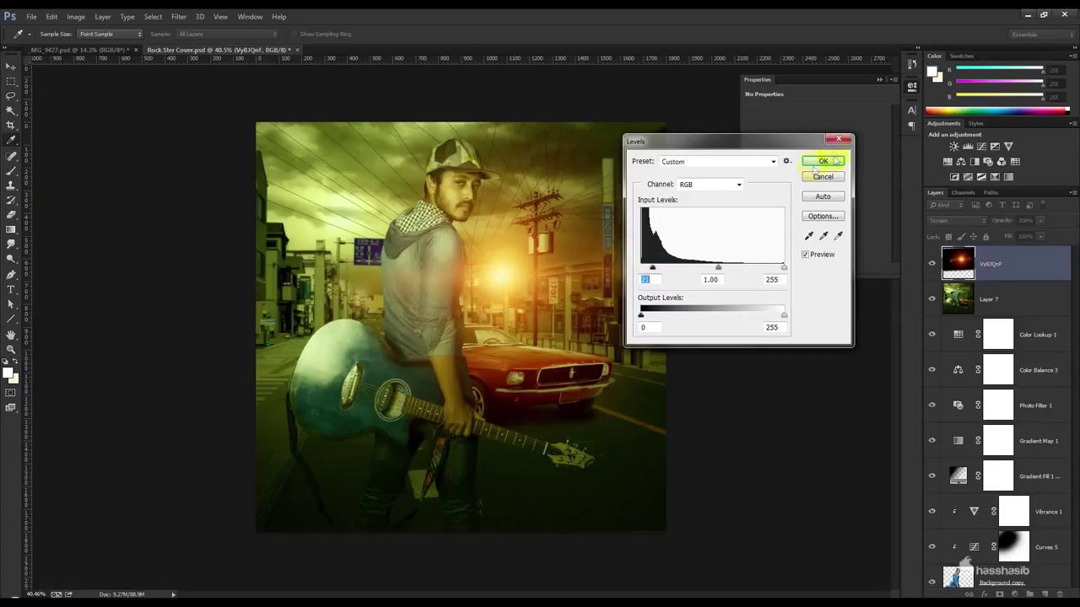
pyautogui.click(823, 160)
# Step: Reposition the flare beside the man and select the VyBJQnF sun-glow layer for adjustment
pyautogui.press('v')
pyautogui.moveTo(525, 261)
pyautogui.mouseDown()
pyautogui.moveTo(534, 243)
pyautogui.moveTo(534, 269)
pyautogui.mouseUp()
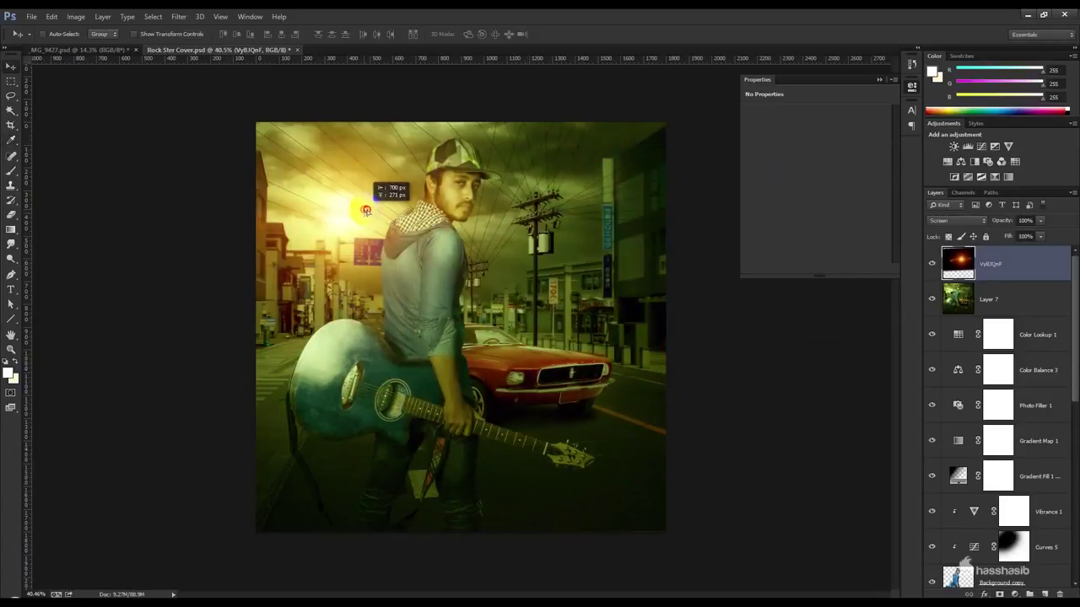
pyautogui.moveTo(528, 267)
pyautogui.mouseDown()
pyautogui.moveTo(521, 292)
pyautogui.moveTo(502, 302)
pyautogui.mouseUp()
pyautogui.click(983, 306)
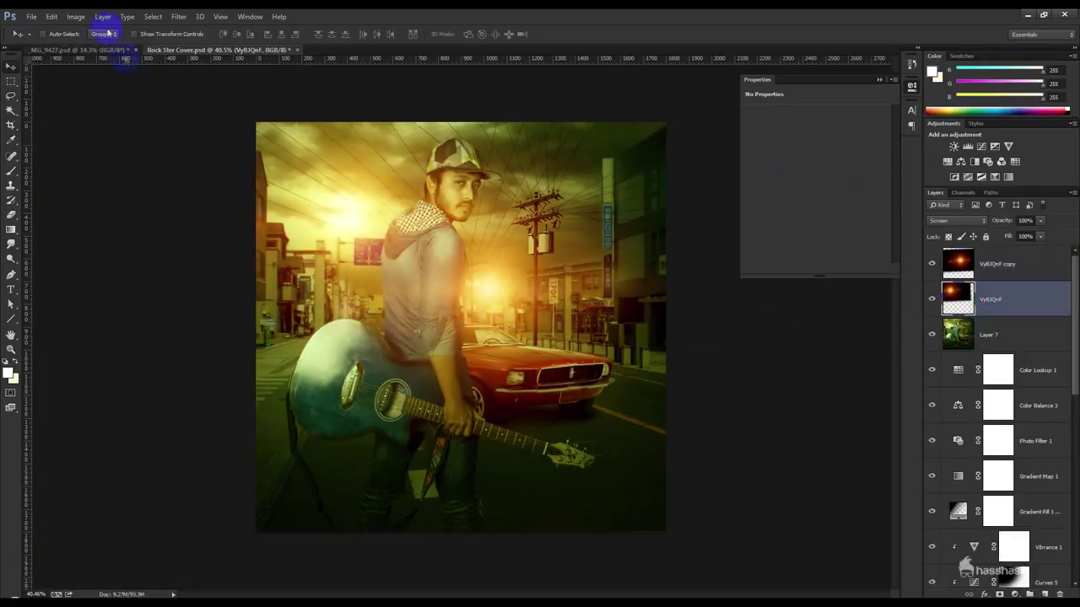
pyautogui.click(76, 16)
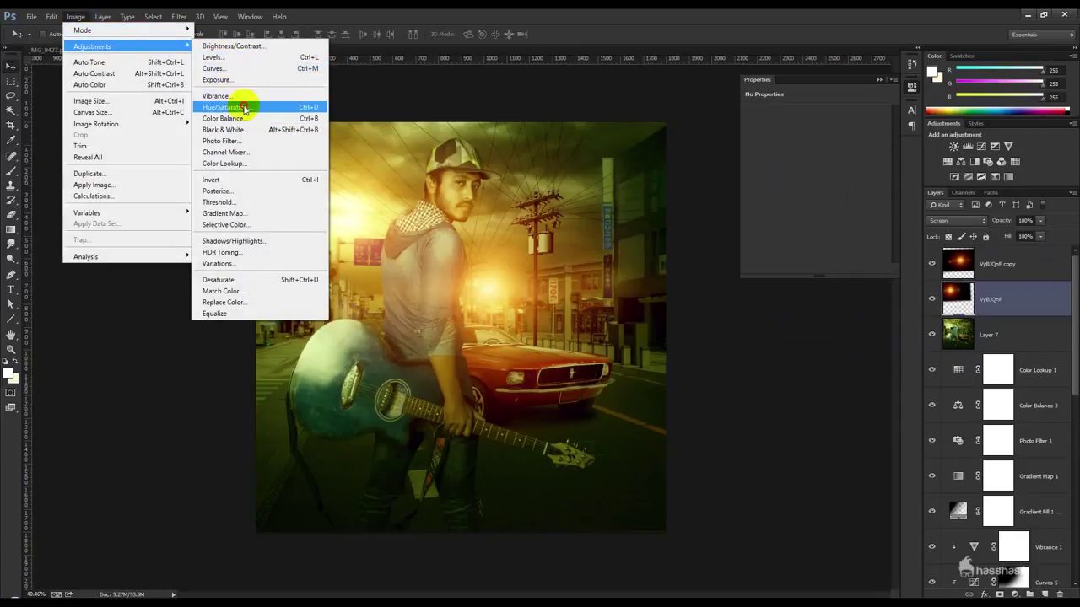
# Step: Shift the sun glow's hue slightly with Hue/Saturation and lower its opacity
pyautogui.click(242, 107)
pyautogui.moveTo(759, 198)
pyautogui.mouseDown()
pyautogui.moveTo(711, 203)
pyautogui.moveTo(767, 202)
pyautogui.mouseUp()
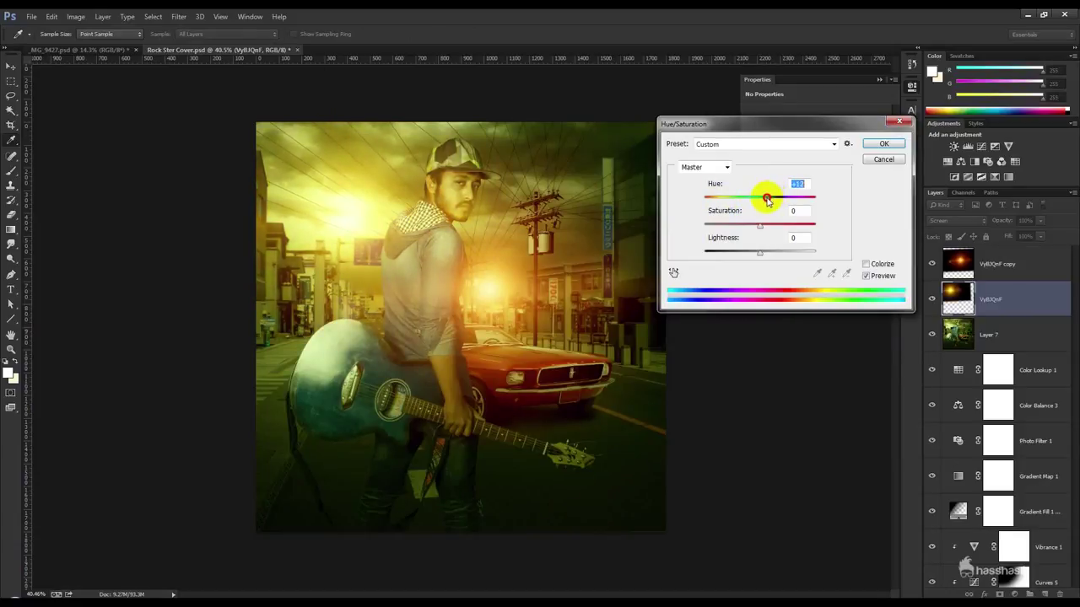
pyautogui.click(883, 144)
pyautogui.click(933, 265)
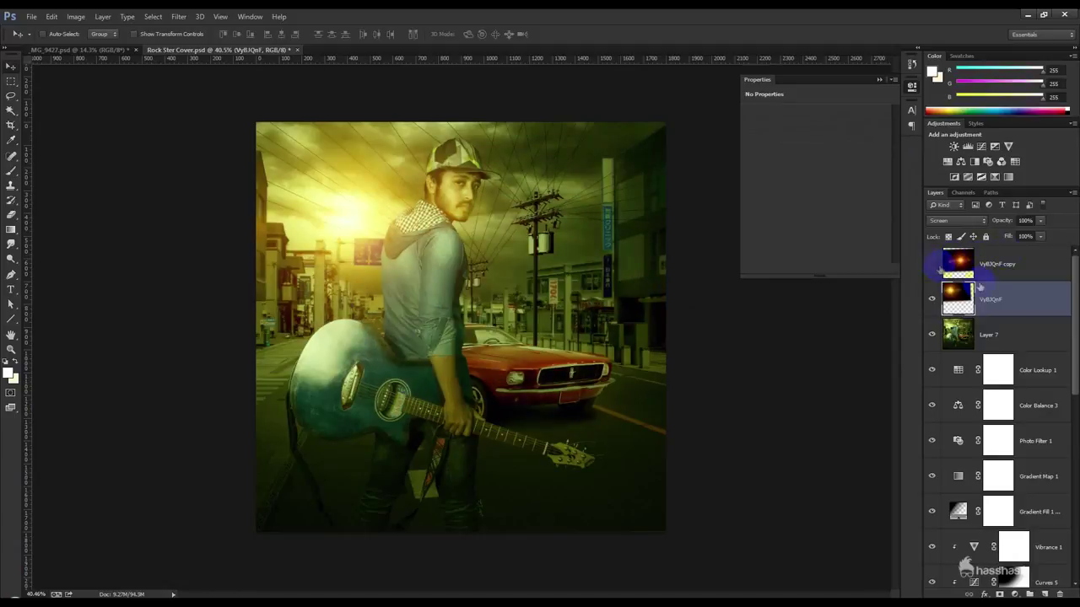
pyautogui.moveTo(1001, 222); pyautogui.dragTo(994, 223)
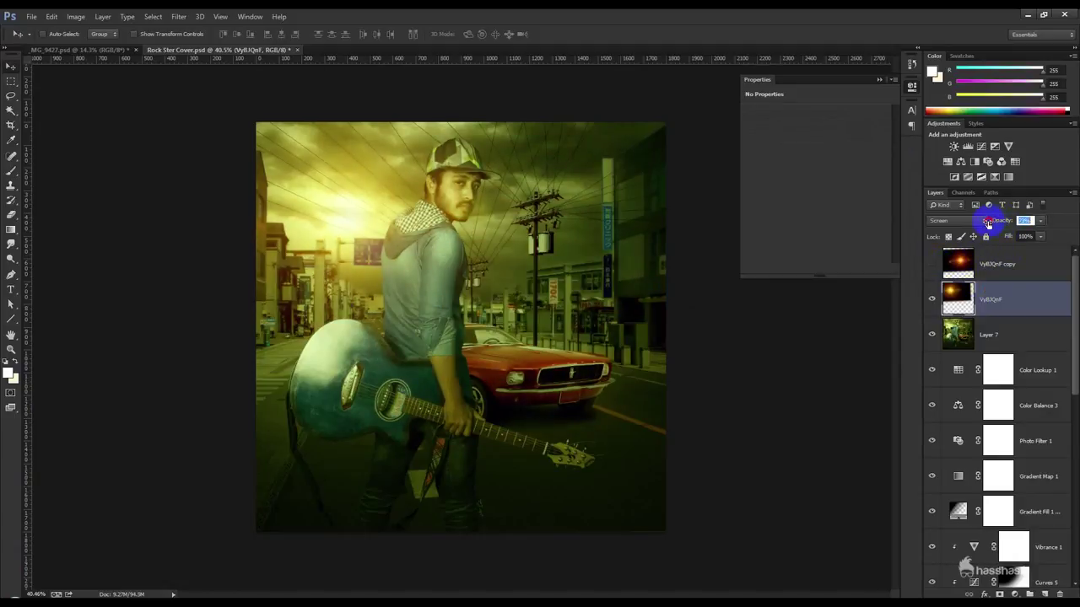
pyautogui.click(931, 264)
# Step: Scale the VyBJQnF copy glow to about 67% toward the car, and paste the Light glow image
pyautogui.click(985, 266)
pyautogui.moveTo(509, 297); pyautogui.dragTo(545, 287)
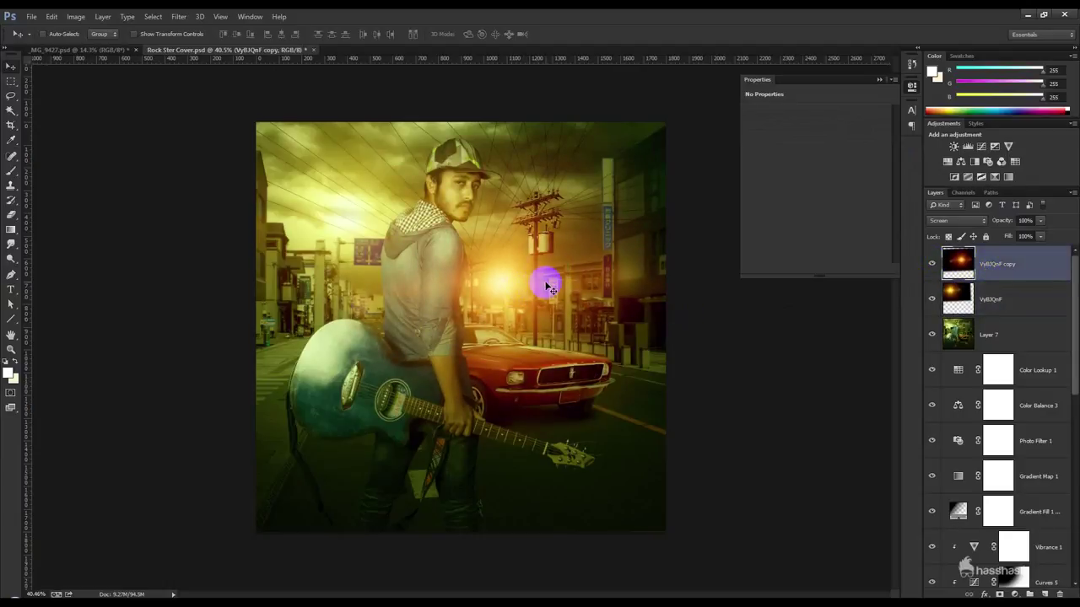
pyautogui.moveTo(998, 222)
pyautogui.mouseDown()
pyautogui.moveTo(987, 222)
pyautogui.moveTo(1013, 221)
pyautogui.mouseUp()
pyautogui.hotkey('ctrl', 't')
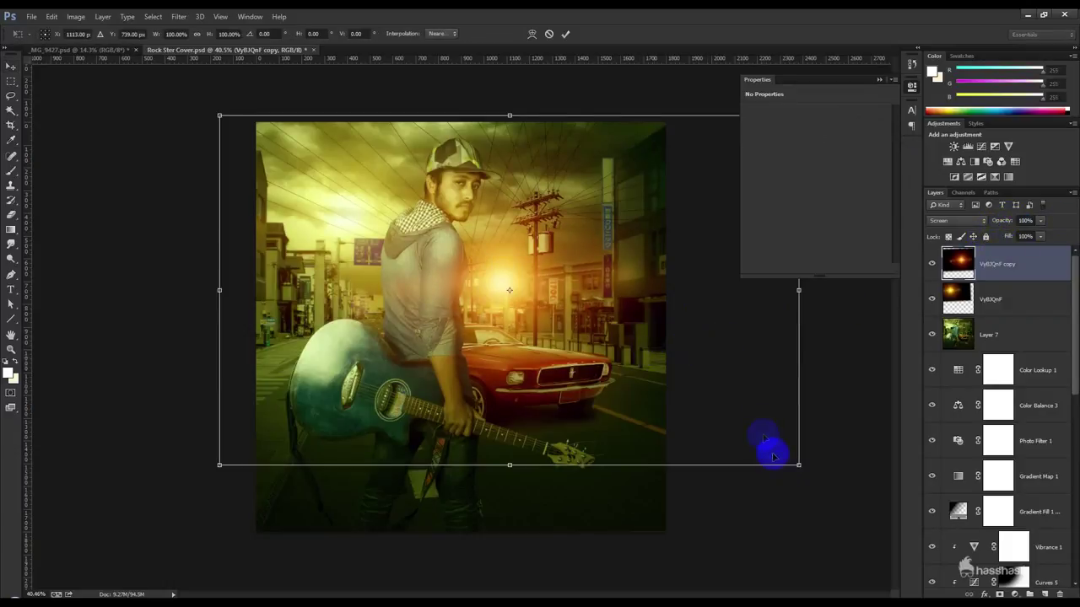
pyautogui.moveTo(799, 465); pyautogui.dragTo(626, 356)
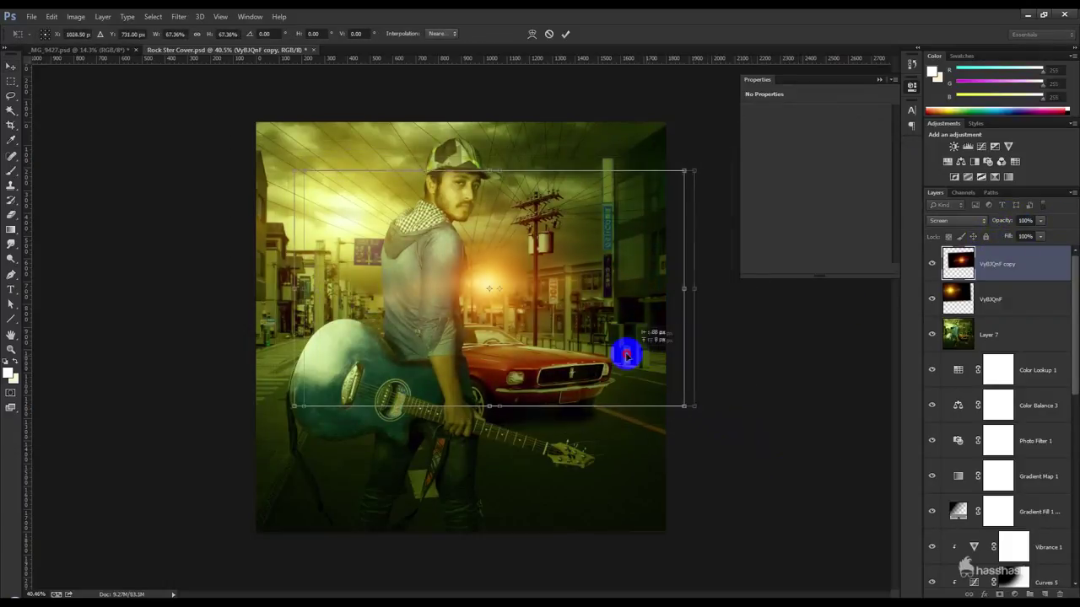
pyautogui.press('Return')
pyautogui.moveTo(622, 355); pyautogui.dragTo(607, 338)
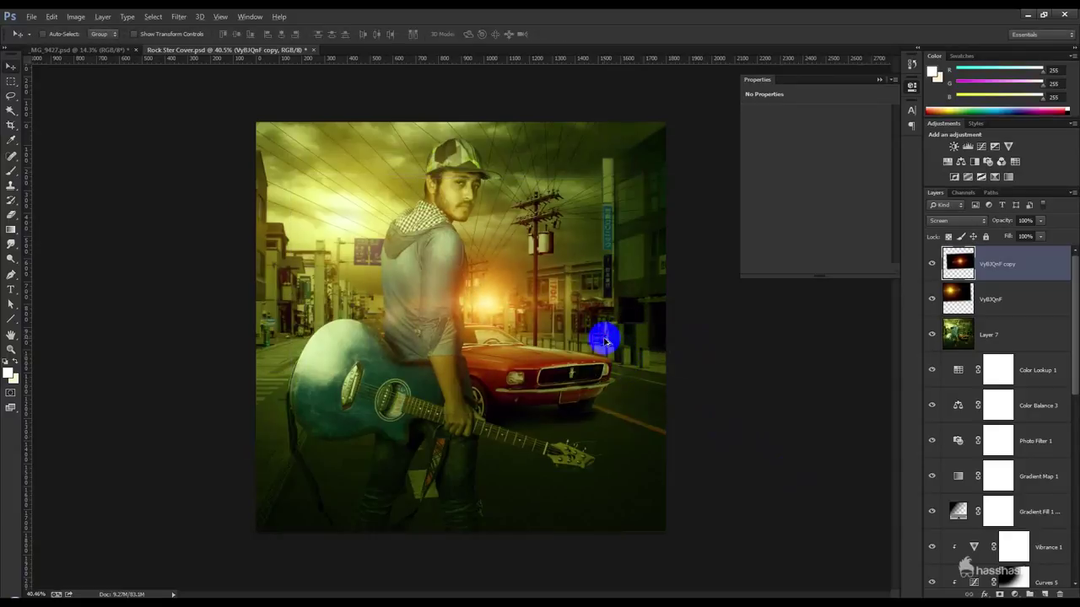
pyautogui.scroll(1, 608, 338)
pyautogui.moveTo(579, 331)
pyautogui.mouseDown()
pyautogui.moveTo(568, 326)
pyautogui.moveTo(559, 342)
pyautogui.mouseUp()
pyautogui.scroll(-2, 556, 344)
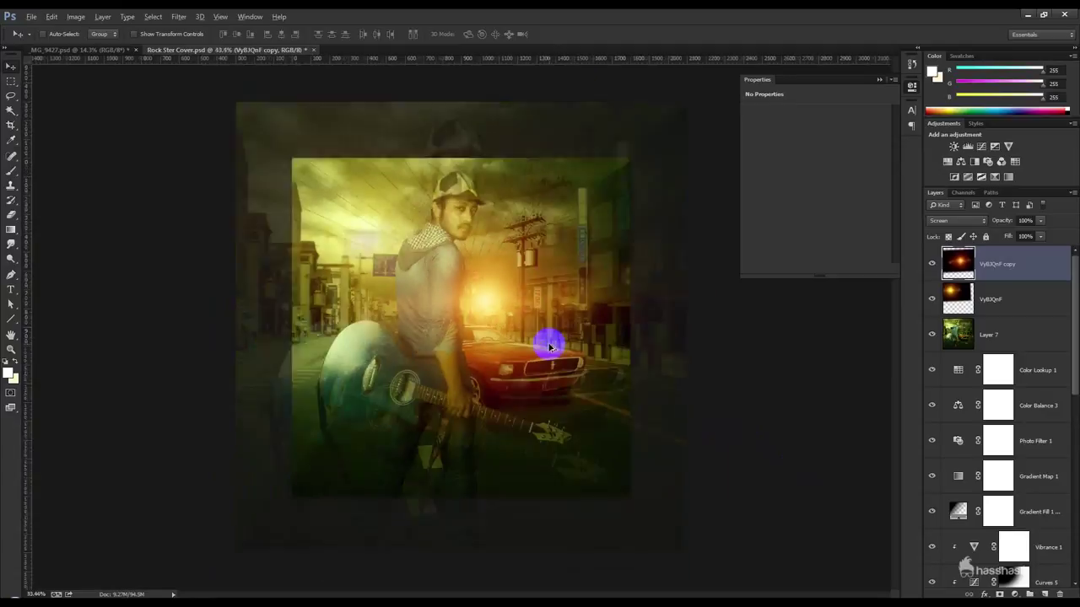
pyautogui.hotkey('ctrl', 'v')
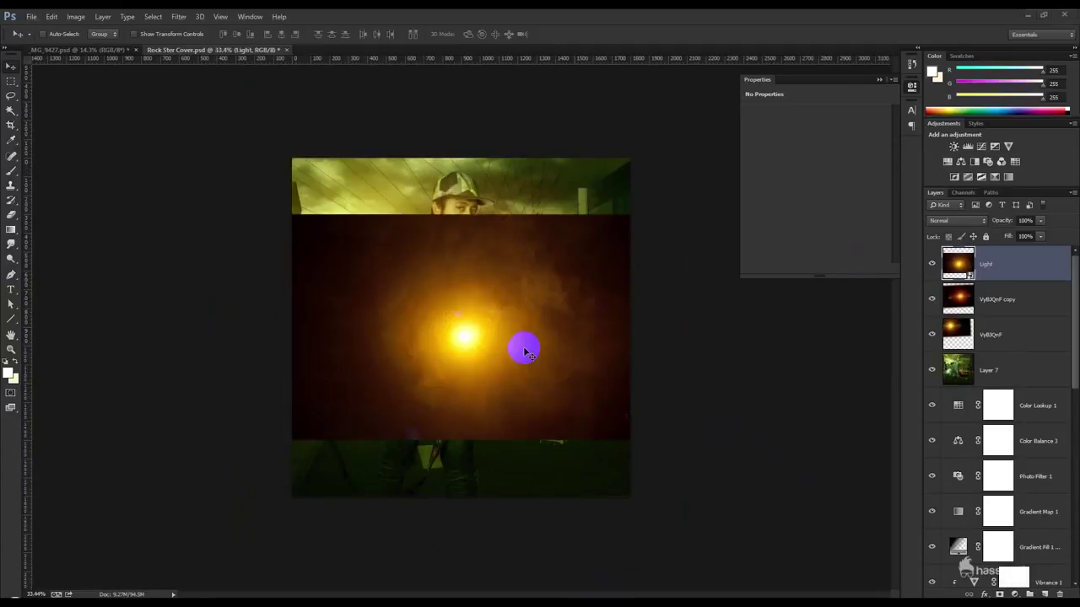
# Step: Blur the Light glow with a 41 px Gaussian blur, set it to Screen, and shift it down-right
pyautogui.click(179, 17)
pyautogui.moveTo(184, 158)
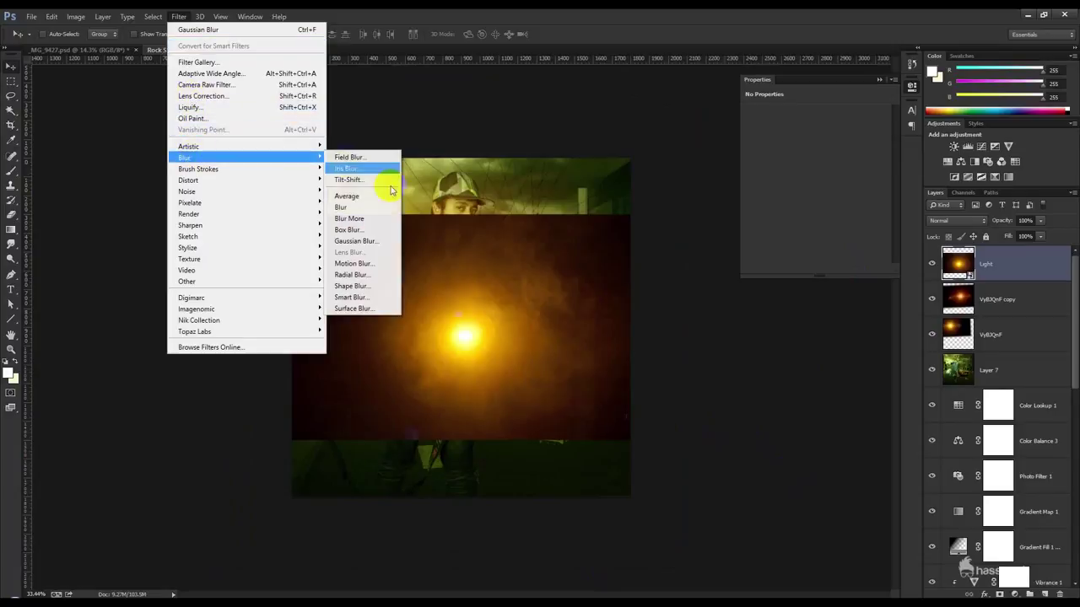
pyautogui.click(371, 243)
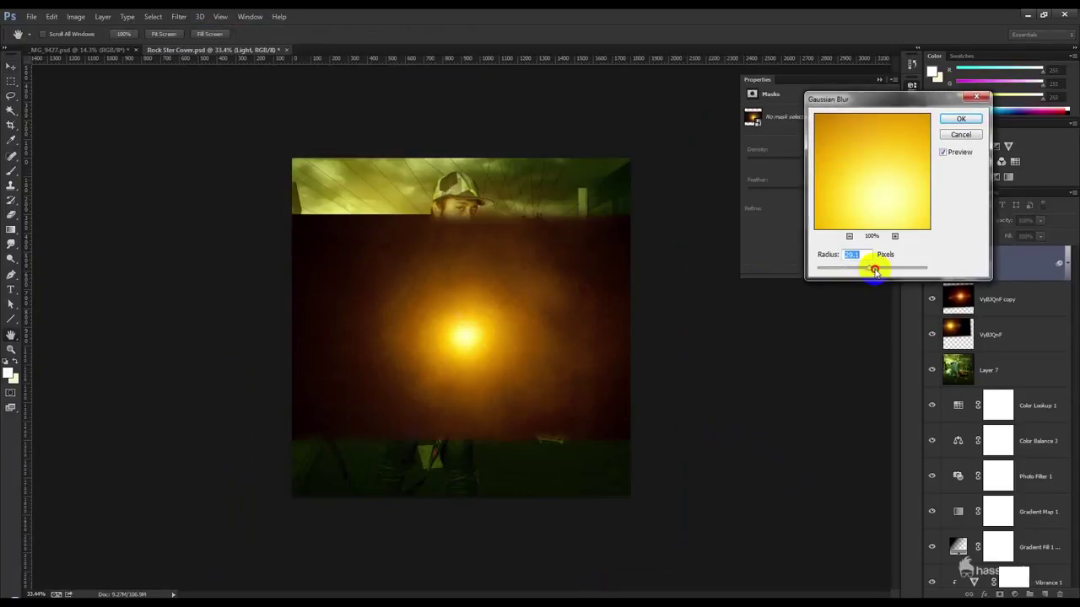
pyautogui.moveTo(875, 270); pyautogui.dragTo(873, 271)
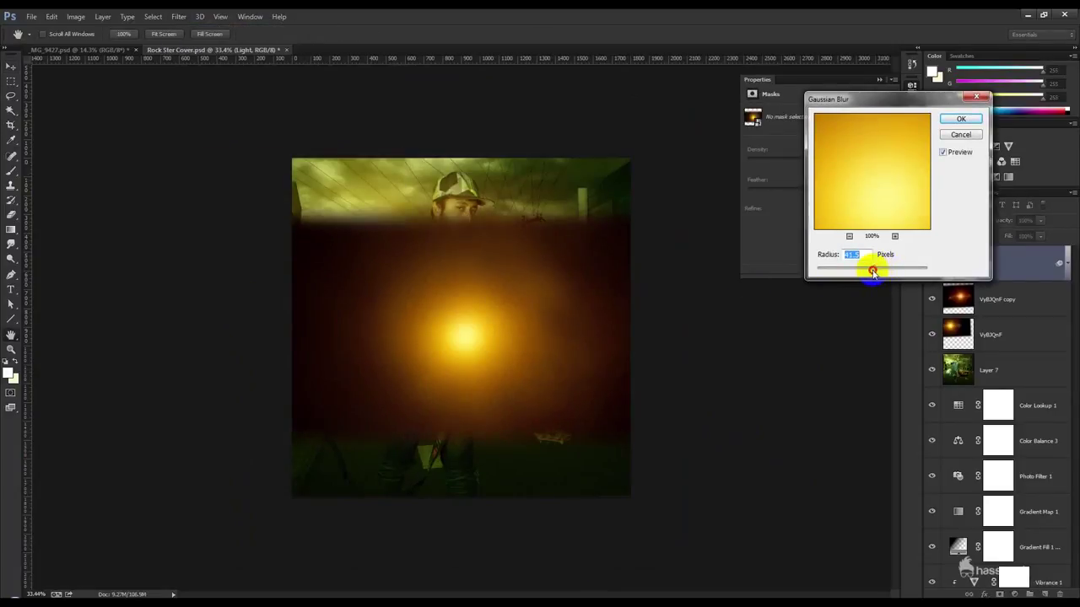
pyautogui.click(961, 119)
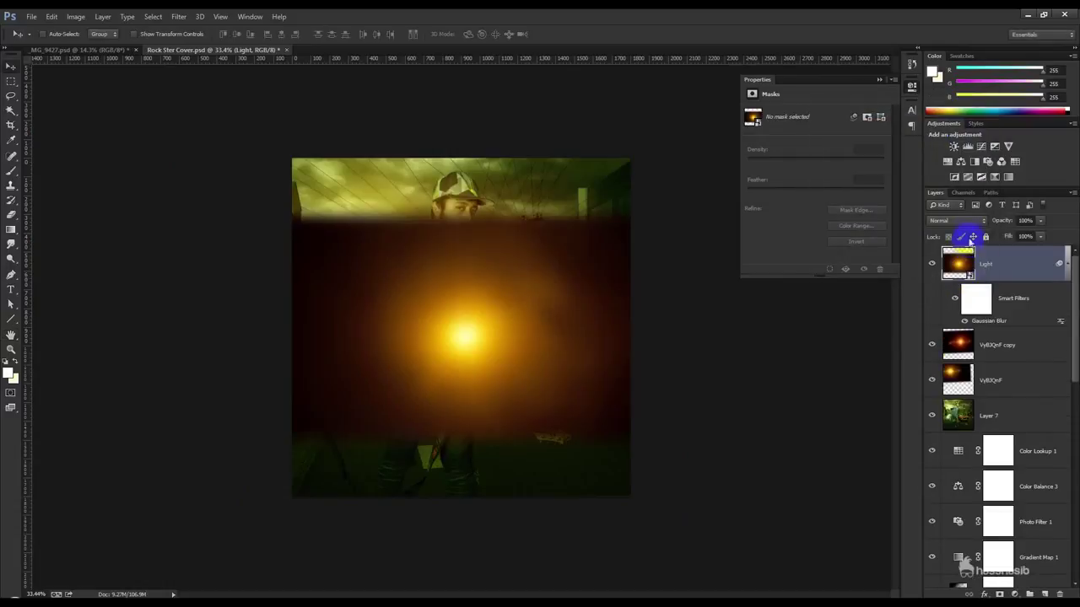
pyautogui.click(968, 223)
pyautogui.click(945, 318)
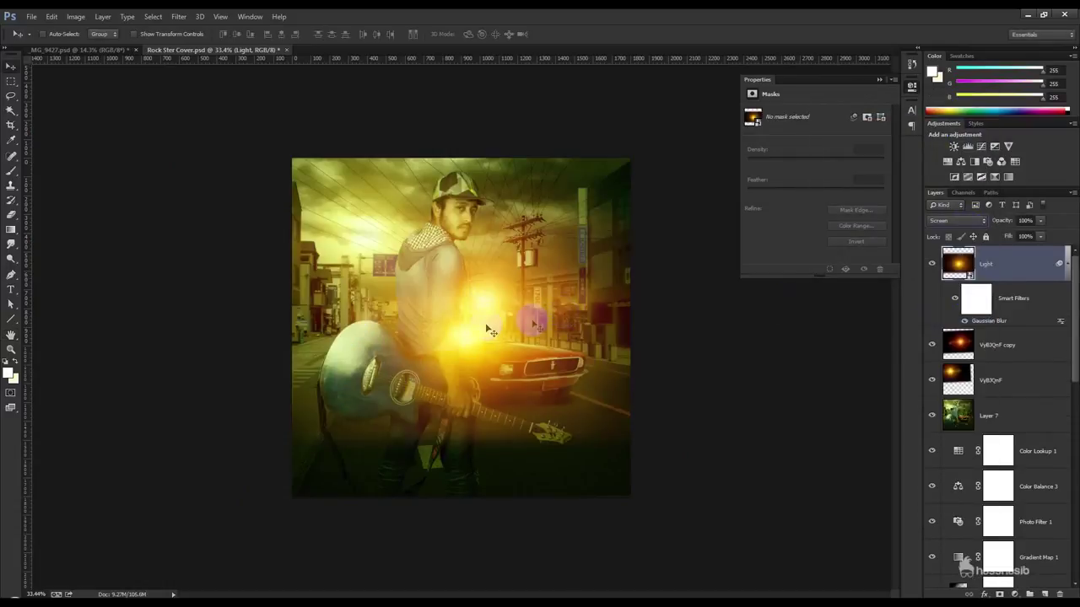
pyautogui.moveTo(490, 336); pyautogui.dragTo(514, 369)
# Step: Rasterize the Light layer and darken its surroundings with Levels black input 49
pyautogui.rightClick(1036, 261)
pyautogui.click(914, 263)
pyautogui.click(75, 16)
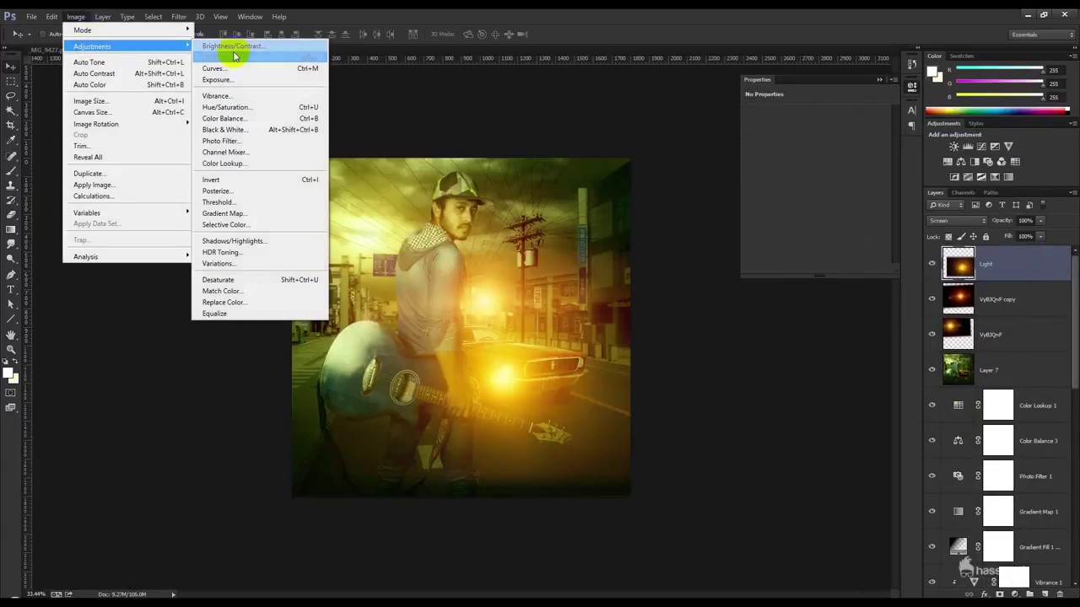
pyautogui.click(233, 52)
pyautogui.moveTo(641, 268); pyautogui.dragTo(675, 271)
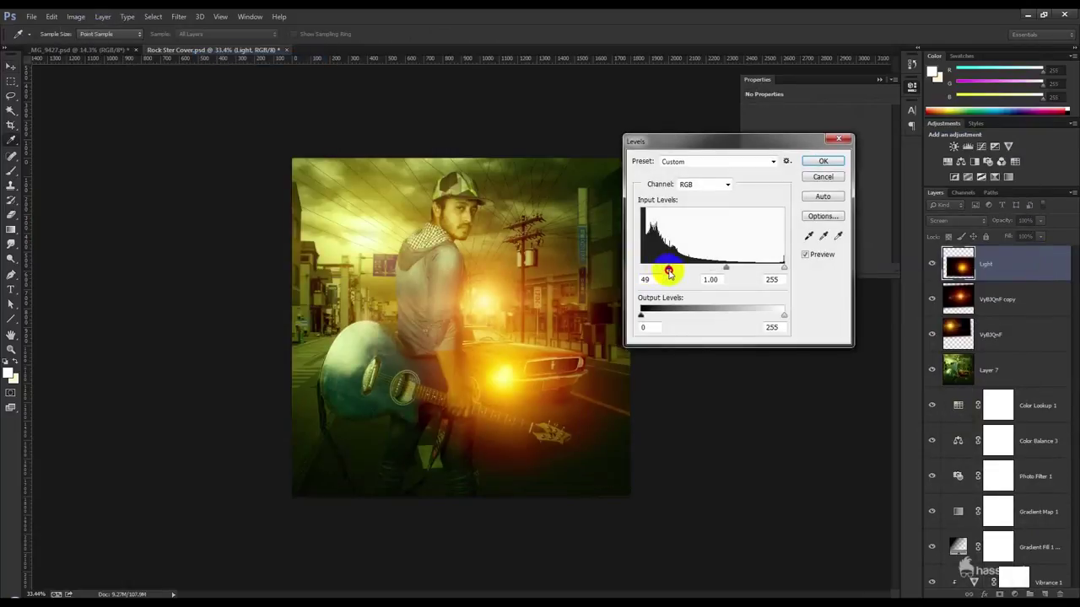
pyautogui.click(823, 161)
pyautogui.hotkey('ctrl', 't')
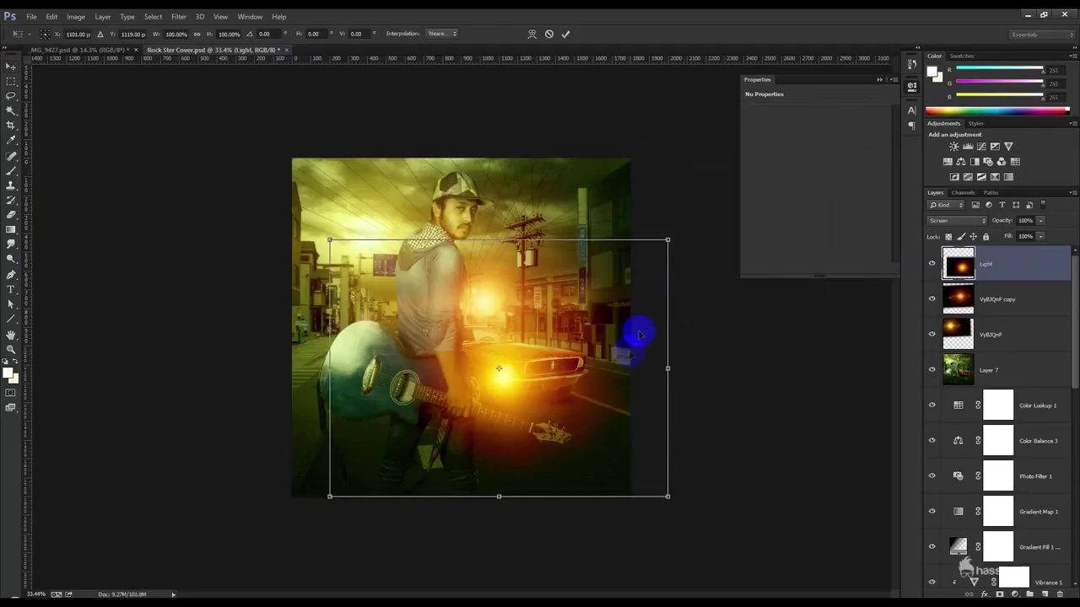
# Step: Shrink the Light glow to 25% on one headlight and place a copy on the other headlight
pyautogui.moveTo(668, 242)
pyautogui.mouseDown()
pyautogui.moveTo(559, 361)
pyautogui.moveTo(554, 390)
pyautogui.mouseUp()
pyautogui.scroll(3, 511, 390)
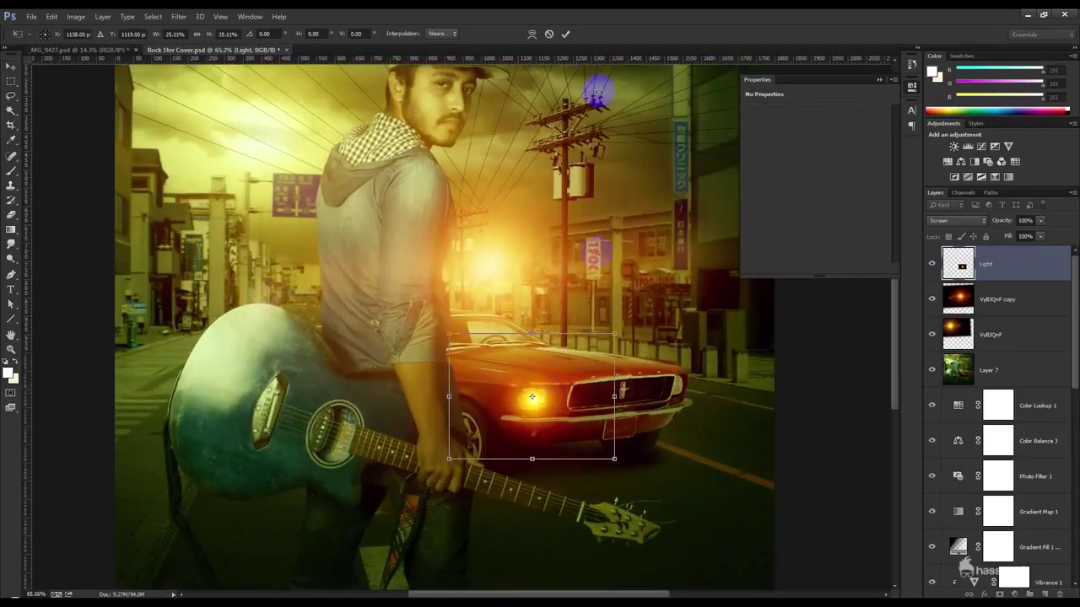
pyautogui.click(567, 37)
pyautogui.moveTo(550, 402)
pyautogui.mouseDown()
pyautogui.moveTo(666, 405)
pyautogui.moveTo(693, 393)
pyautogui.mouseUp()
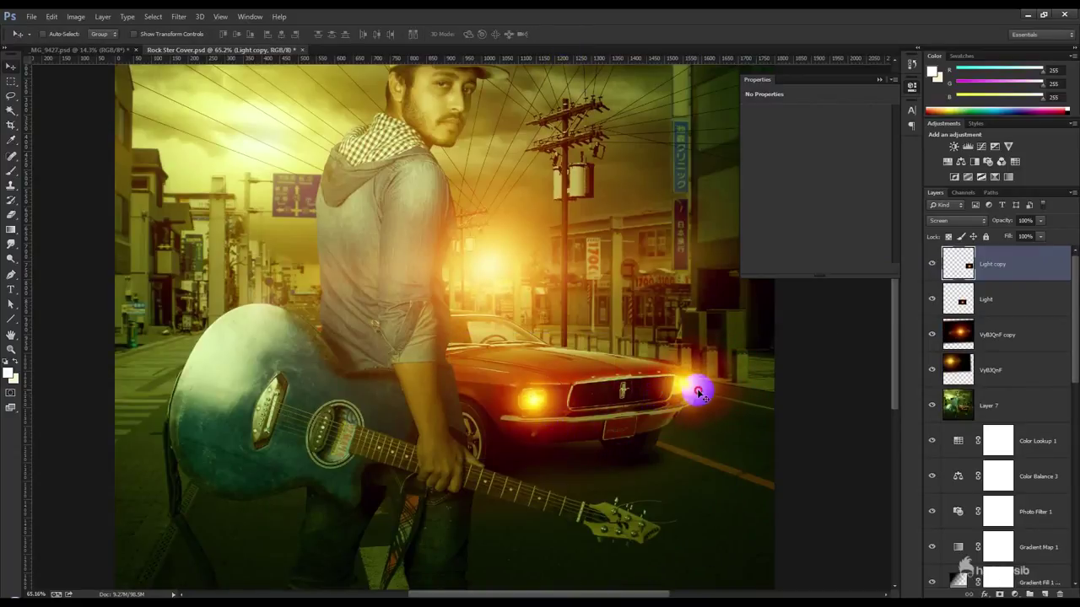
pyautogui.moveTo(693, 396); pyautogui.dragTo(716, 393)
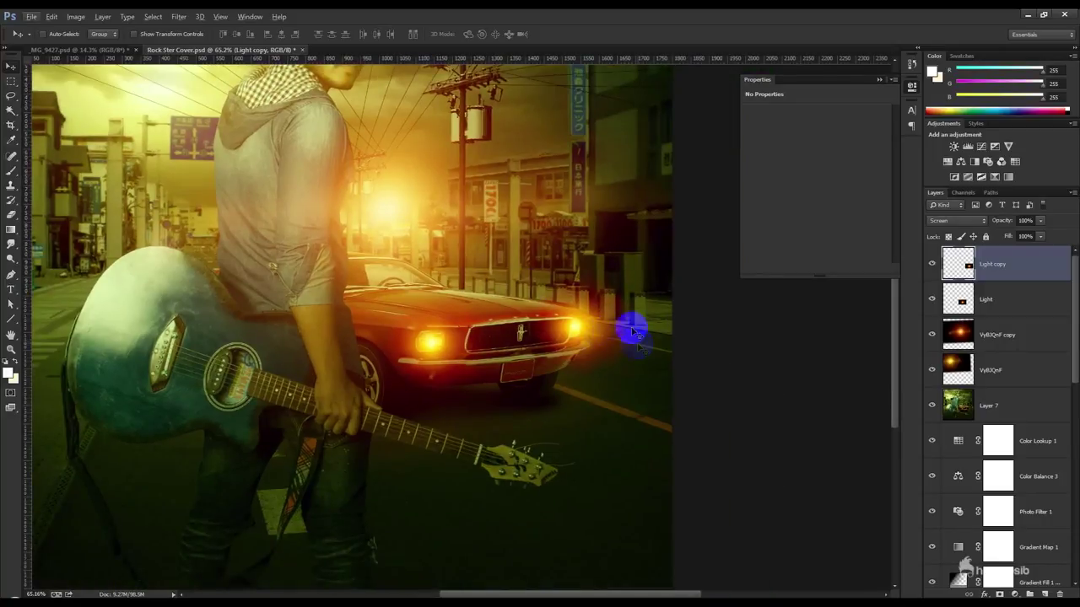
pyautogui.scroll(-3, 602, 317)
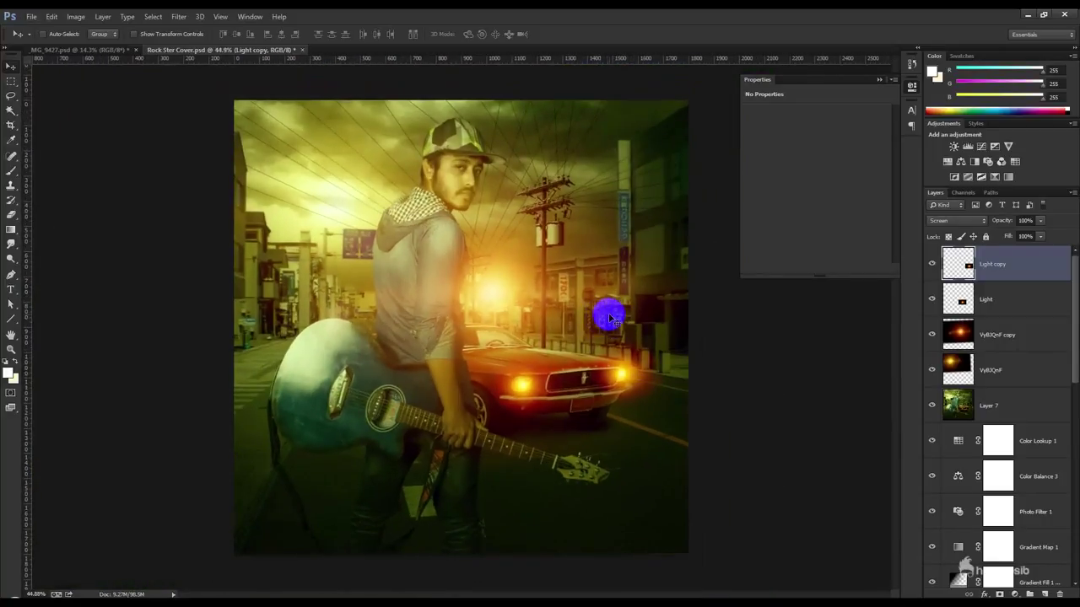
pyautogui.click(996, 409)
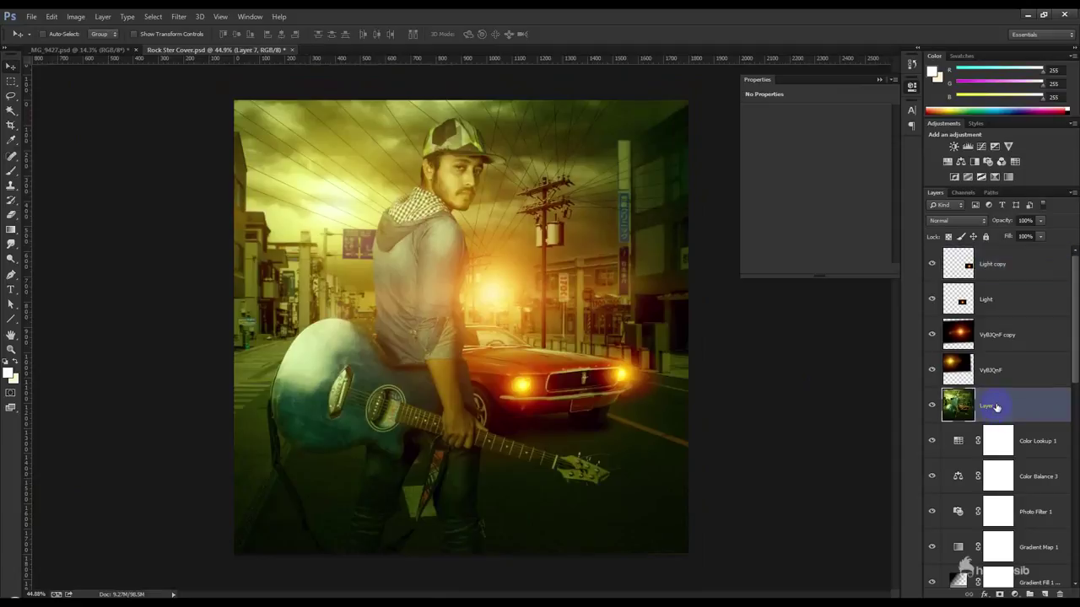
# Step: Delete Layer 7 and add a peach Inner Glow to the guitarist's Background copy layer
pyautogui.press('Delete')
pyautogui.scroll(-5, 999, 422)
pyautogui.click(1053, 440)
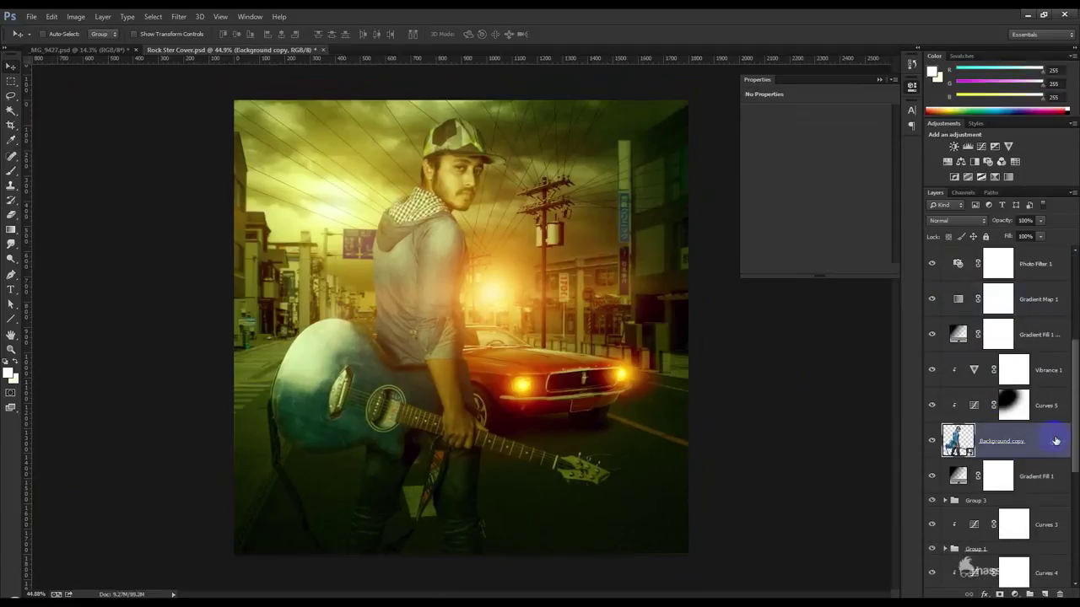
pyautogui.doubleClick(1056, 443)
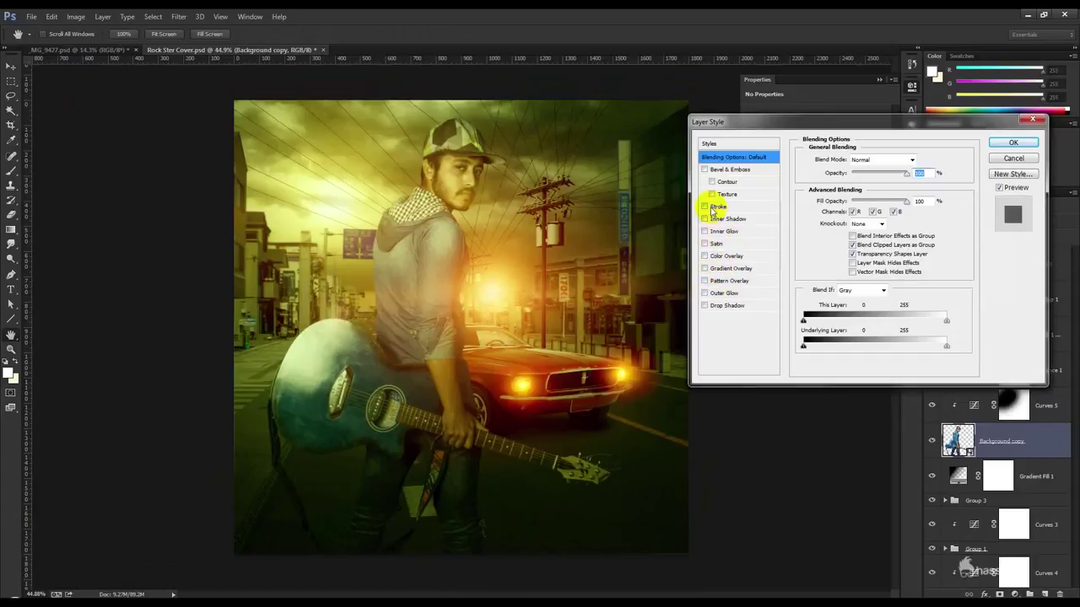
pyautogui.click(703, 231)
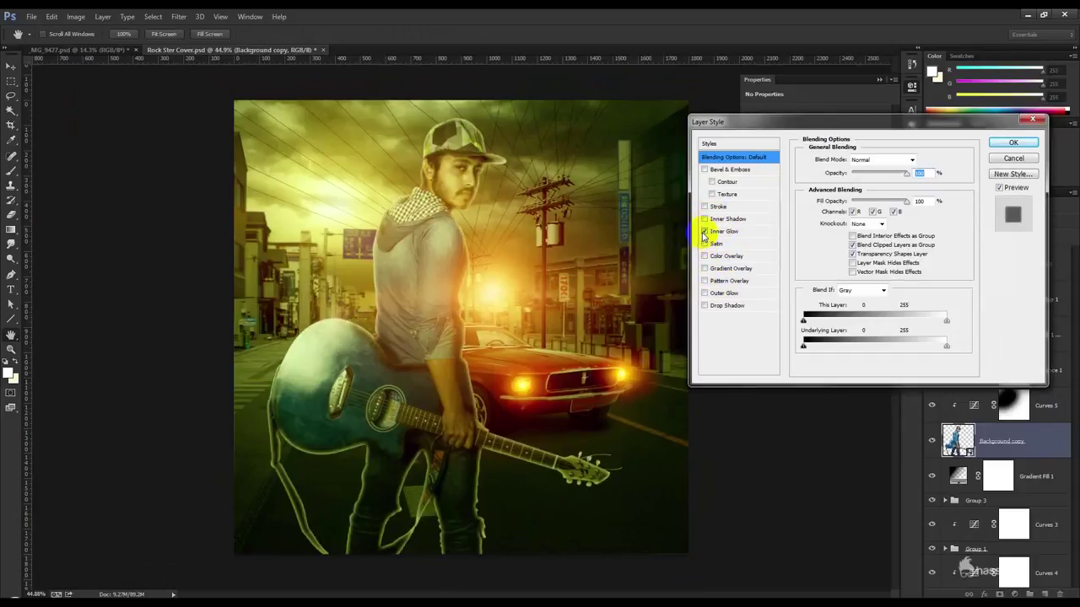
pyautogui.click(724, 231)
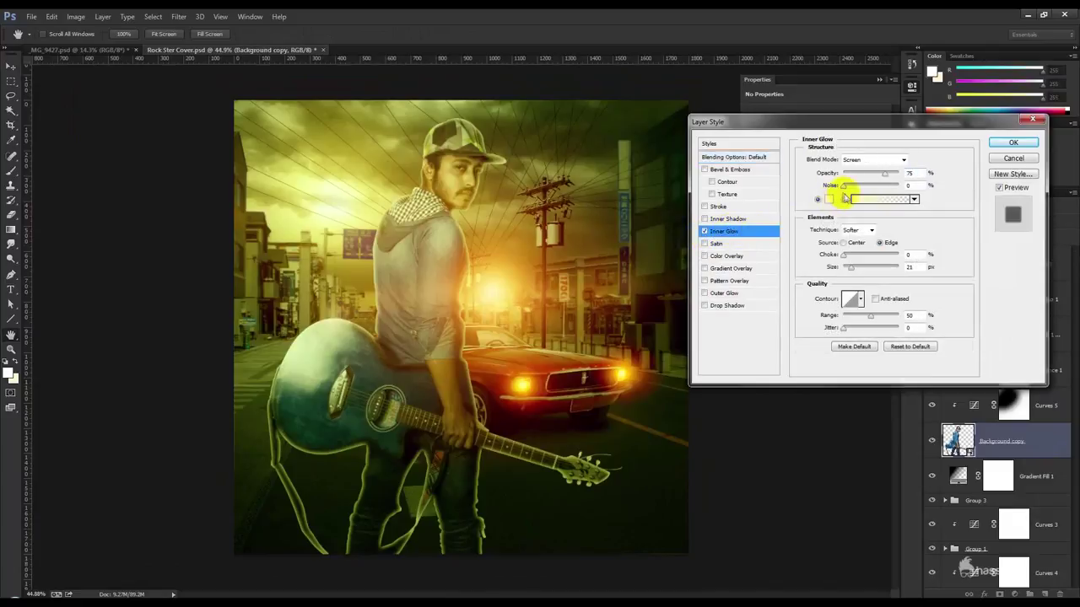
pyautogui.click(829, 200)
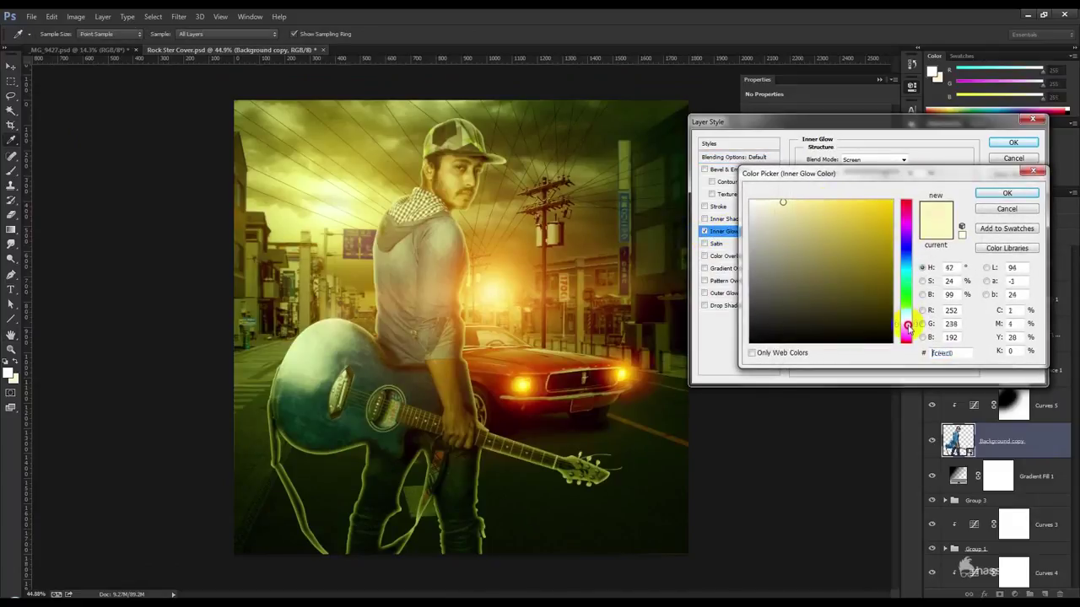
pyautogui.moveTo(908, 329); pyautogui.dragTo(908, 335)
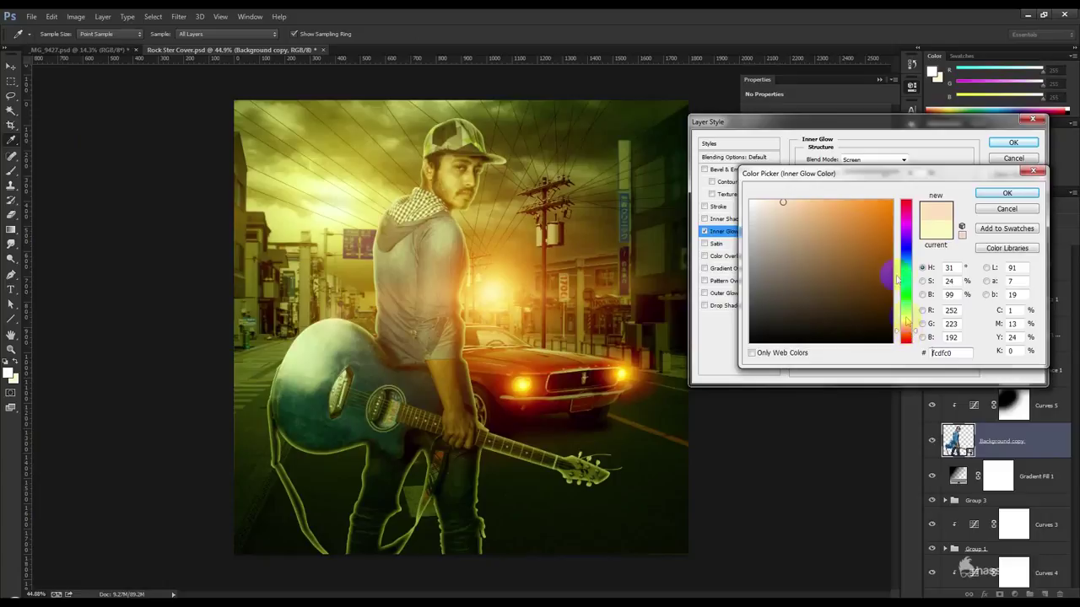
pyautogui.click(814, 200)
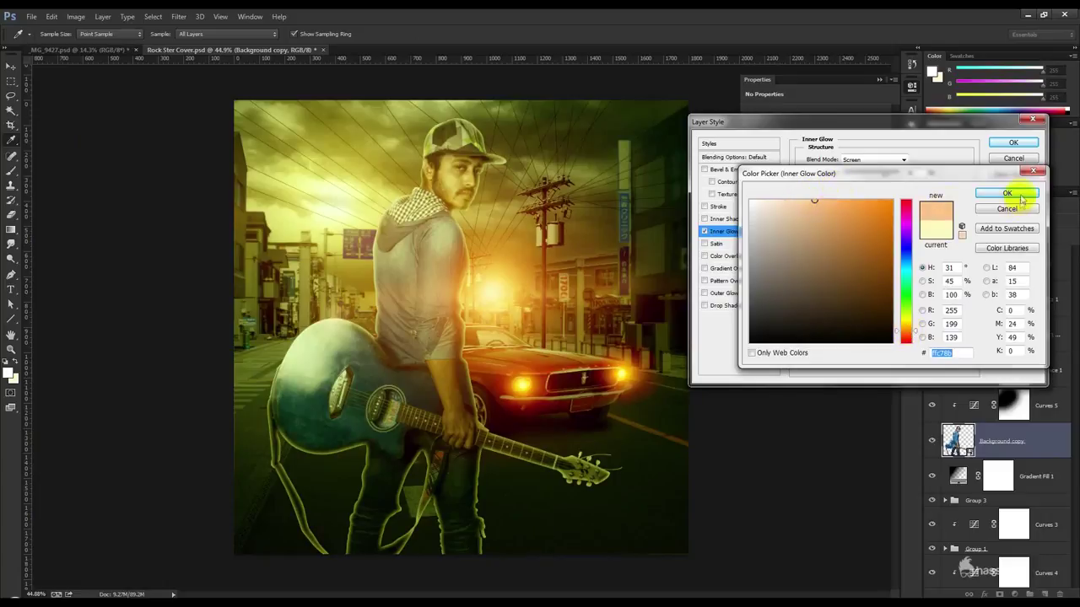
pyautogui.click(1006, 193)
# Step: Set the Inner Glow to Color Dodge at 75% opacity and 21 px size, and confirm it
pyautogui.click(862, 160)
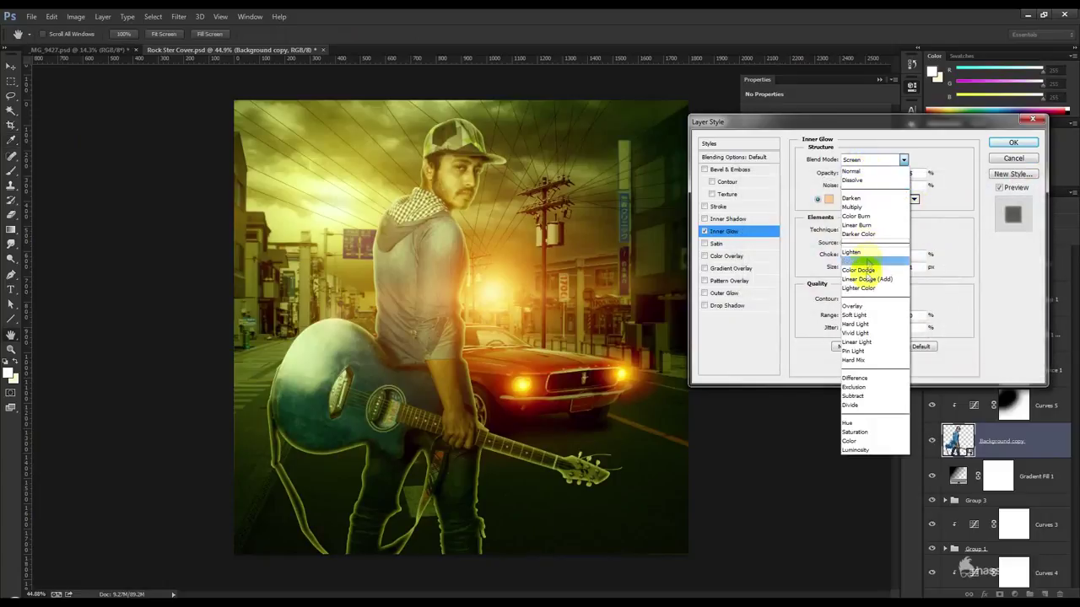
pyautogui.click(859, 270)
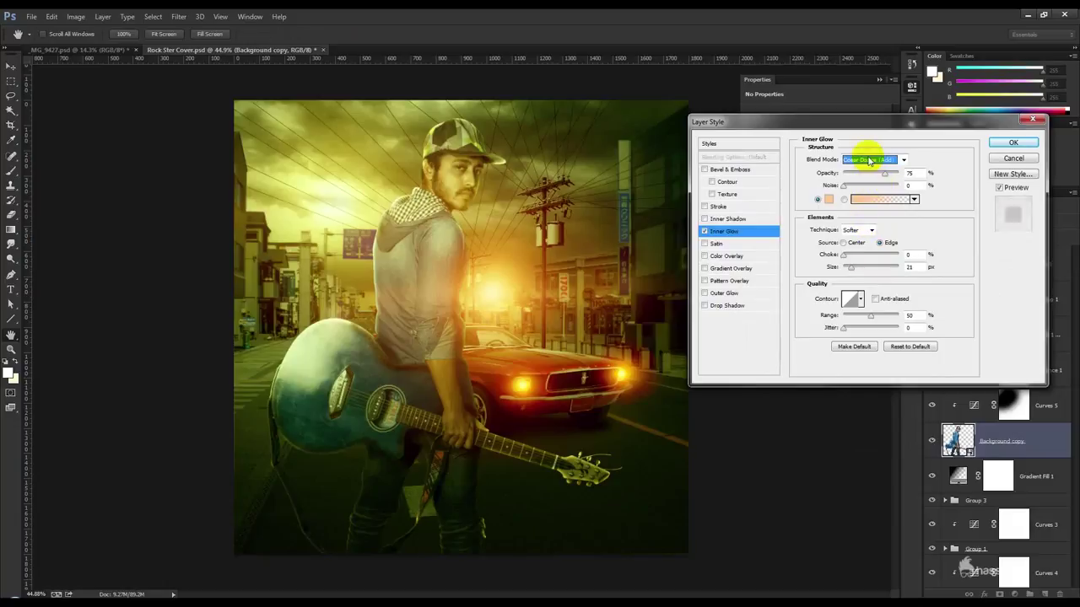
pyautogui.scroll(-1, 869, 160)
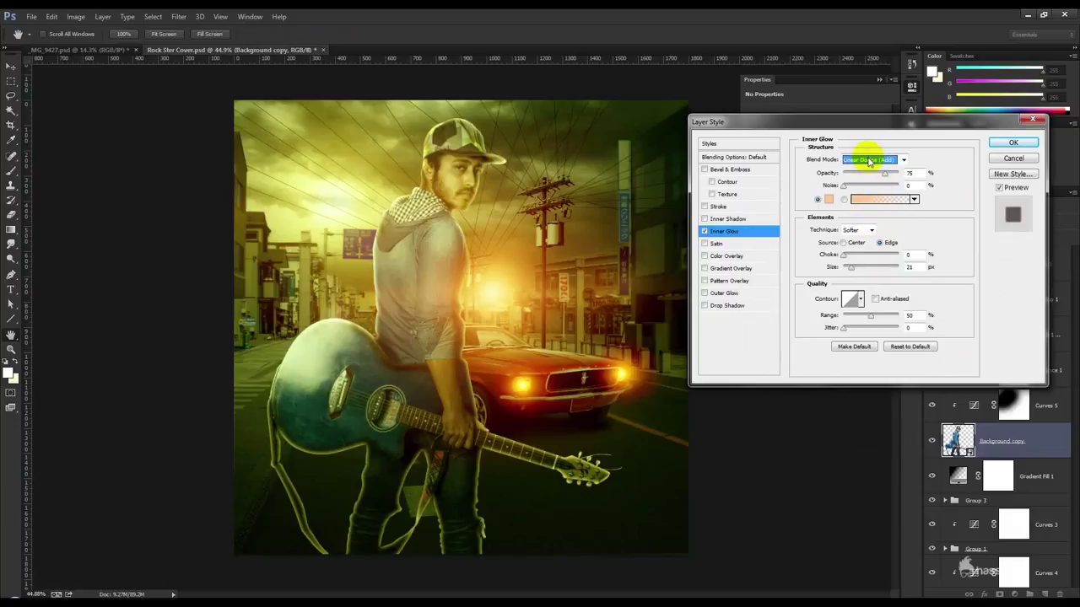
pyautogui.scroll(1, 869, 161)
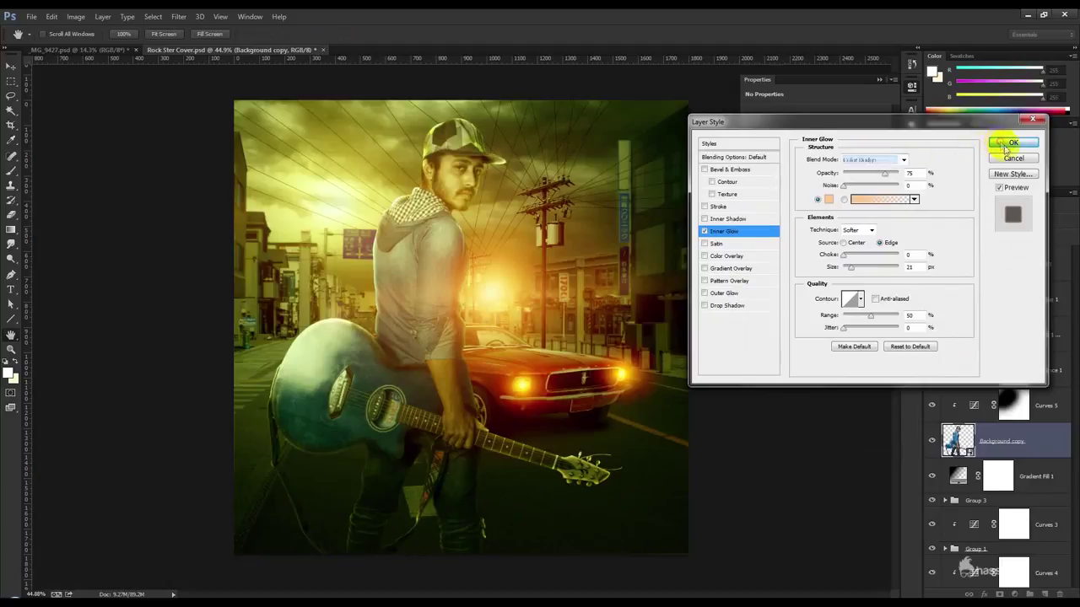
pyautogui.click(1010, 142)
pyautogui.scroll(5, 1024, 373)
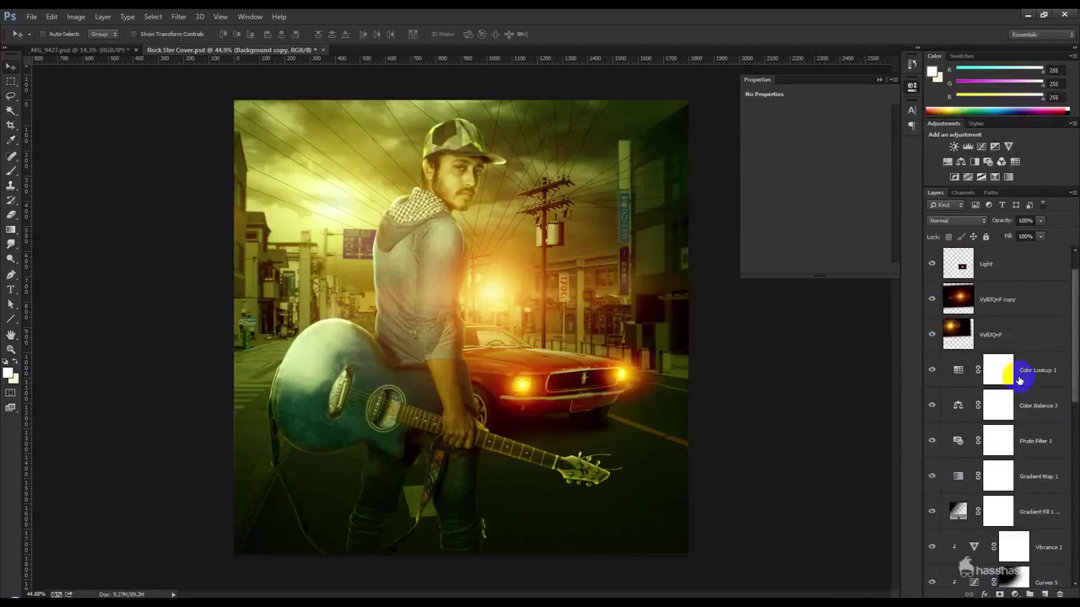
# Step: Stamp all visible layers into Layer 7 above Light copy and save the album cover
pyautogui.click(1017, 267)
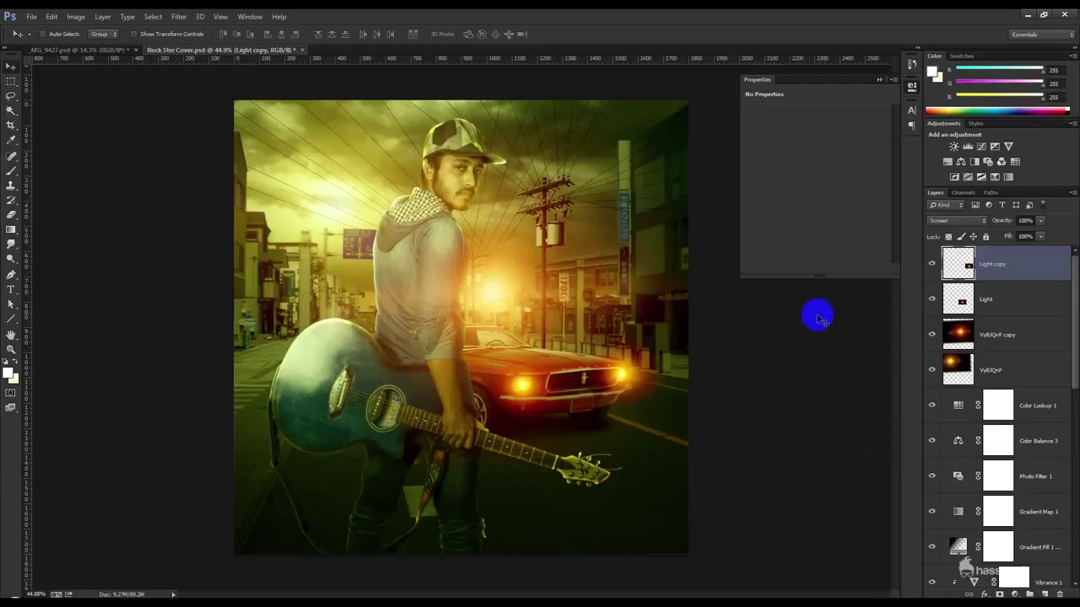
pyautogui.hotkey('ctrl', 'shift', 'alt', 'e')
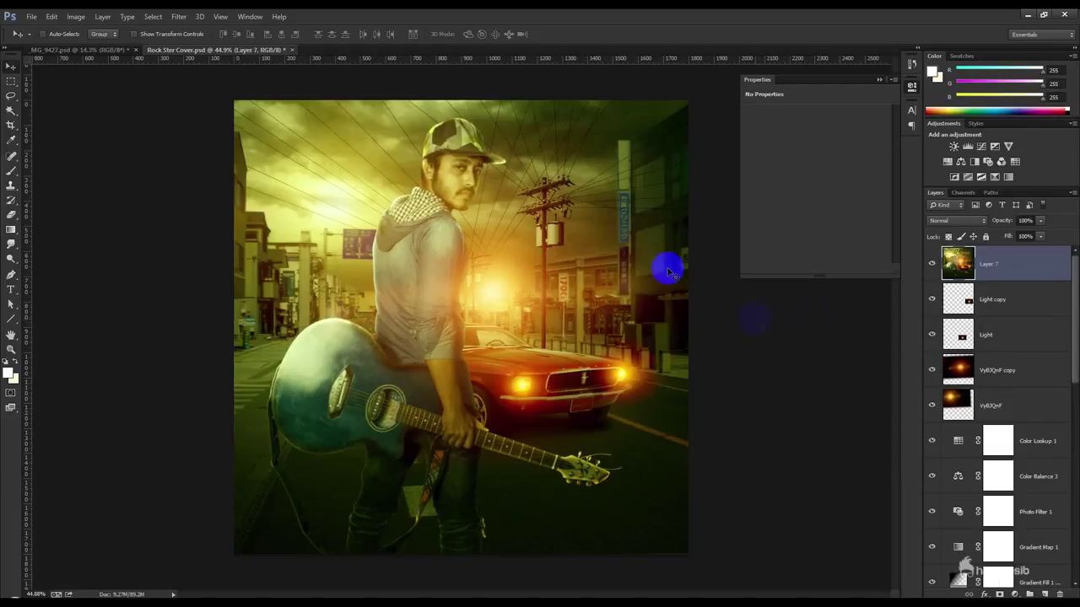
pyautogui.hotkey('ctrl', 's')
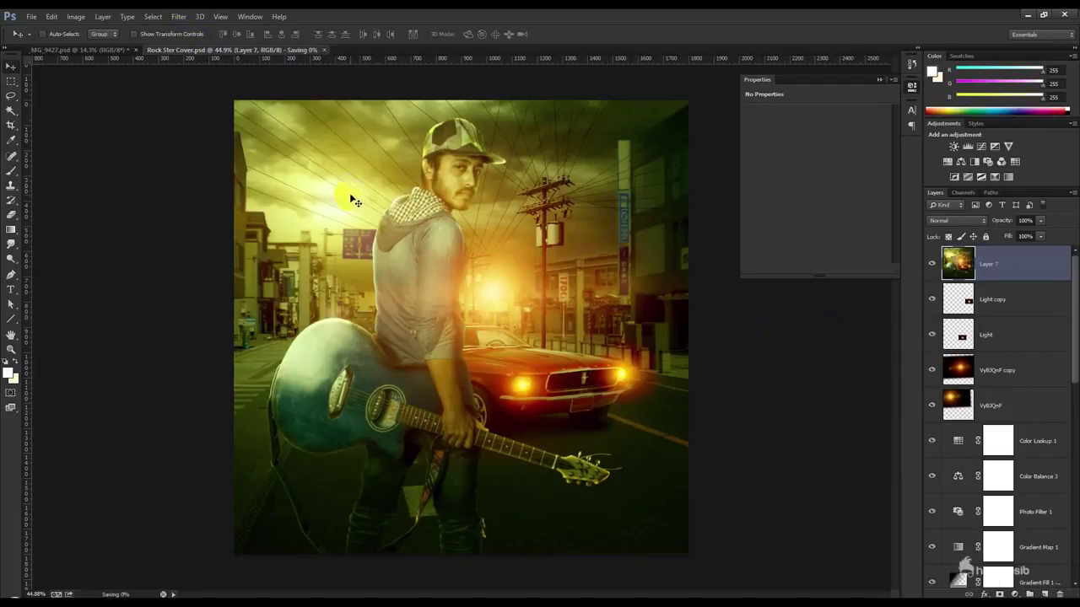
pyautogui.click(180, 18)
pyautogui.moveTo(199, 320)
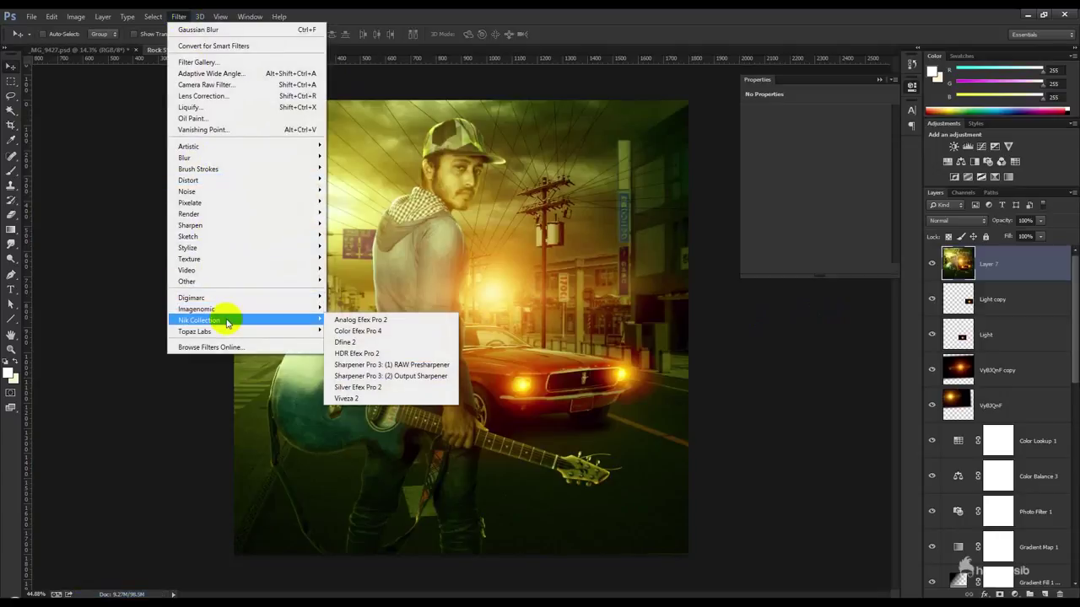
pyautogui.click(354, 310)
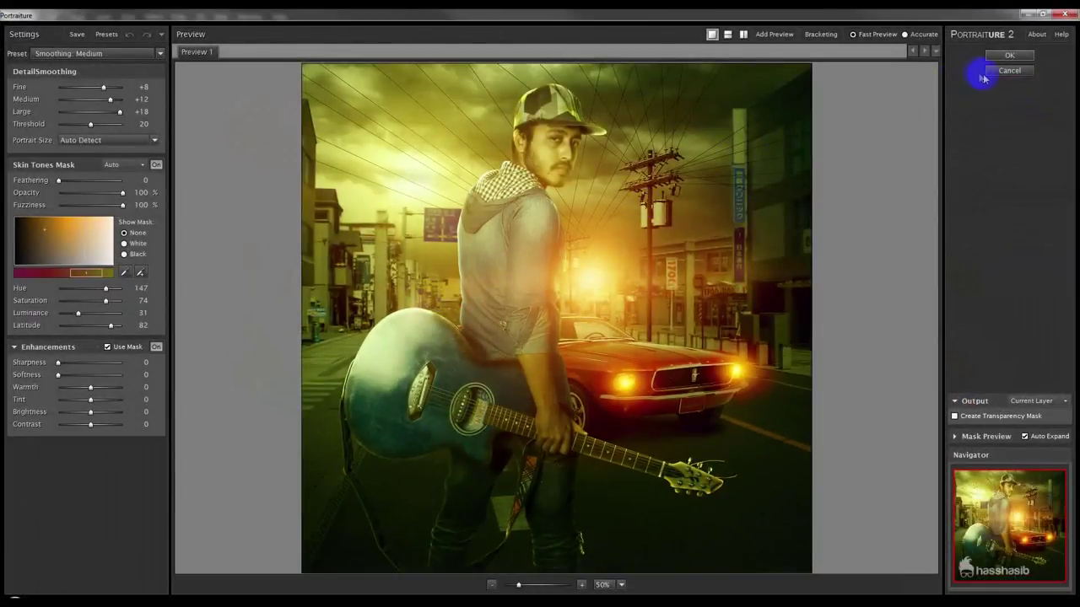
# Step: Apply Portraiture to the merged layer using the Default preset with zero smoothing
pyautogui.click(140, 54)
pyautogui.click(93, 108)
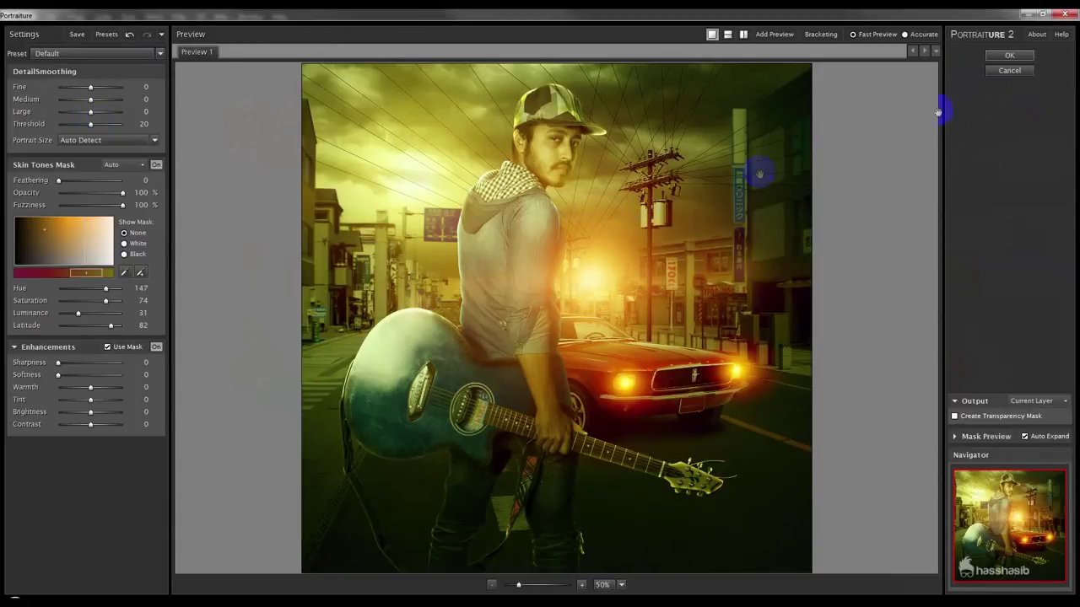
pyautogui.click(1009, 55)
pyautogui.click(179, 16)
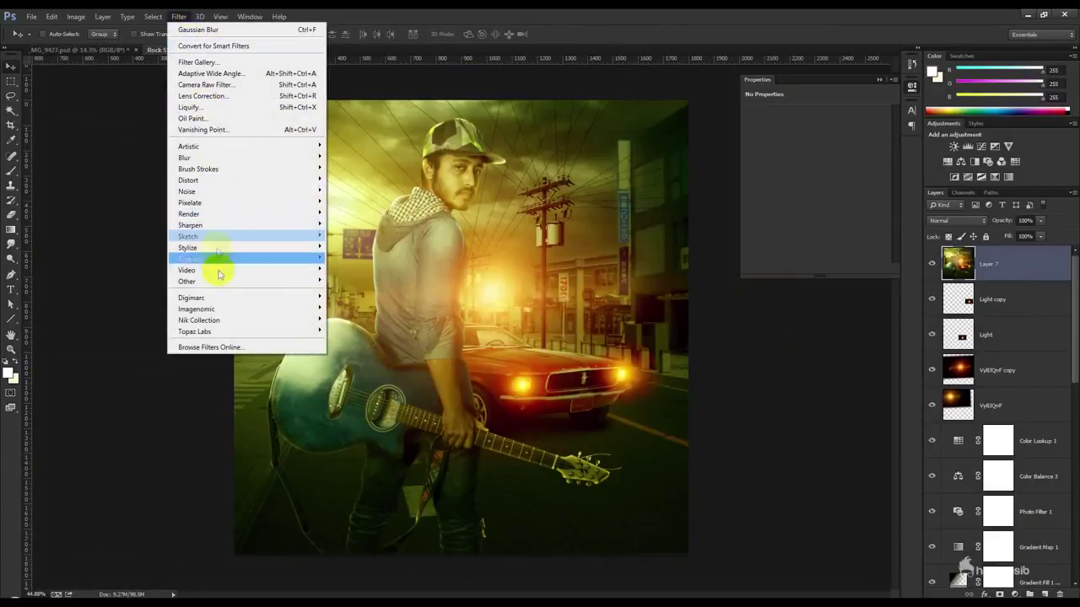
pyautogui.moveTo(199, 320)
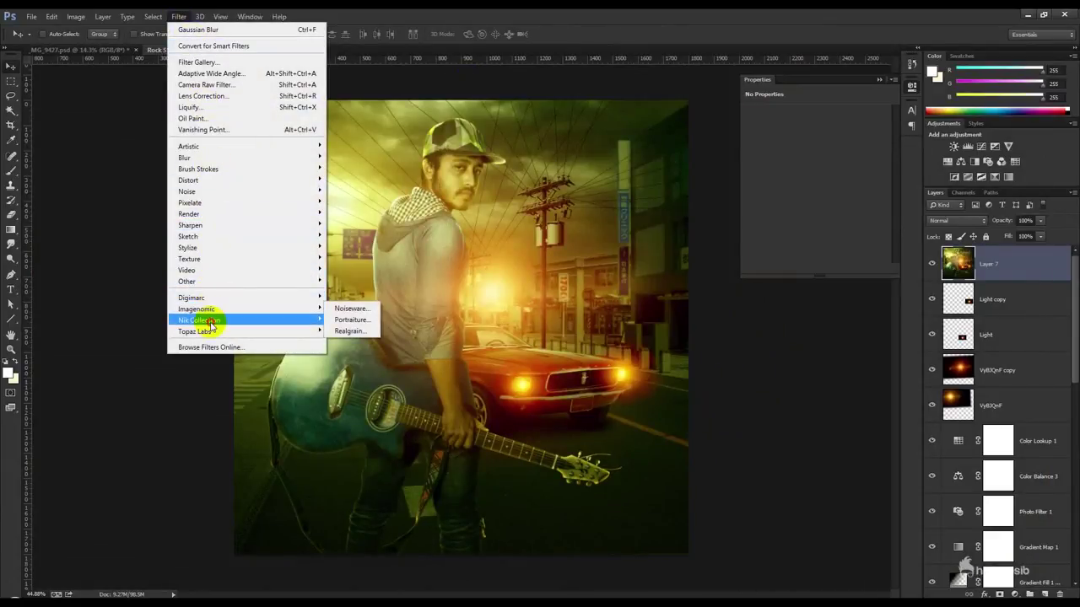
# Step: Apply Detail Extractor in Color Efex Pro 4 at 20% strength with 22% contrast
pyautogui.click(381, 329)
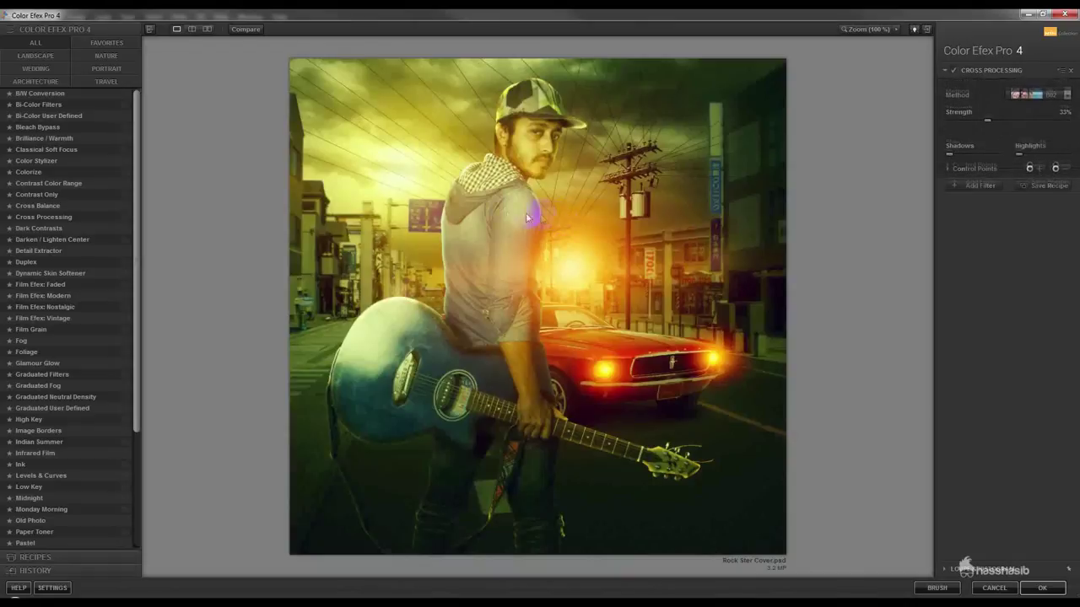
pyautogui.click(38, 93)
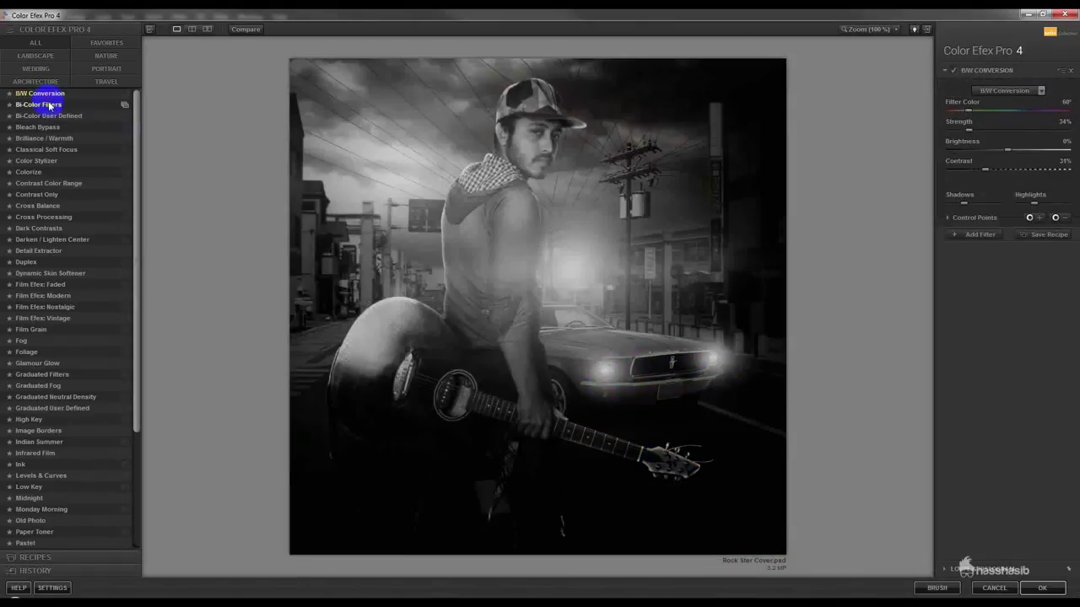
pyautogui.click(48, 104)
pyautogui.click(49, 127)
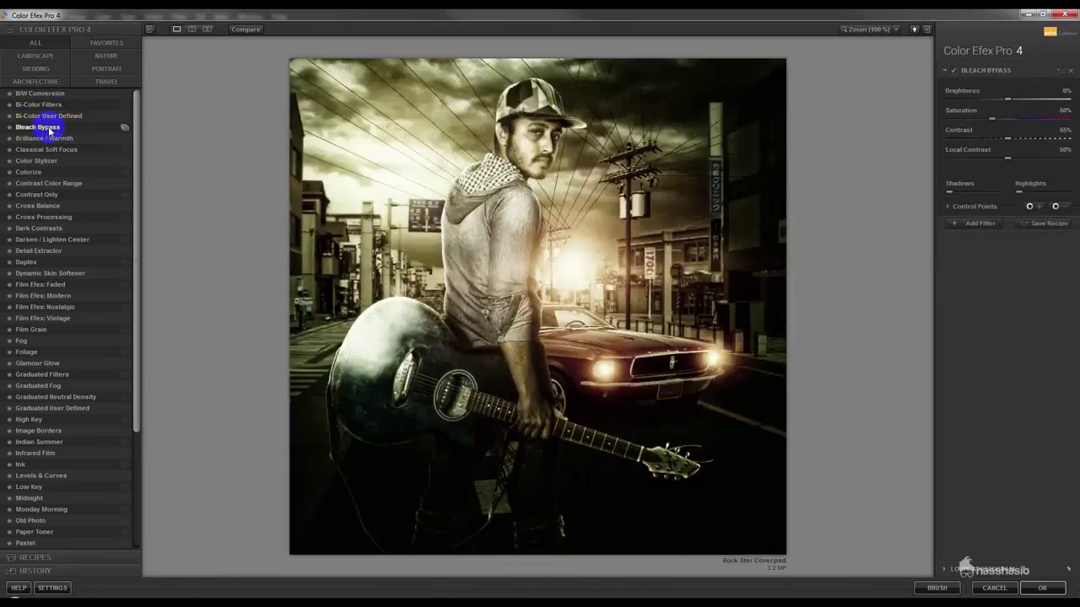
pyautogui.click(44, 250)
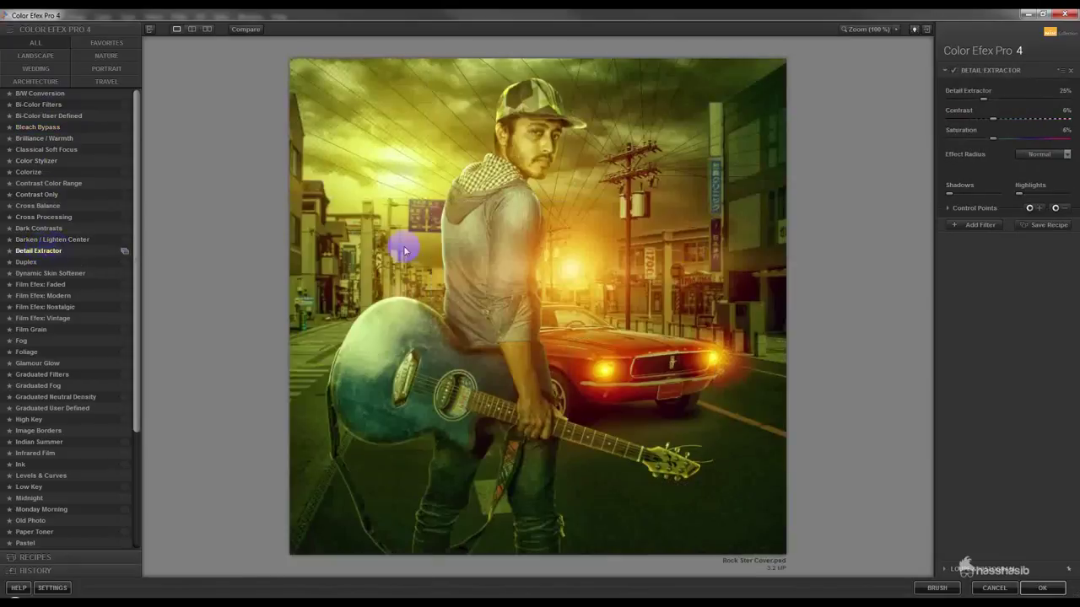
pyautogui.click(991, 120)
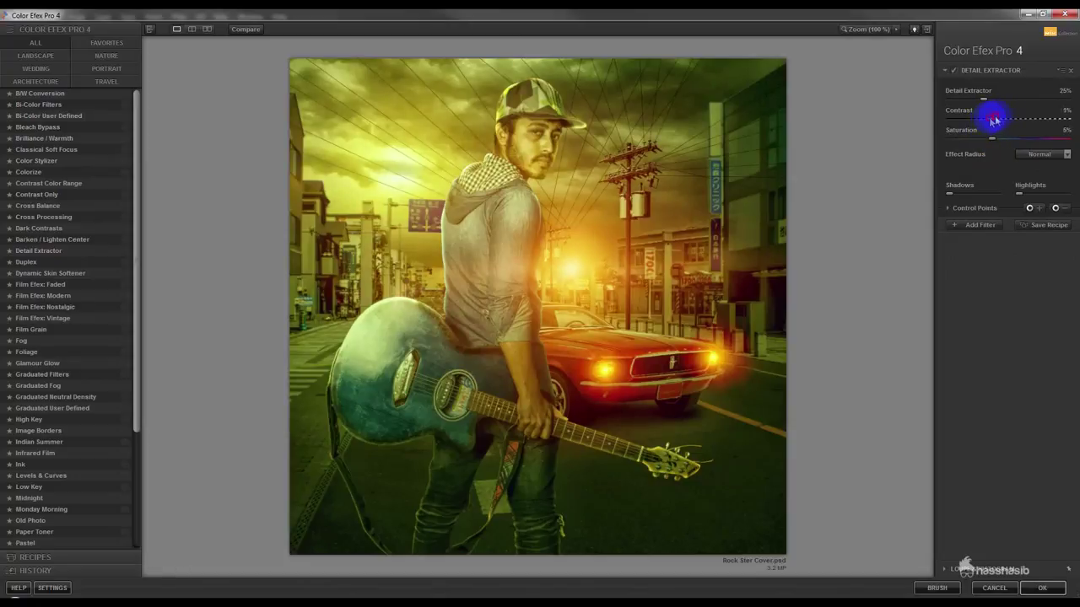
pyautogui.moveTo(1008, 118); pyautogui.dragTo(1016, 118)
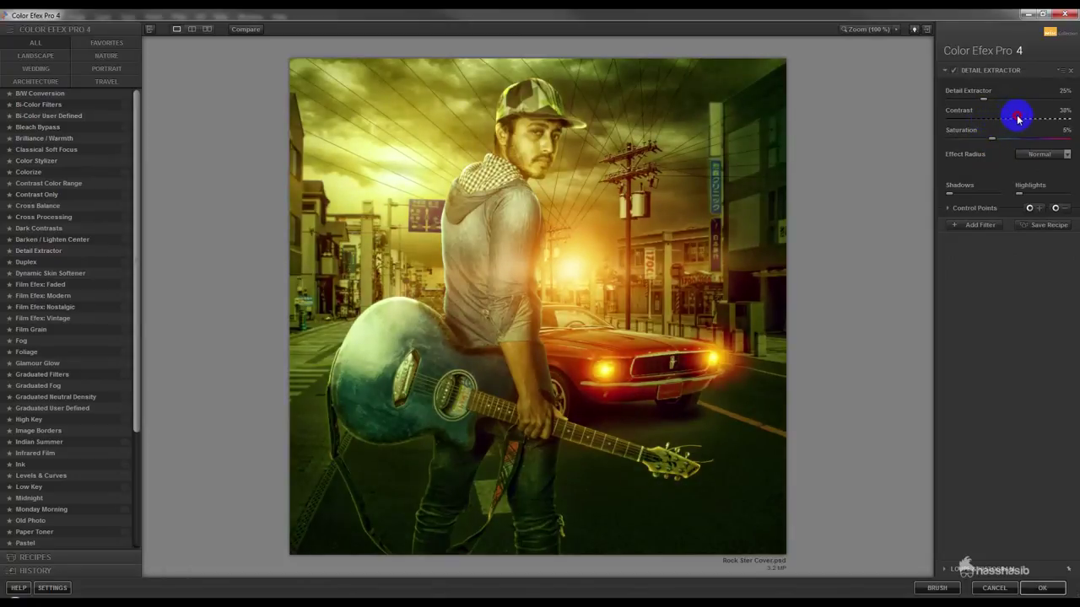
pyautogui.click(984, 102)
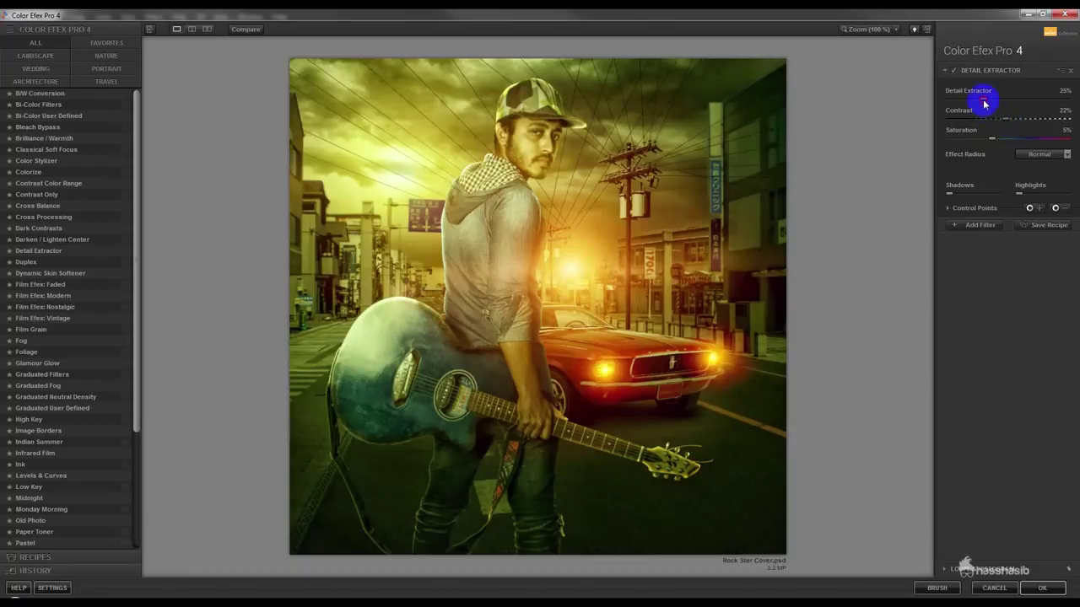
pyautogui.moveTo(1003, 103); pyautogui.dragTo(1014, 103)
pyautogui.moveTo(1015, 103); pyautogui.dragTo(953, 105)
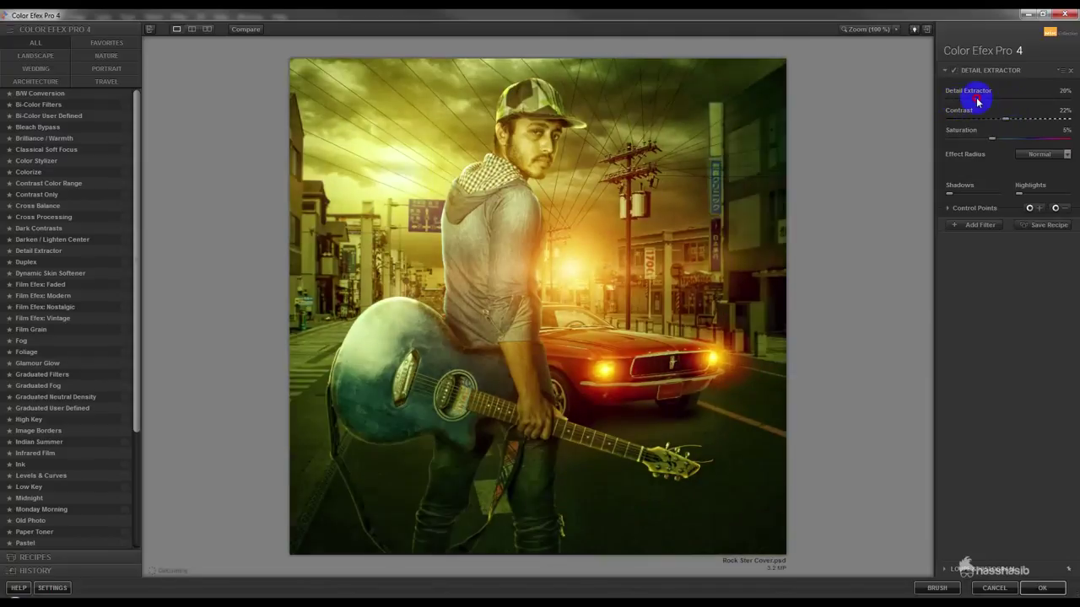
# Step: Add a Darken / Lighten Center filter and apply the Color Efex stack to the layer
pyautogui.click(982, 225)
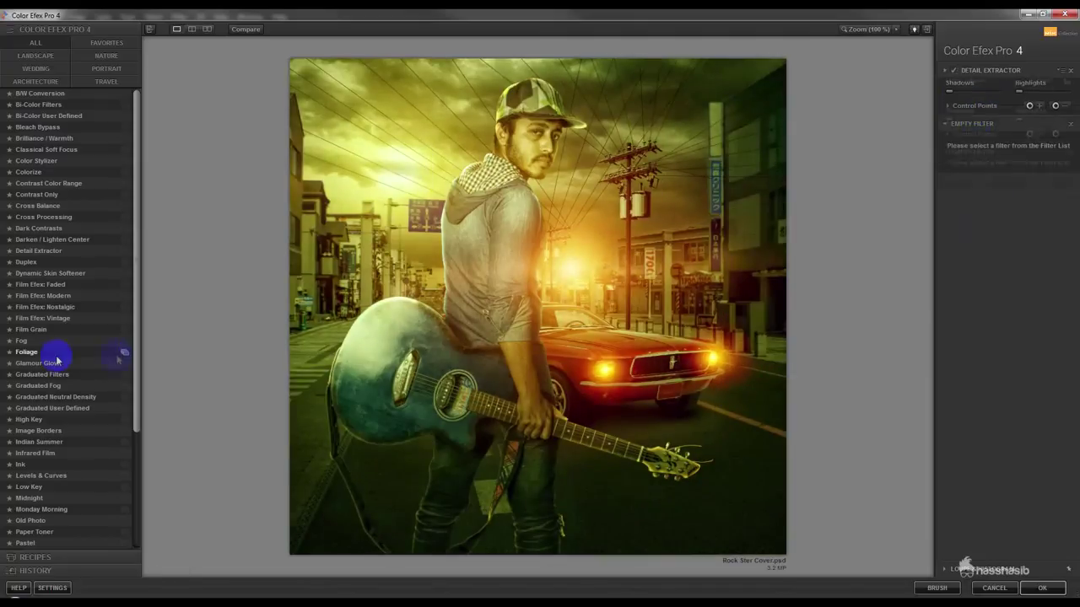
pyautogui.click(39, 252)
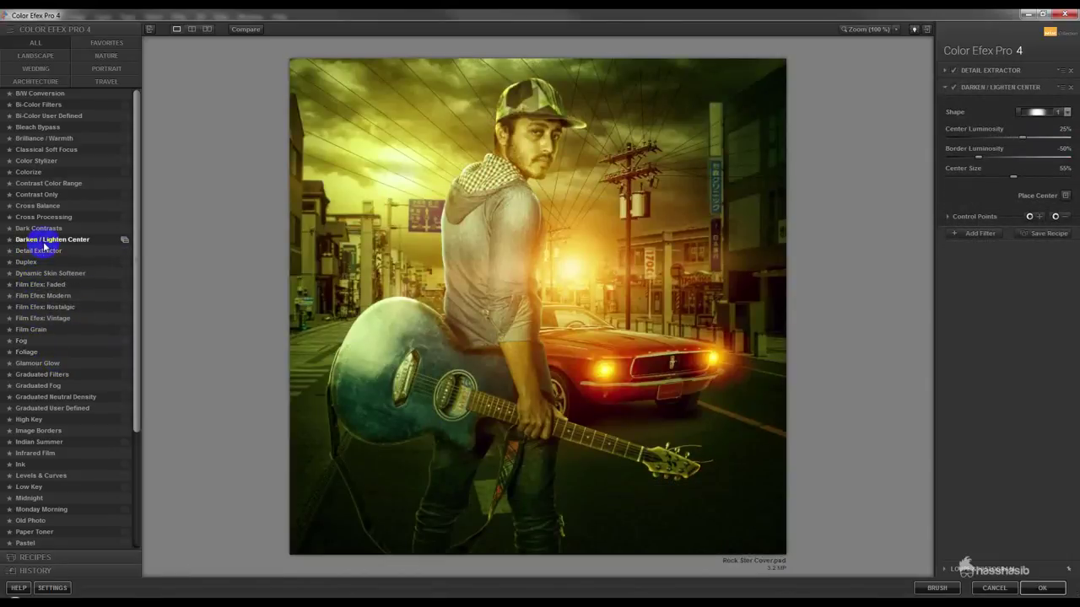
pyautogui.click(953, 88)
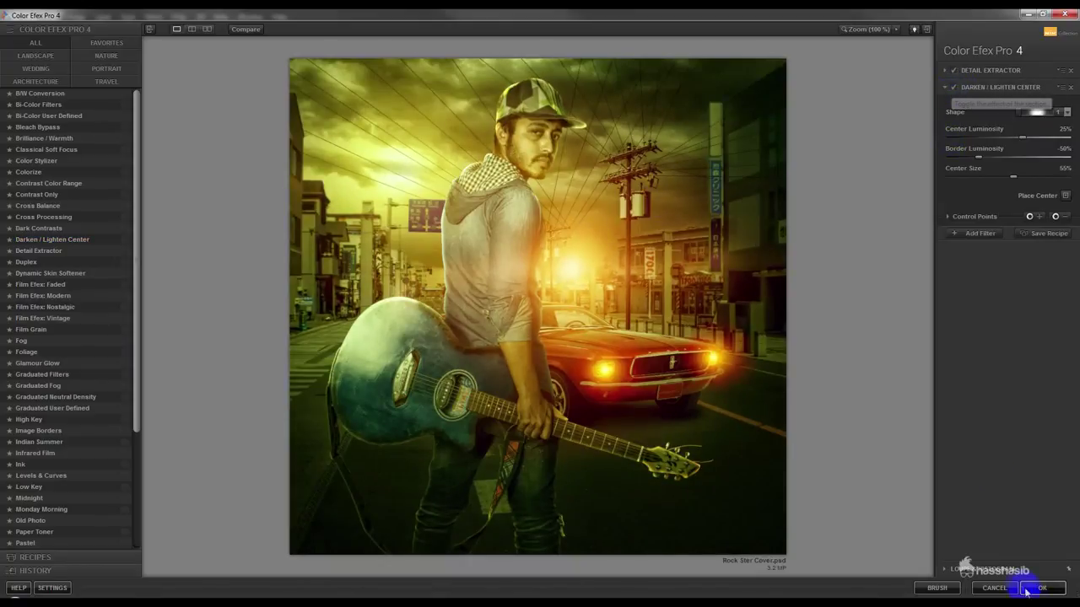
pyautogui.click(1040, 588)
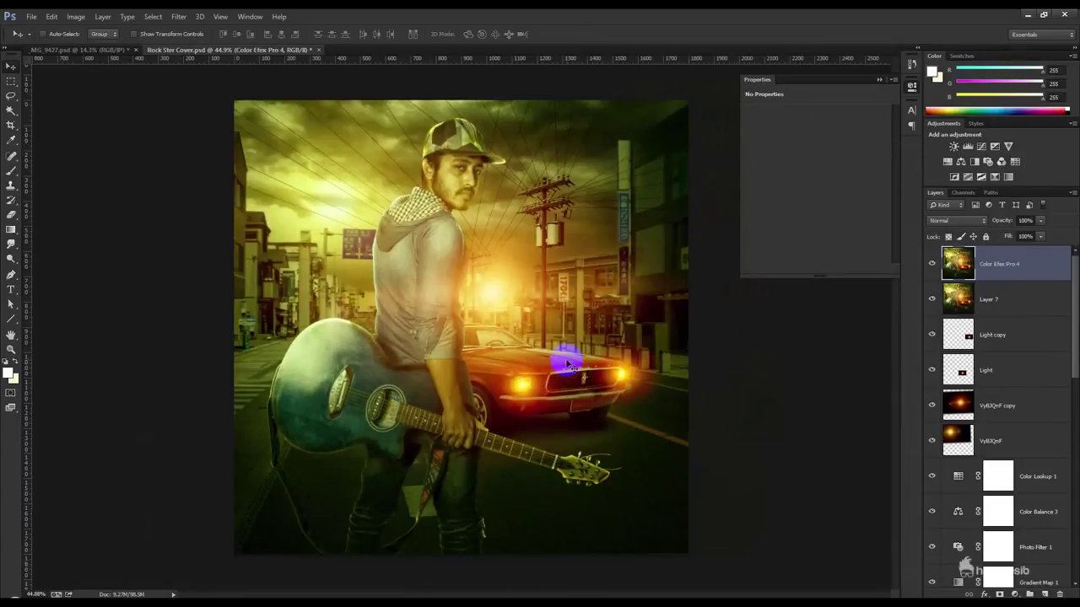
# Step: Reopen and cancel Portraiture, then load the guitarist selection from the Background copy thumbnail
pyautogui.click(179, 16)
pyautogui.moveTo(198, 309)
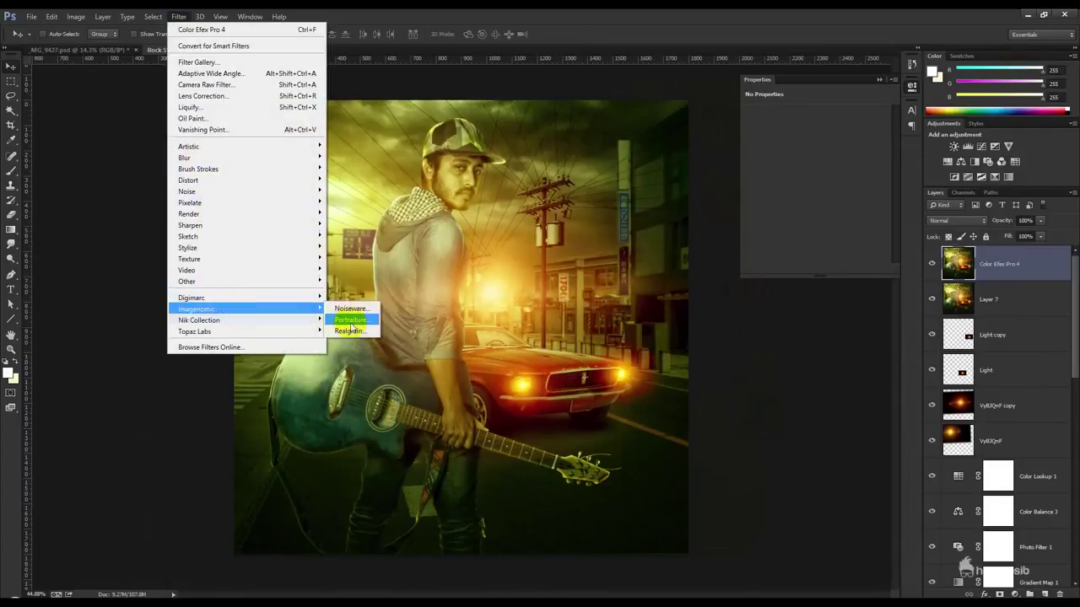
pyautogui.click(350, 321)
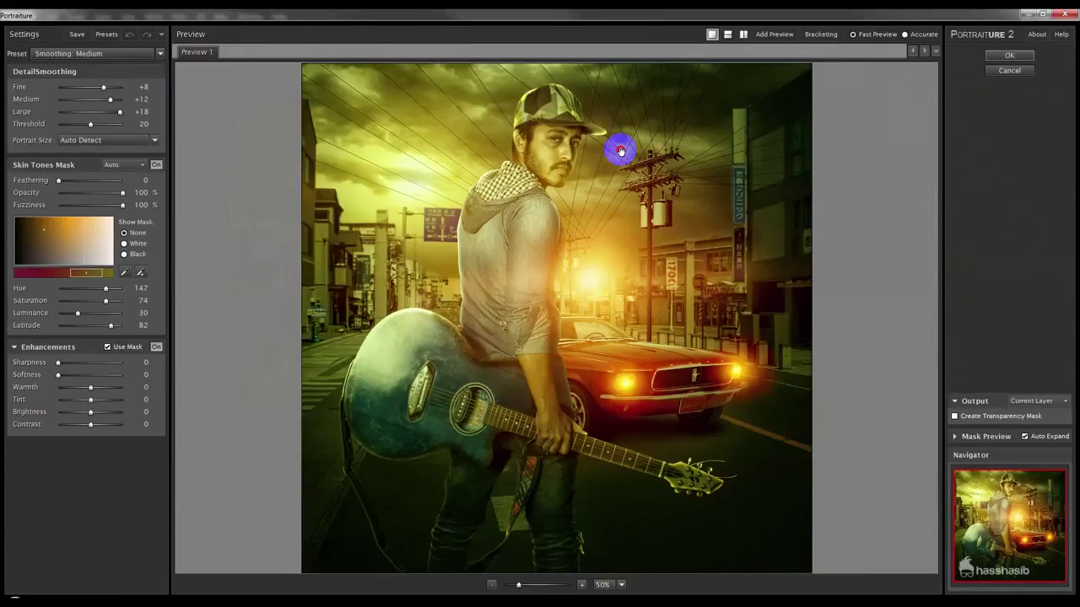
pyautogui.click(1009, 70)
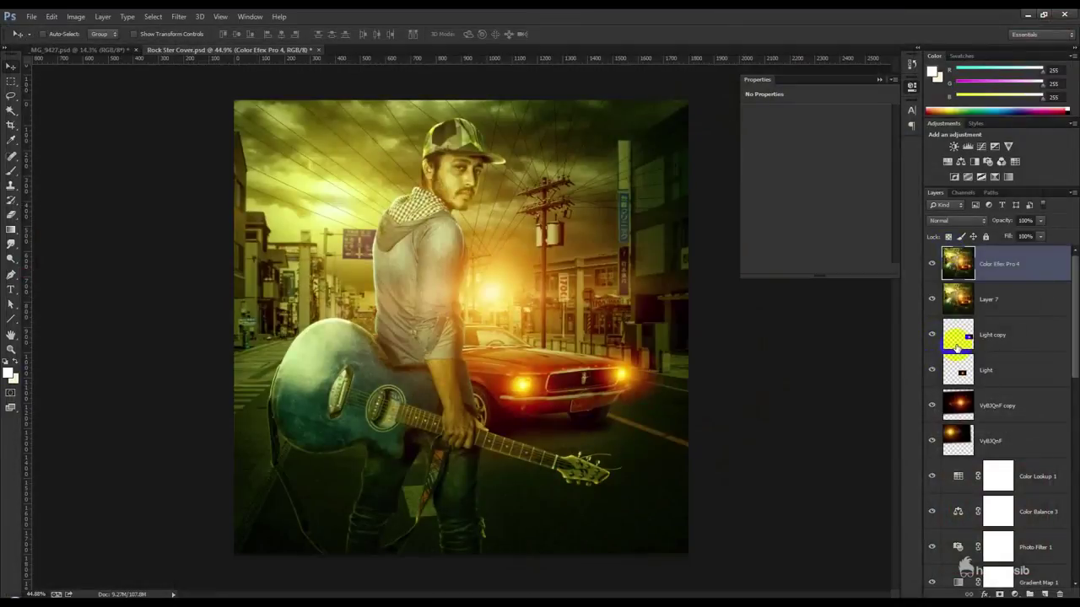
pyautogui.moveTo(957, 344); pyautogui.dragTo(959, 541)
pyautogui.keyDown('ctrl'); pyautogui.click(958, 544); pyautogui.keyUp('ctrl')
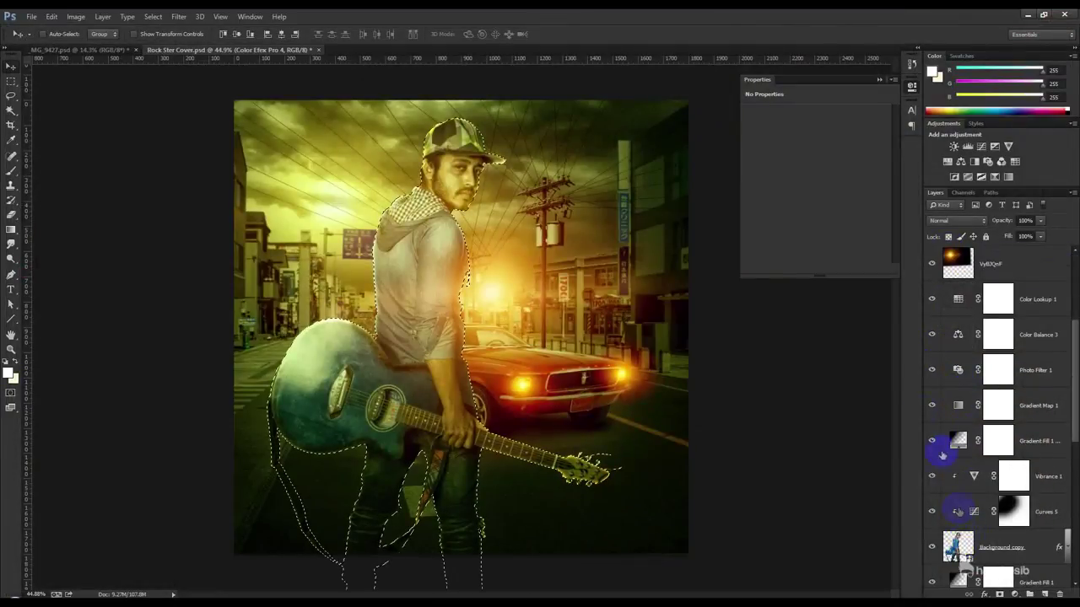
# Step: Copy the guitarist to Layer 8, smooth it with Portraiture at 50% opacity, then stamp visible as Layer 9
pyautogui.scroll(5, 947, 458)
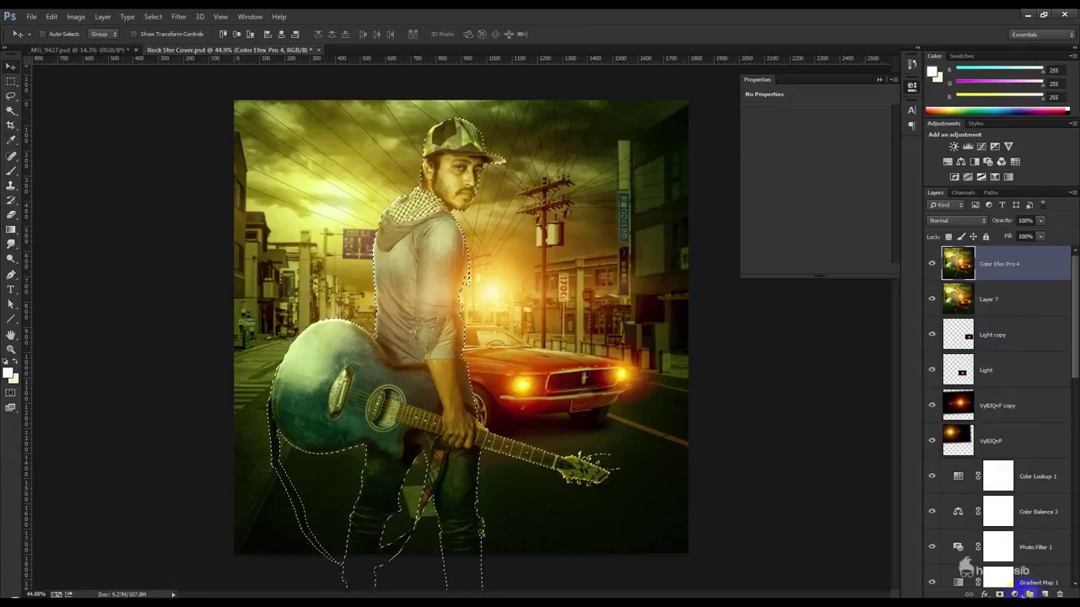
pyautogui.hotkey('ctrl', 'j')
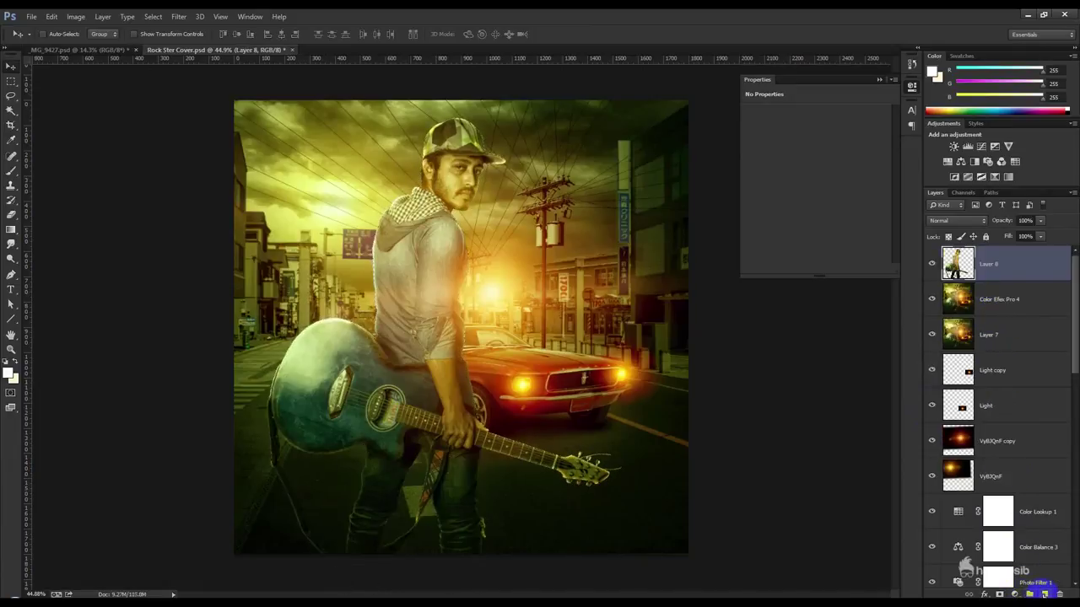
pyautogui.click(178, 17)
pyautogui.moveTo(211, 309)
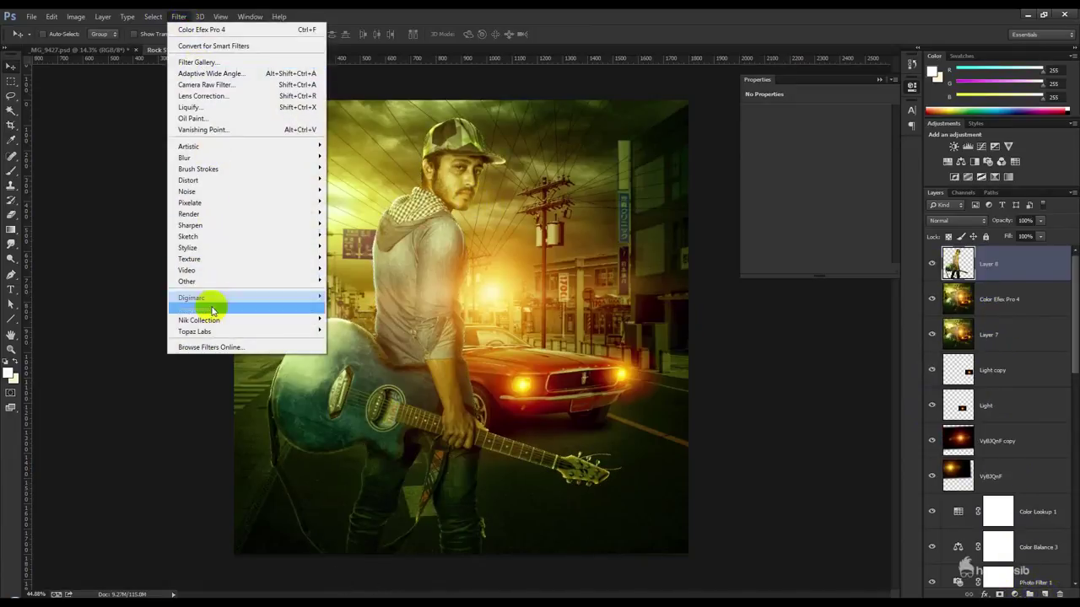
pyautogui.click(348, 322)
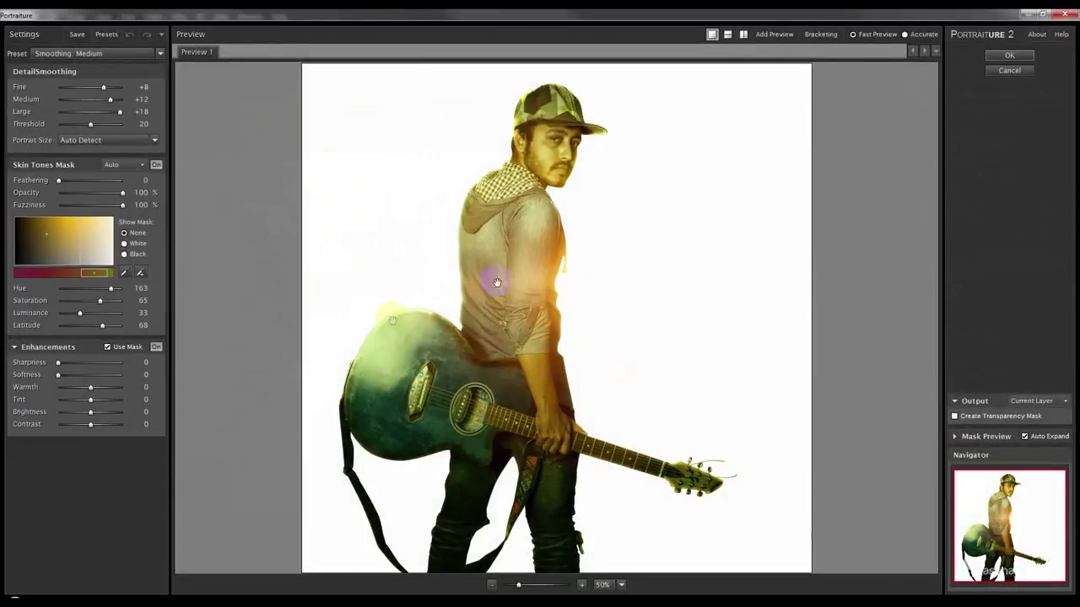
pyautogui.click(1008, 57)
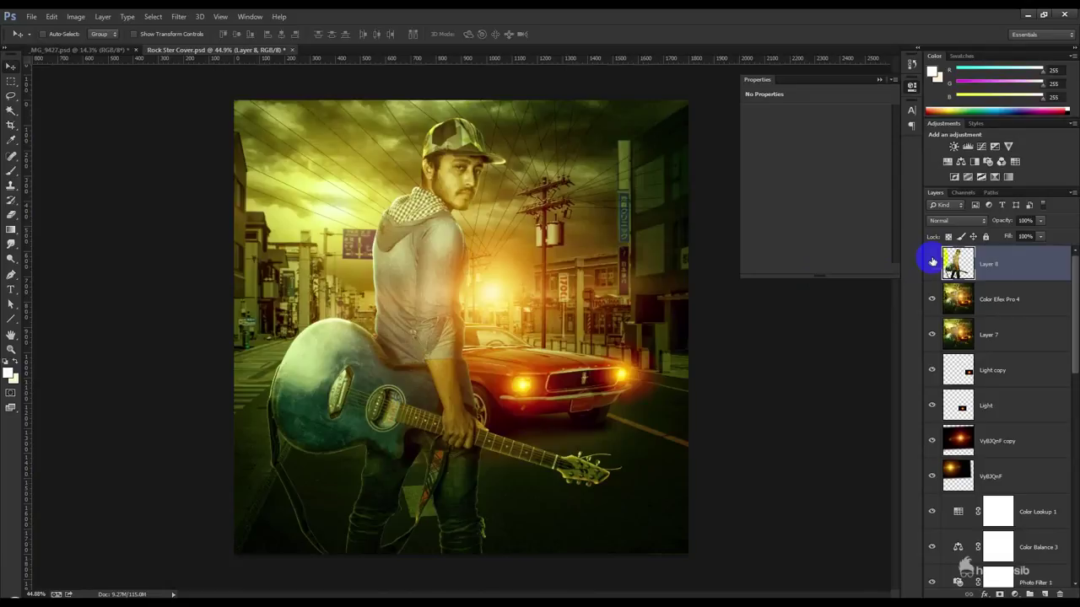
pyautogui.press('5')
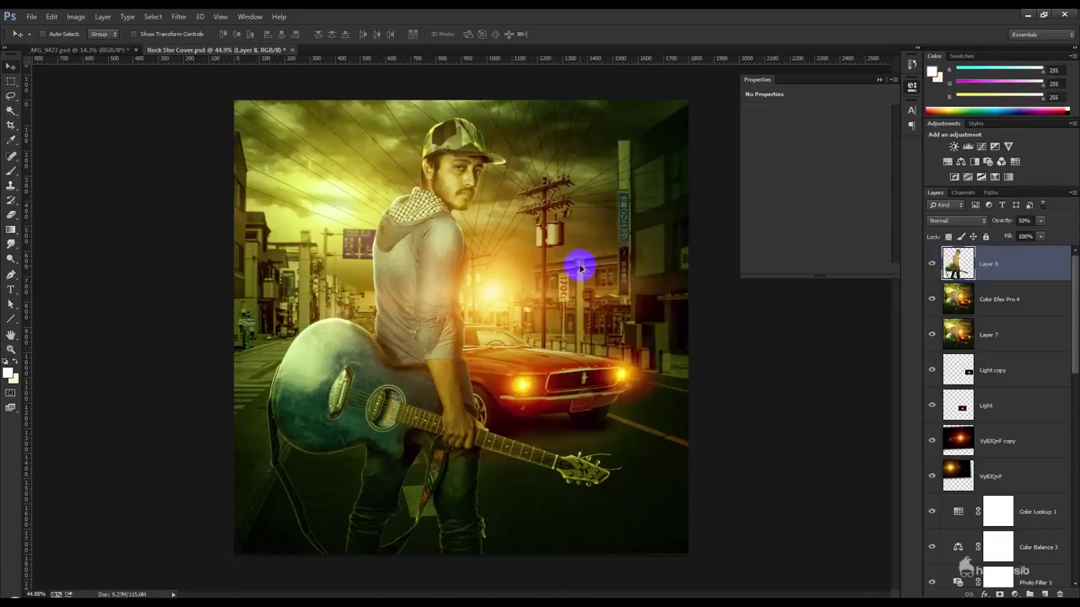
pyautogui.hotkey('ctrl', 'shift', 'alt', 'e')
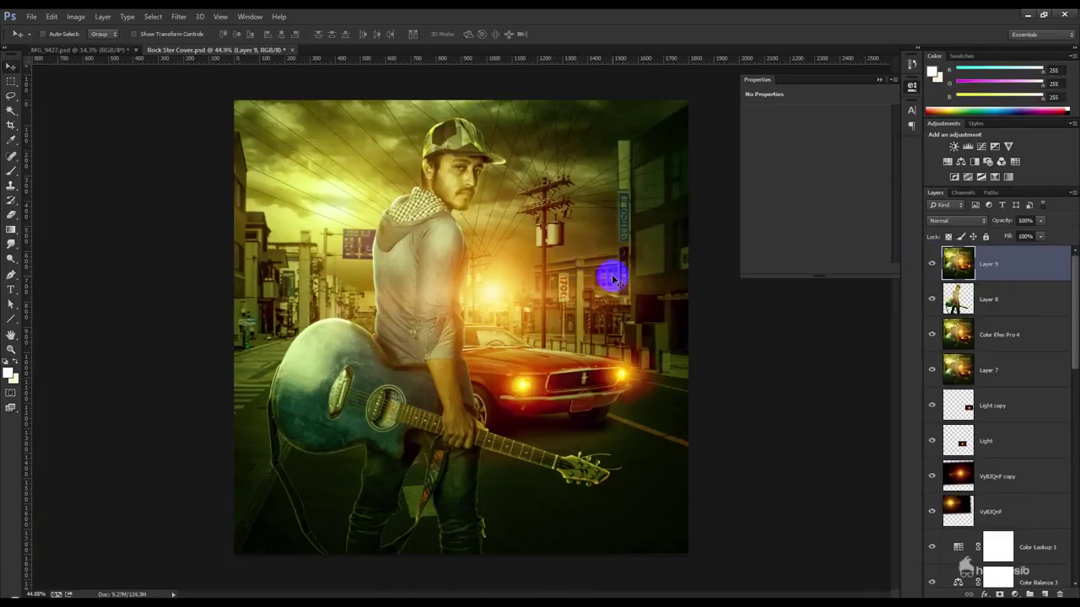
# Step: Grade Layer 9 in Camera Raw: Clarity +21, Whites +19, Highlights +11, warmer temperature, subtle vignette
pyautogui.click(178, 16)
pyautogui.click(194, 89)
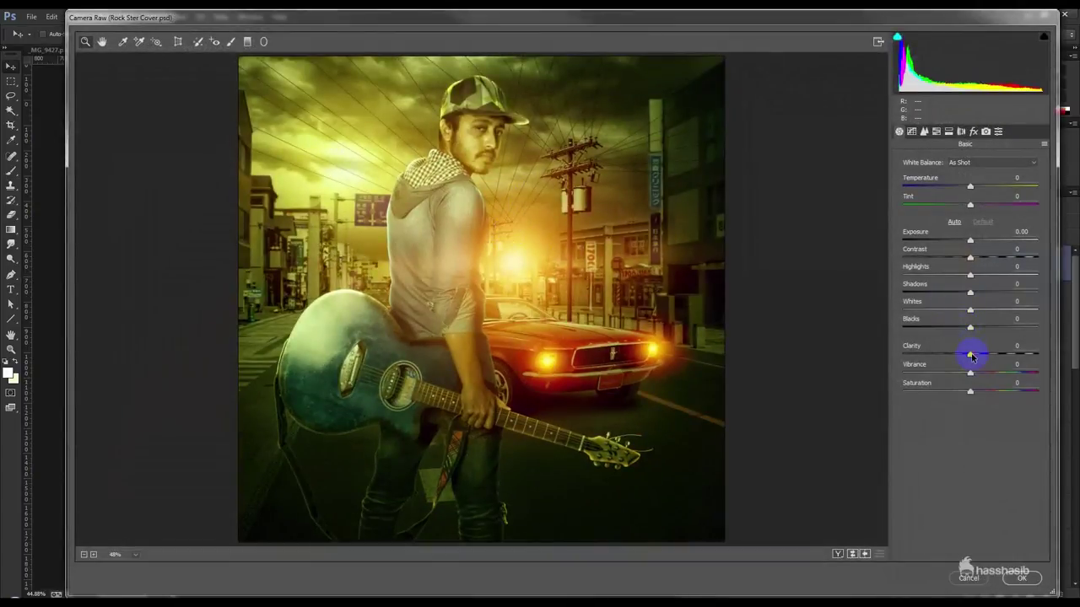
pyautogui.moveTo(970, 356); pyautogui.dragTo(984, 356)
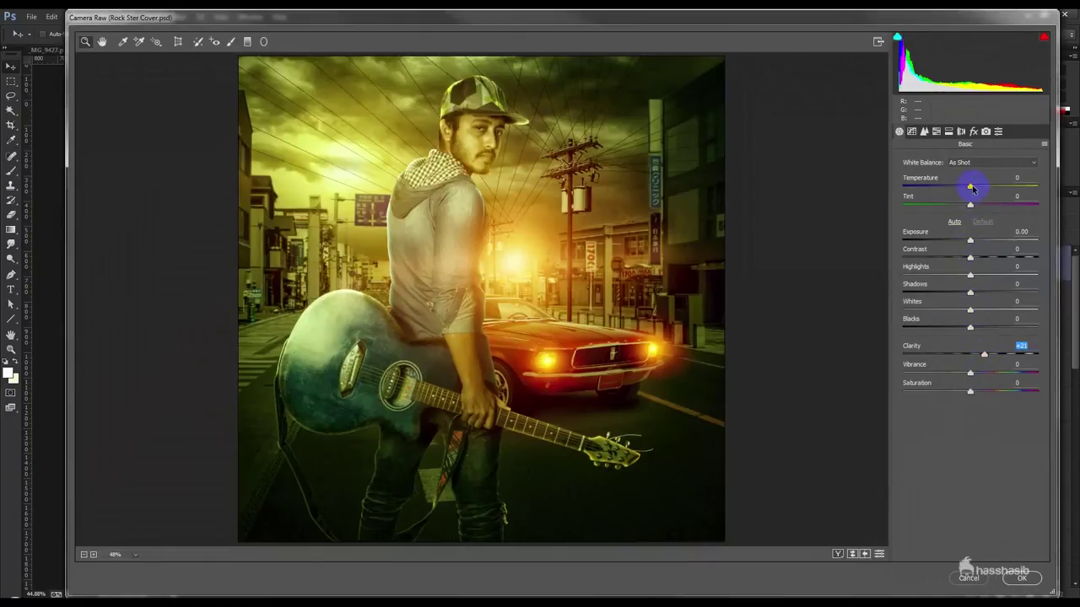
pyautogui.moveTo(966, 191); pyautogui.dragTo(974, 191)
pyautogui.moveTo(970, 260)
pyautogui.mouseDown()
pyautogui.moveTo(982, 259)
pyautogui.moveTo(974, 297)
pyautogui.mouseUp()
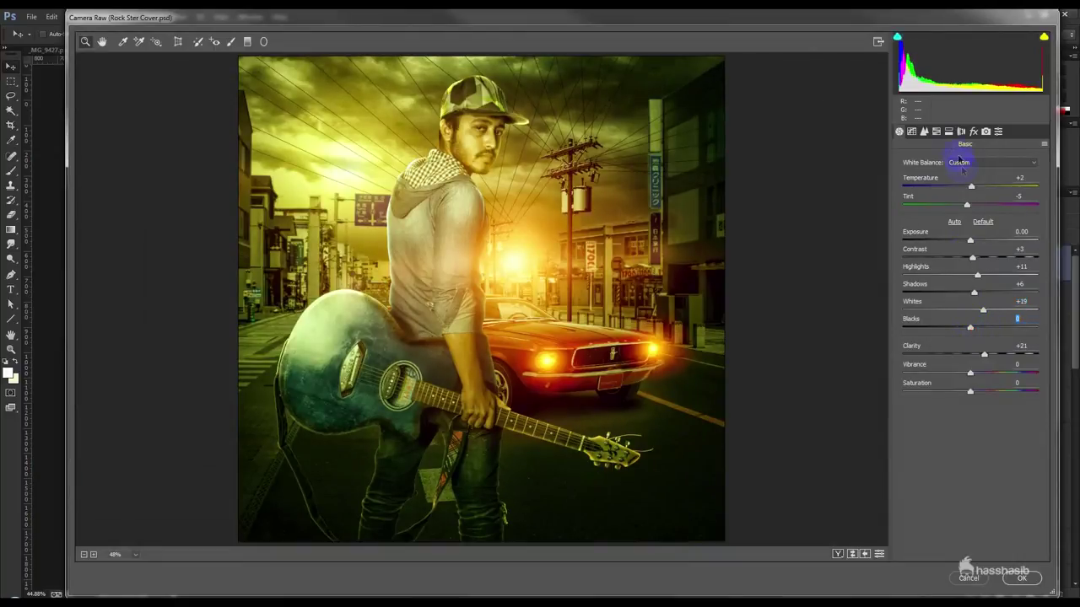
pyautogui.click(972, 132)
pyautogui.moveTo(970, 318)
pyautogui.mouseDown()
pyautogui.moveTo(954, 317)
pyautogui.moveTo(965, 318)
pyautogui.mouseUp()
pyautogui.click(924, 132)
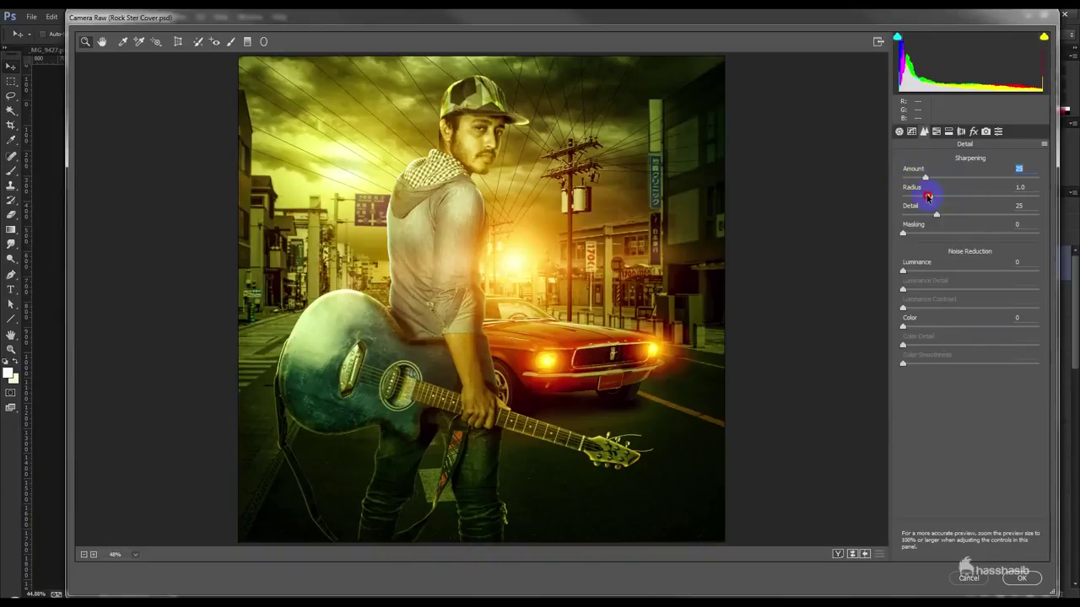
pyautogui.click(1021, 577)
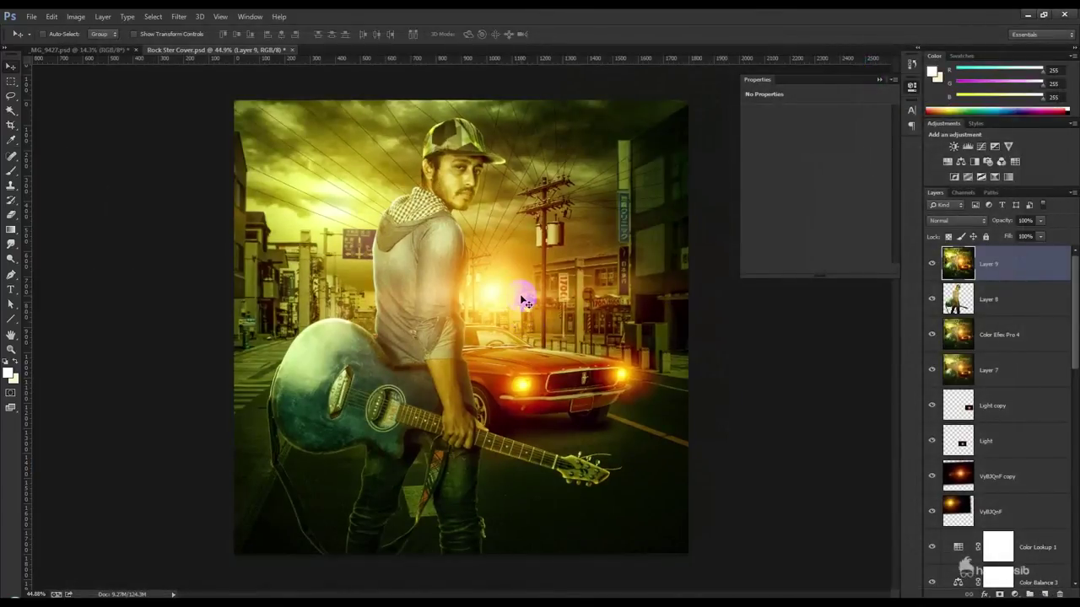
# Step: Close the Properties panel and start a Rockwell Extra Bold text layer beside the sun
pyautogui.click(897, 86)
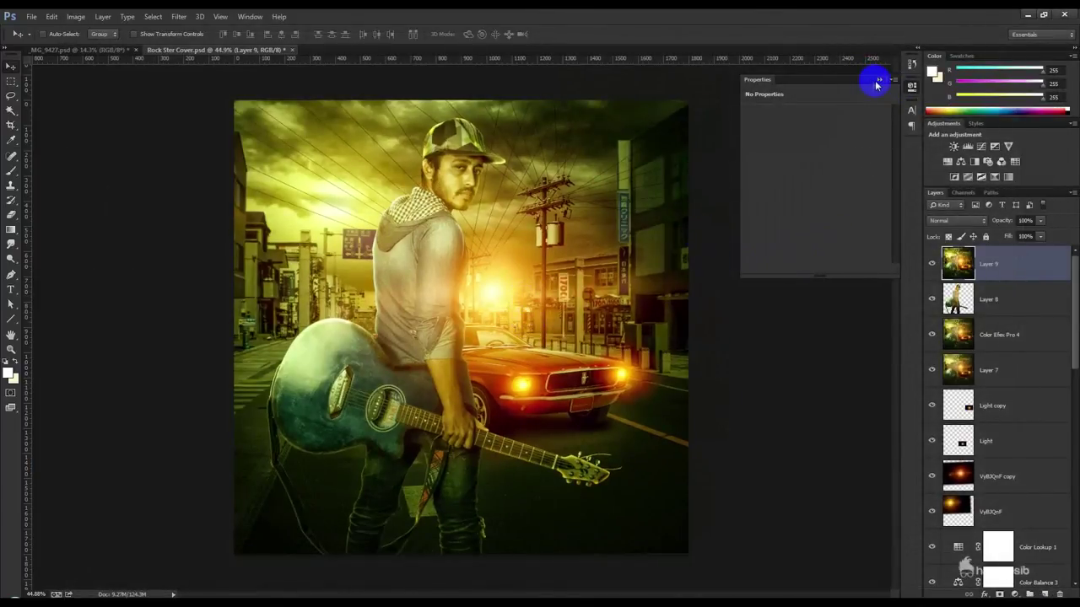
pyautogui.click(877, 81)
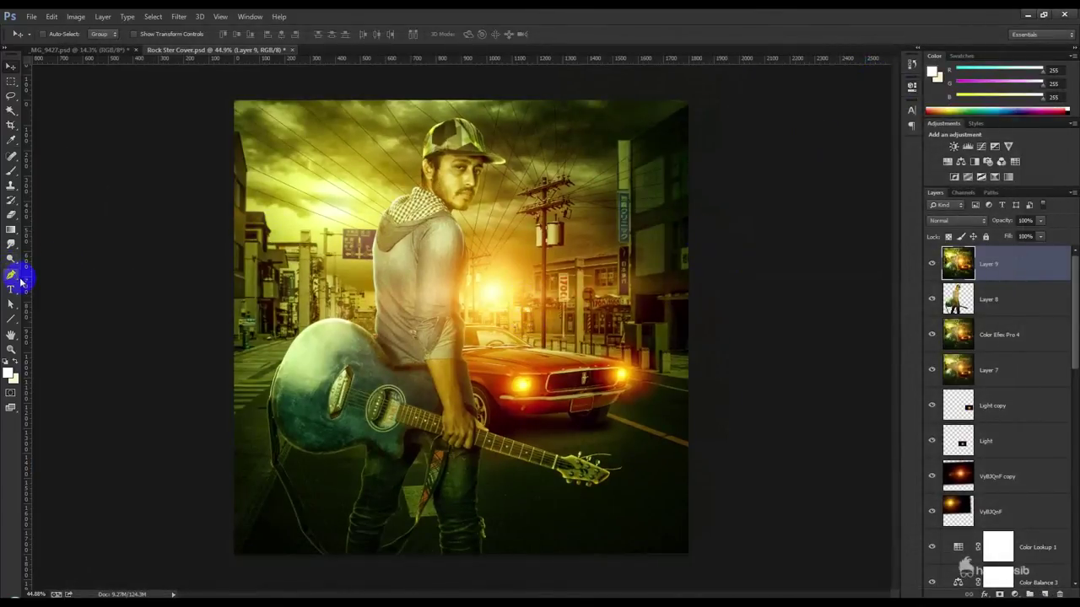
pyautogui.click(12, 290)
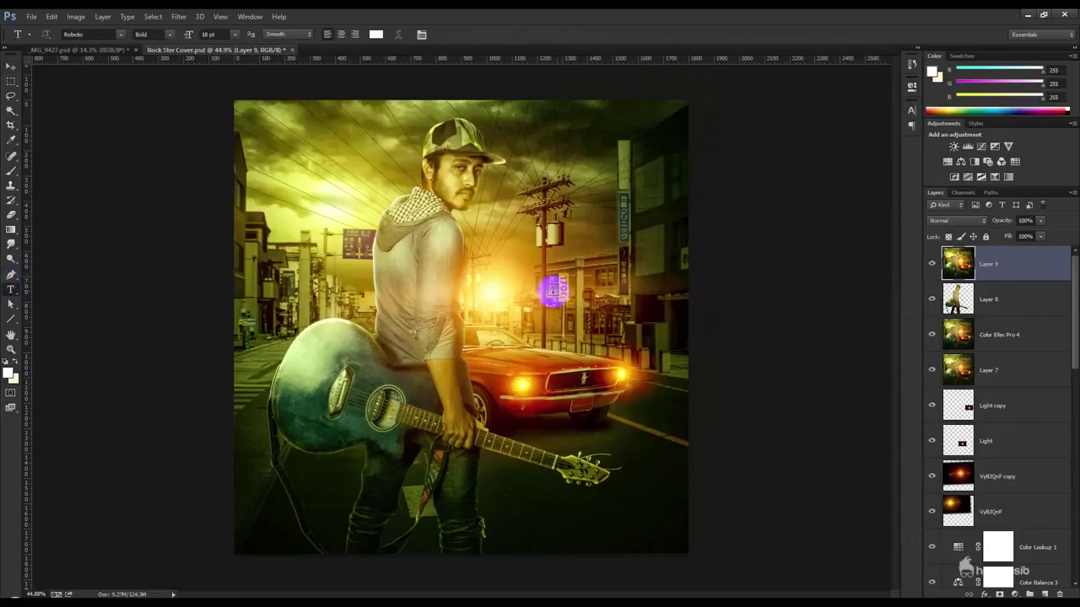
pyautogui.click(498, 291)
pyautogui.click(121, 33)
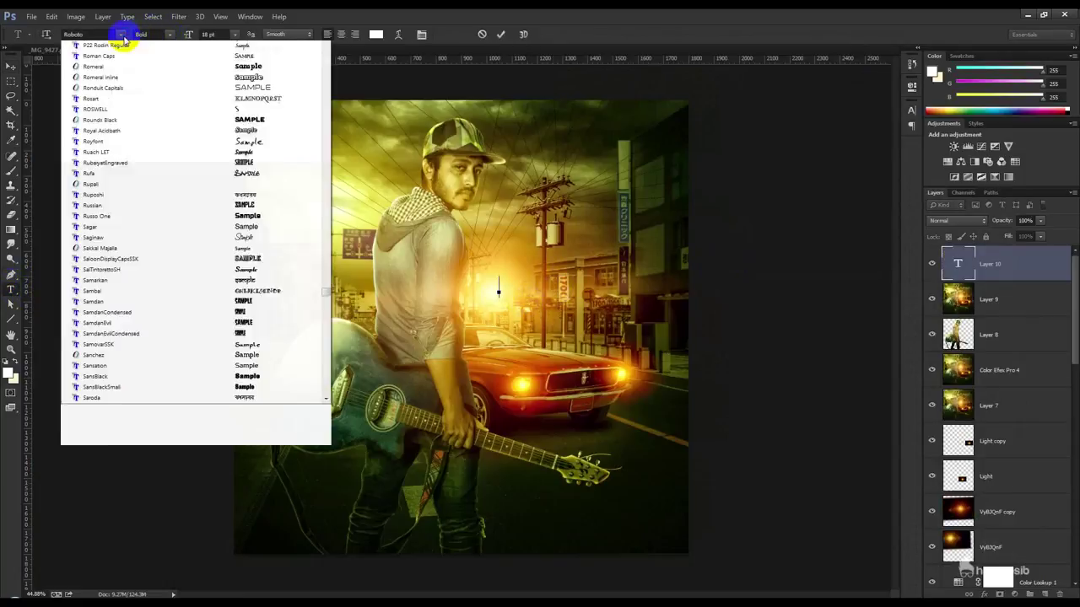
pyautogui.click(211, 87)
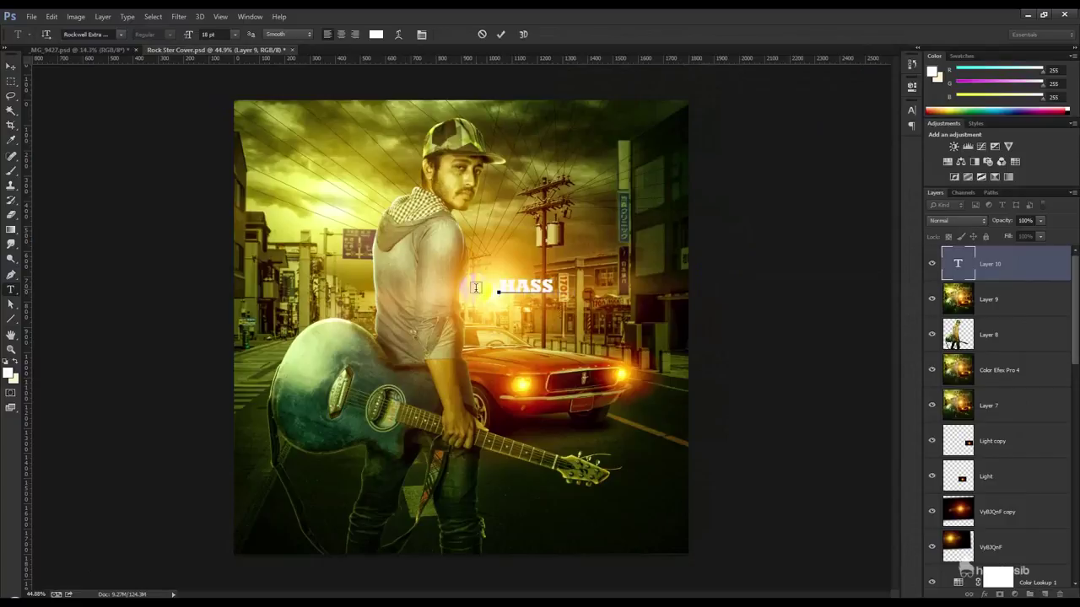
# Step: Set the name title to 27 pt, break it onto two lines, and centre-align it
pyautogui.hotkey('ctrl', 'a')
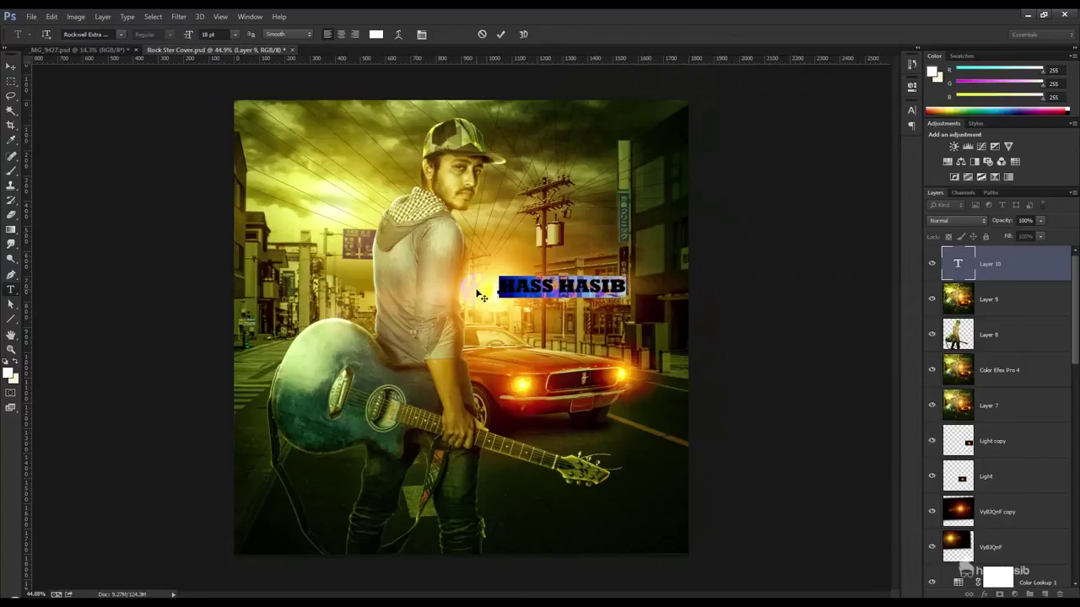
pyautogui.moveTo(604, 245)
pyautogui.mouseDown()
pyautogui.moveTo(570, 319)
pyautogui.moveTo(549, 217)
pyautogui.moveTo(451, 148)
pyautogui.mouseUp()
pyautogui.moveTo(188, 34)
pyautogui.mouseDown()
pyautogui.moveTo(473, 149)
pyautogui.moveTo(511, 180)
pyautogui.moveTo(500, 89)
pyautogui.mouseUp()
pyautogui.click(511, 255)
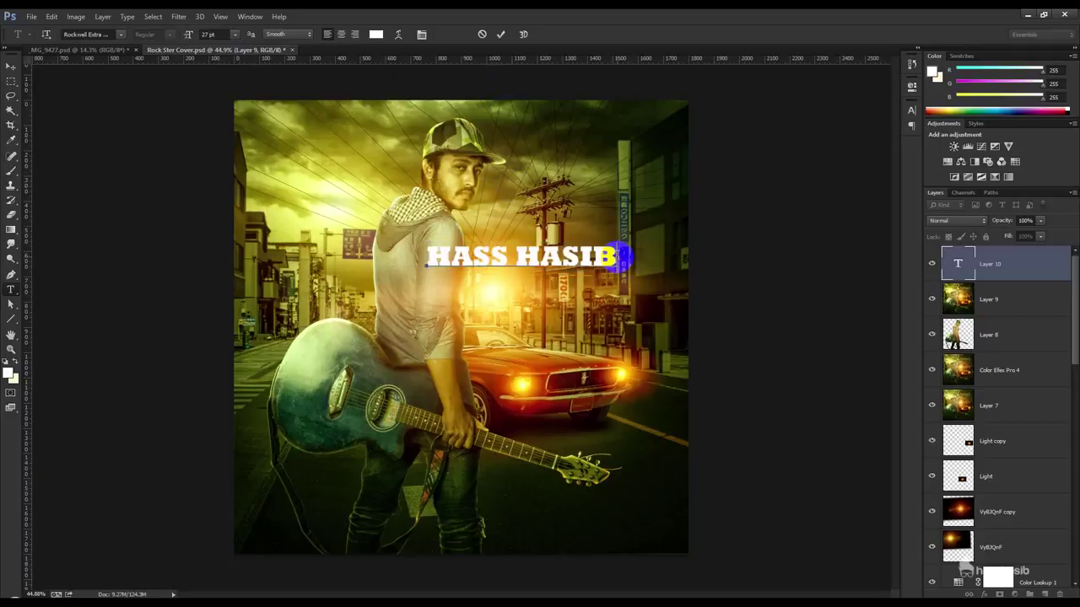
pyautogui.press('Return')
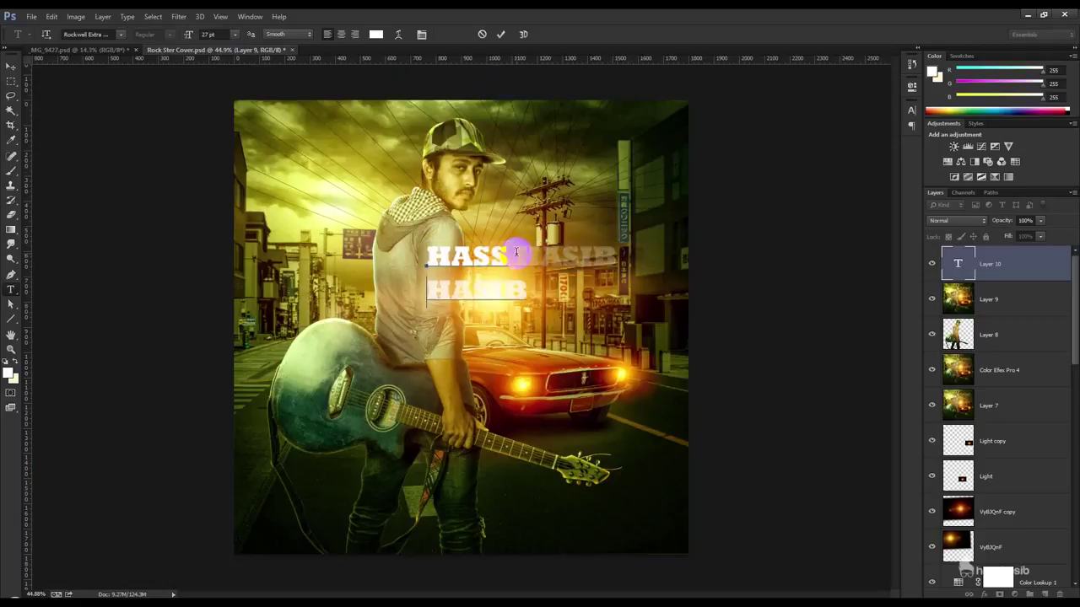
pyautogui.hotkey('ctrl', 'a')
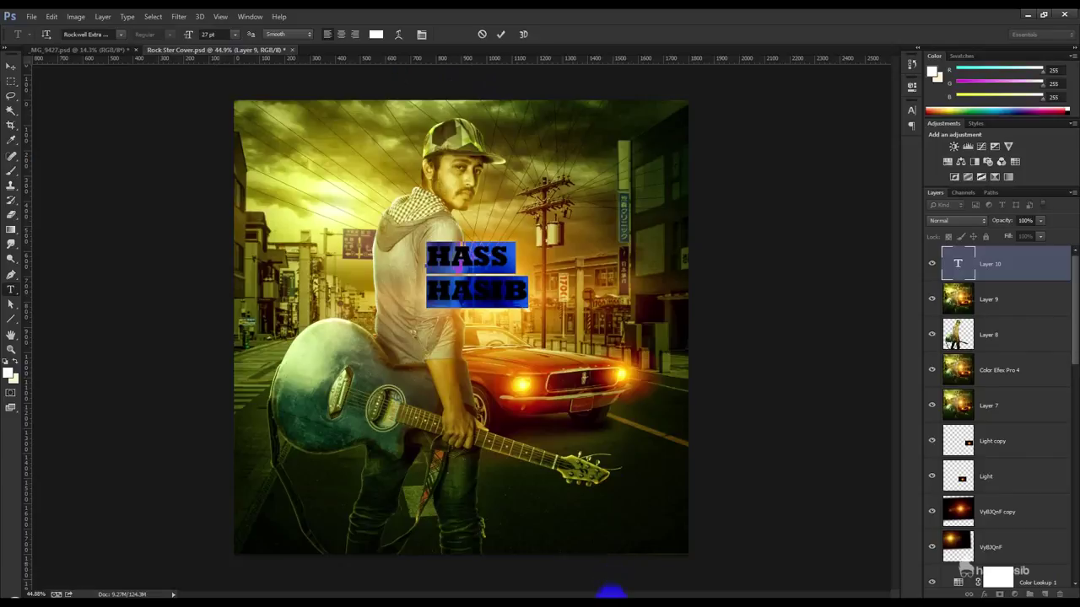
pyautogui.click(314, 38)
pyautogui.click(341, 35)
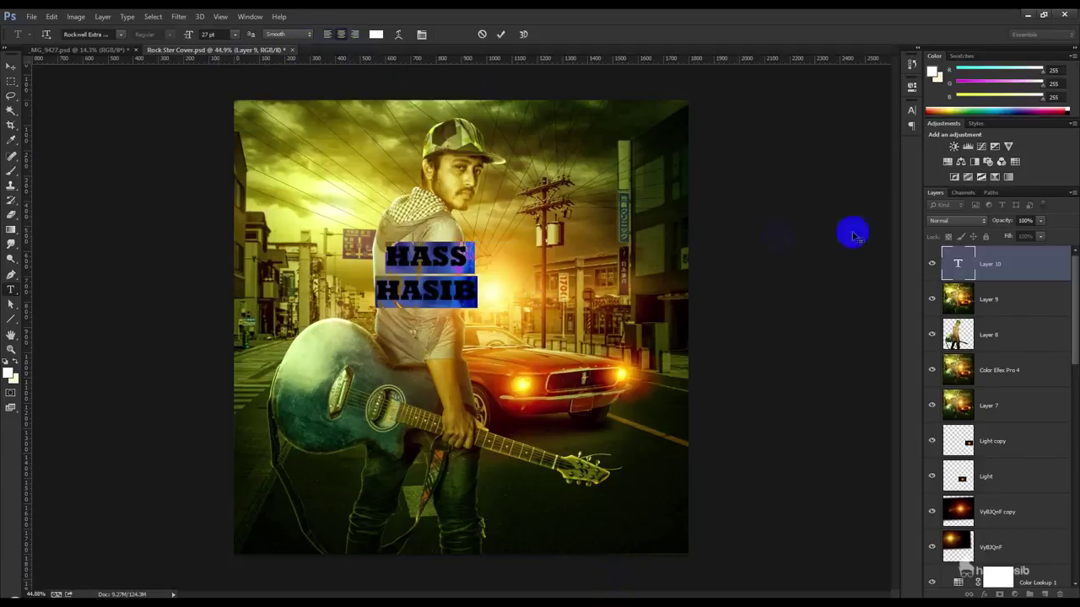
# Step: Tighten the HASS / HASIB line spacing to 19 pt leading
pyautogui.click(911, 110)
pyautogui.moveTo(848, 135); pyautogui.dragTo(857, 135)
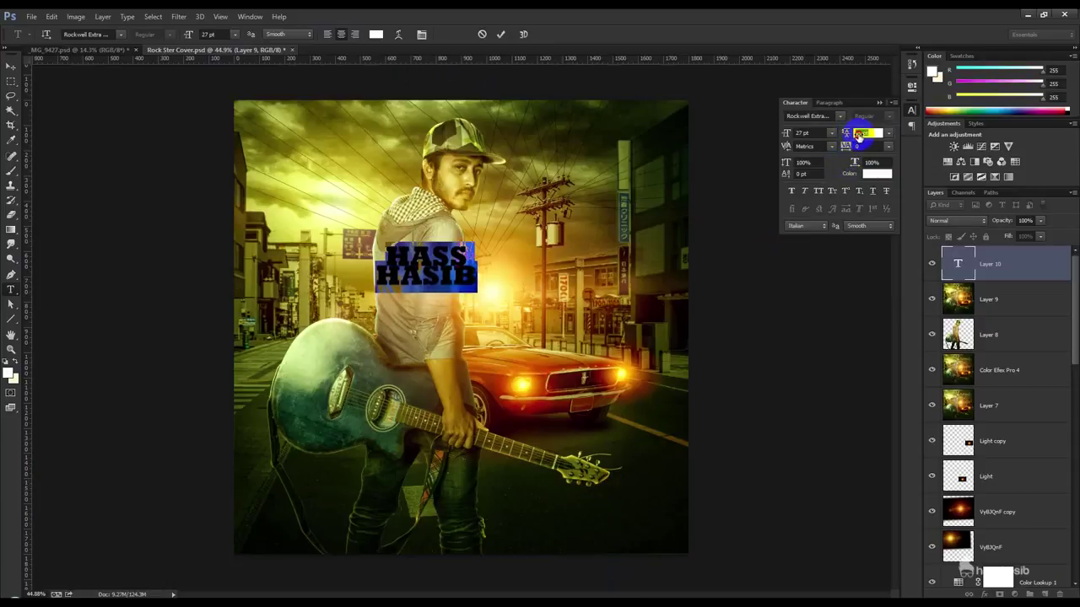
pyautogui.moveTo(857, 135); pyautogui.dragTo(851, 135)
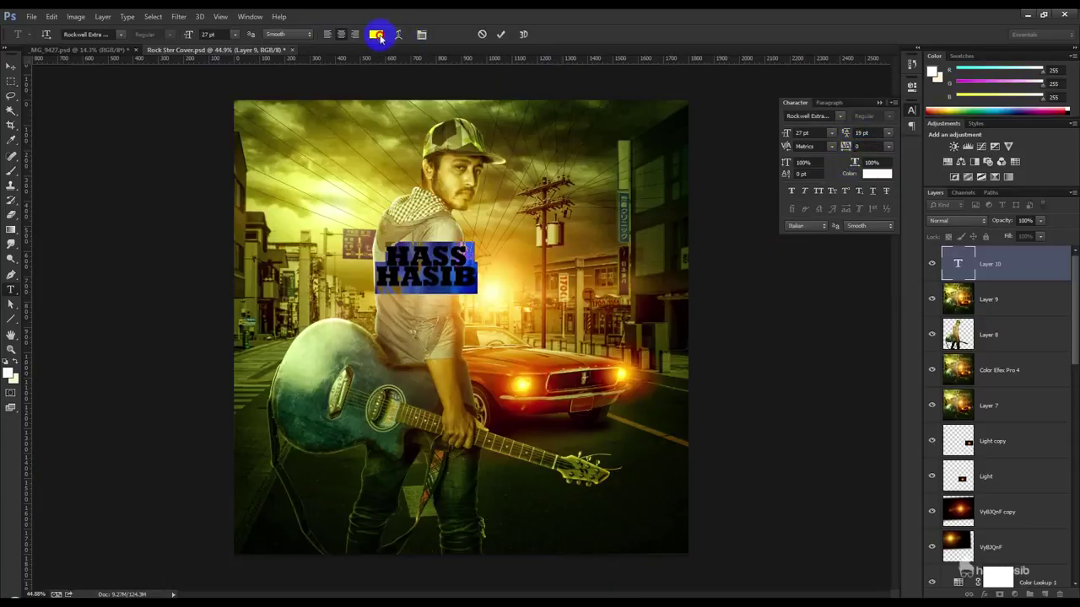
# Step: Try several colours sampled from the image for the title text
pyautogui.click(378, 36)
pyautogui.click(368, 501)
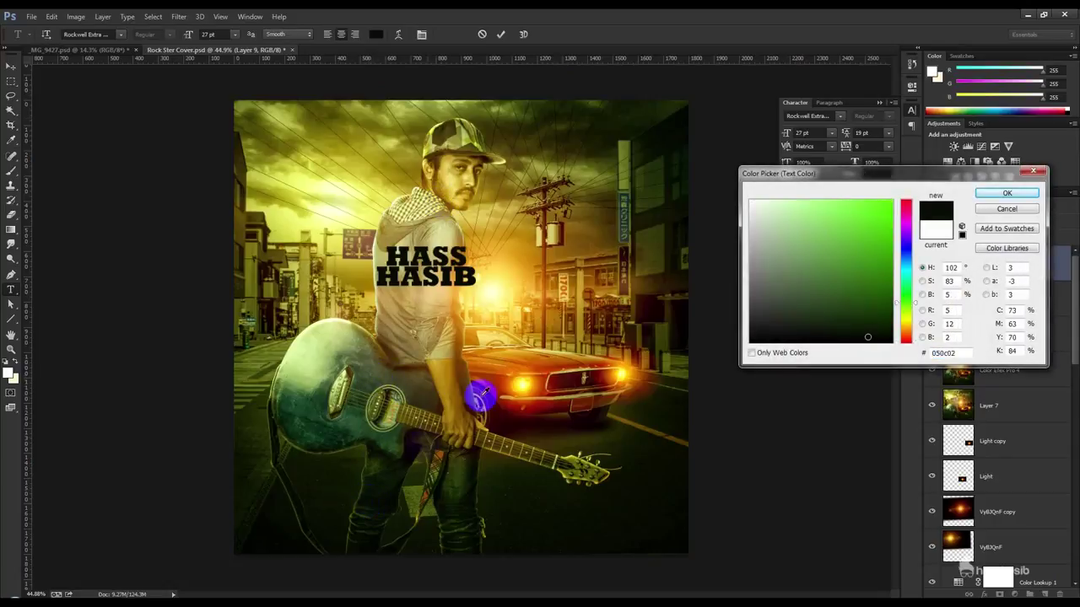
pyautogui.click(798, 316)
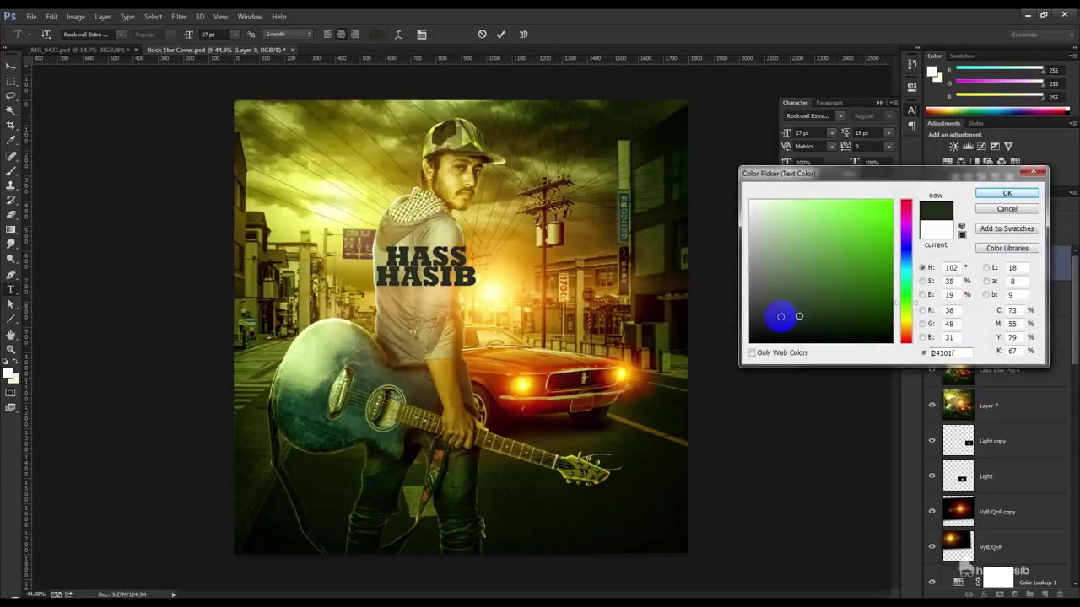
pyautogui.moveTo(555, 244)
pyautogui.mouseDown()
pyautogui.moveTo(586, 162)
pyautogui.moveTo(338, 128)
pyautogui.mouseUp()
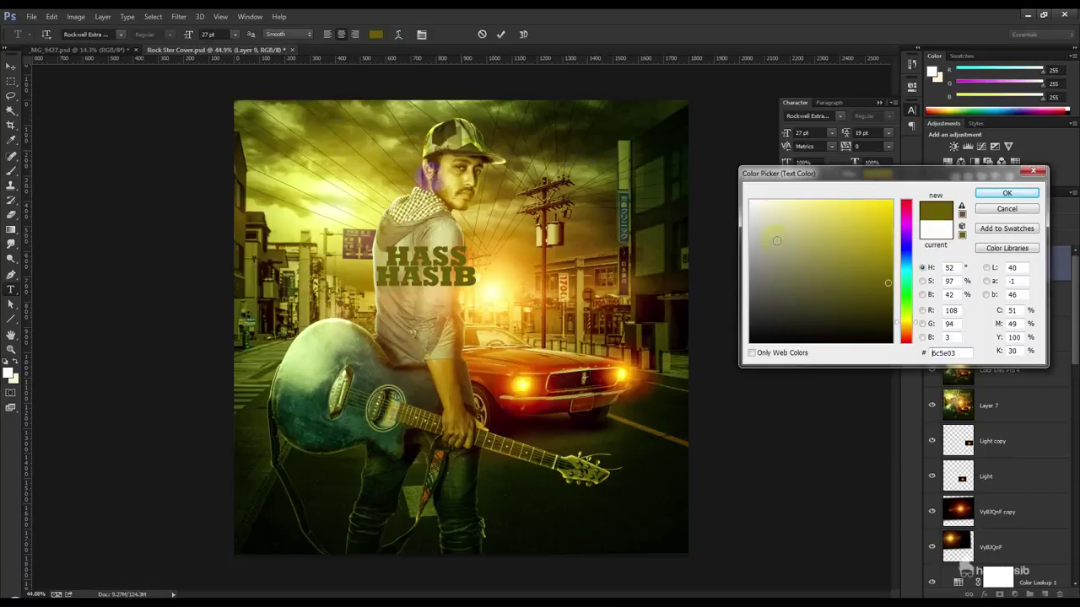
pyautogui.moveTo(855, 234); pyautogui.dragTo(847, 271)
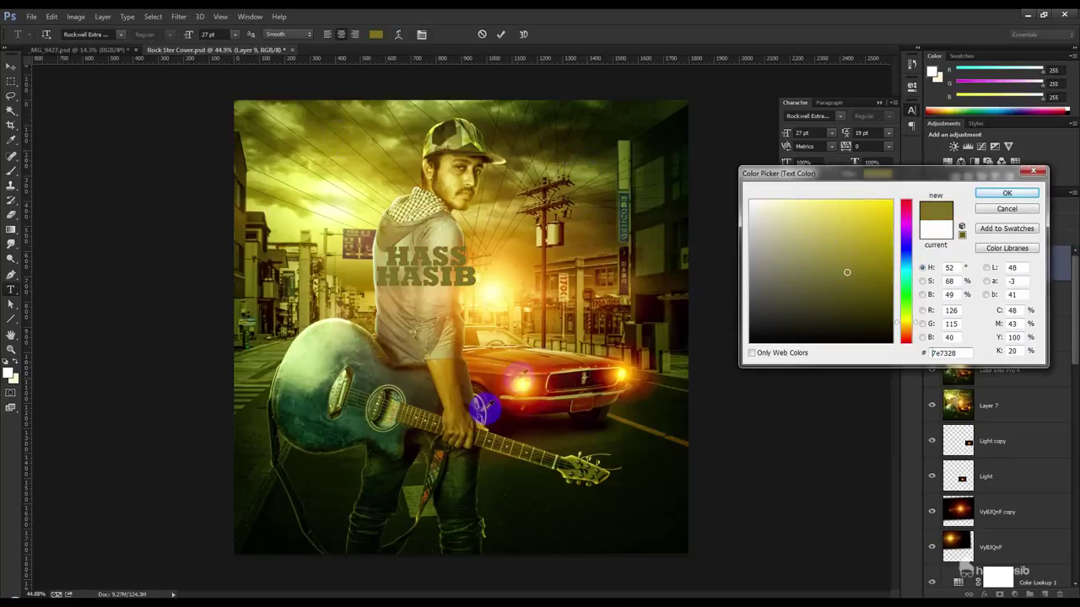
pyautogui.click(535, 545)
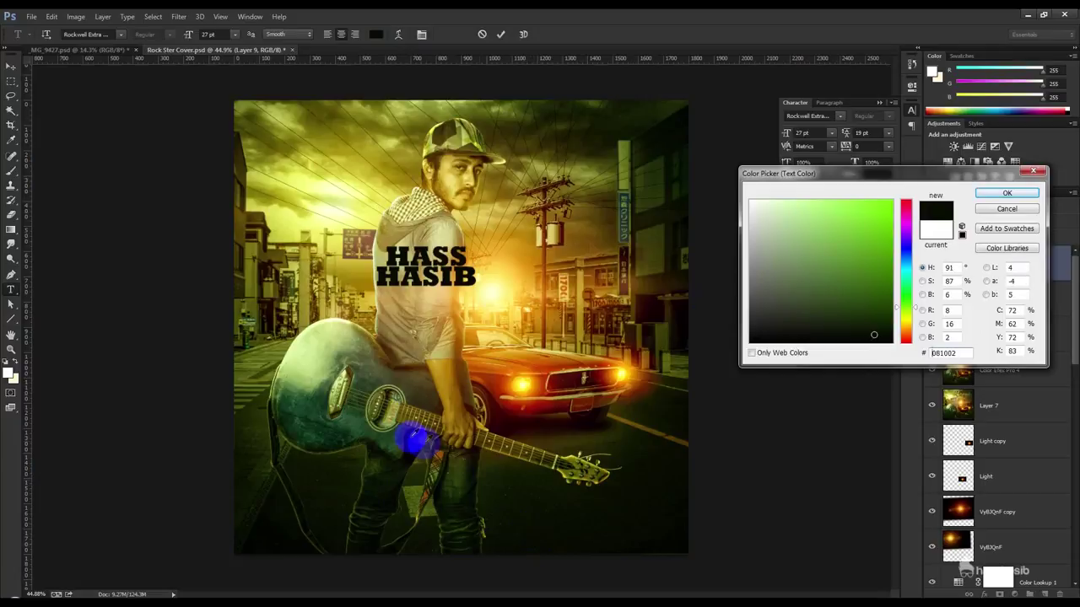
pyautogui.click(783, 327)
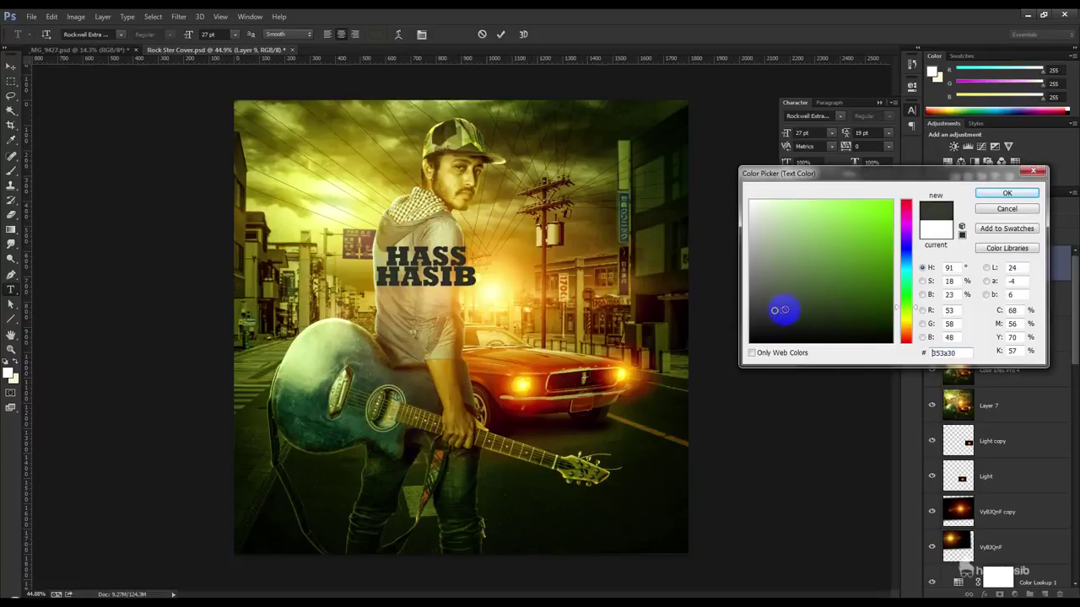
pyautogui.click(775, 294)
# Step: Set the title colour to pale green #d1e894 and move it toward the lower right
pyautogui.click(521, 380)
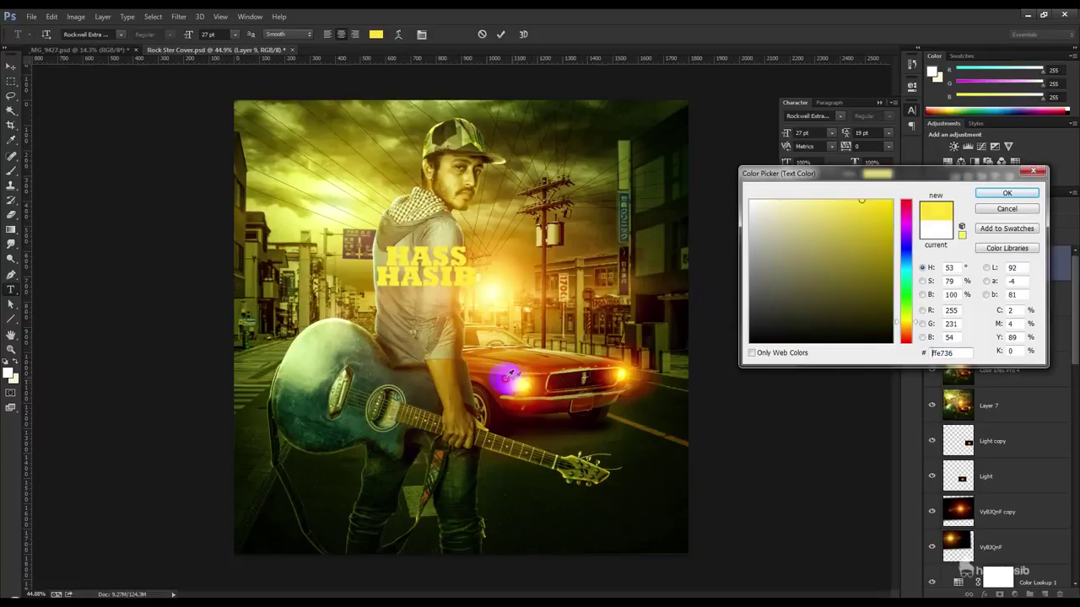
pyautogui.click(519, 384)
pyautogui.click(533, 356)
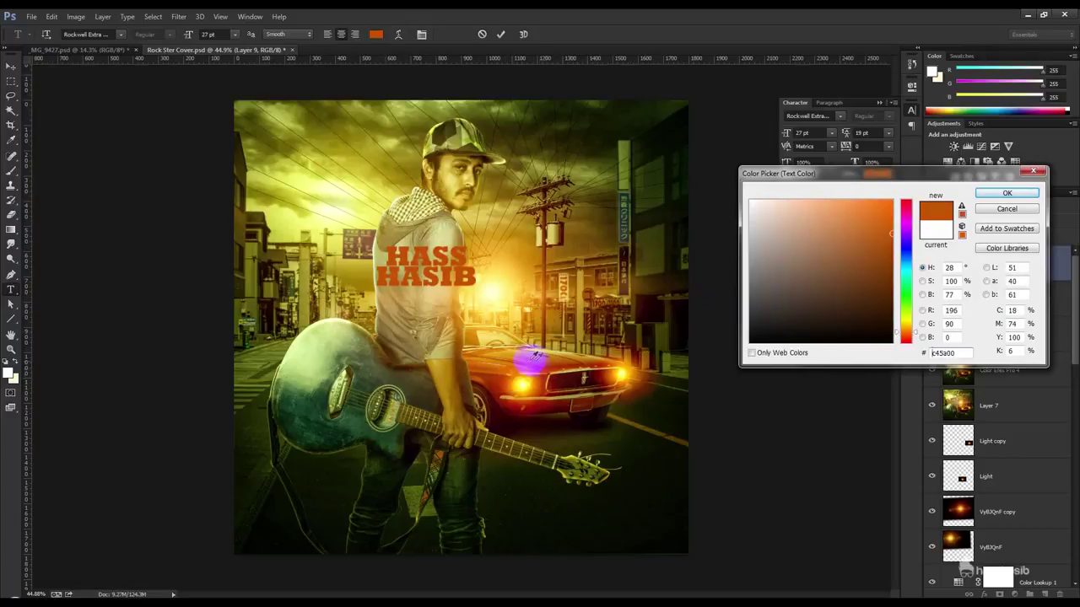
pyautogui.moveTo(793, 243); pyautogui.dragTo(847, 266)
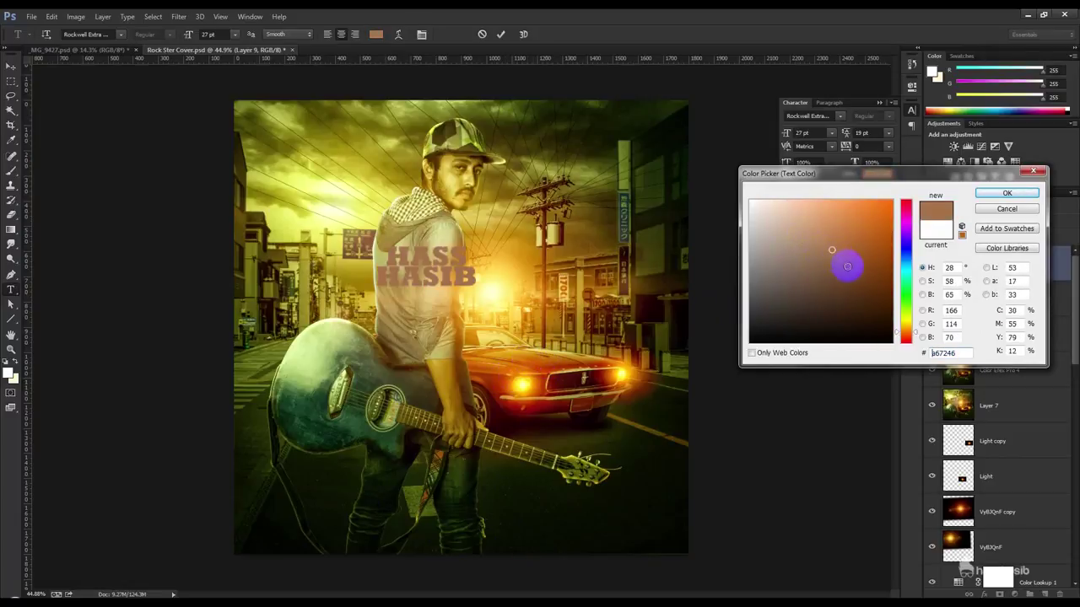
pyautogui.click(309, 358)
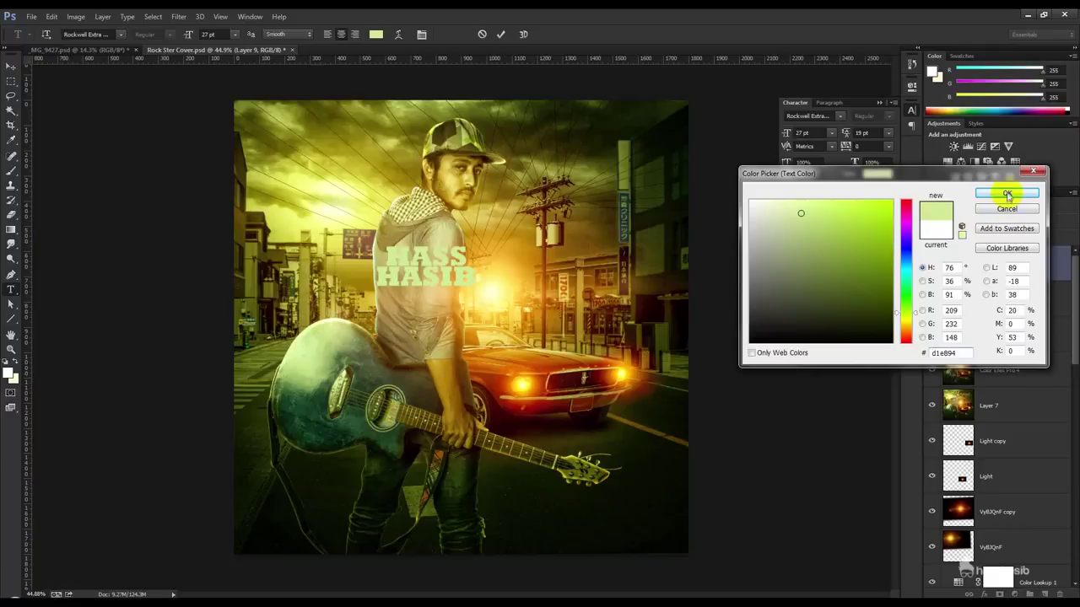
pyautogui.click(1006, 193)
pyautogui.click(11, 66)
pyautogui.moveTo(462, 276); pyautogui.dragTo(625, 526)
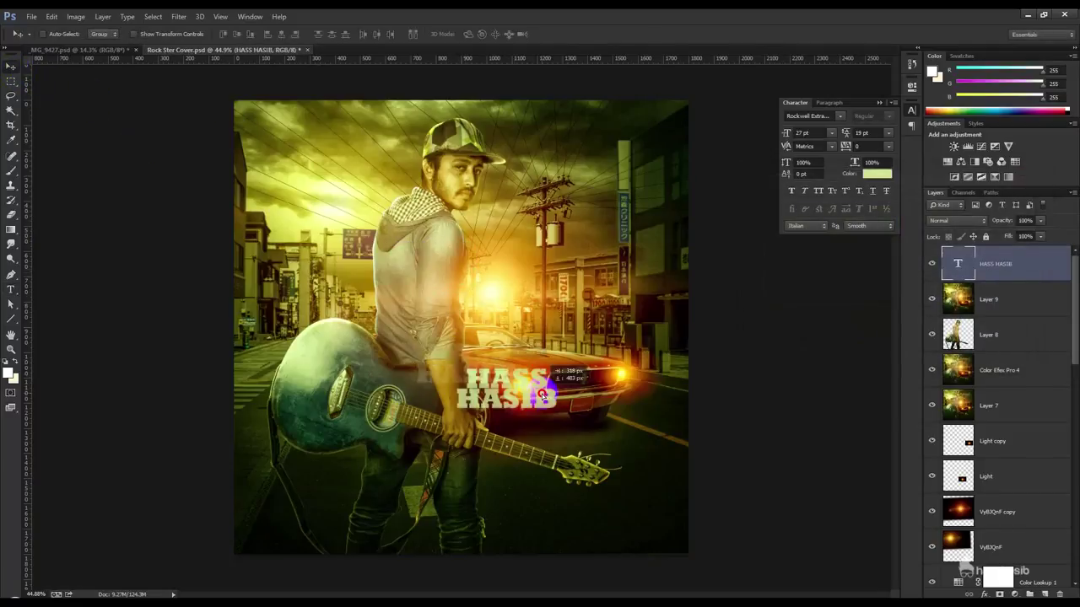
# Step: Set the HASS HASIB title layer to Overlay blending and move it up over the car
pyautogui.moveTo(626, 526); pyautogui.dragTo(396, 229)
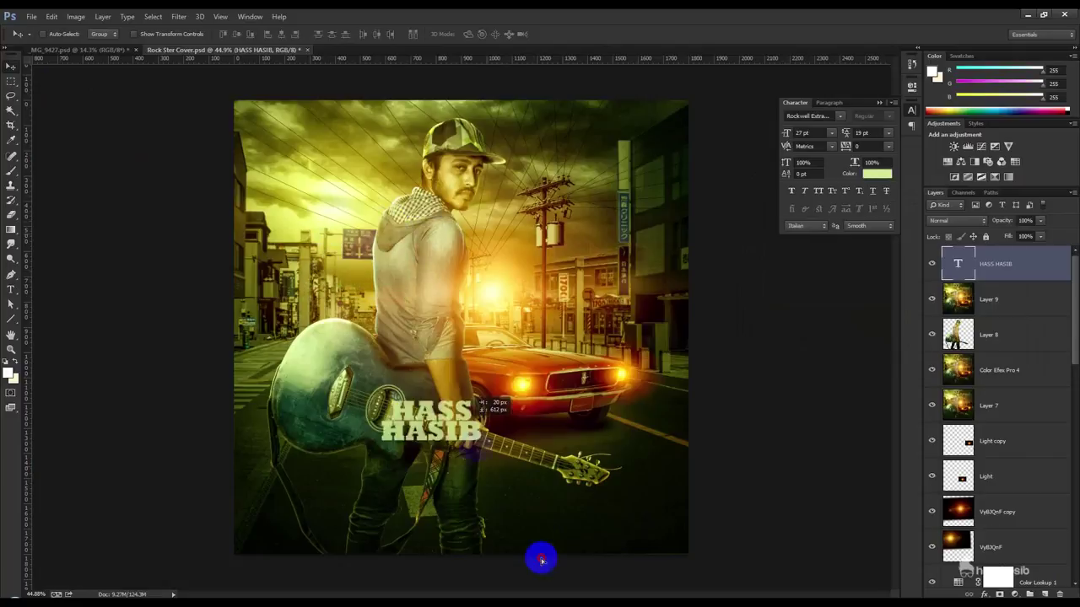
pyautogui.moveTo(396, 229); pyautogui.dragTo(618, 517)
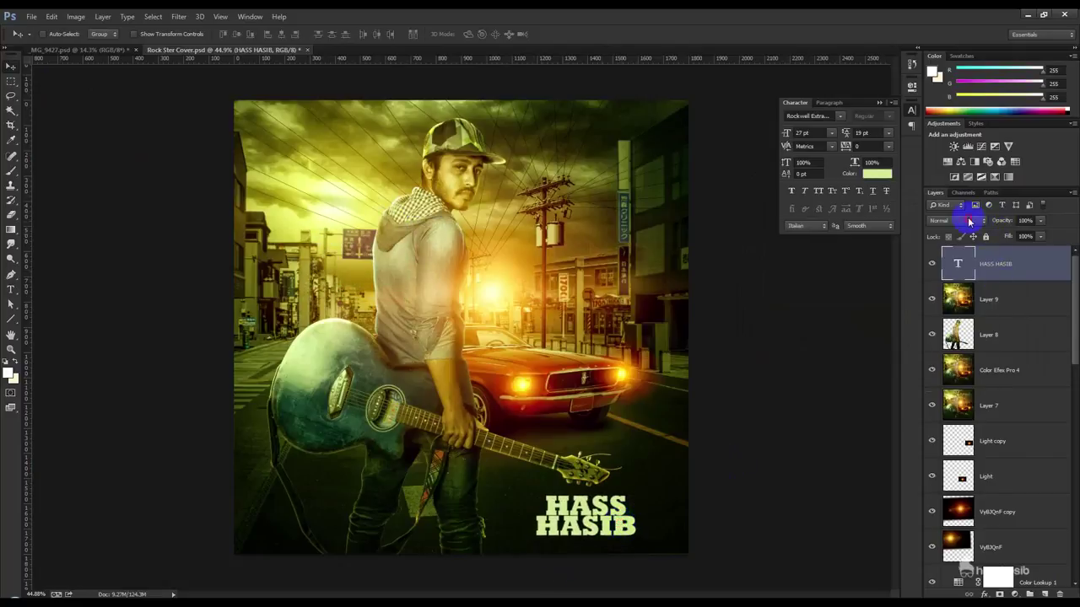
pyautogui.click(970, 222)
pyautogui.click(942, 369)
pyautogui.click(964, 222)
pyautogui.click(951, 373)
pyautogui.moveTo(632, 481)
pyautogui.mouseDown()
pyautogui.moveTo(561, 327)
pyautogui.moveTo(520, 326)
pyautogui.moveTo(463, 297)
pyautogui.moveTo(441, 200)
pyautogui.moveTo(452, 278)
pyautogui.moveTo(540, 313)
pyautogui.moveTo(547, 346)
pyautogui.moveTo(363, 198)
pyautogui.mouseUp()
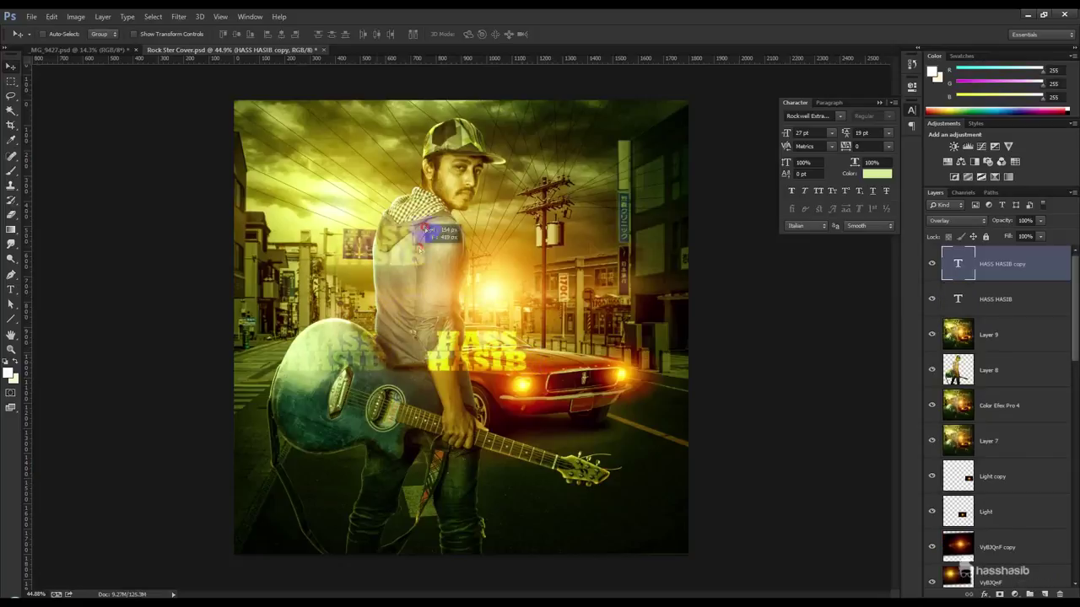
pyautogui.scroll(2, 363, 198)
# Step: Retype the duplicate title as ROCK STER over EDITOR IN JESSORE.BD
pyautogui.scroll(2, 363, 198)
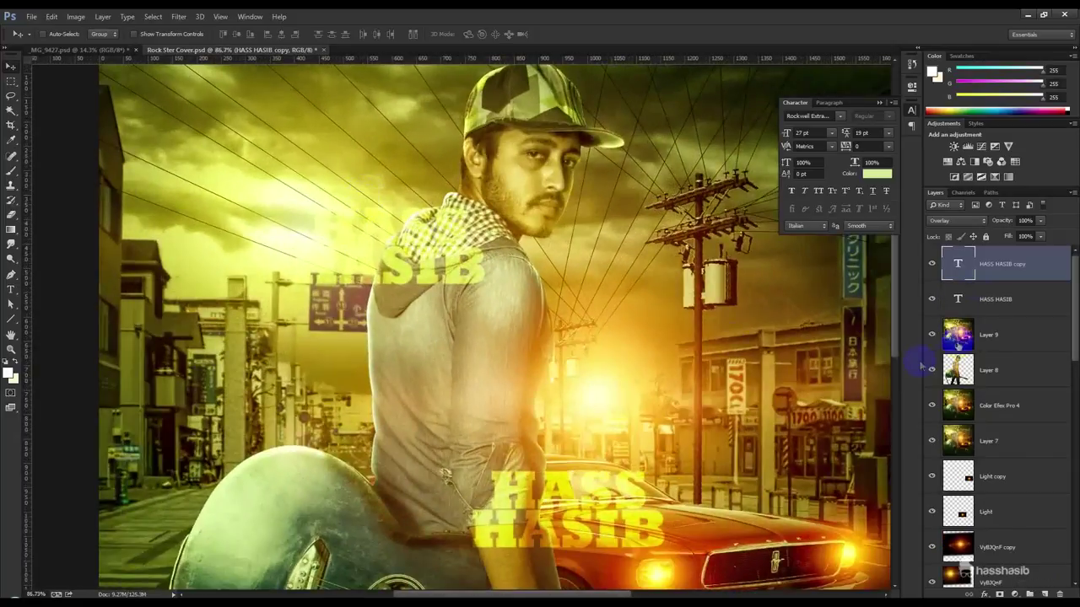
pyautogui.doubleClick(959, 264)
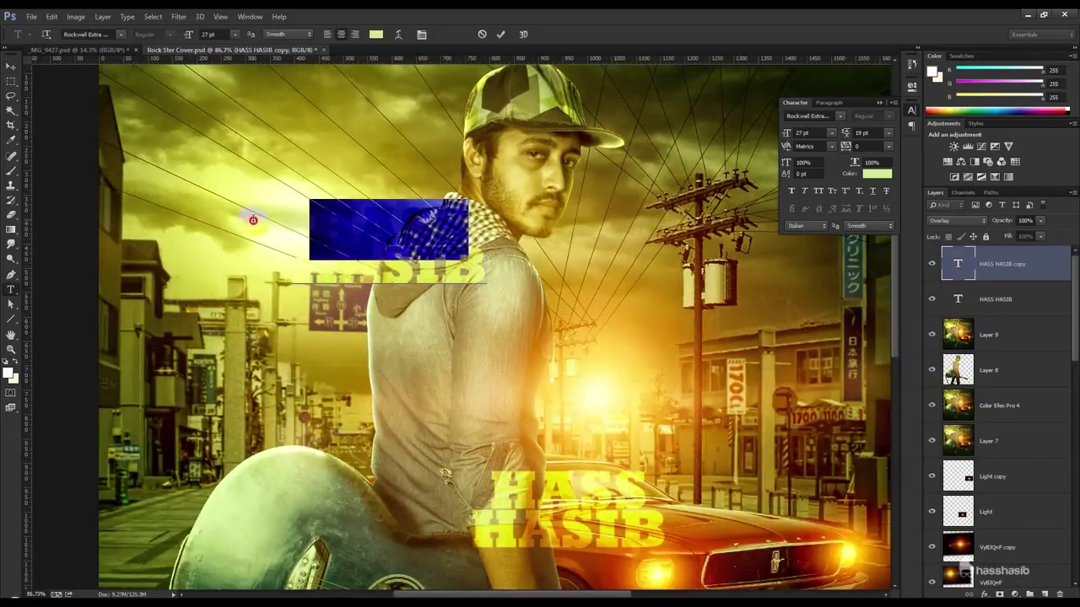
pyautogui.write('ROCK')
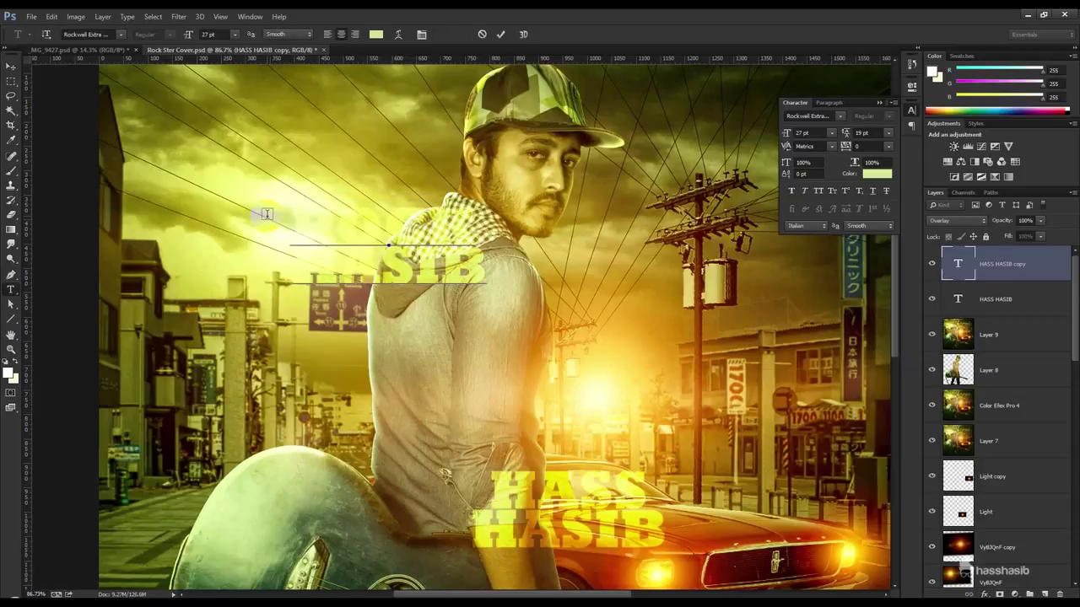
pyautogui.write(' STER')
pyautogui.moveTo(483, 263); pyautogui.dragTo(205, 269)
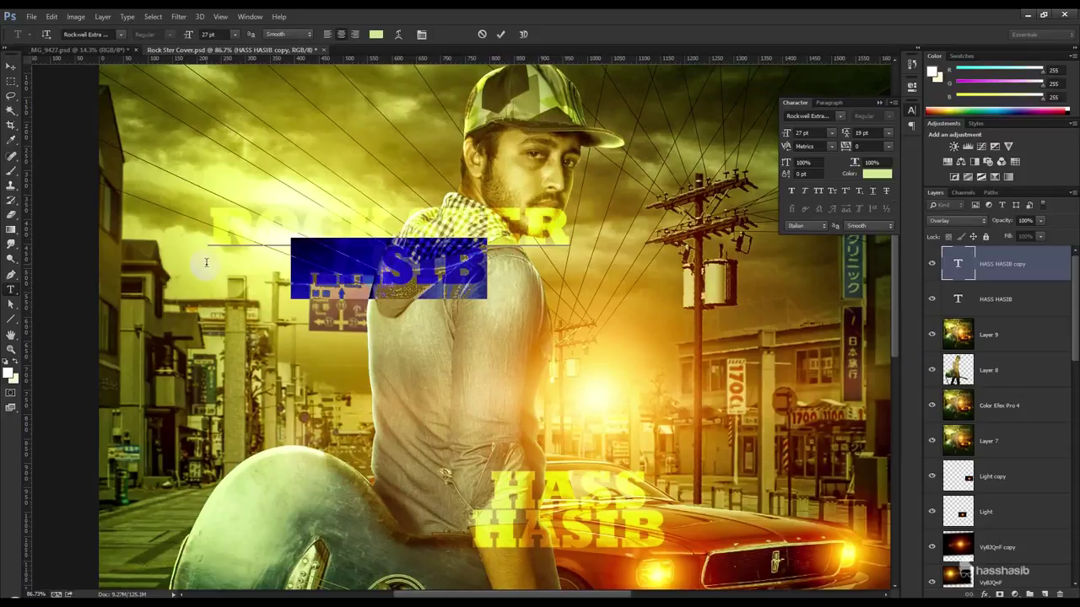
pyautogui.write('EDITO')
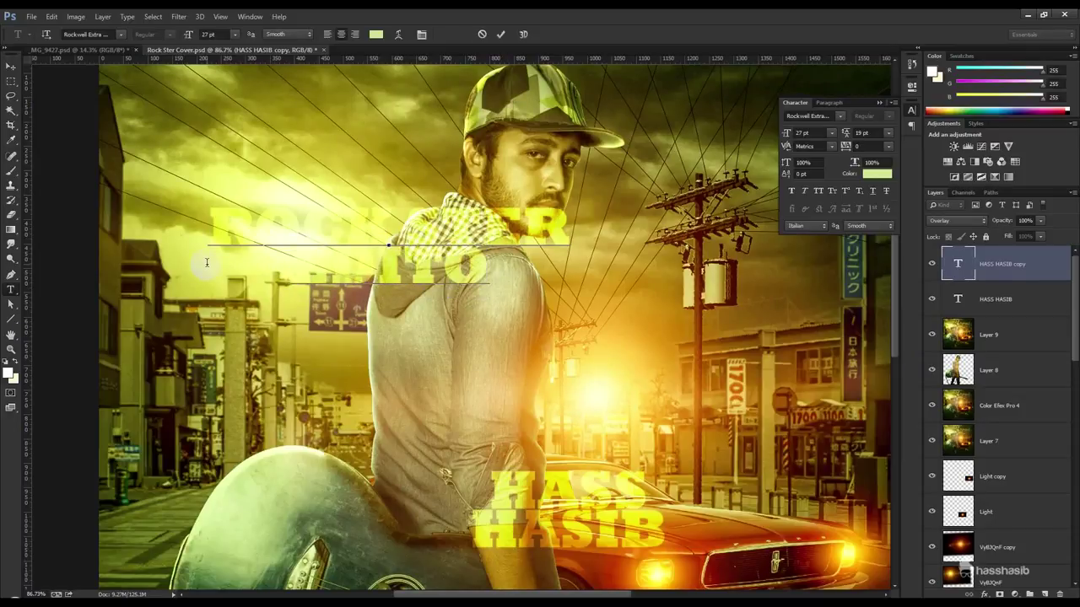
pyautogui.write('R IN ')
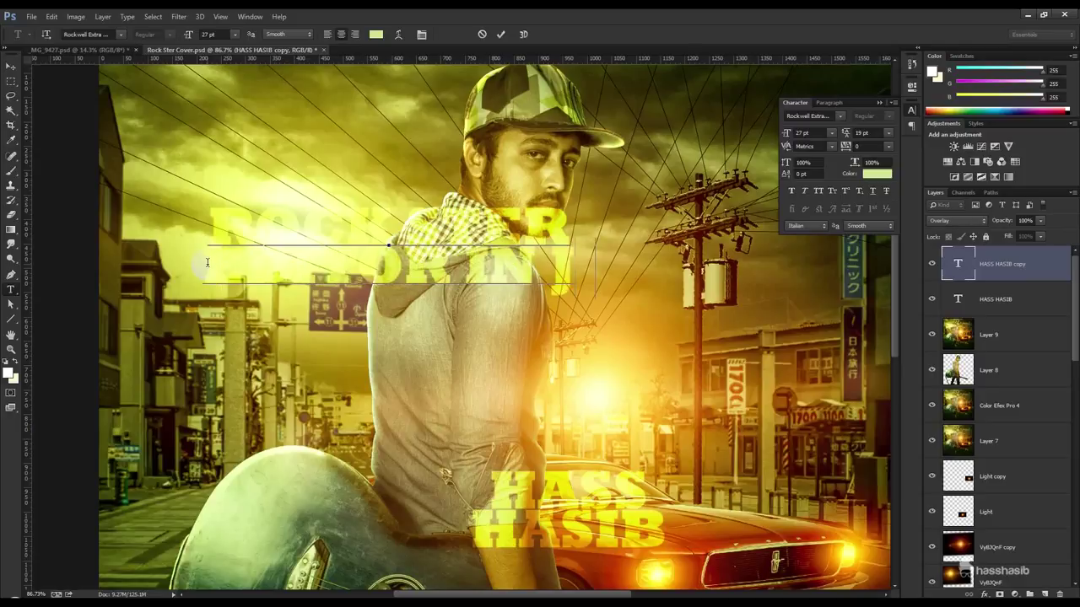
pyautogui.write('JESSORE')
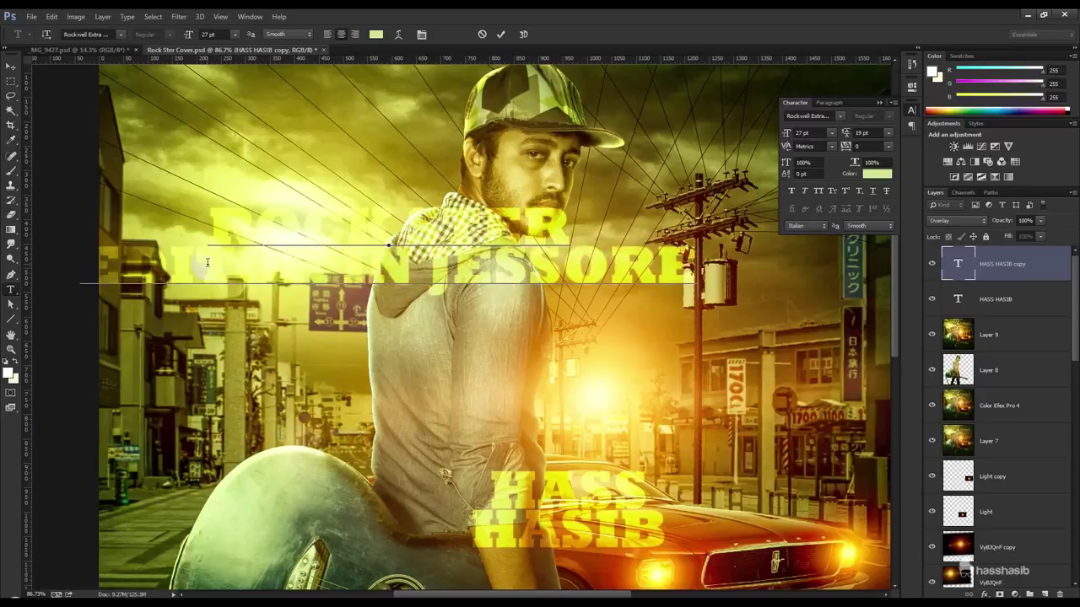
pyautogui.write('.BD')
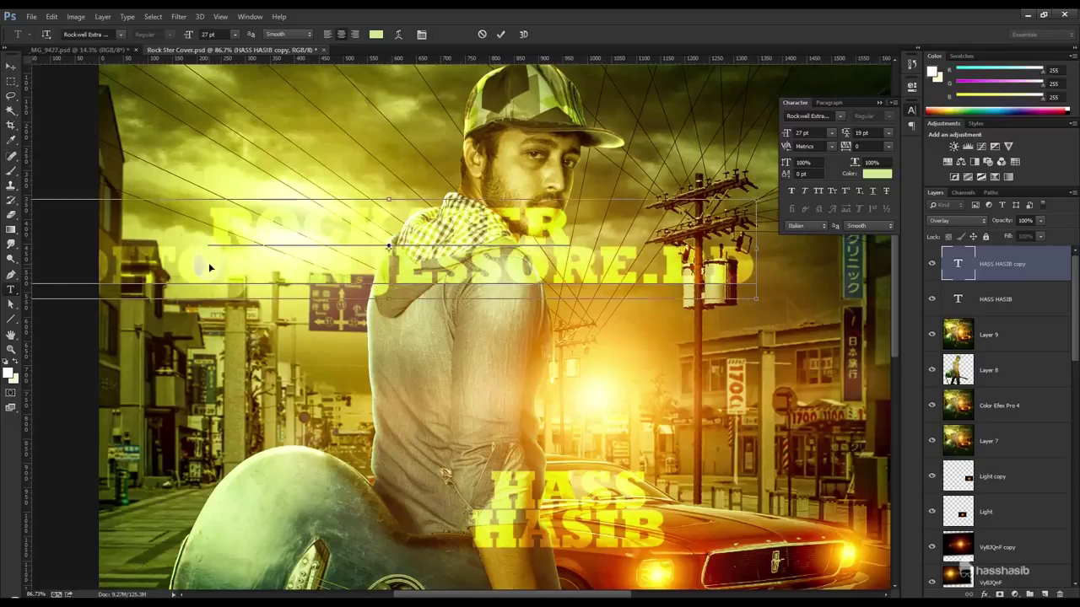
# Step: Enlarge the headline to 62 pt and adjust the spacing between its lines
pyautogui.moveTo(751, 270); pyautogui.dragTo(278, 49)
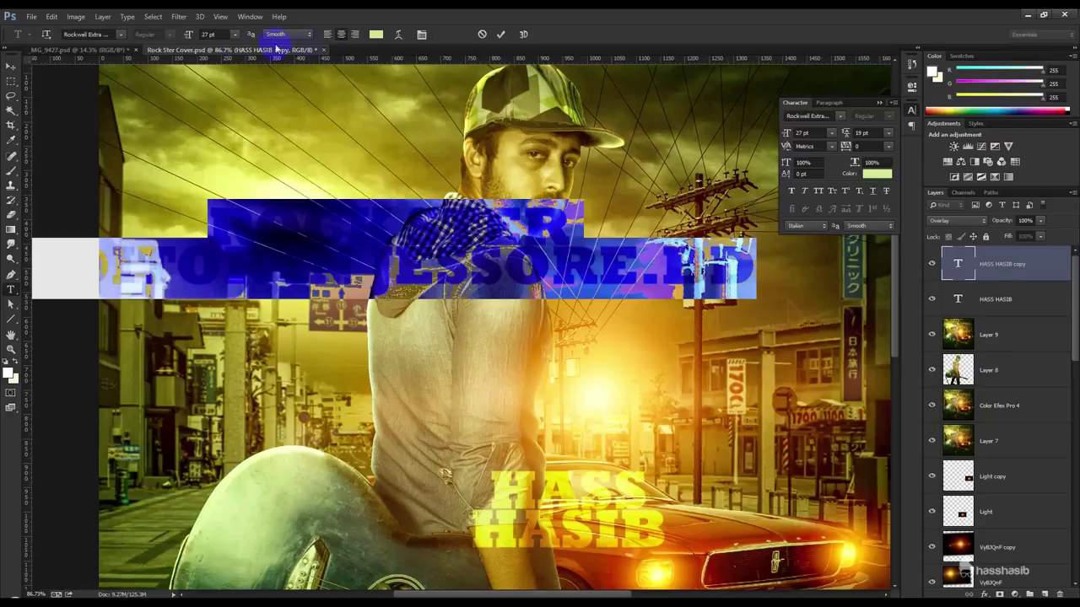
pyautogui.scroll(-2, 294, 224)
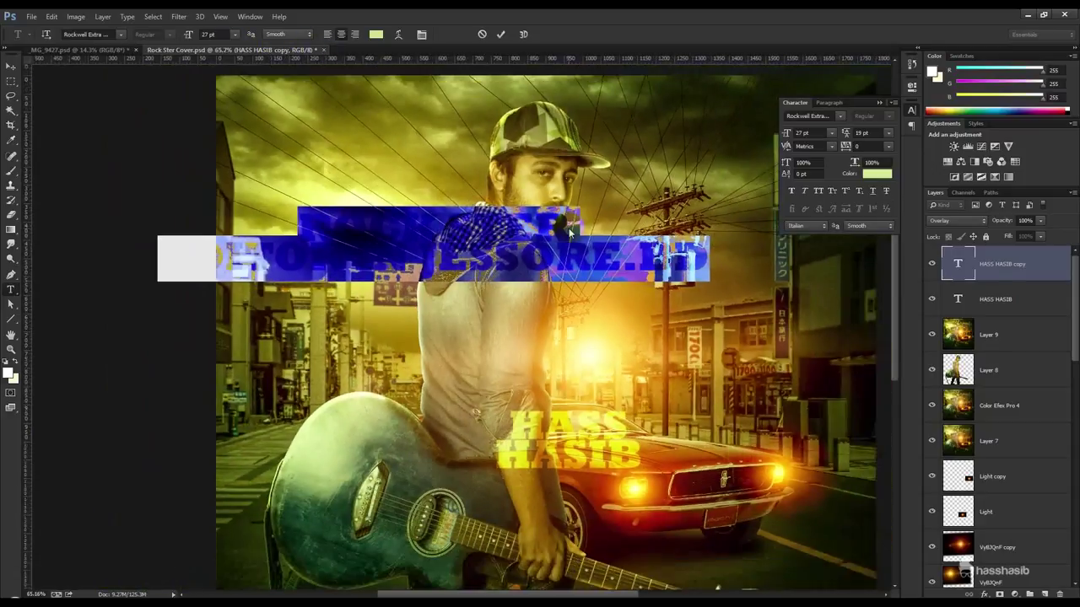
pyautogui.moveTo(200, 39); pyautogui.dragTo(208, 52)
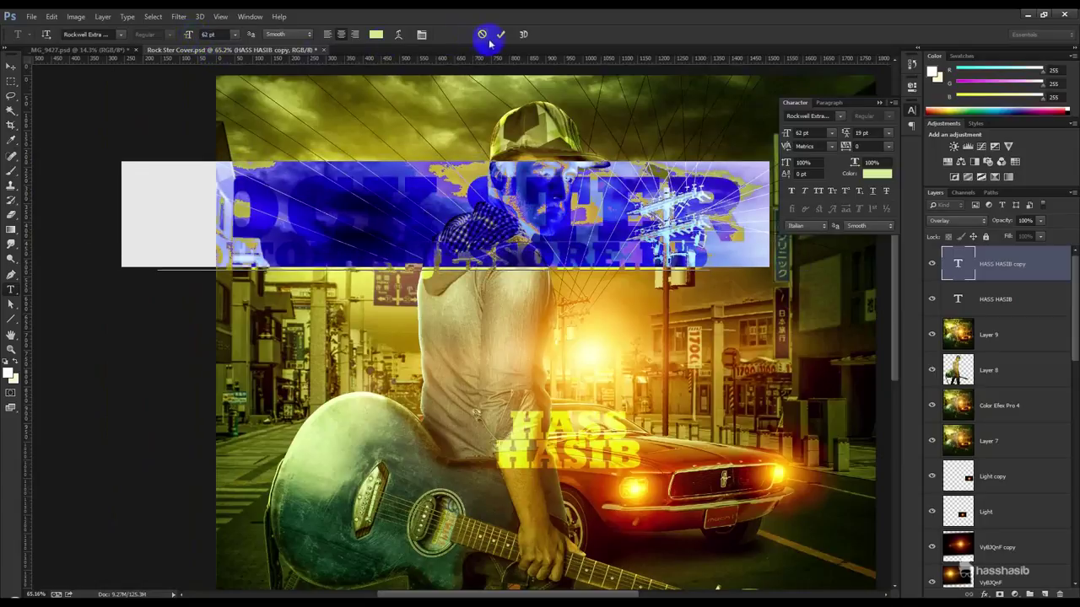
pyautogui.moveTo(704, 258); pyautogui.dragTo(69, 266)
pyautogui.click(864, 133)
pyautogui.press('Up')
pyautogui.press('Up')
pyautogui.press('Up')
pyautogui.press('Up')
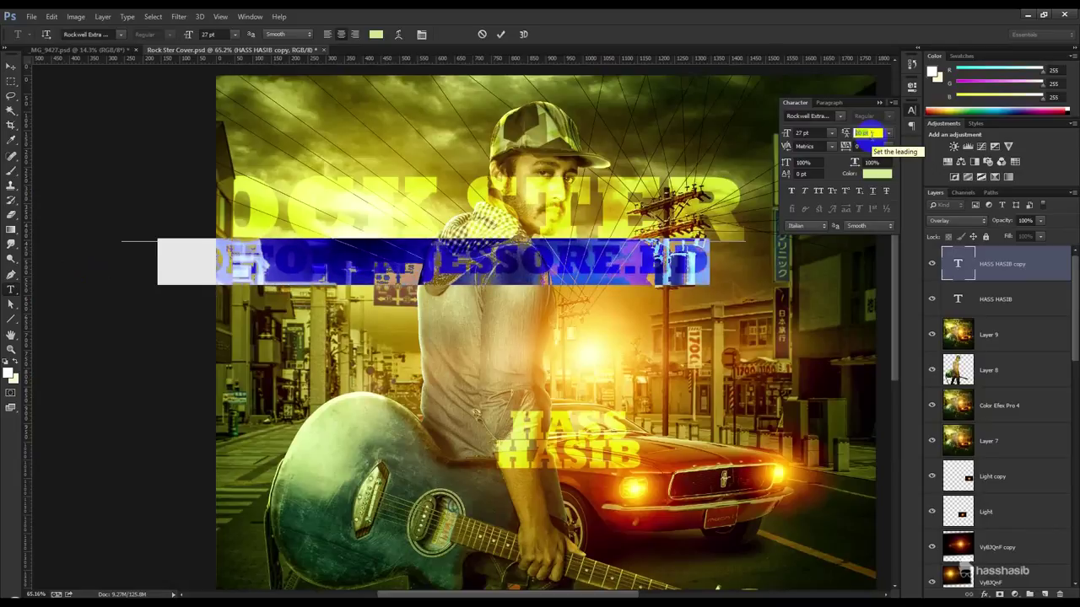
pyautogui.click(500, 33)
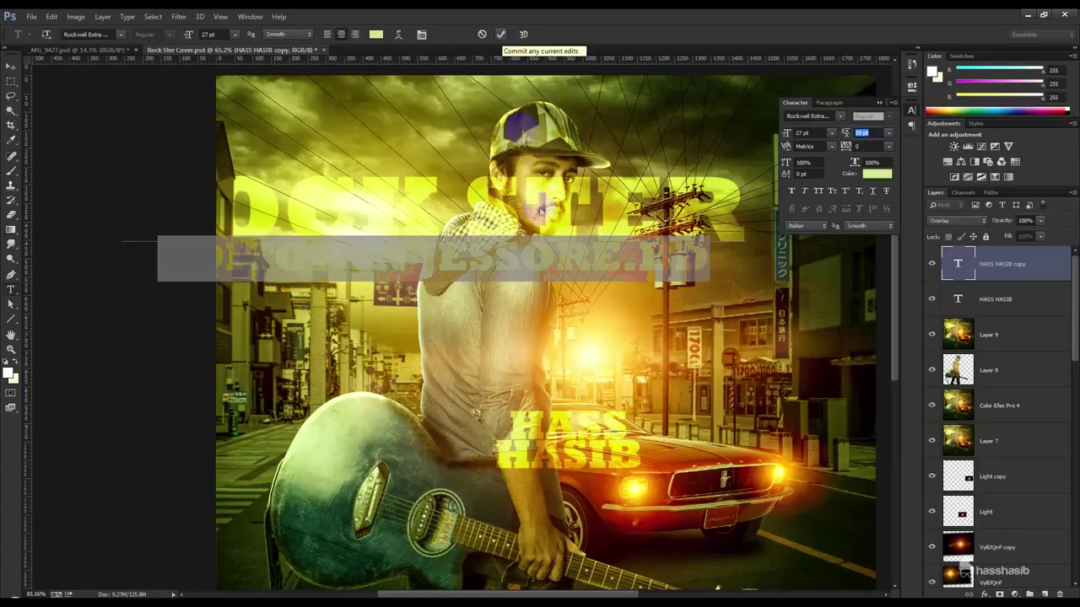
# Step: Scale the headline layer down with Free Transform
pyautogui.press('v')
pyautogui.hotkey('ctrl', 't')
pyautogui.moveTo(747, 284); pyautogui.dragTo(565, 259)
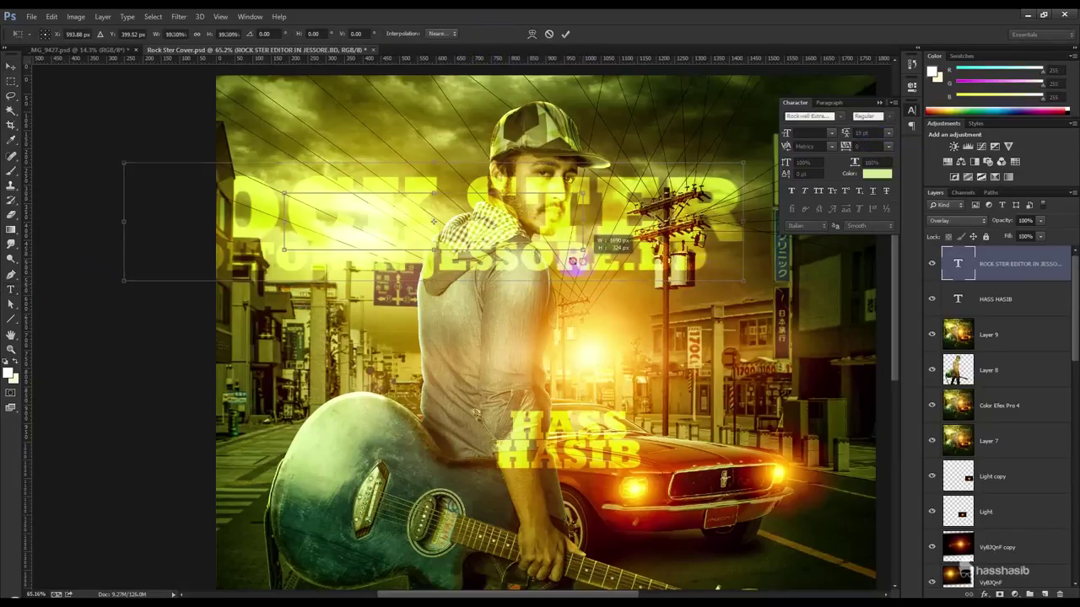
# Step: Reposition the headline to the upper left of the cover and widen it slightly
pyautogui.moveTo(482, 222); pyautogui.dragTo(496, 320)
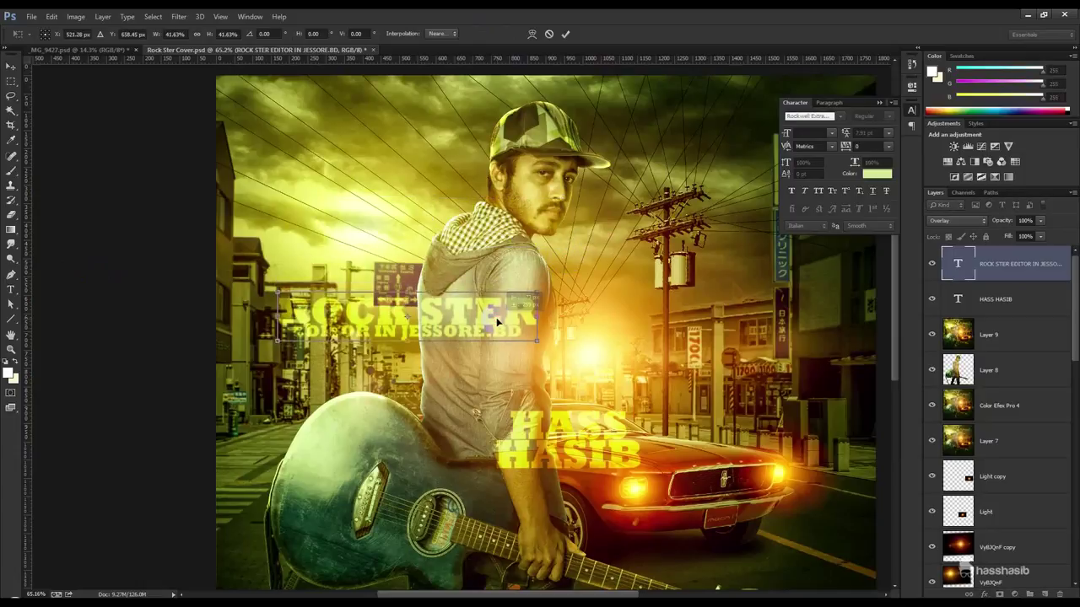
pyautogui.hotkey('ctrl', '-')
pyautogui.hotkey('ctrl', '-')
pyautogui.moveTo(410, 296); pyautogui.dragTo(604, 481)
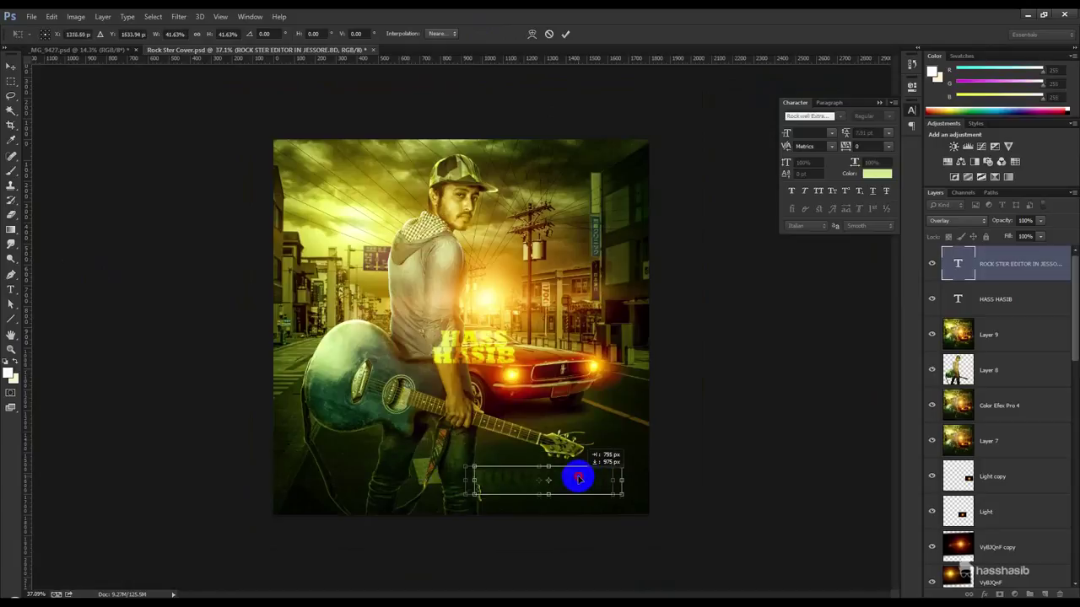
pyautogui.moveTo(604, 482)
pyautogui.mouseDown()
pyautogui.moveTo(408, 206)
pyautogui.moveTo(383, 295)
pyautogui.mouseUp()
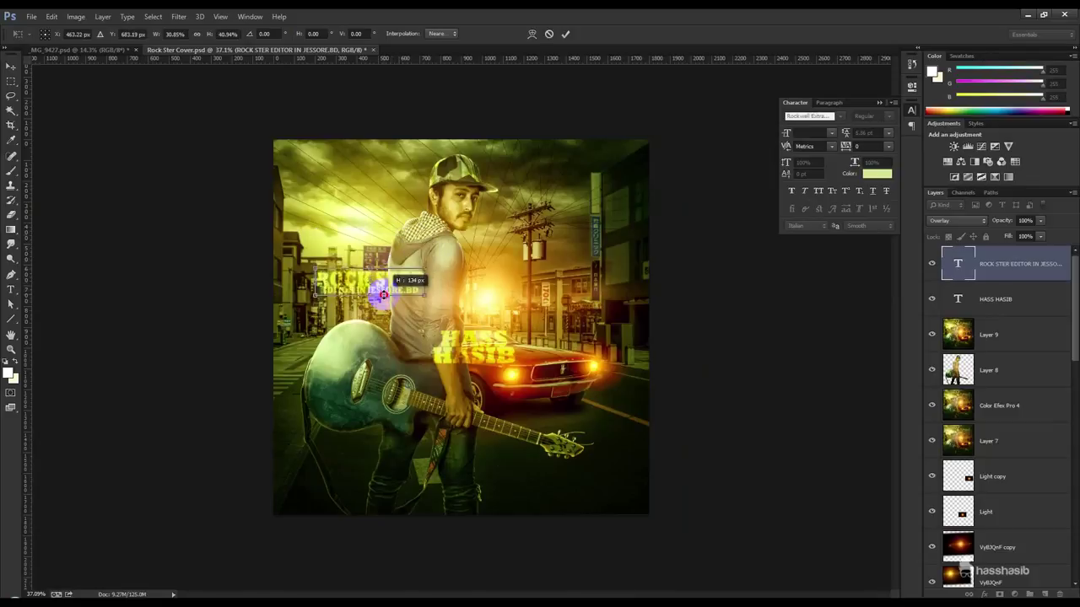
pyautogui.moveTo(424, 281); pyautogui.dragTo(427, 281)
pyautogui.press('Return')
# Step: Correct STER to STAR and nudge the ROCK STAR headline into place
pyautogui.doubleClick(959, 266)
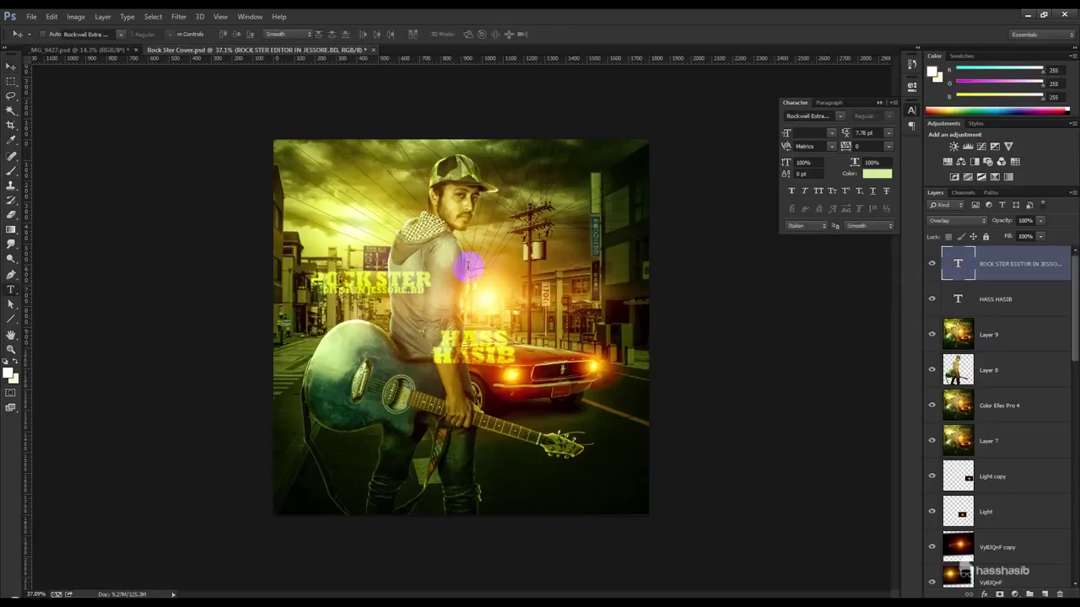
pyautogui.click(409, 277)
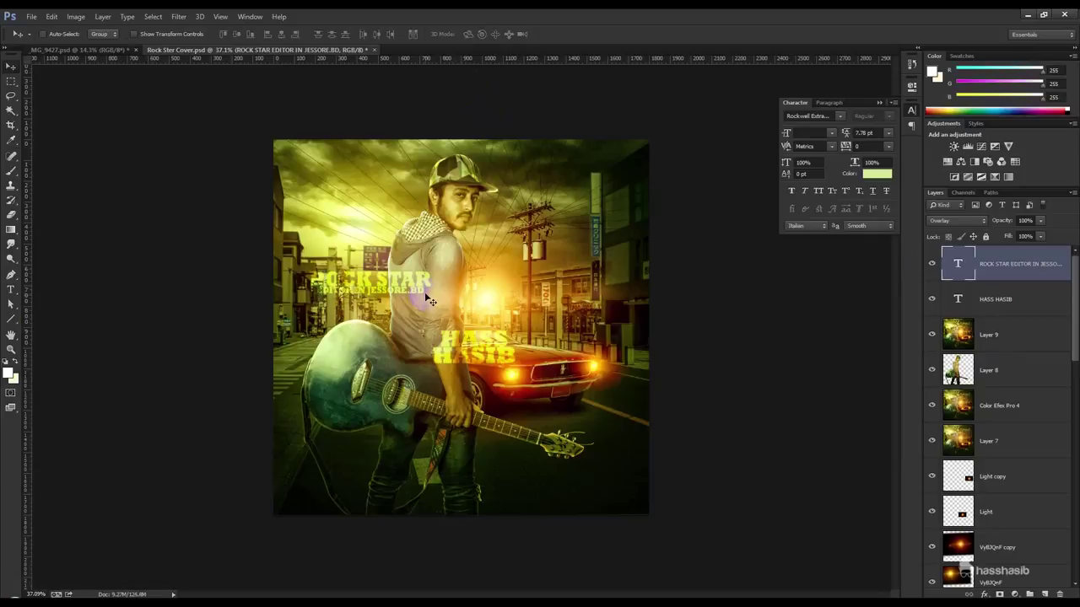
pyautogui.moveTo(427, 292); pyautogui.dragTo(455, 293)
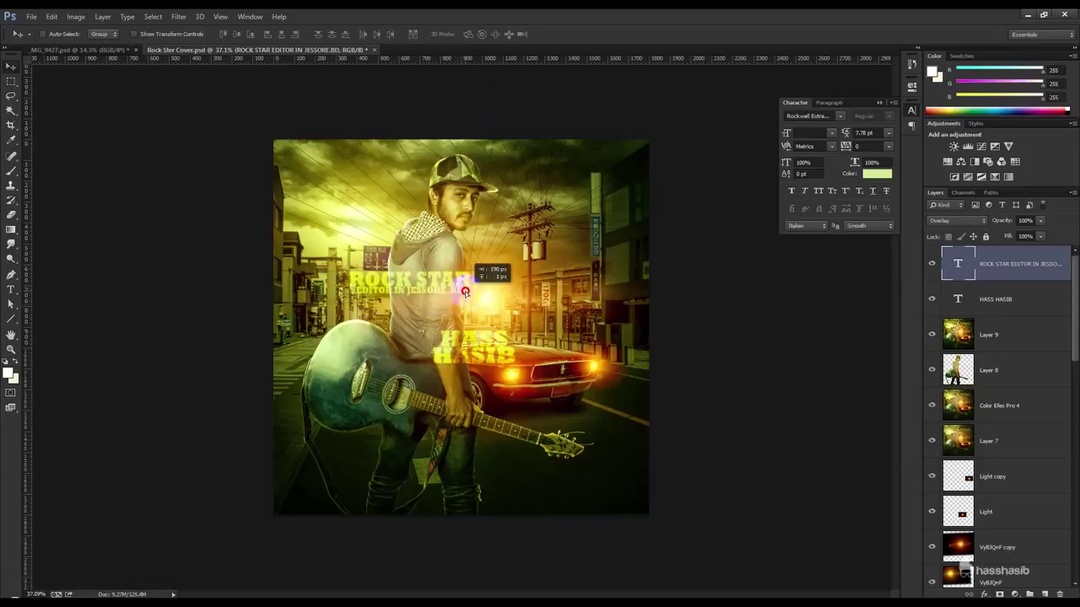
pyautogui.moveTo(455, 293)
pyautogui.mouseDown()
pyautogui.moveTo(423, 395)
pyautogui.moveTo(429, 441)
pyautogui.moveTo(429, 400)
pyautogui.moveTo(446, 385)
pyautogui.moveTo(446, 233)
pyautogui.mouseUp()
# Step: Preview blend modes on the headline, settle on Difference, and lower opacity to 68%
pyautogui.click(945, 219)
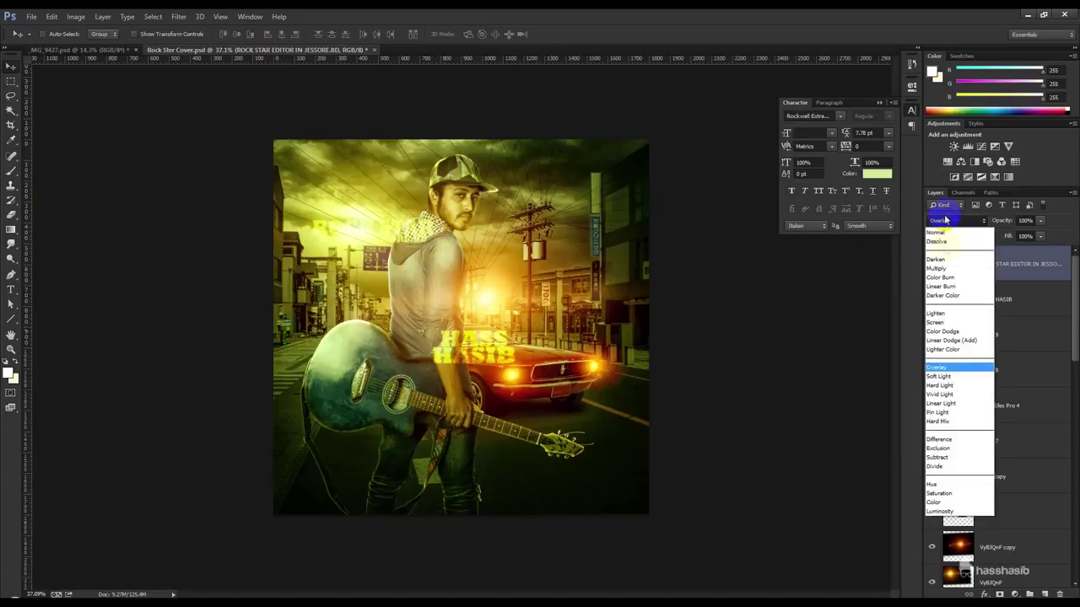
pyautogui.click(937, 484)
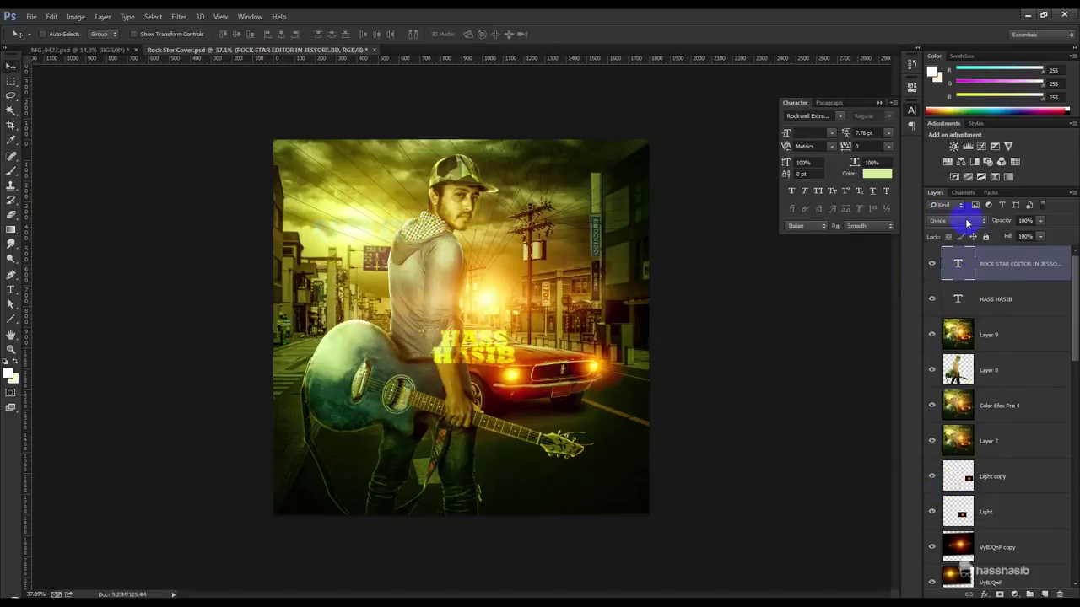
pyautogui.press('Up')
pyautogui.press('Up')
pyautogui.press('Up')
pyautogui.press('Up')
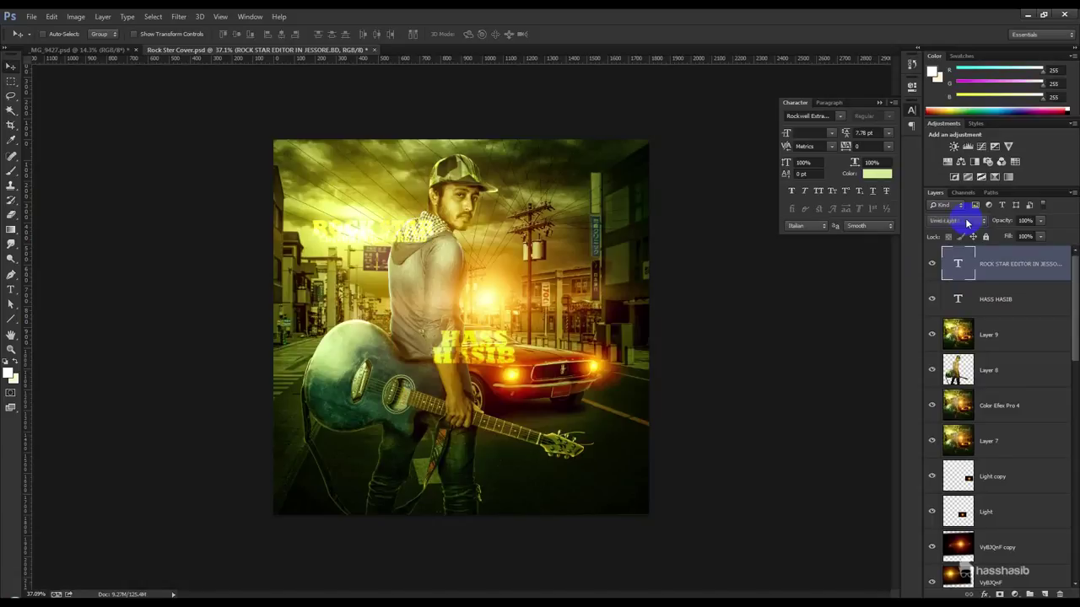
pyautogui.press('Up')
pyautogui.press('Up')
pyautogui.press('Up')
pyautogui.click(968, 222)
pyautogui.click(936, 421)
pyautogui.press('Down')
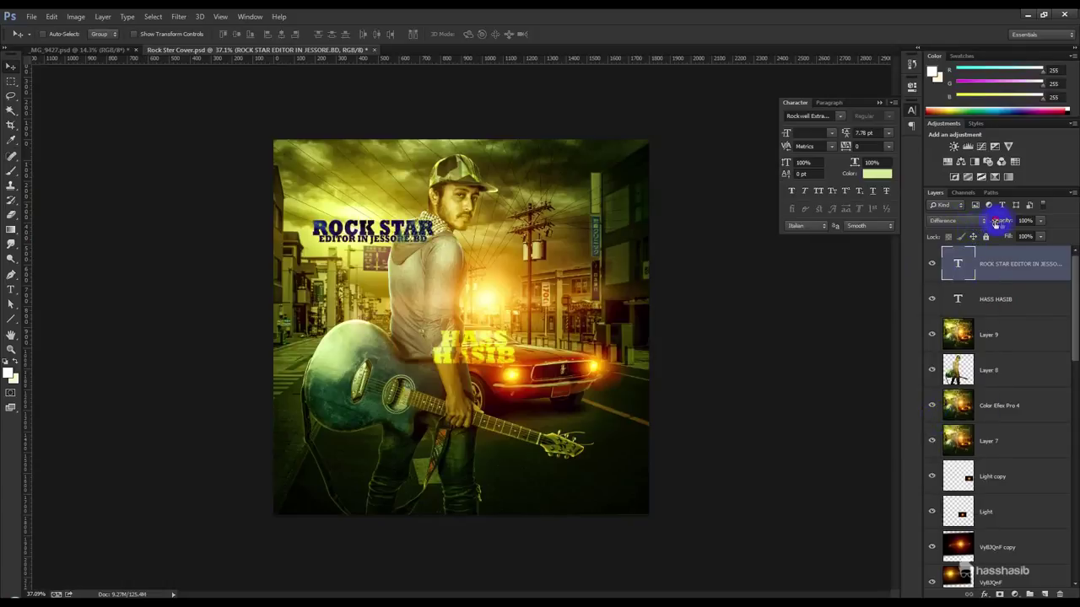
pyautogui.moveTo(995, 222); pyautogui.dragTo(985, 222)
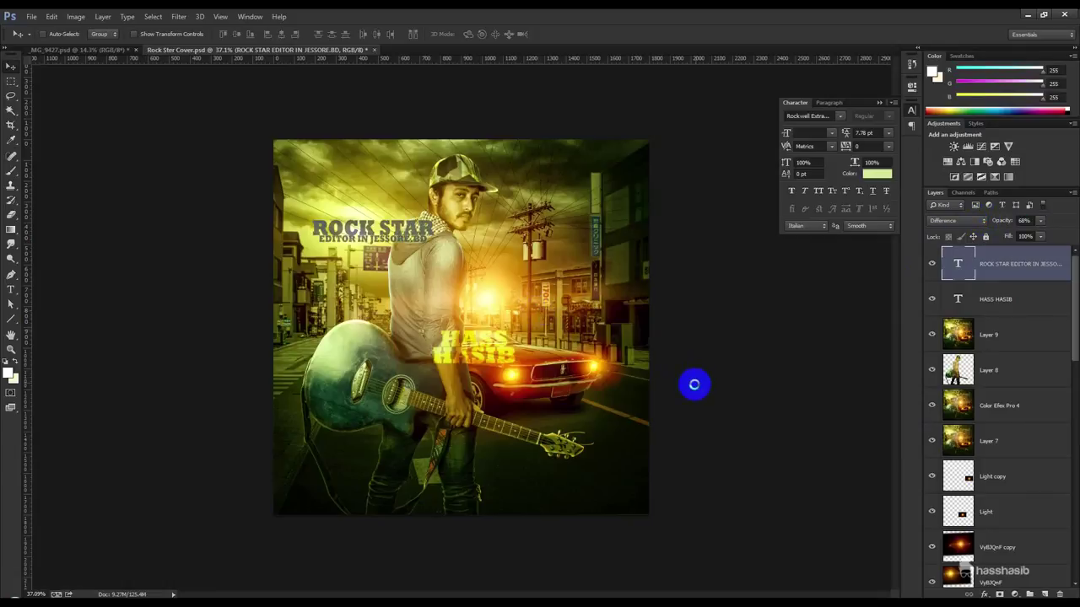
# Step: Stamp all visible layers into a merged layer and select Layer 9 through Layer 2
pyautogui.hotkey('ctrl', 'alt', 'shift', 'e')
pyautogui.hotkey('ctrl', 's')
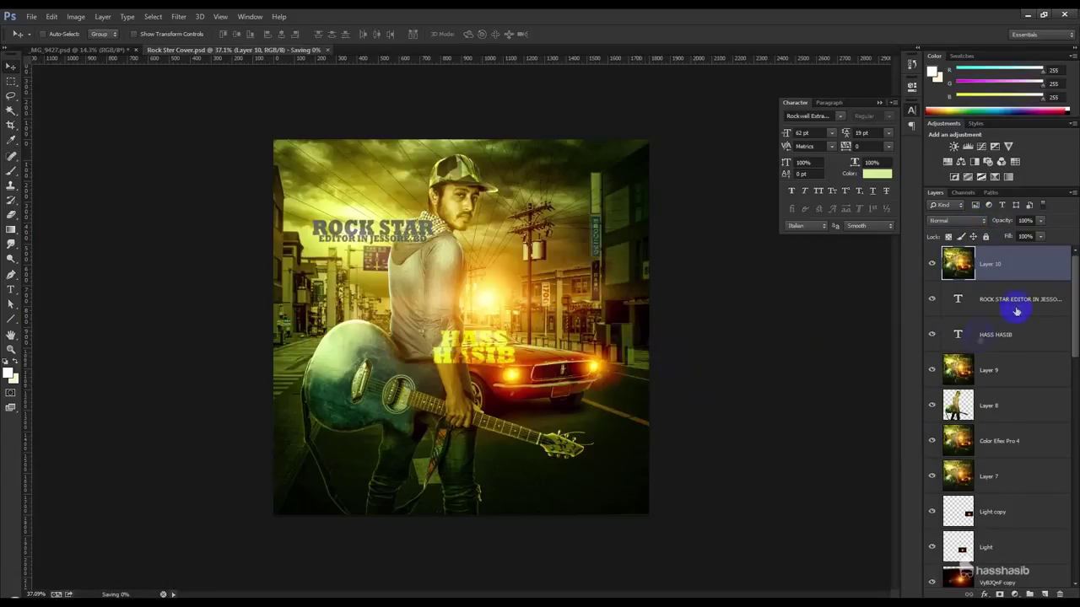
pyautogui.click(1000, 364)
pyautogui.scroll(-8, 998, 414)
pyautogui.scroll(-5, 1002, 464)
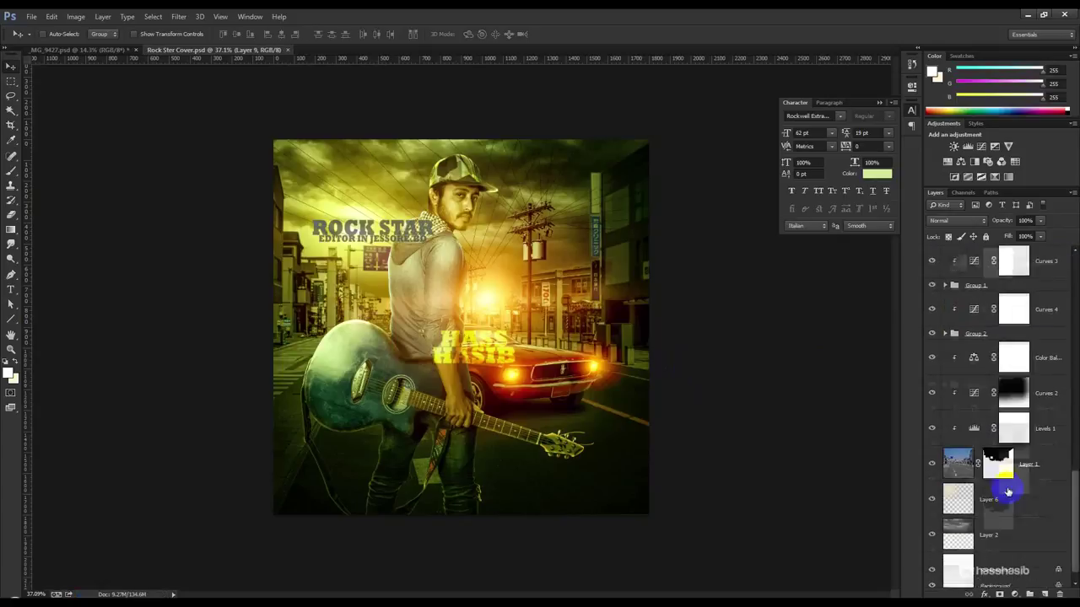
pyautogui.keyDown('shift'); pyautogui.click(1016, 523); pyautogui.keyUp('shift')
# Step: Group the selected layers into Group 4 and save Rock Ster Cover.psd
pyautogui.hotkey('ctrl', 'g')
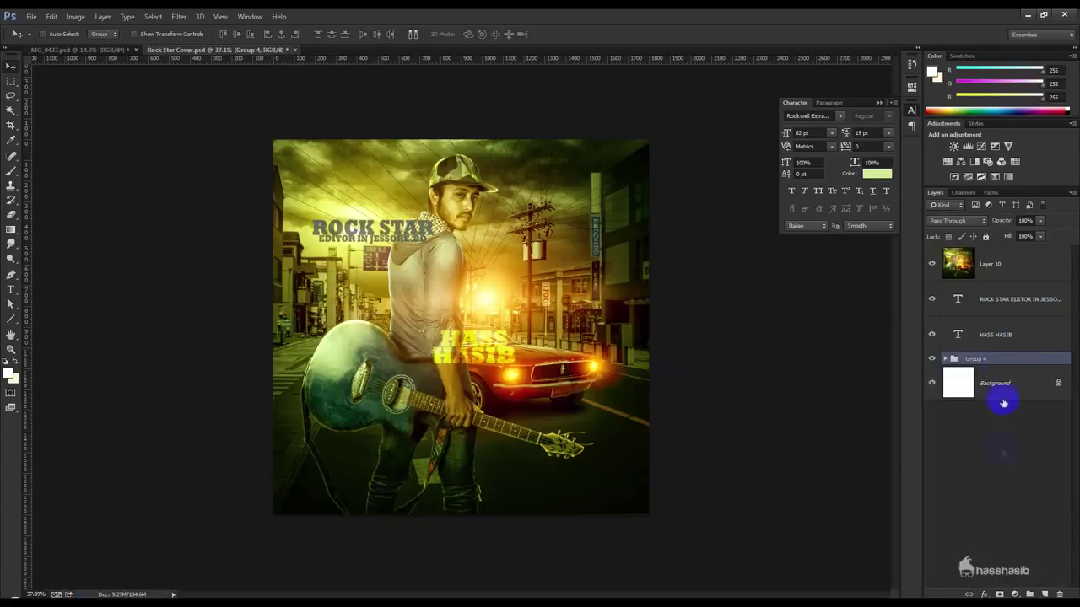
pyautogui.hotkey('ctrl', 's')
pyautogui.scroll(1, 571, 307)
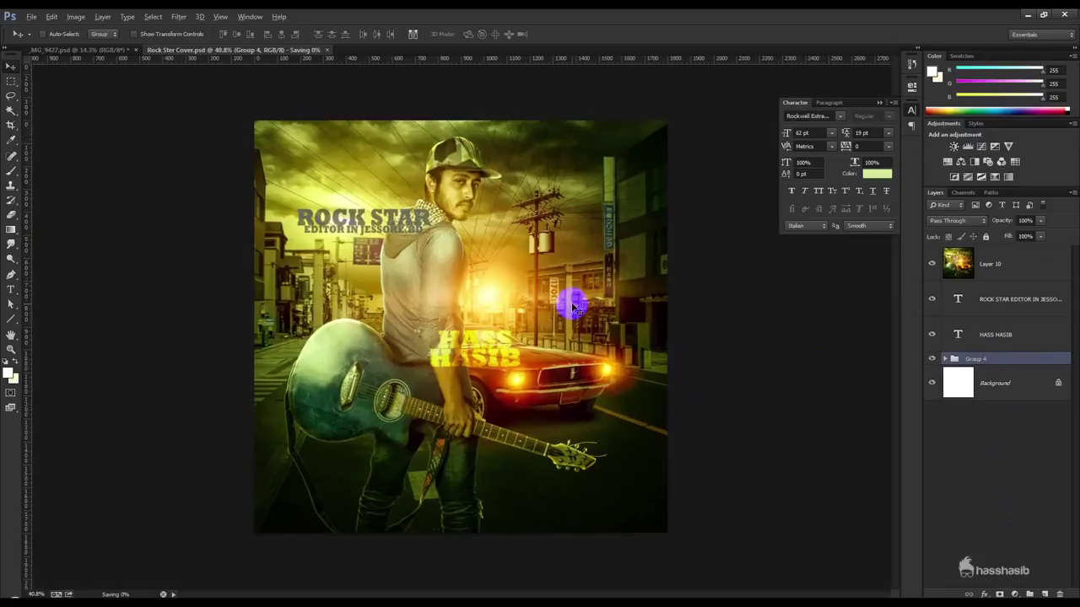
pyautogui.scroll(1, 572, 307)
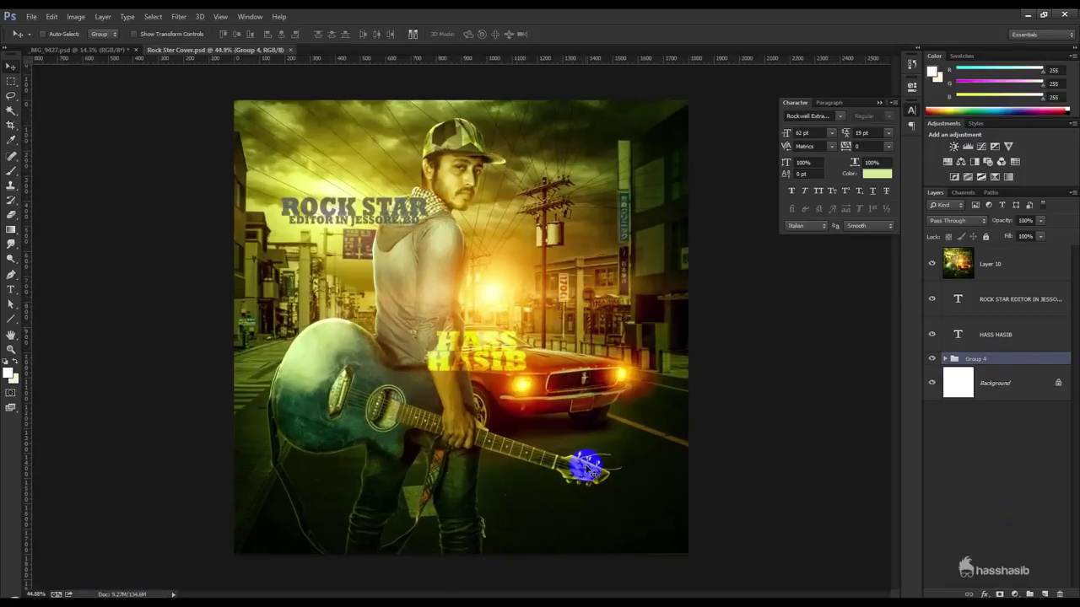